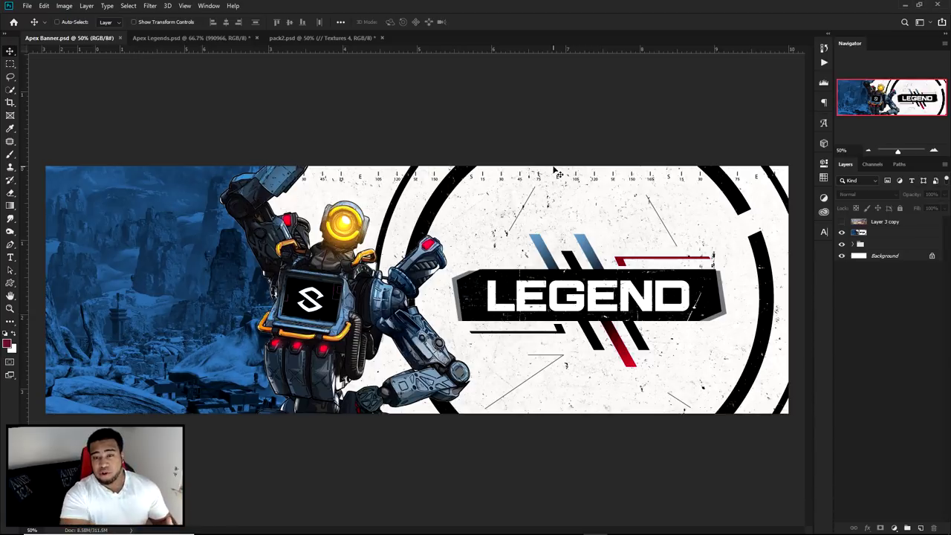
# Preview the hidden character cutouts in Apex Legends.psd one after another, from layer 990966 down to APEX_Le...copy 2.
pyautogui.click(180, 39)
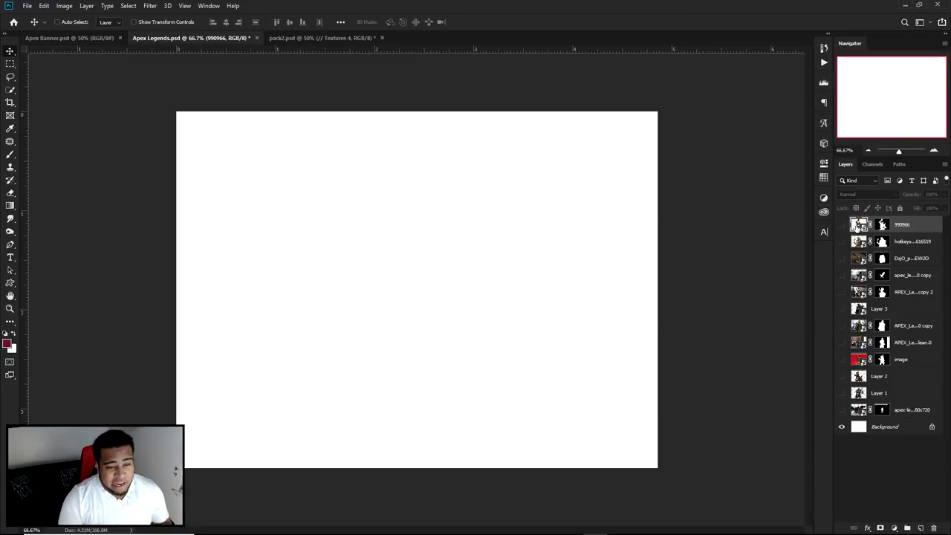
pyautogui.click(842, 225)
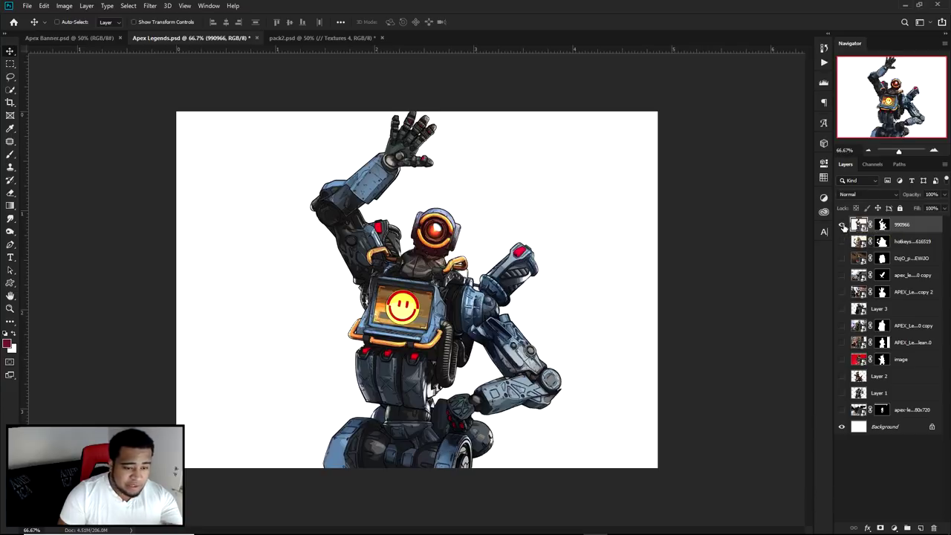
pyautogui.click(843, 225)
pyautogui.click(843, 241)
pyautogui.click(842, 241)
pyautogui.click(842, 259)
pyautogui.click(842, 258)
pyautogui.click(843, 275)
pyautogui.click(842, 275)
pyautogui.click(842, 292)
pyautogui.click(842, 292)
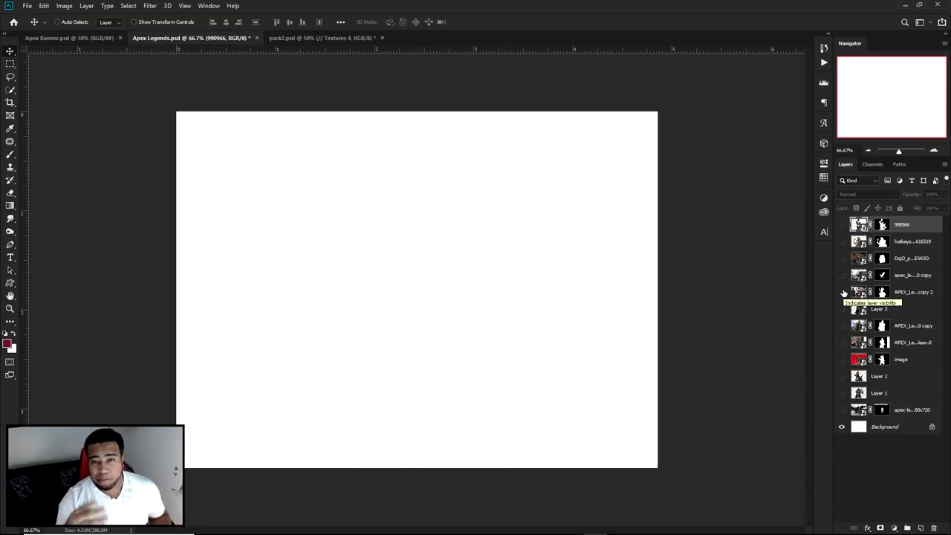
pyautogui.click(842, 292)
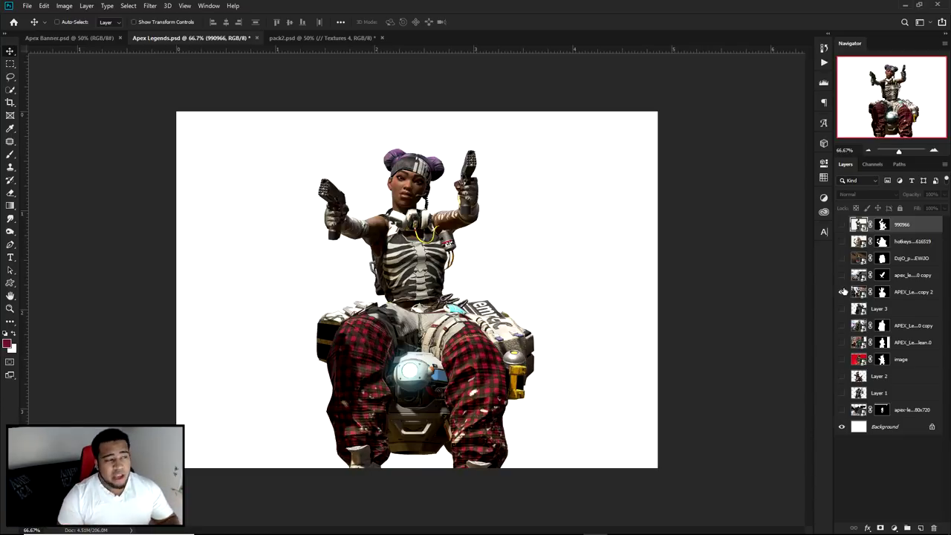
# Examine the slanted gradient bars, the LEGEND title plate and the compass markings in Apex Banner.psd up close.
pyautogui.click(81, 38)
pyautogui.scroll(4, 559, 266)
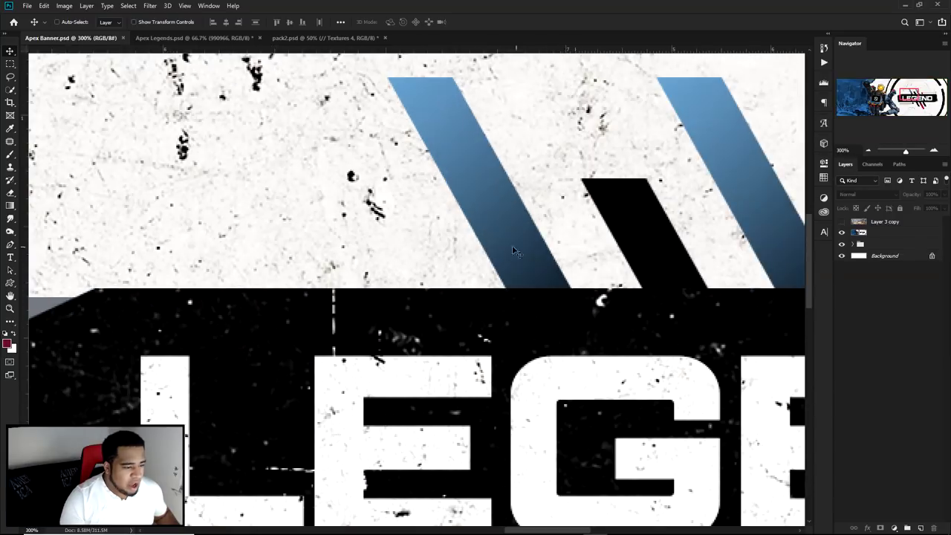
pyautogui.click(507, 245)
pyautogui.click(490, 208)
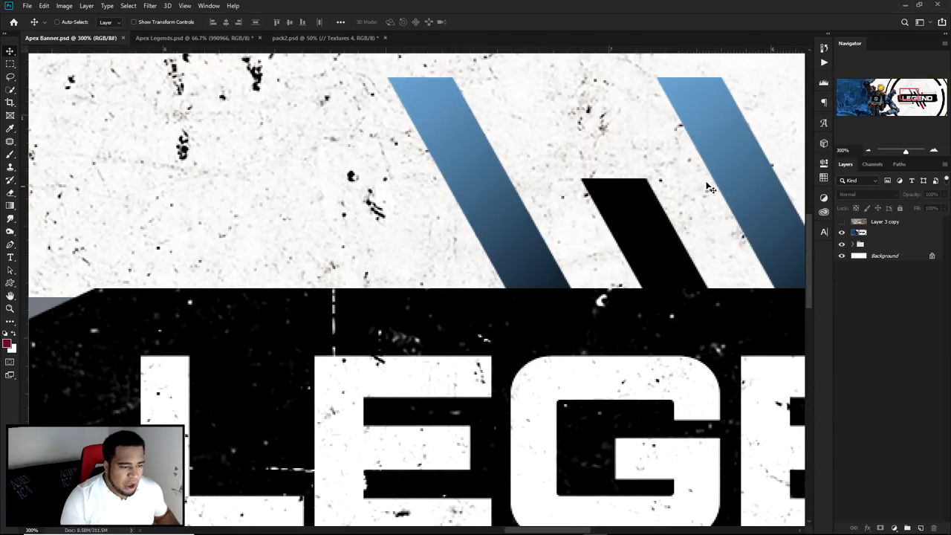
pyautogui.scroll(-2, 659, 236)
pyautogui.moveTo(572, 106); pyautogui.dragTo(599, 260)
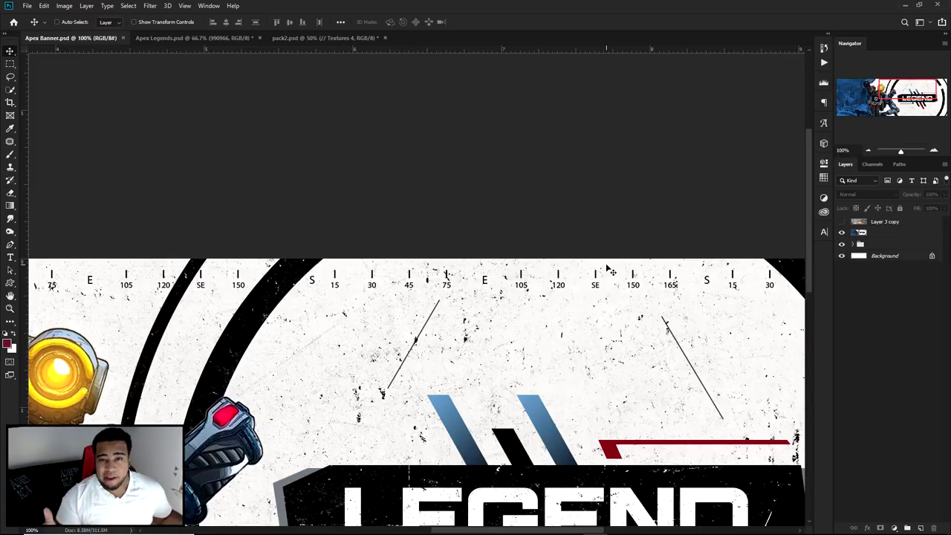
pyautogui.hotkey('ctrl', '0')
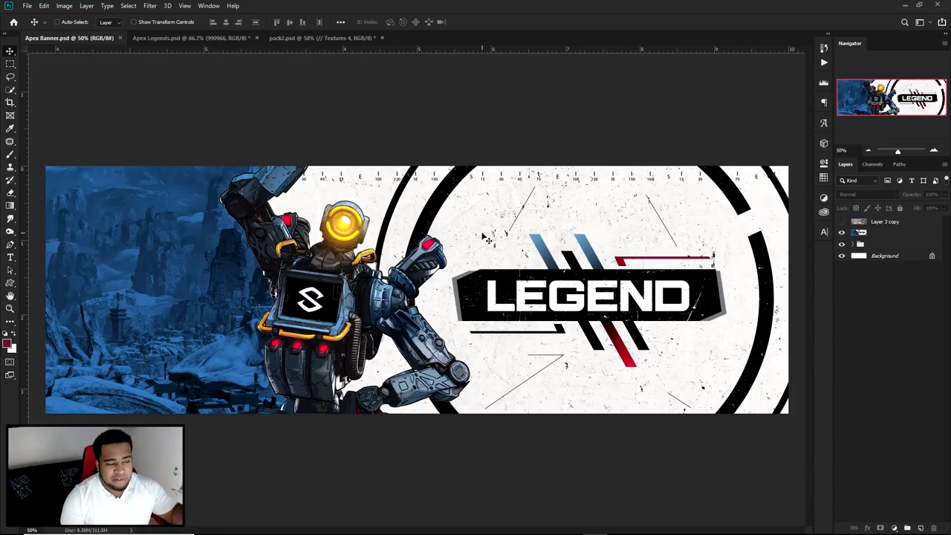
# Look over the inverted Textures 4 grunge layer in pack2.psd and compare it with the finished banner.
pyautogui.click(323, 39)
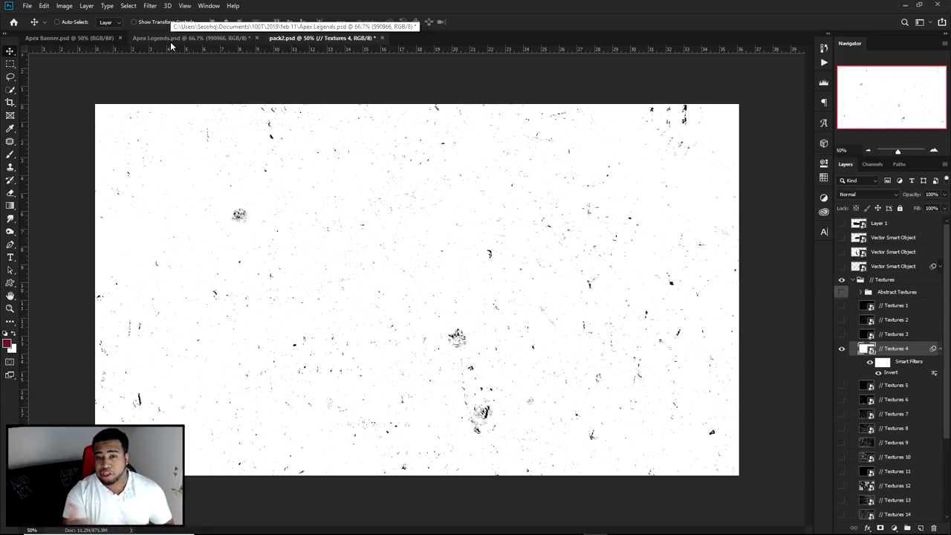
pyautogui.click(98, 39)
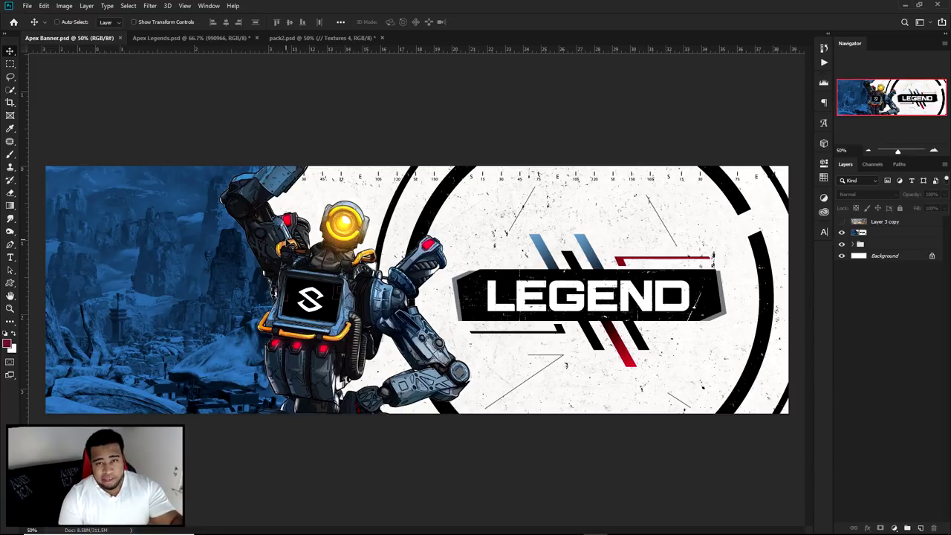
pyautogui.click(178, 39)
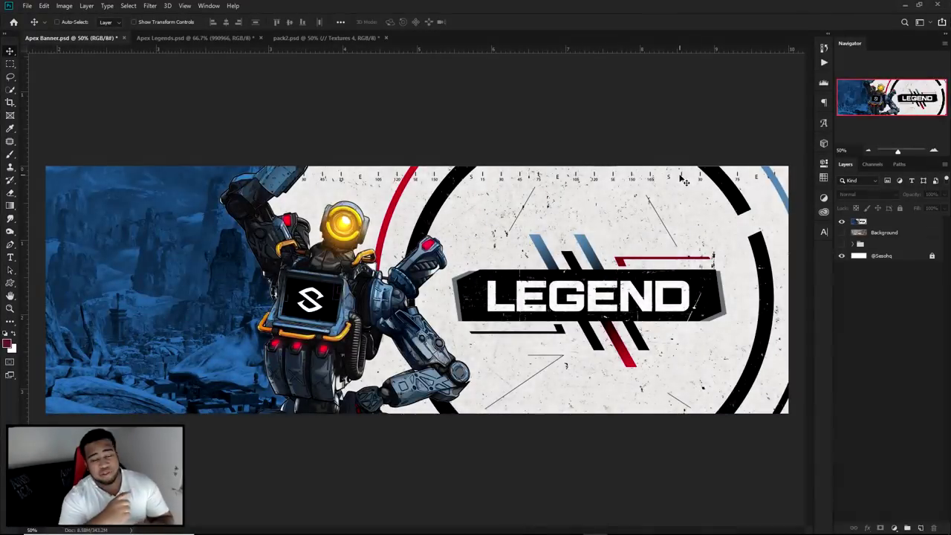
# Compare the canyon image on the Background layer with the finished banner artwork by switching their visibility.
pyautogui.click(842, 222)
pyautogui.click(874, 235)
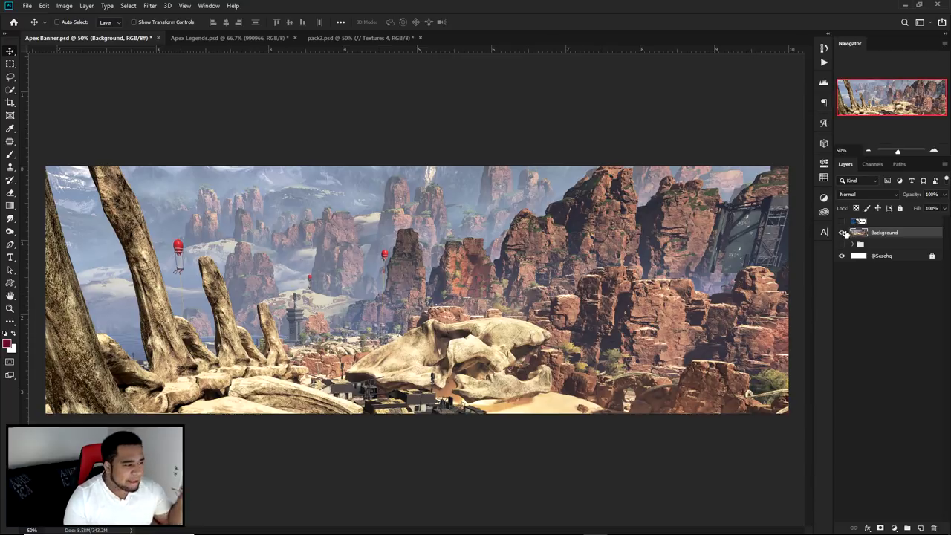
pyautogui.click(842, 233)
pyautogui.click(842, 221)
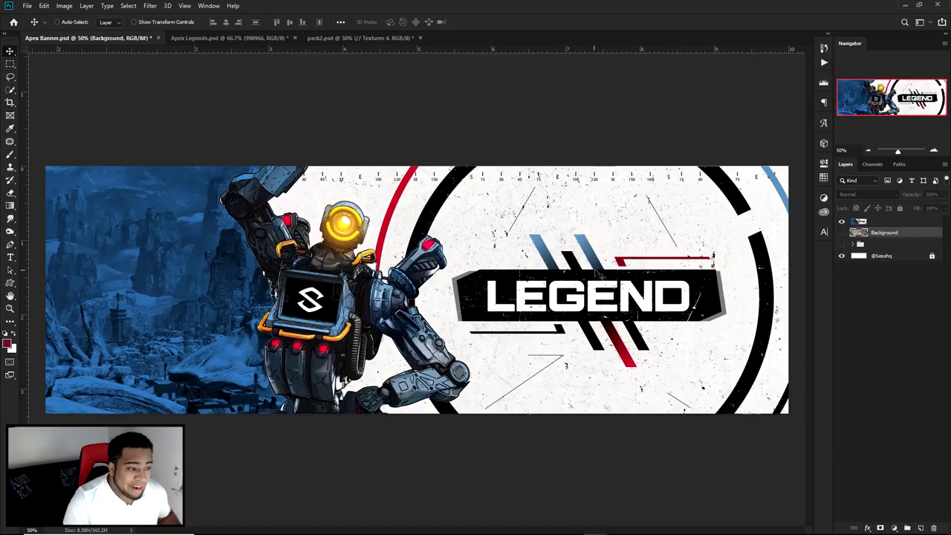
# Show the Background canyon layer and check it against the finished banner artwork and the character cutouts in Apex Legends.psd.
pyautogui.click(842, 232)
pyautogui.click(841, 222)
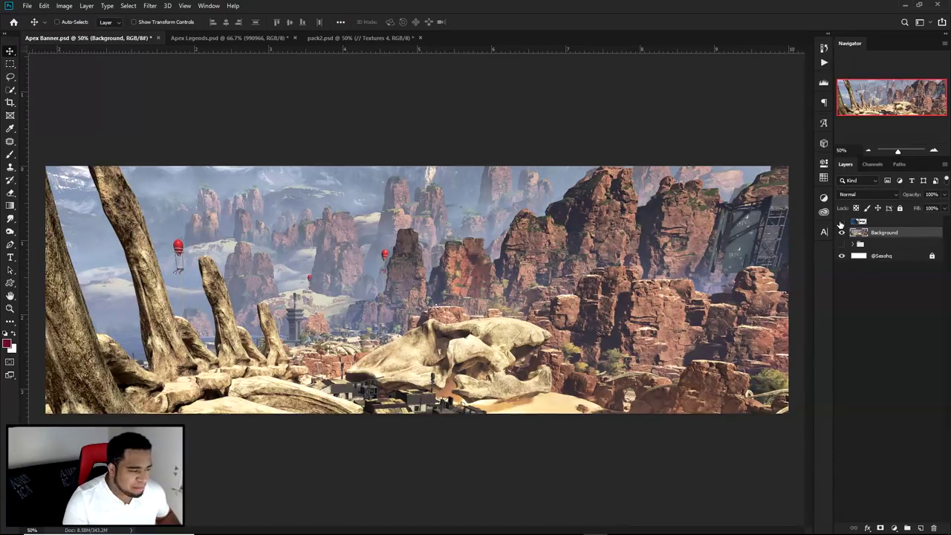
pyautogui.click(218, 37)
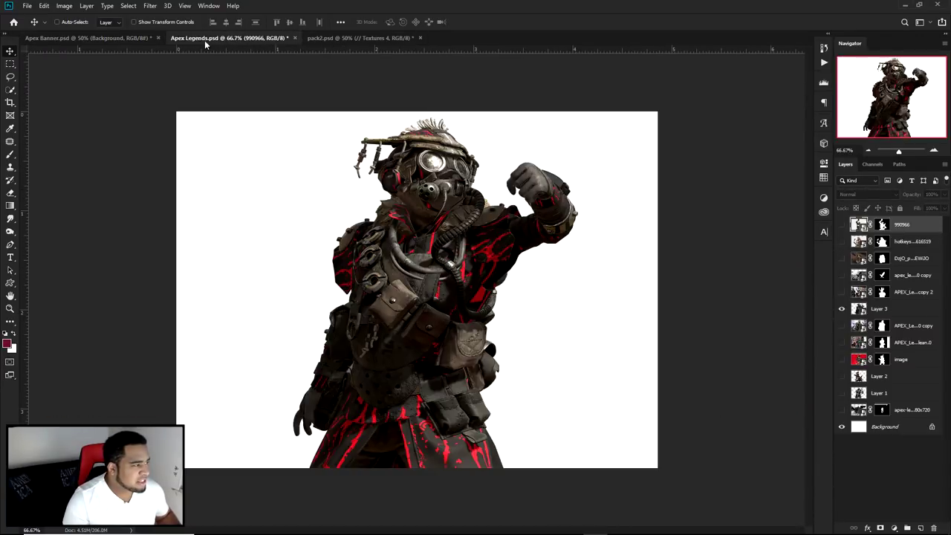
pyautogui.click(125, 42)
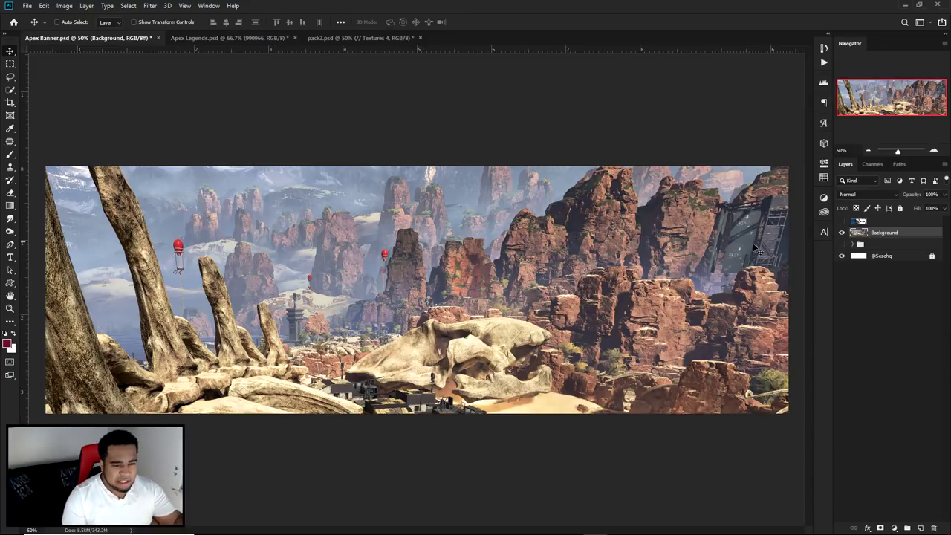
pyautogui.click(843, 244)
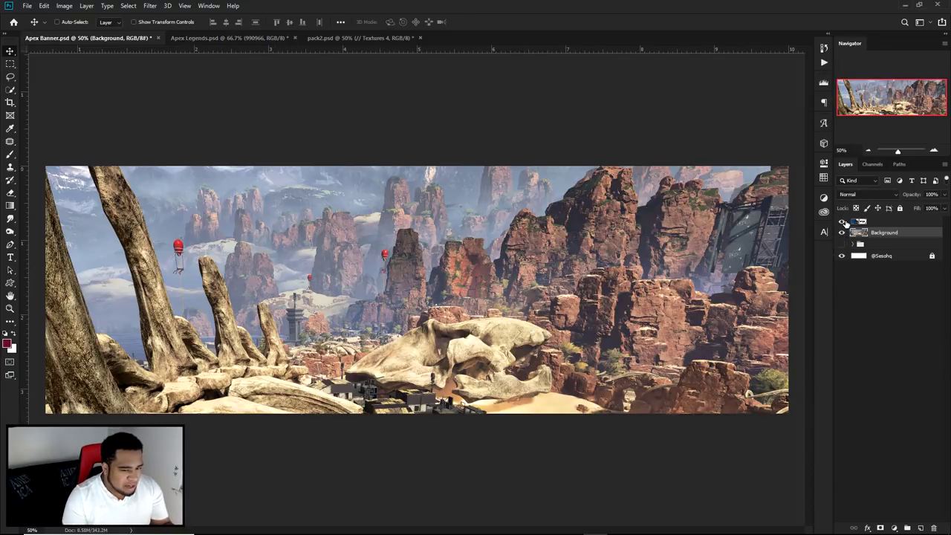
pyautogui.click(843, 221)
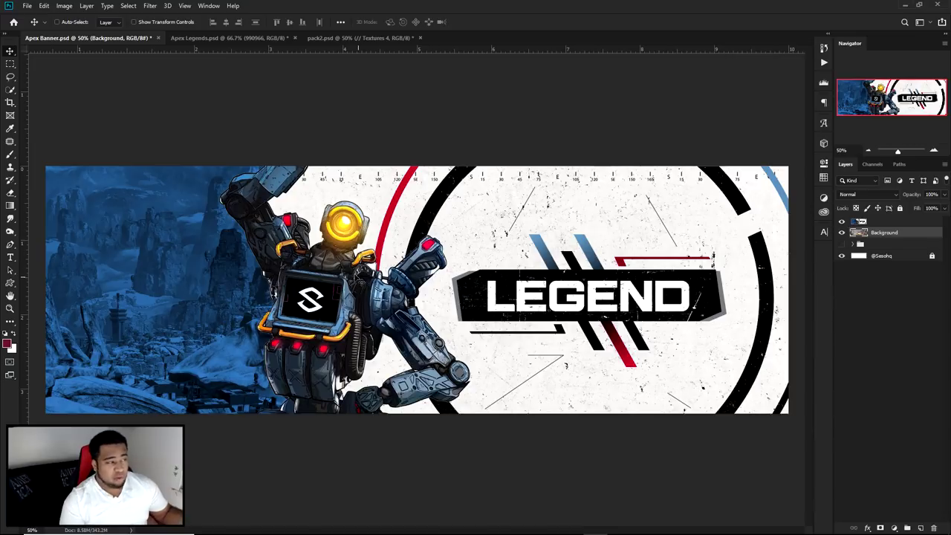
# Copy the masked character on Layer 3 of Apex Legends.psd into Apex Banner.psd above the Background layer.
pyautogui.click(221, 38)
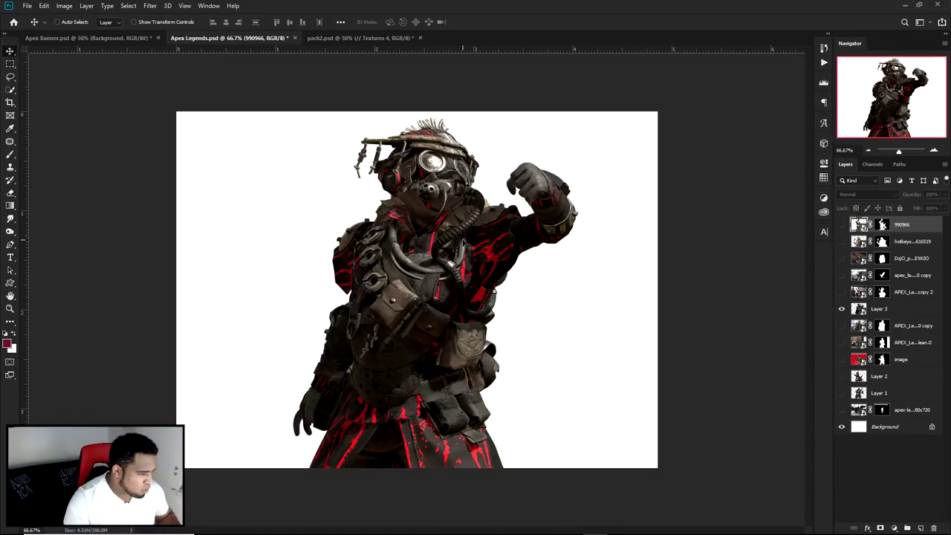
pyautogui.moveTo(474, 223); pyautogui.dragTo(421, 186)
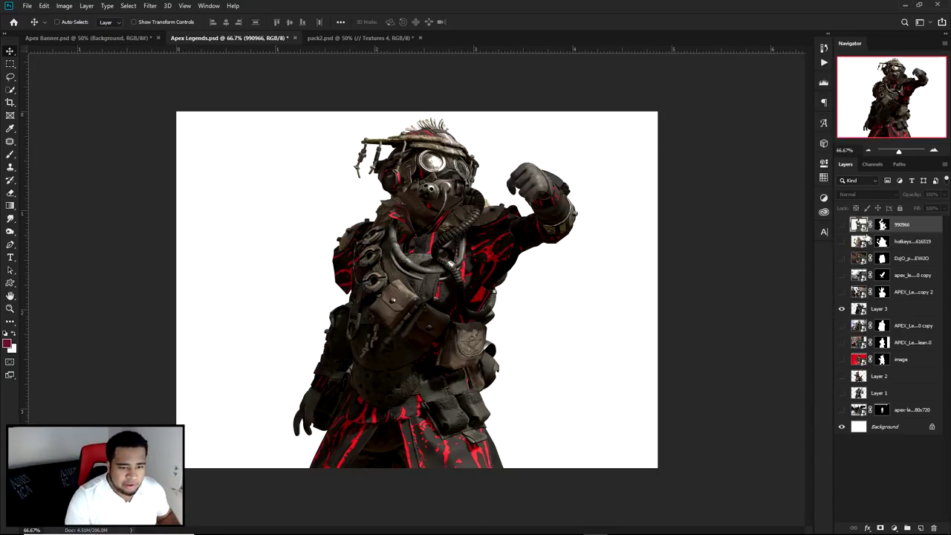
pyautogui.click(880, 308)
pyautogui.moveTo(594, 267); pyautogui.dragTo(448, 241)
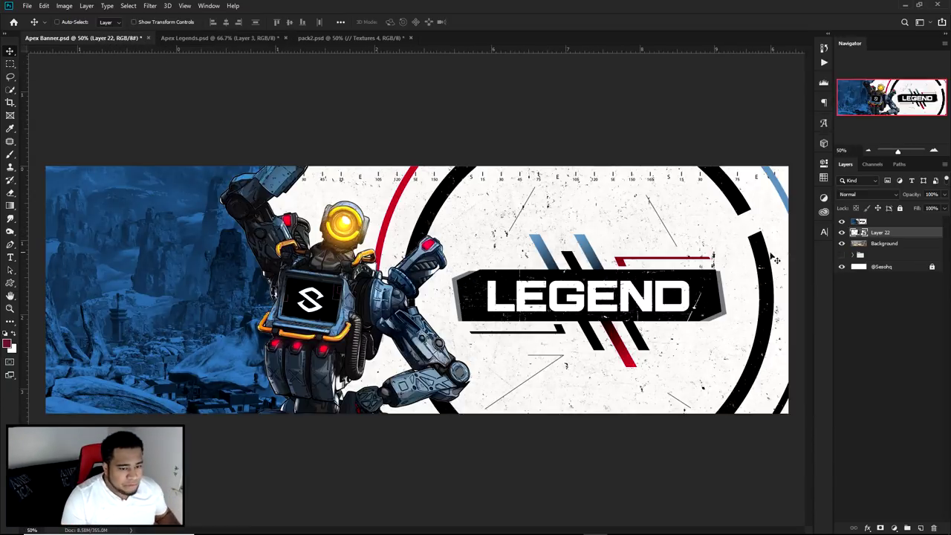
# Hide the finished banner artwork, then enlarge the masked character and place it slightly left of the banner's centre.
pyautogui.click(841, 222)
pyautogui.moveTo(494, 238); pyautogui.dragTo(389, 295)
pyautogui.hotkey('ctrl', 't')
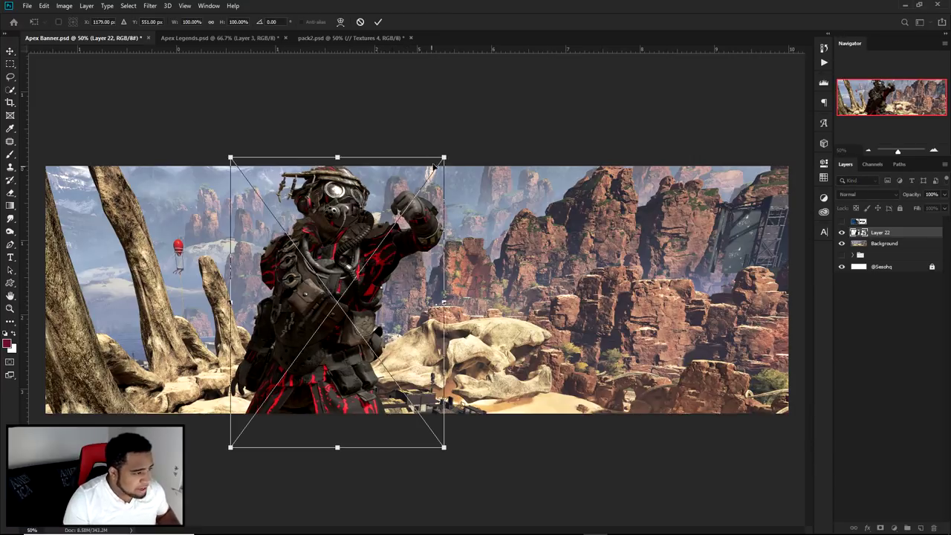
pyautogui.moveTo(444, 158); pyautogui.dragTo(466, 125)
pyautogui.press('Return')
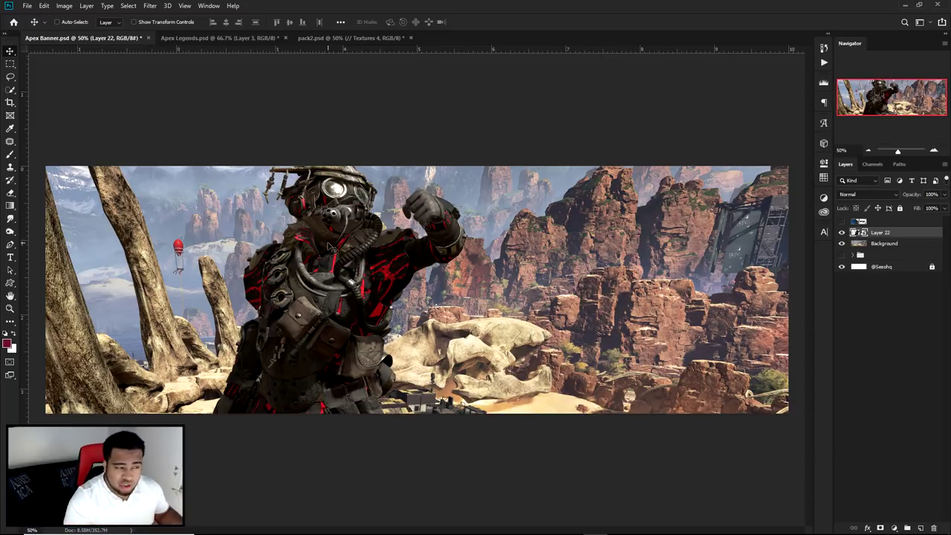
pyautogui.scroll(1, 327, 175)
pyautogui.moveTo(439, 202); pyautogui.dragTo(358, 280)
pyautogui.scroll(-1, 472, 267)
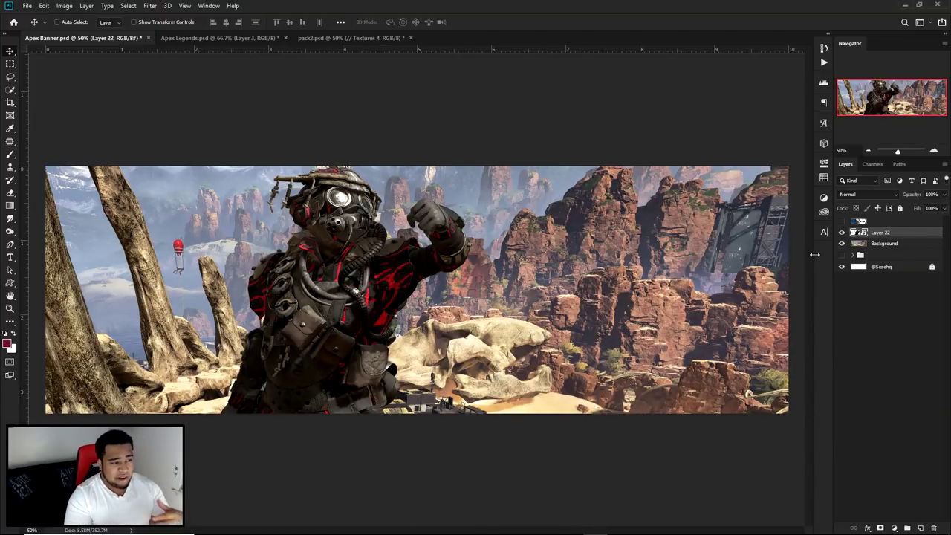
# Add a new layer above Background and draw a closed Pen path from behind the character across the banner's right part.
pyautogui.click(870, 244)
pyautogui.click(919, 529)
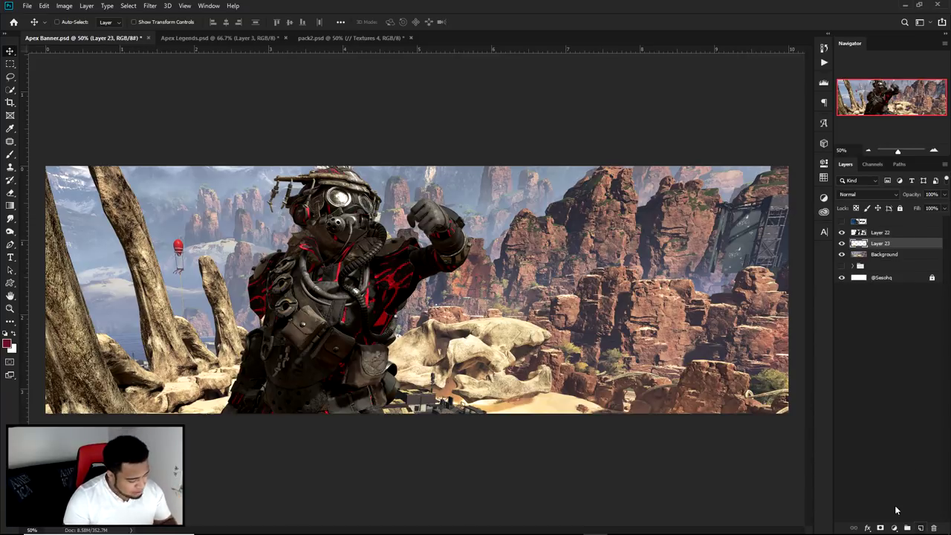
pyautogui.press('p')
pyautogui.moveTo(343, 154); pyautogui.dragTo(339, 262)
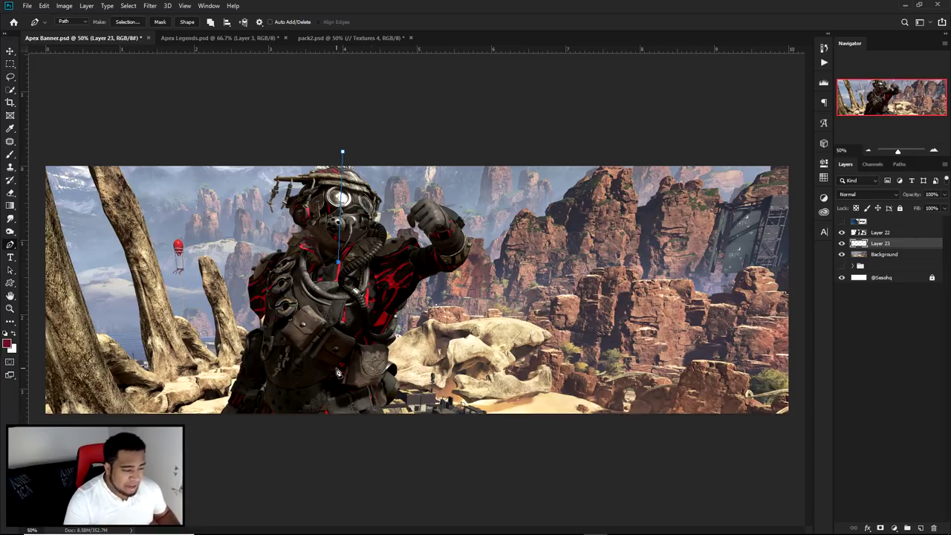
pyautogui.click(793, 439)
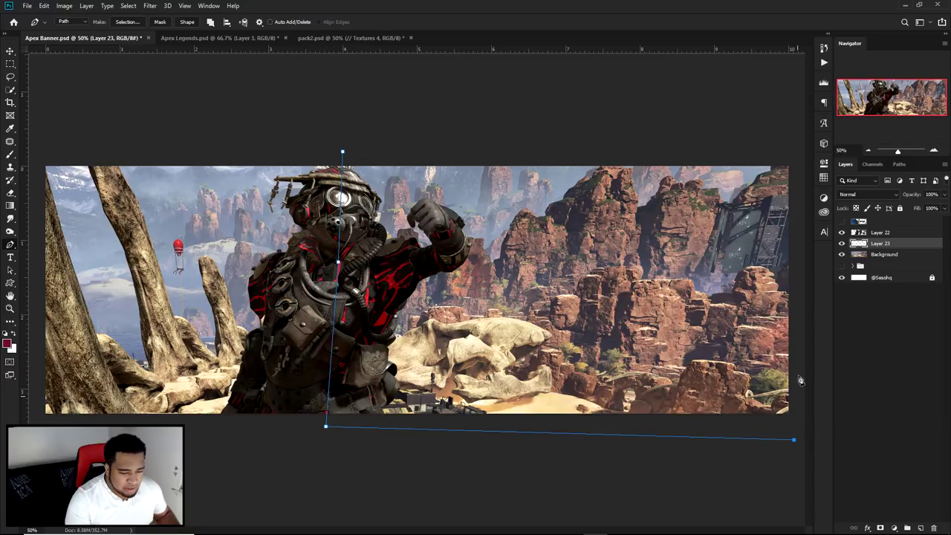
pyautogui.click(792, 158)
pyautogui.click(342, 152)
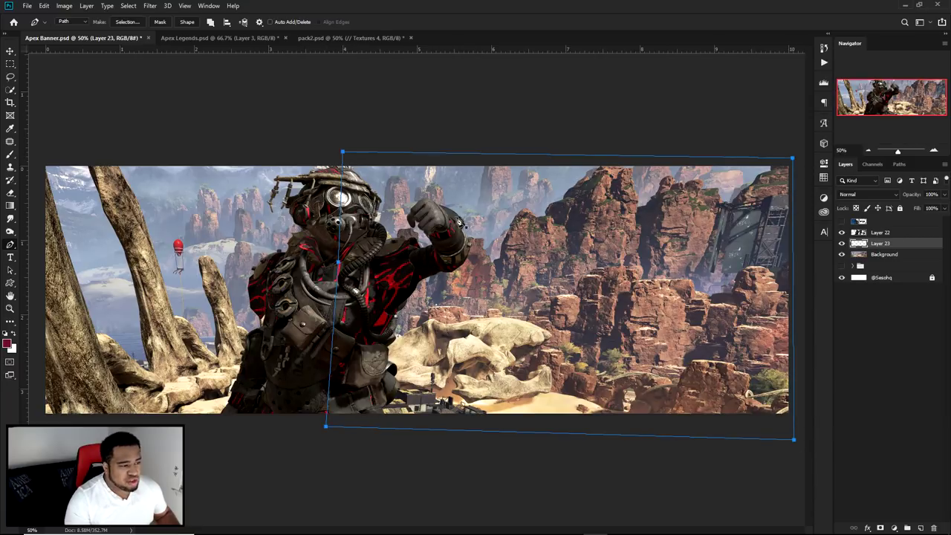
# Fill the path with solid red in Normal mode at 100% opacity and delete the path.
pyautogui.rightClick(536, 238)
pyautogui.click(558, 295)
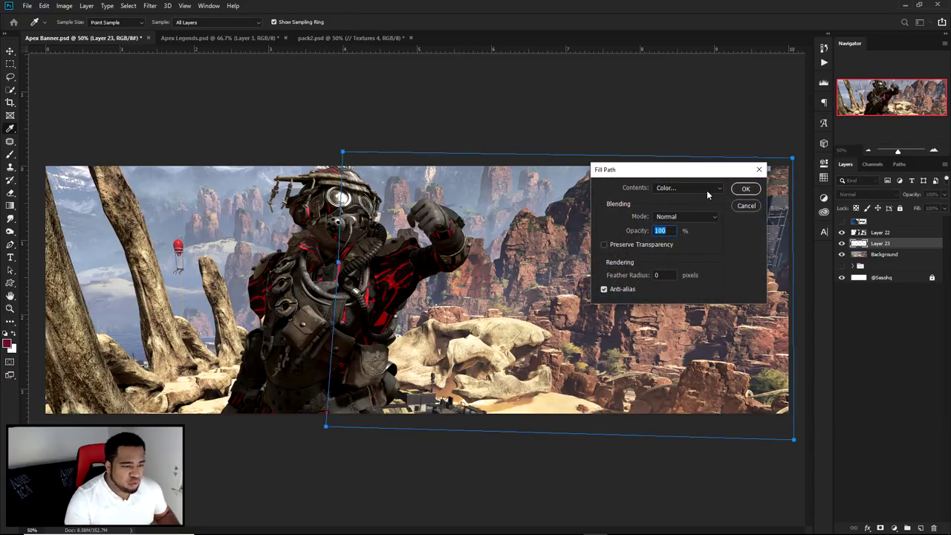
pyautogui.click(745, 189)
pyautogui.rightClick(546, 218)
pyautogui.click(542, 233)
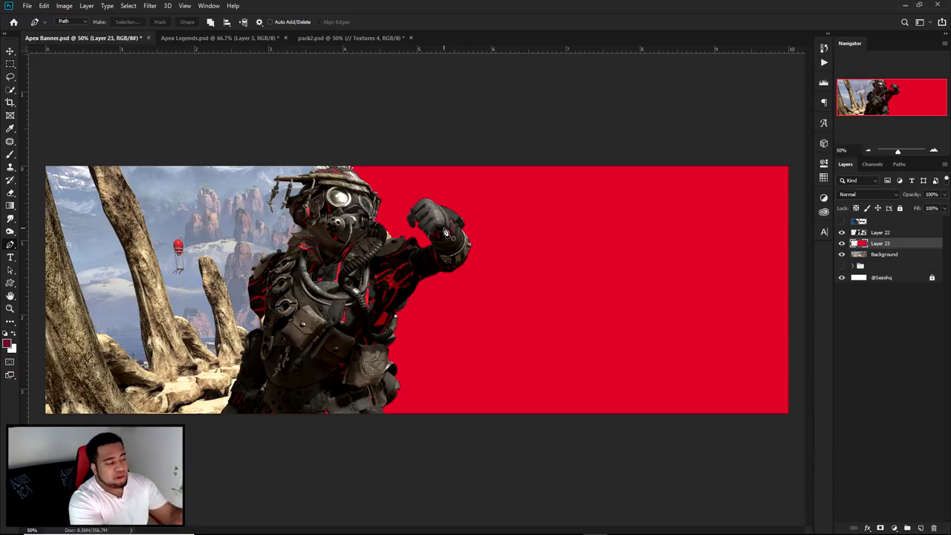
# Shift the Background canyon image to the left so its central rocks sit beside the character.
pyautogui.moveTo(199, 282); pyautogui.dragTo(128, 284)
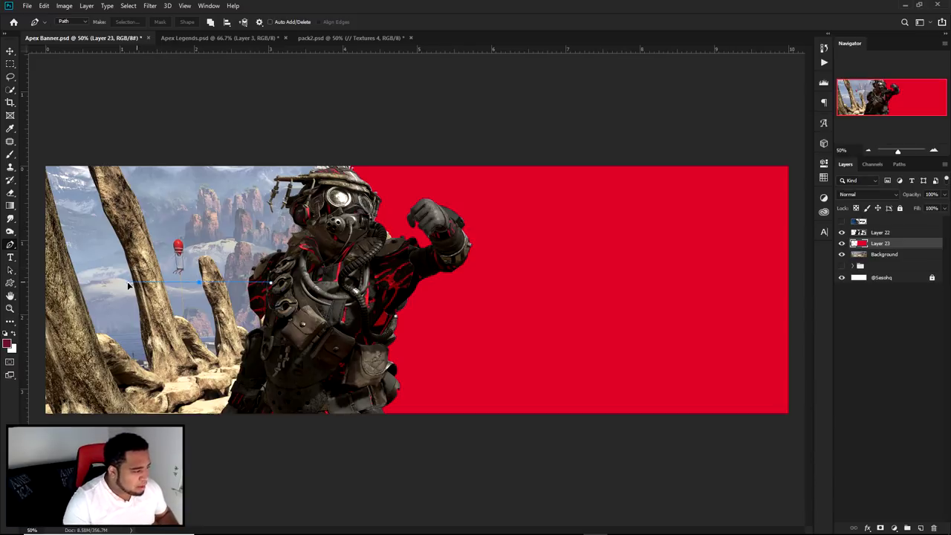
pyautogui.press('v')
pyautogui.keyDown('ctrl'); pyautogui.click(205, 283); pyautogui.keyUp('ctrl')
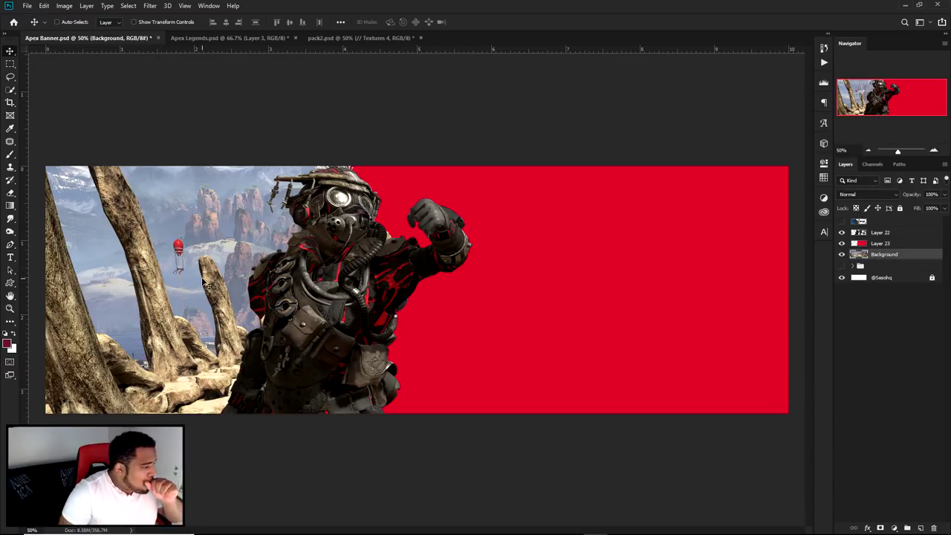
pyautogui.moveTo(320, 303); pyautogui.dragTo(239, 358)
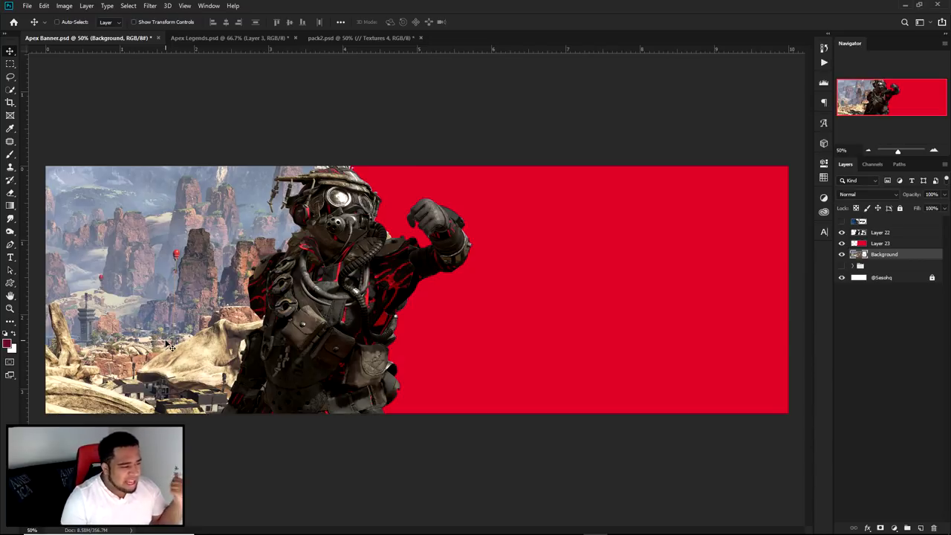
# Copy the // Textures 4 layer from pack2.psd into Apex Banner.psd, directly above the red Layer 23.
pyautogui.keyDown('ctrl'); pyautogui.click(558, 289); pyautogui.keyUp('ctrl')
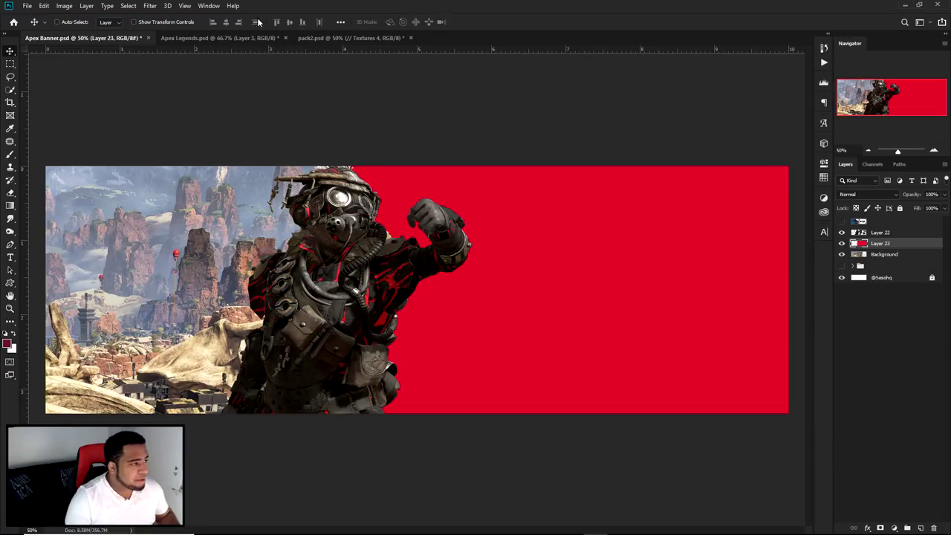
pyautogui.click(333, 38)
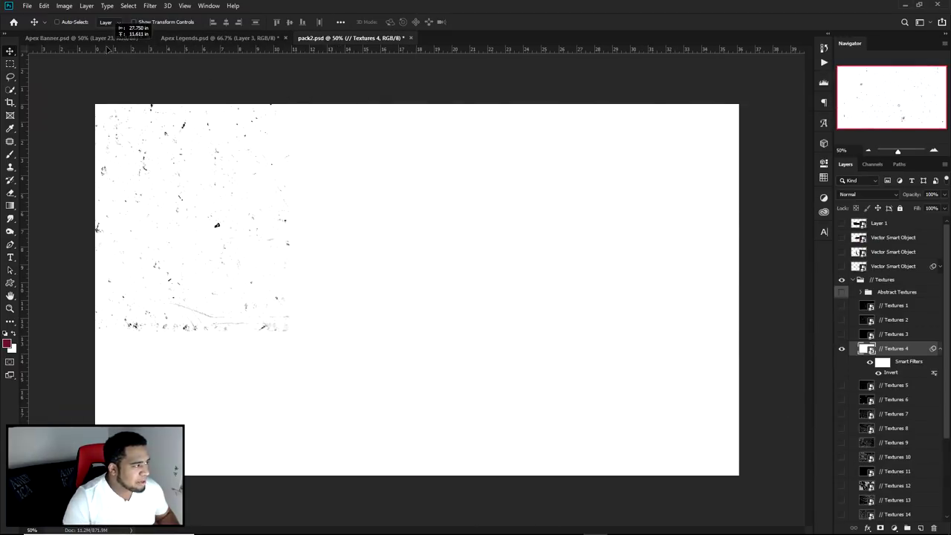
pyautogui.moveTo(88, 38); pyautogui.dragTo(513, 279)
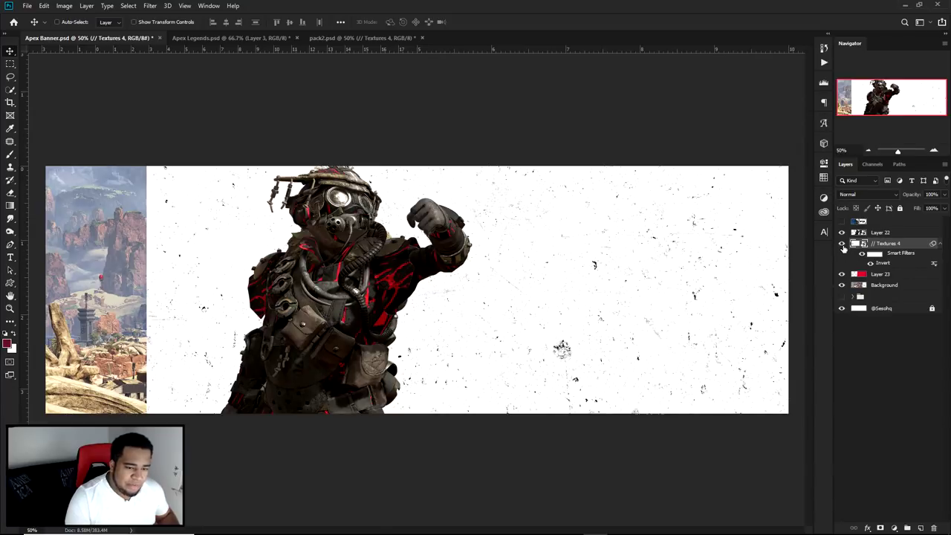
# Clip the // Textures 4 layer to the red Layer 23 and add a layer mask to the texture.
pyautogui.click(841, 244)
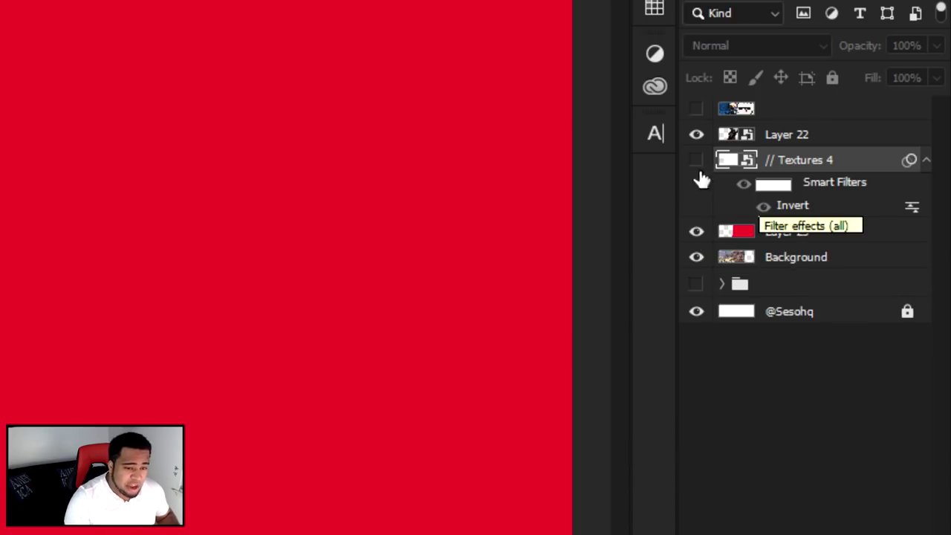
pyautogui.click(696, 160)
pyautogui.rightClick(844, 159)
pyautogui.click(603, 361)
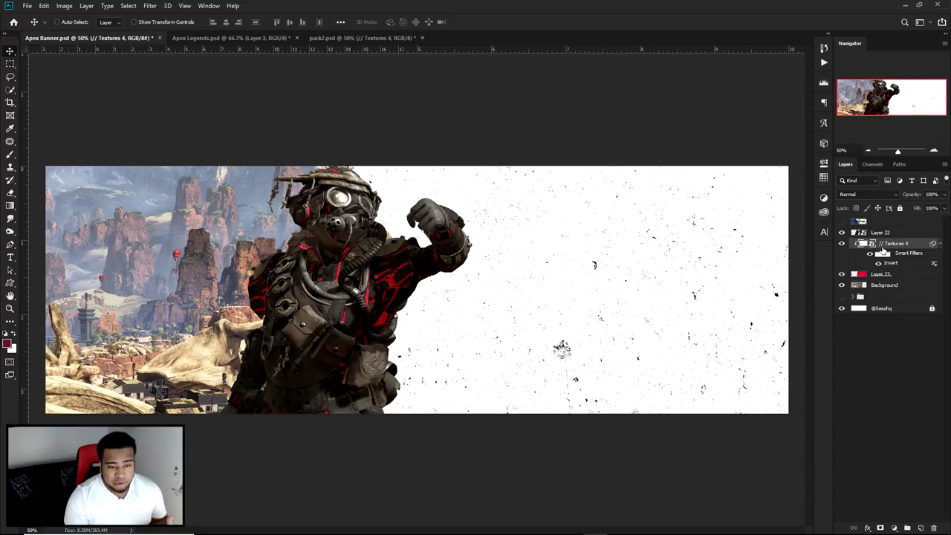
pyautogui.click(879, 527)
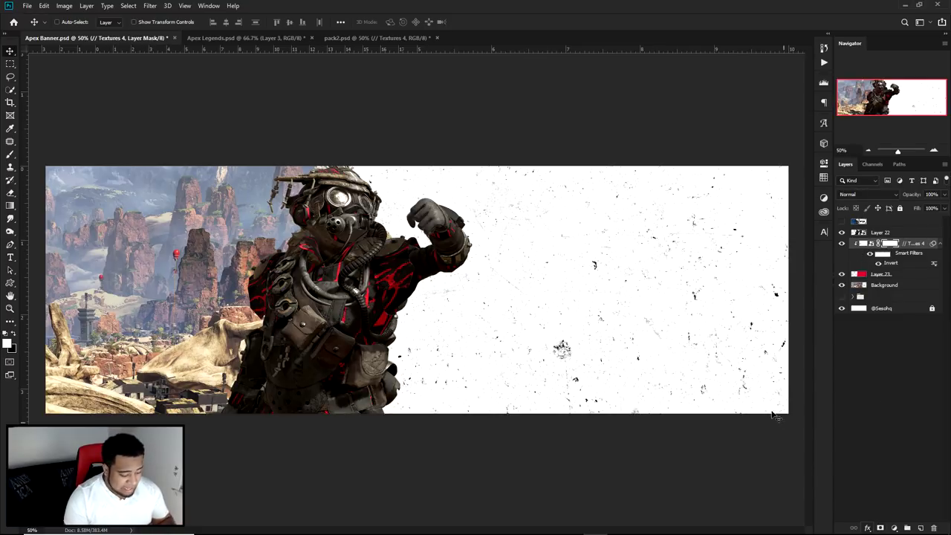
pyautogui.press('p')
pyautogui.click(631, 149)
pyautogui.moveTo(599, 447); pyautogui.dragTo(608, 447)
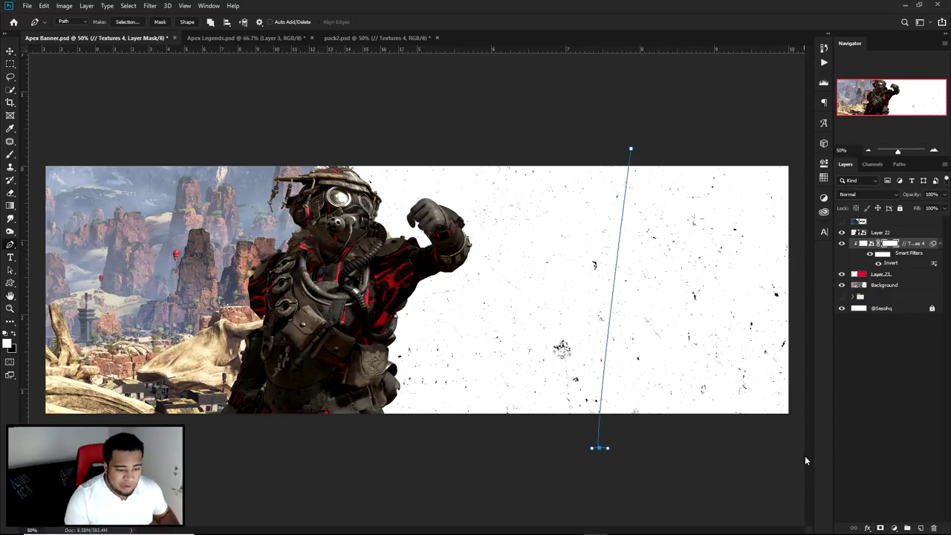
pyautogui.rightClick(692, 201)
pyautogui.click(720, 214)
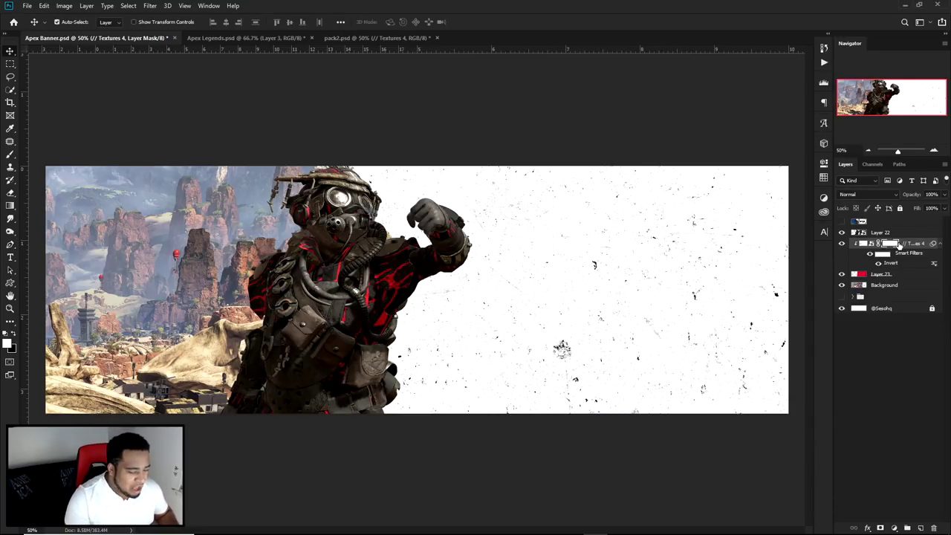
# Scale the grunge texture down and reposition it so it covers the banner's section beside the character.
pyautogui.hotkey('ctrl', 't')
pyautogui.hotkey('ctrl', '-')
pyautogui.moveTo(651, 120); pyautogui.dragTo(597, 163)
pyautogui.moveTo(530, 238); pyautogui.dragTo(534, 287)
pyautogui.press('Return')
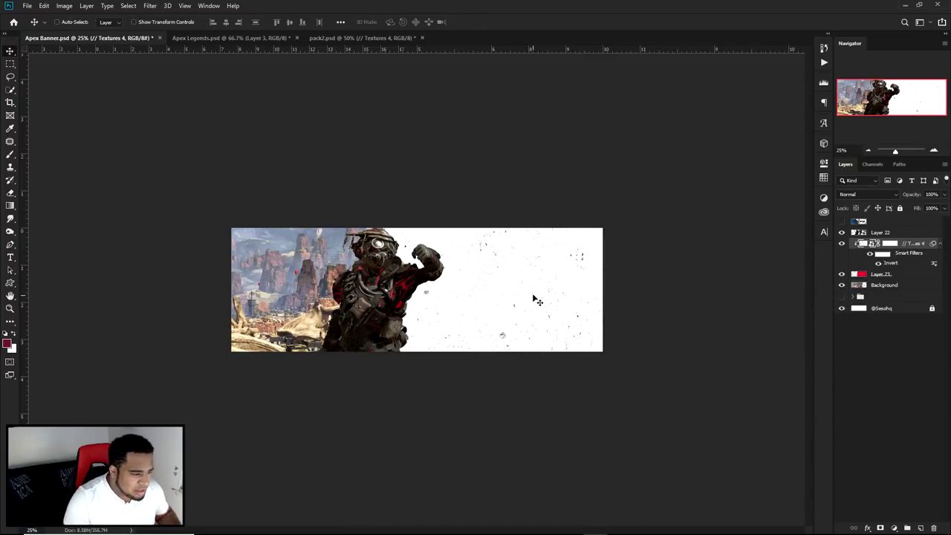
# Add the text LEGENDS in Marsek Bold, 60 pt, on the textured area beside the character.
pyautogui.hotkey('ctrl', '1')
pyautogui.hotkey('ctrl', '-')
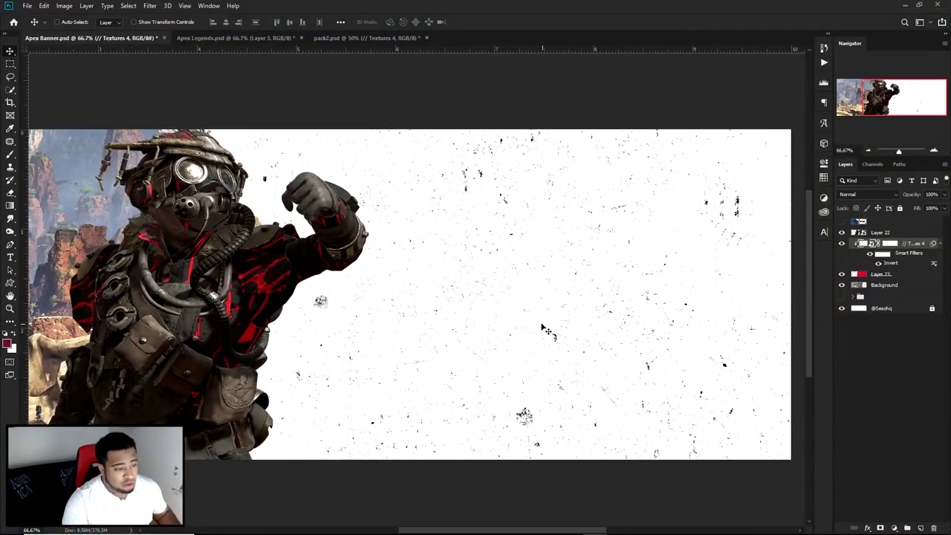
pyautogui.press('t')
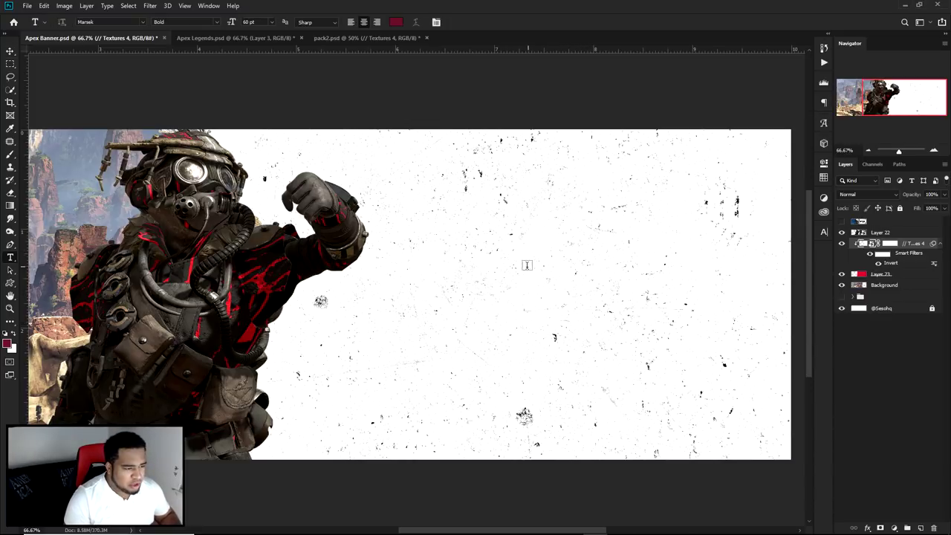
pyautogui.click(517, 292)
pyautogui.write('LEGENDS')
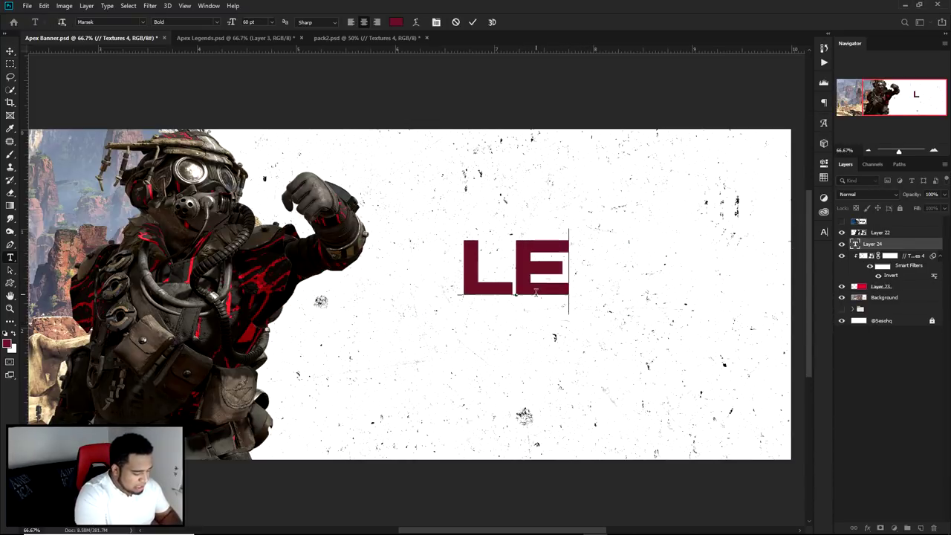
pyautogui.click(473, 22)
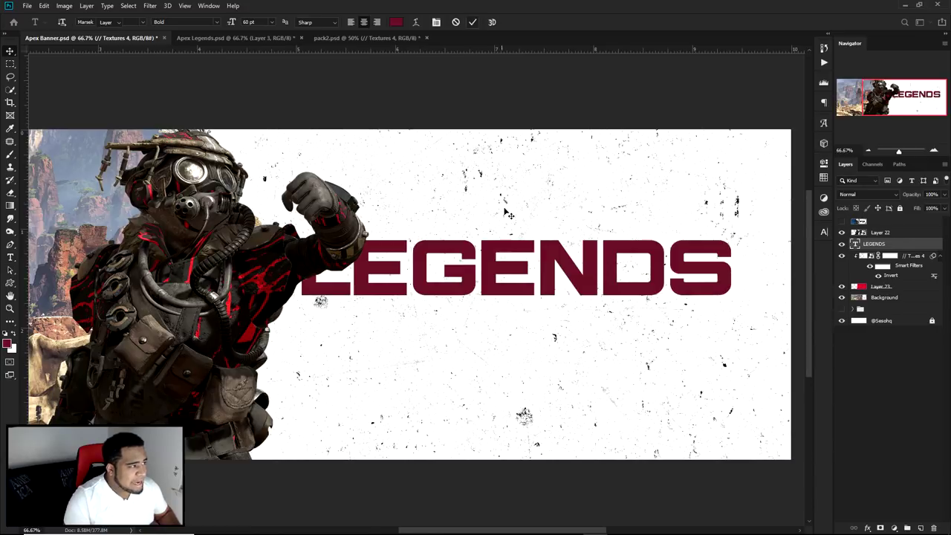
# Scale the LEGENDS text down to about 59% of its size.
pyautogui.hotkey('ctrl', 't')
pyautogui.moveTo(734, 226); pyautogui.dragTo(643, 245)
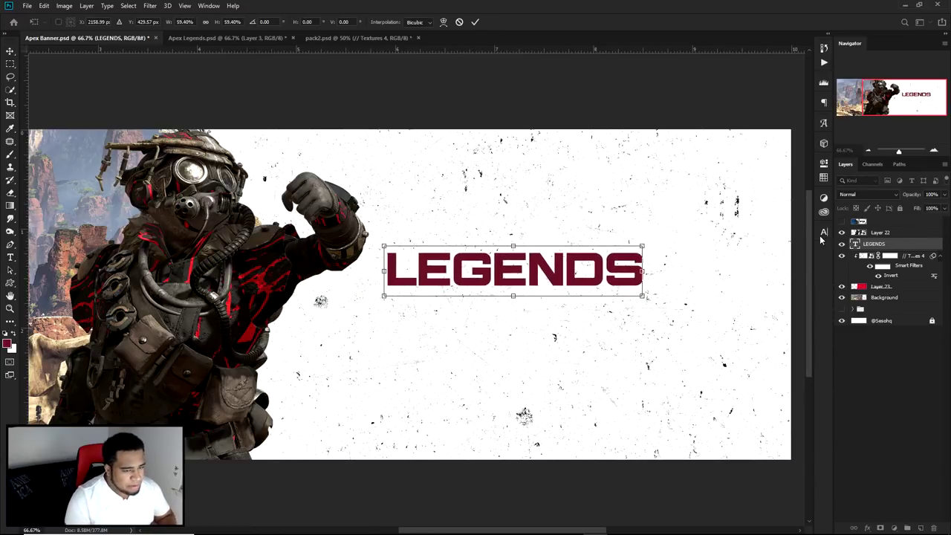
pyautogui.press('Return')
# Briefly compare with the finished banner artwork and examine the LEGENDS text's character settings.
pyautogui.click(842, 222)
pyautogui.click(841, 221)
pyautogui.click(823, 233)
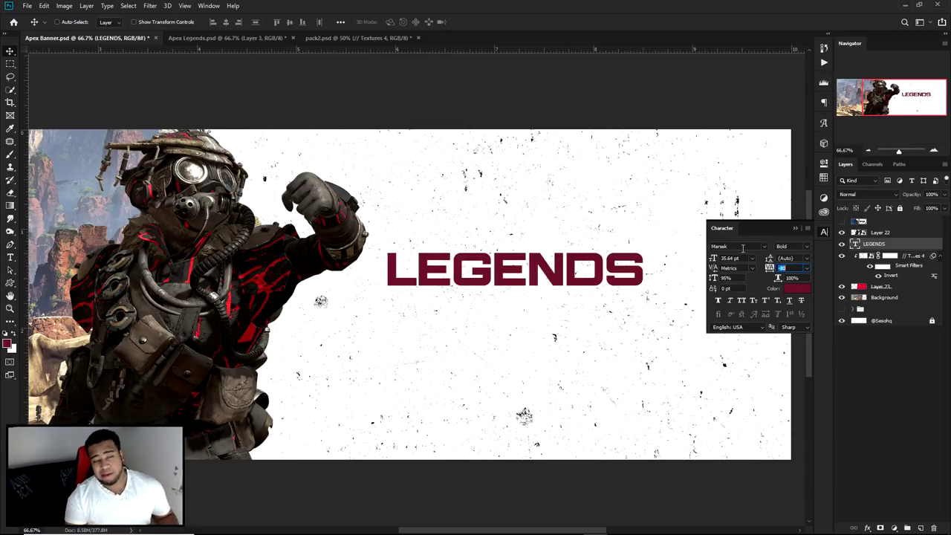
pyautogui.press('Return')
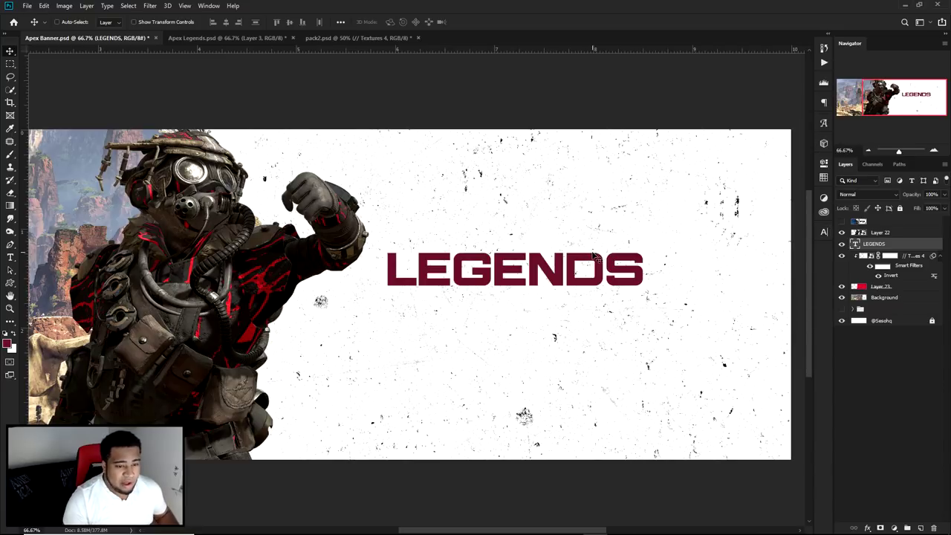
# Bring the LEGENDS layer above the finished banner artwork and place the word over the reference's lettering.
pyautogui.moveTo(592, 260); pyautogui.dragTo(602, 271)
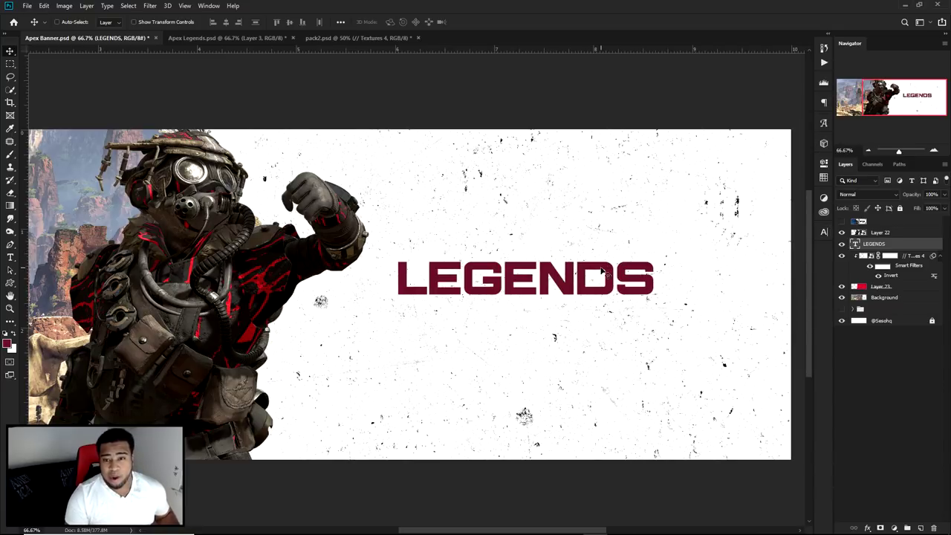
pyautogui.moveTo(602, 272); pyautogui.dragTo(619, 275)
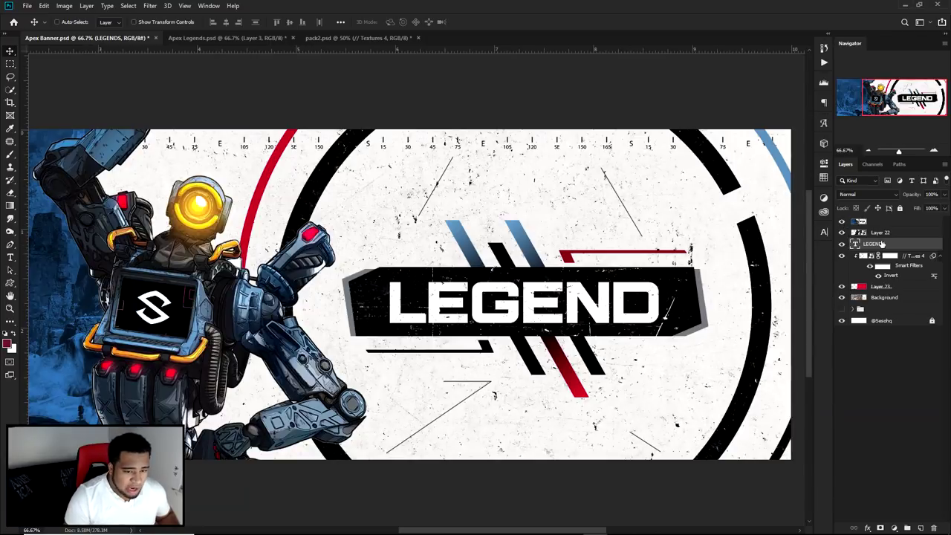
pyautogui.moveTo(881, 245); pyautogui.dragTo(881, 222)
pyautogui.moveTo(573, 285); pyautogui.dragTo(555, 315)
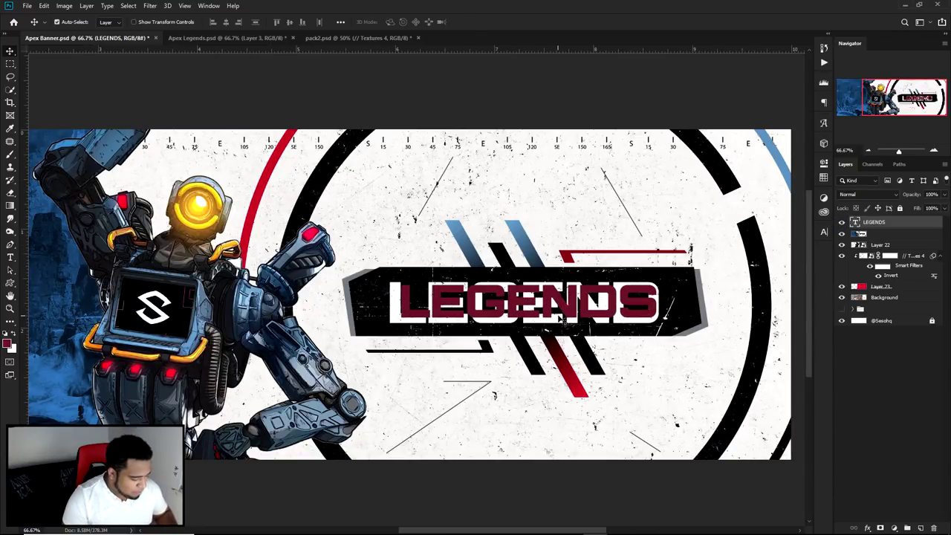
# Enlarge LEGENDS to about 41 pt and centre it over the reference's black plate, then hide the finished artwork.
pyautogui.hotkey('ctrl', 't')
pyautogui.moveTo(652, 276); pyautogui.dragTo(676, 274)
pyautogui.moveTo(600, 304); pyautogui.dragTo(607, 305)
pyautogui.press('Return')
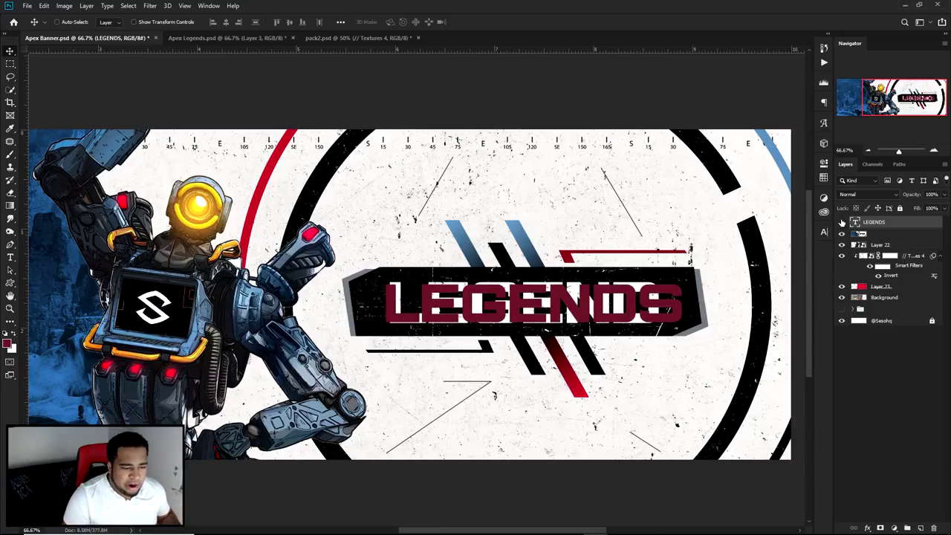
pyautogui.click(841, 221)
pyautogui.click(842, 234)
pyautogui.click(841, 221)
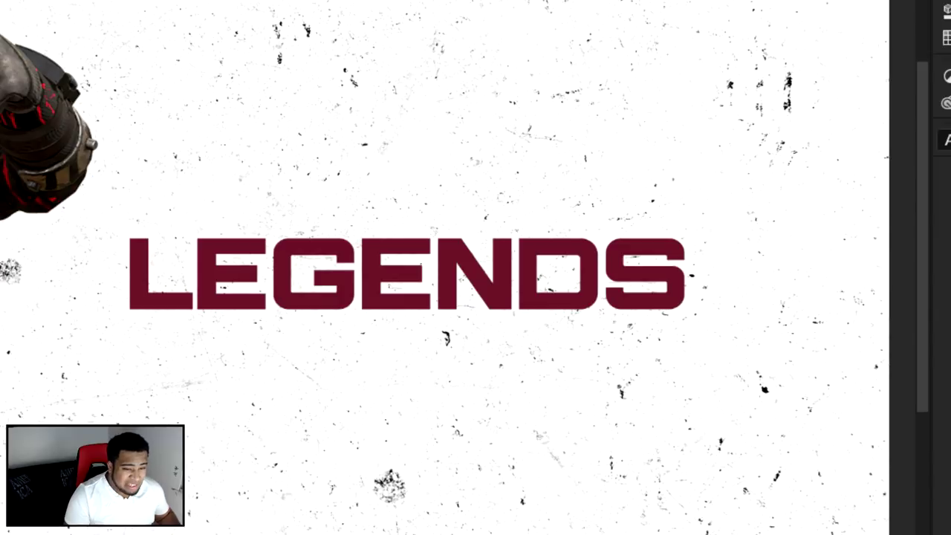
# Set the LEGENDS text's vertical scale to 100% and its tracking to 0.
pyautogui.click(823, 231)
pyautogui.click(782, 269)
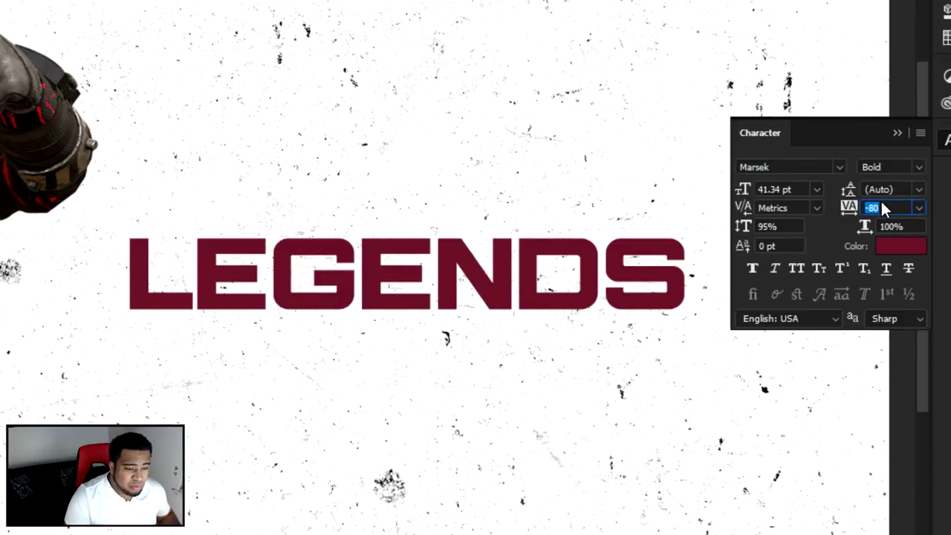
pyautogui.click(773, 226)
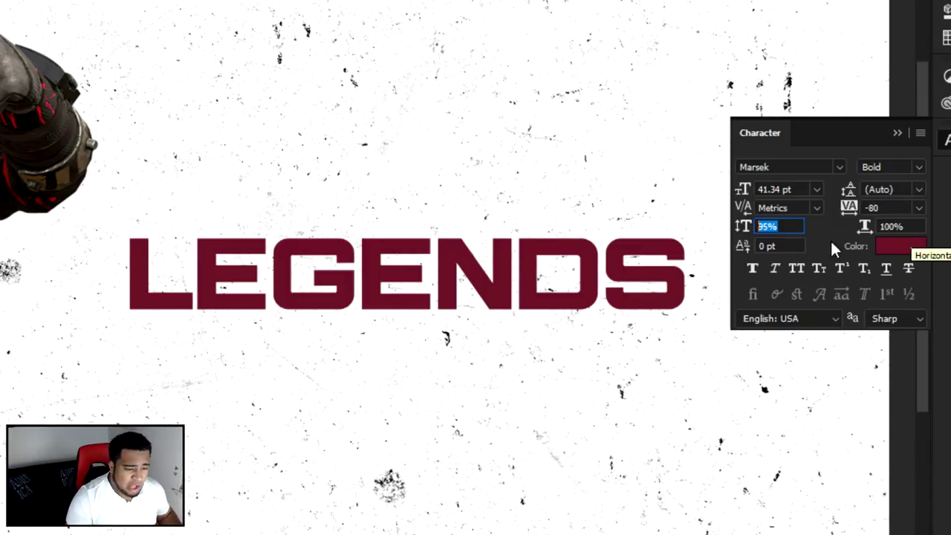
pyautogui.click(796, 226)
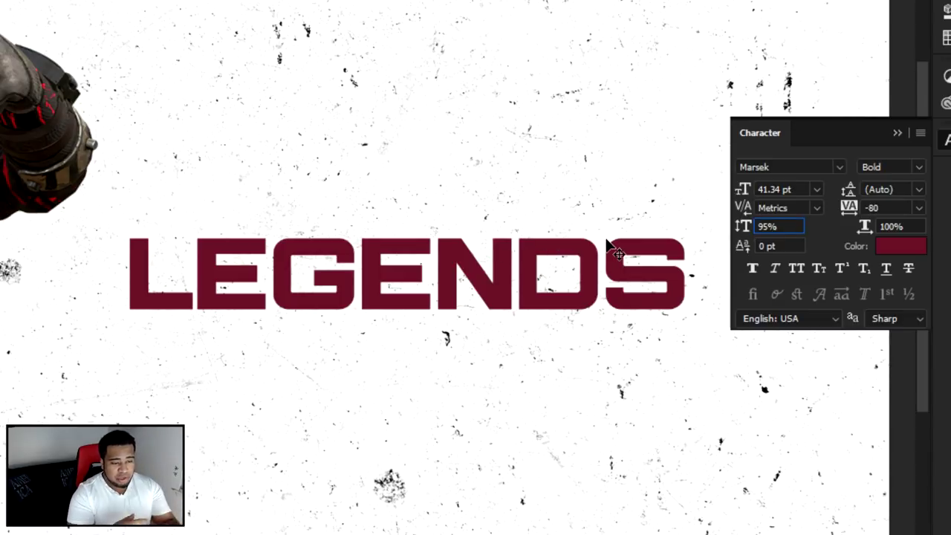
pyautogui.press('BackSpace')
pyautogui.press('BackSpace')
pyautogui.press('BackSpace')
pyautogui.write('100')
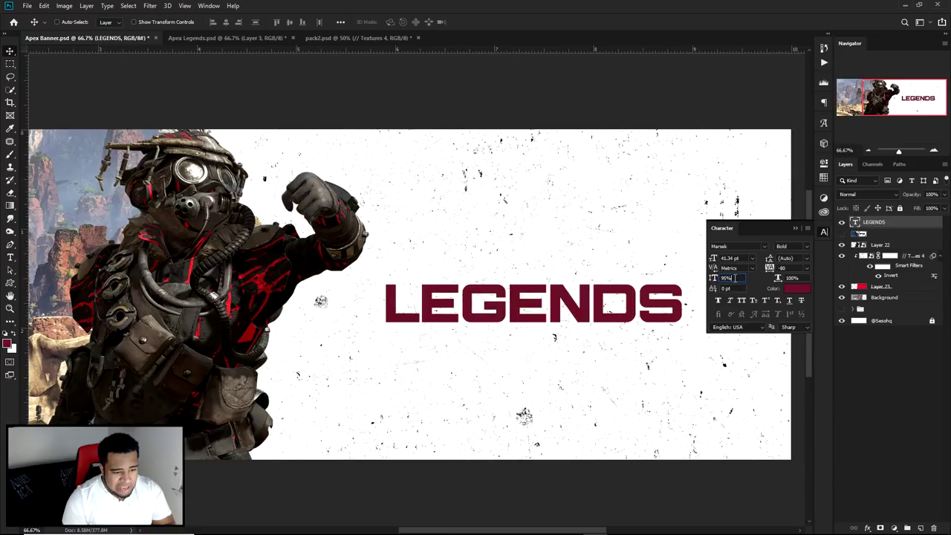
pyautogui.press('Tab')
pyautogui.write('0')
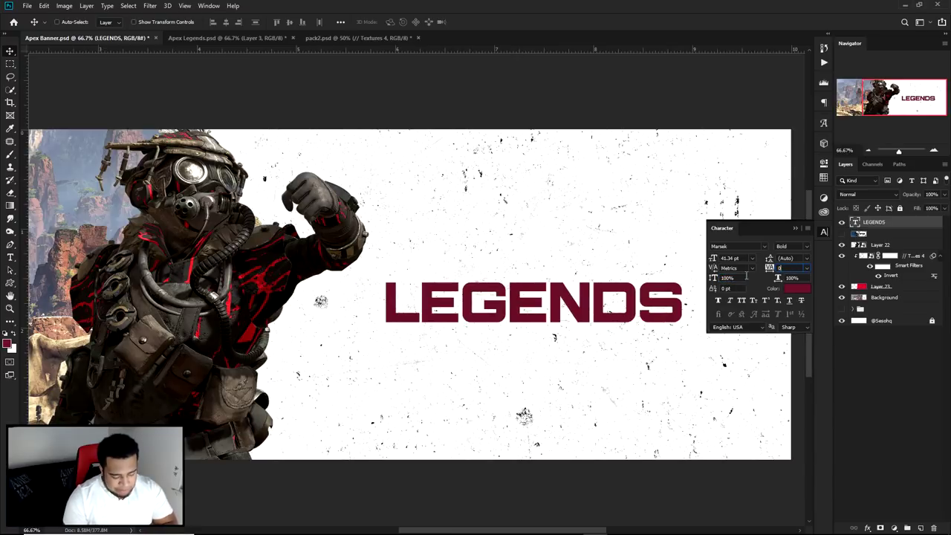
pyautogui.press('Return')
pyautogui.doubleClick(606, 309)
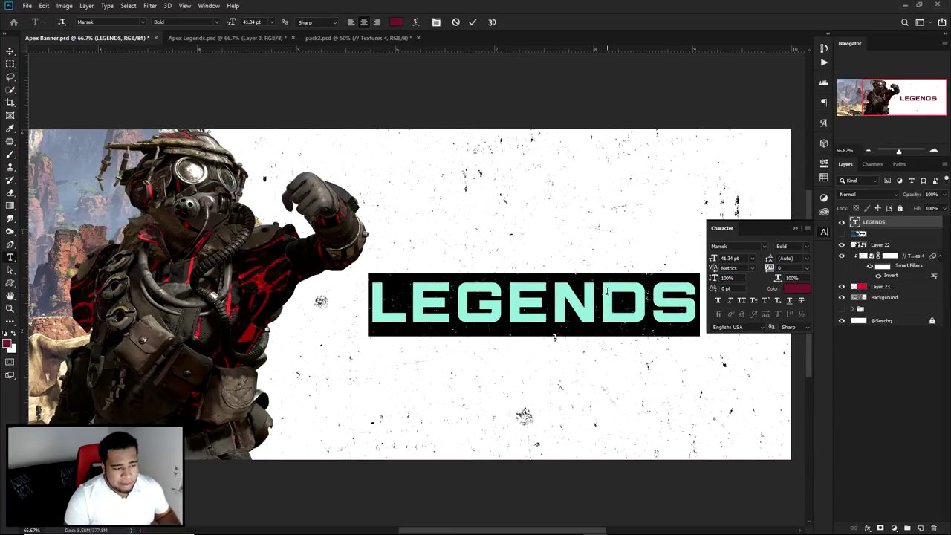
pyautogui.click(472, 22)
pyautogui.press('v')
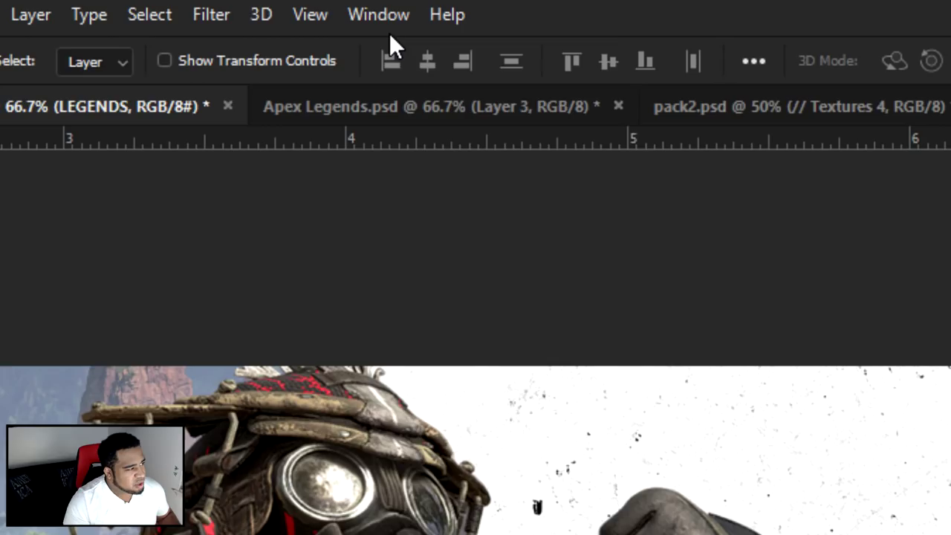
# Bring up the Character settings again and set the LEGENDS text's tracking to -80.
pyautogui.click(212, 7)
pyautogui.click(450, 346)
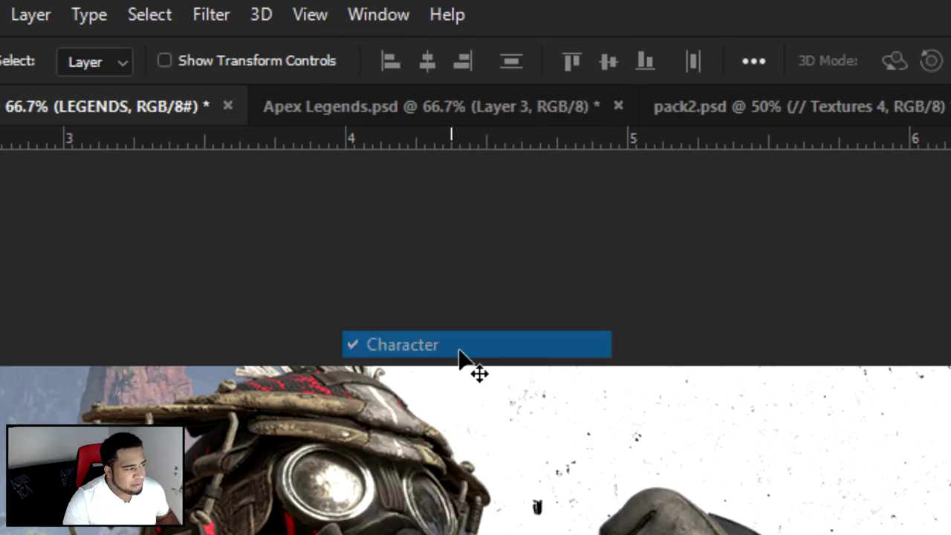
pyautogui.click(823, 233)
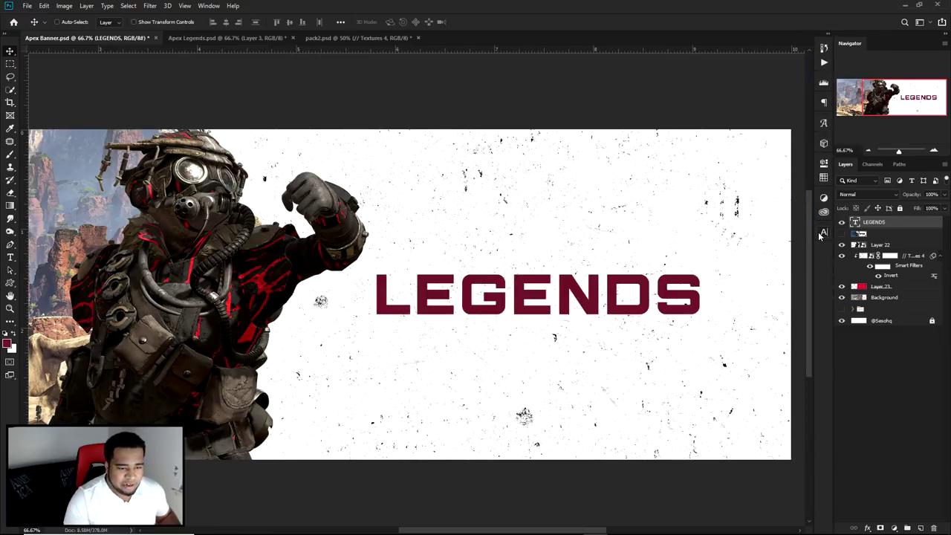
pyautogui.click(822, 233)
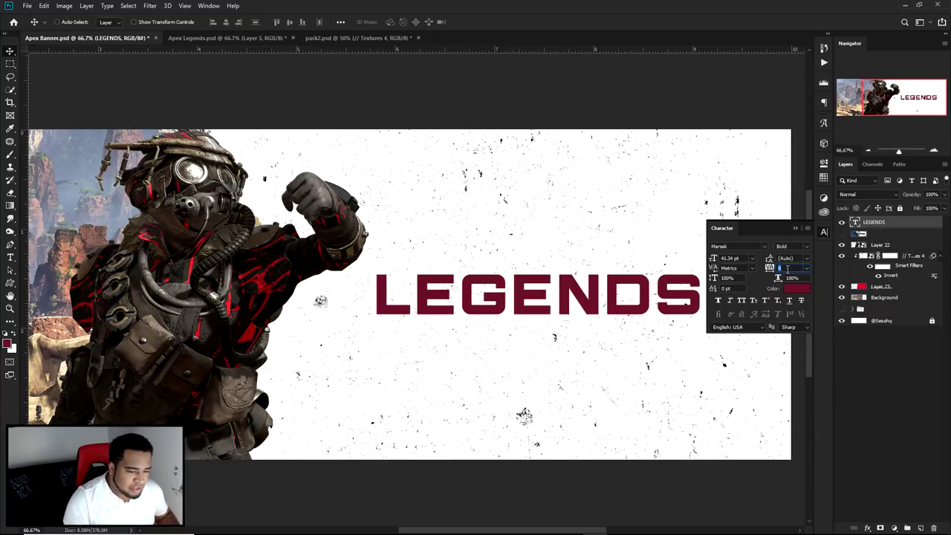
pyautogui.scroll(-12, 787, 269)
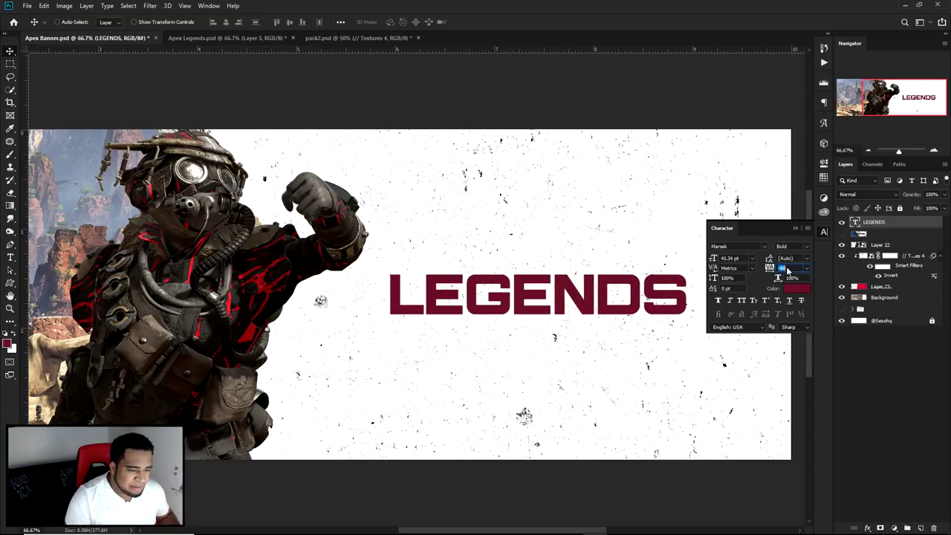
pyautogui.scroll(4, 787, 269)
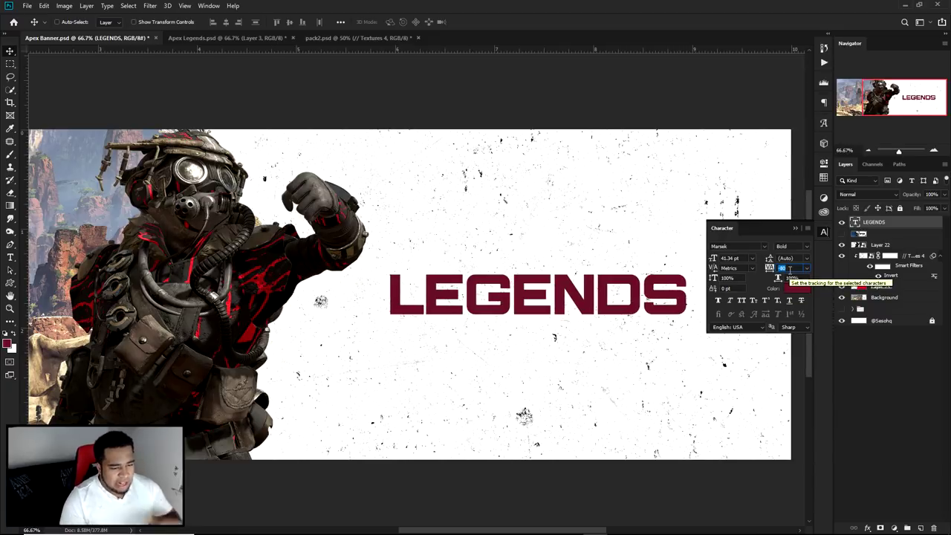
# Reduce the LEGENDS text's vertical scale to 95%.
pyautogui.click(736, 277)
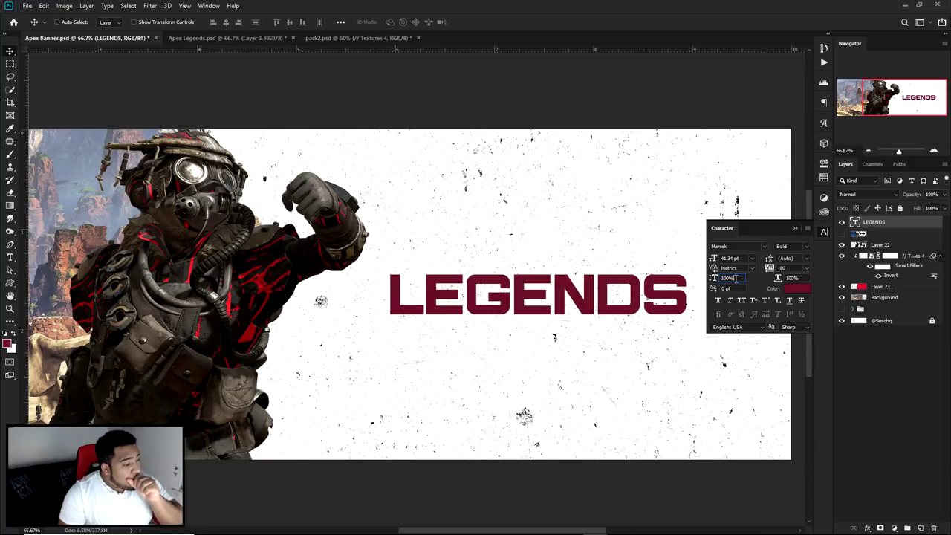
pyautogui.press('Down')
pyautogui.press('Down')
pyautogui.press('Down')
pyautogui.press('Down')
pyautogui.press('Down')
pyautogui.press('Down')
pyautogui.press('Down')
pyautogui.press('Up')
pyautogui.press('Up')
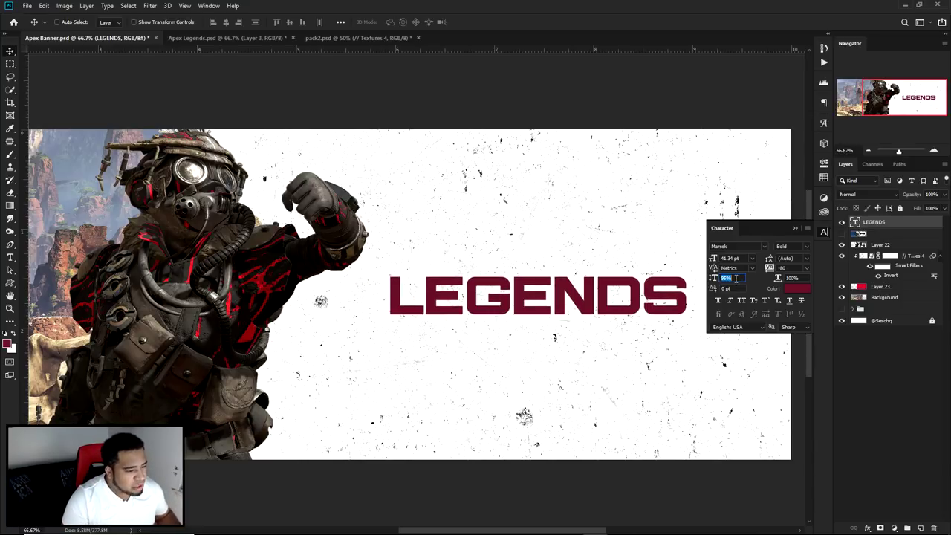
# Shift the LEGENDS text slightly to the right and reorder the finished artwork layer above it, leaving that artwork hidden.
pyautogui.click(822, 234)
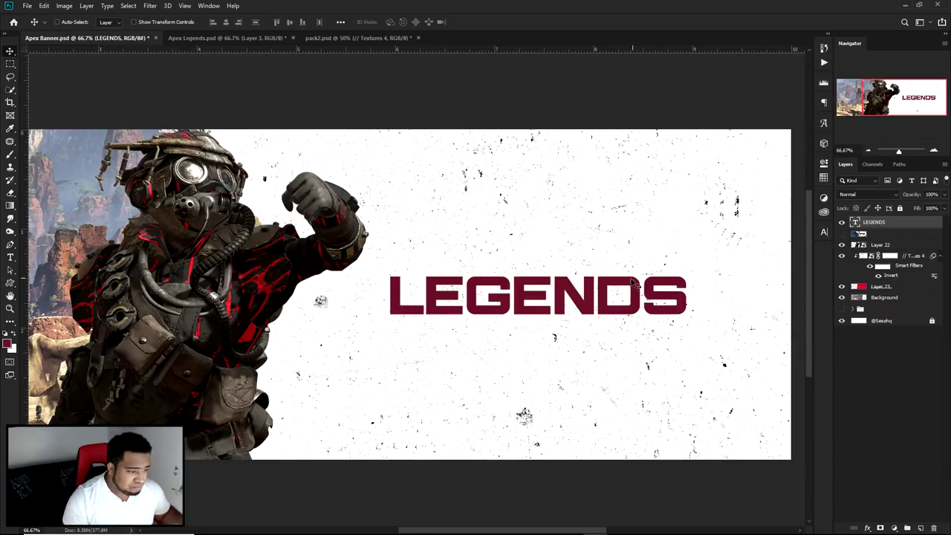
pyautogui.moveTo(633, 283); pyautogui.dragTo(646, 281)
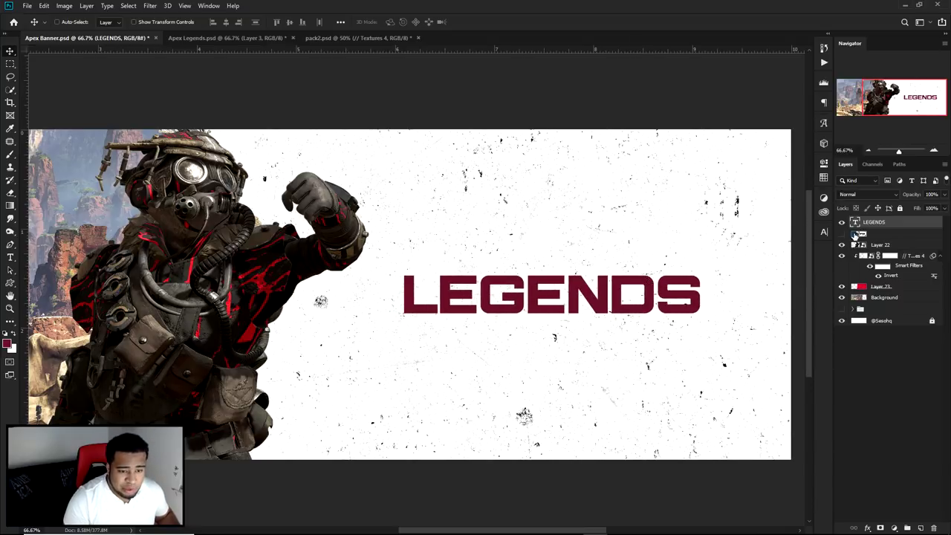
pyautogui.moveTo(888, 239); pyautogui.dragTo(844, 225)
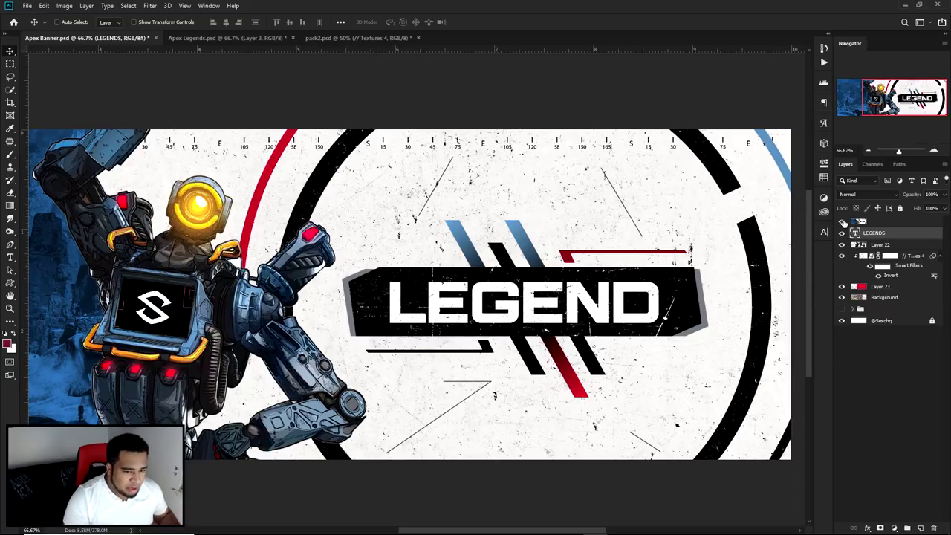
pyautogui.click(842, 222)
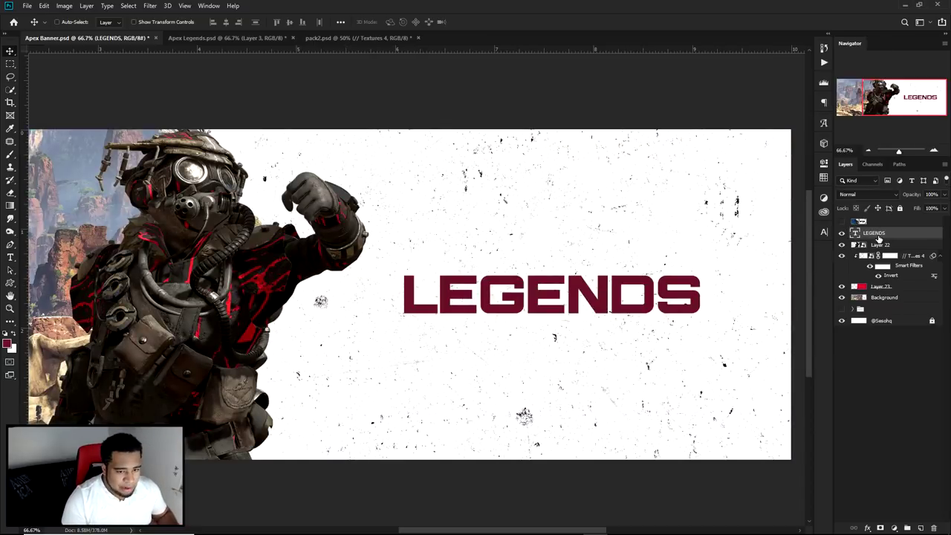
# Add a new layer beneath the LEGENDS text and make a rectangular selection surrounding the word with an even margin.
pyautogui.hotkey('ctrl', 'shift', 'alt', 'e')
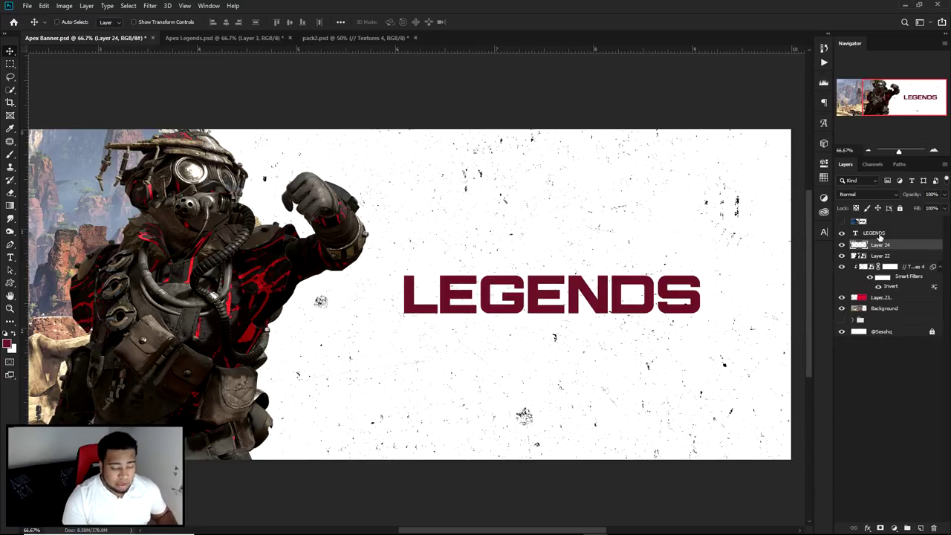
pyautogui.click(10, 65)
pyautogui.moveTo(9, 65); pyautogui.dragTo(45, 66)
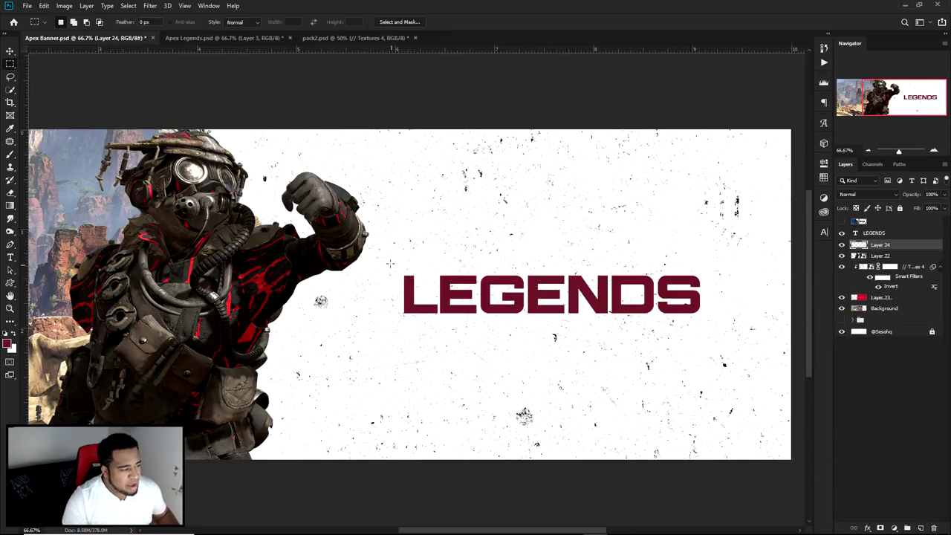
pyautogui.moveTo(387, 257); pyautogui.dragTo(717, 332)
pyautogui.moveTo(667, 300); pyautogui.dragTo(664, 300)
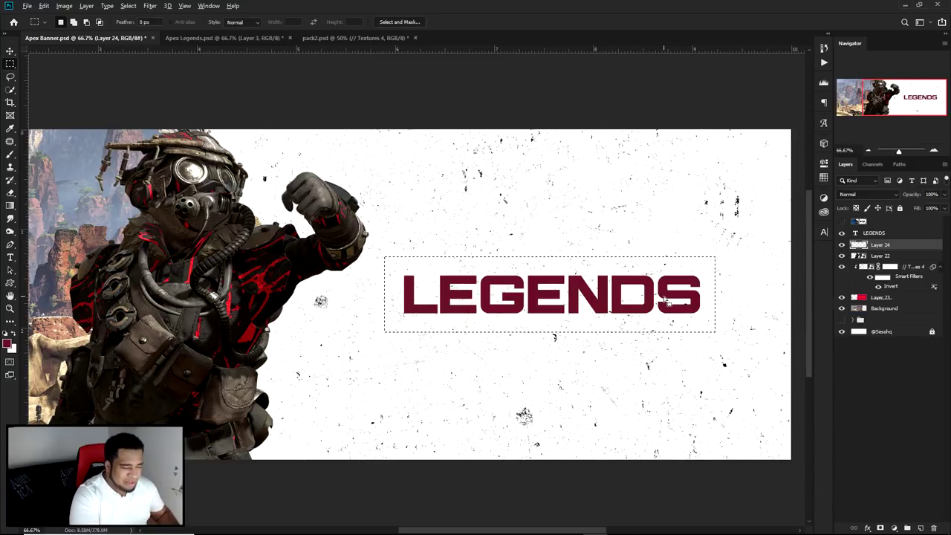
# Reset to the default colours, fill the rectangular selection with black as a plate behind LEGENDS, and deselect.
pyautogui.hotkey('alt', 'BackSpace')
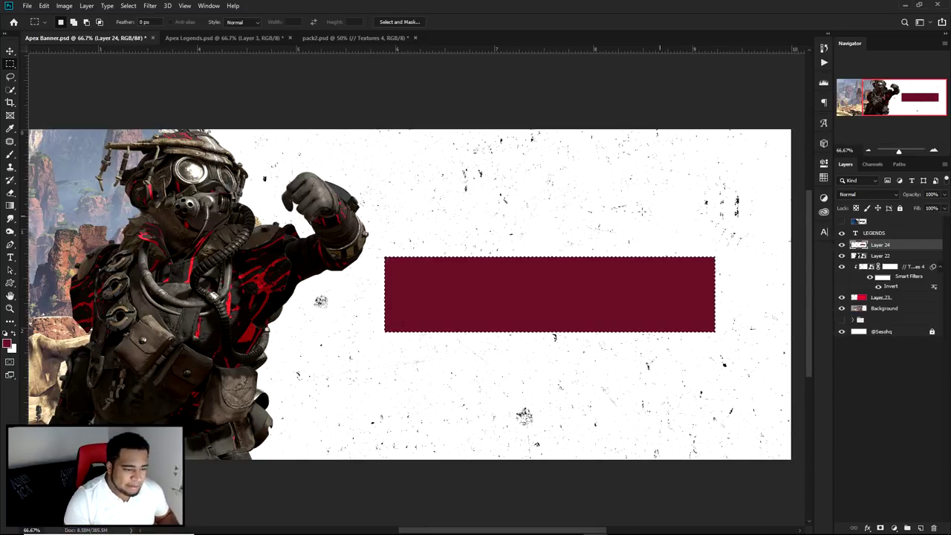
pyautogui.press('Delete')
pyautogui.click(6, 335)
pyautogui.hotkey('alt', 'BackSpace')
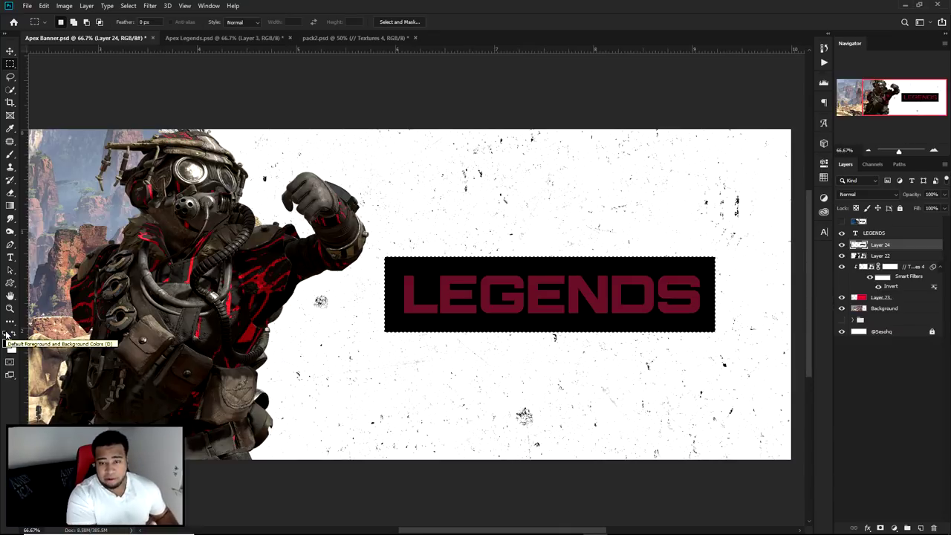
pyautogui.hotkey('ctrl', 'd')
pyautogui.press('v')
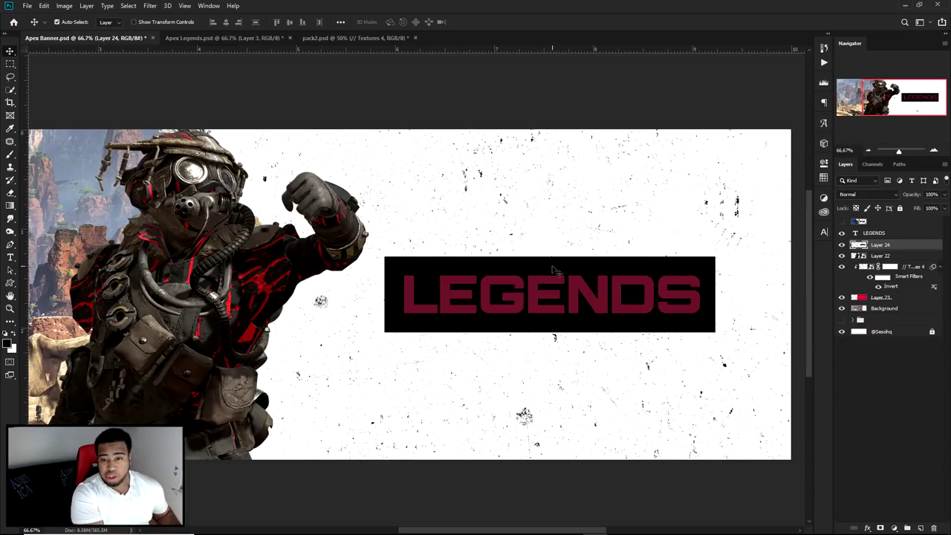
# Lighten the black plate to grey with Hue/Saturation, then darken it back to black with Lightness -100.
pyautogui.hotkey('ctrl', 'u')
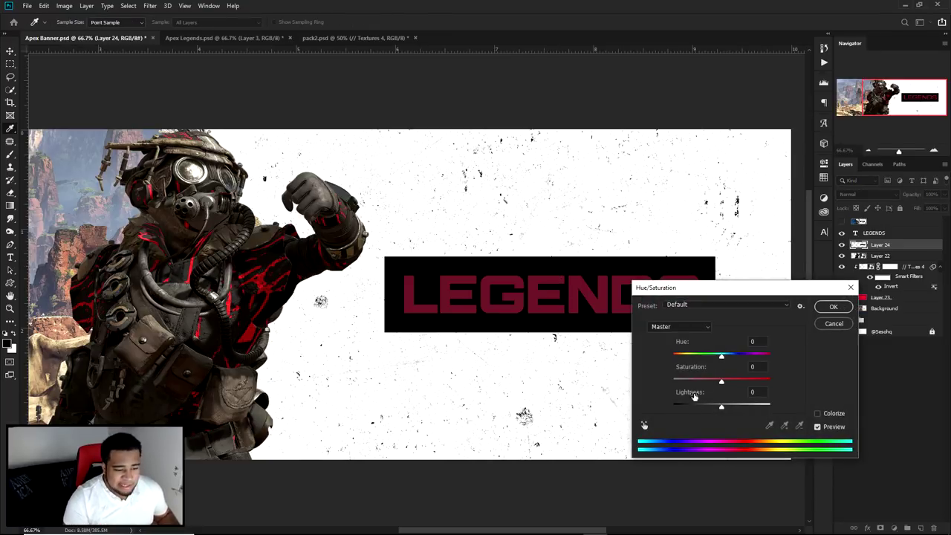
pyautogui.moveTo(719, 408); pyautogui.dragTo(739, 408)
pyautogui.press('Return')
pyautogui.hotkey('ctrl', 'u')
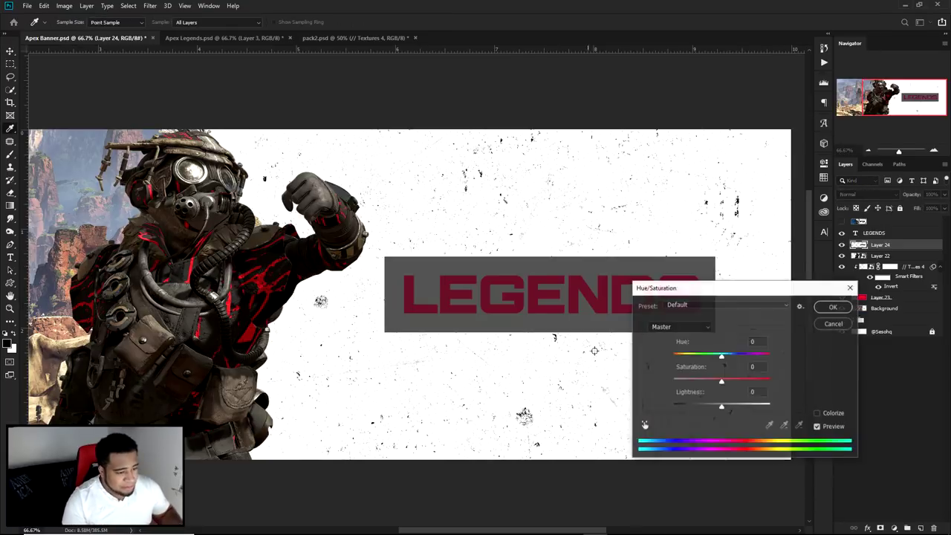
pyautogui.moveTo(722, 408); pyautogui.dragTo(624, 407)
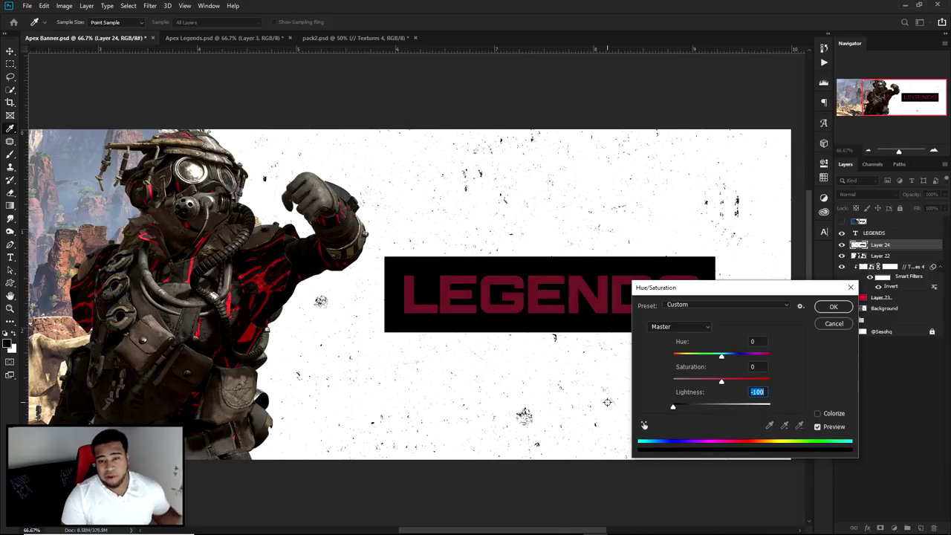
pyautogui.click(835, 307)
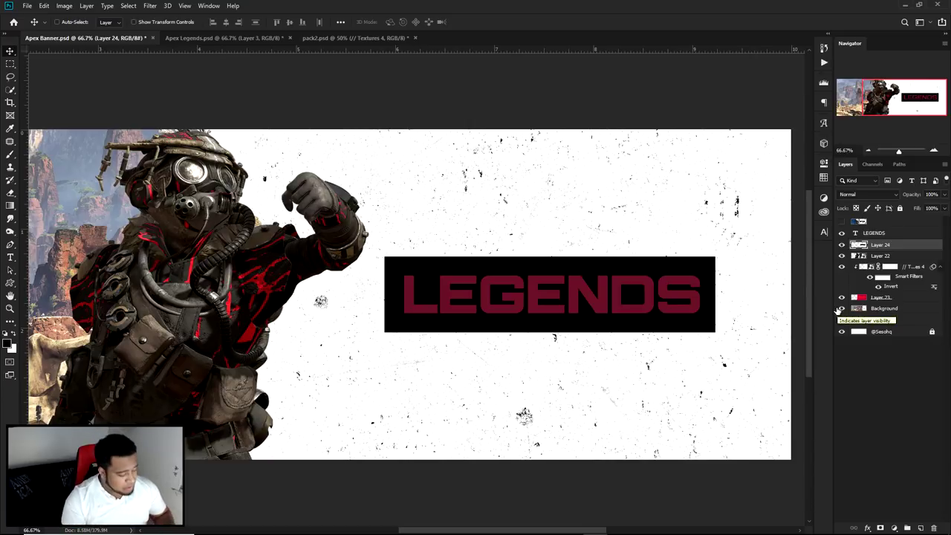
# Skew the black plate horizontally by about 12° so its top leans left, and recentre it behind LEGENDS.
pyautogui.hotkey('ctrl', 't')
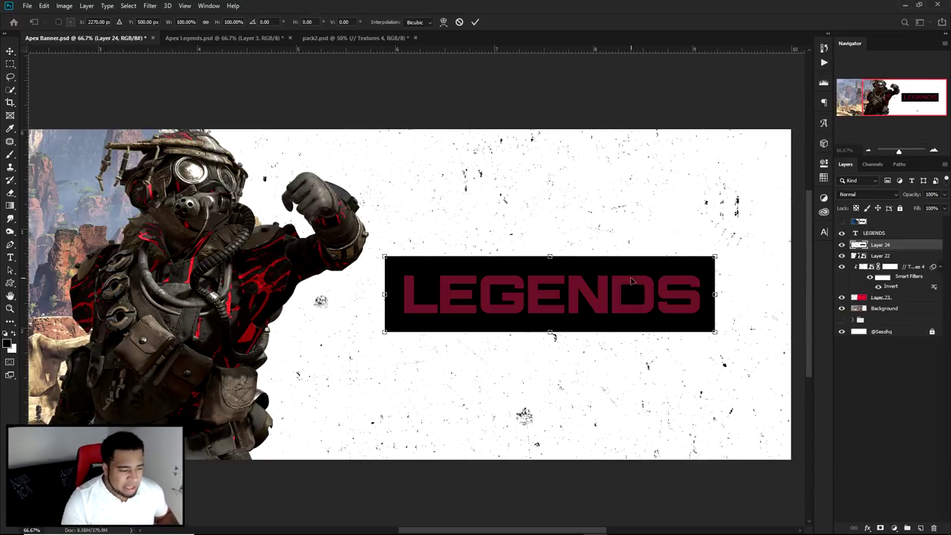
pyautogui.rightClick(632, 278)
pyautogui.click(658, 318)
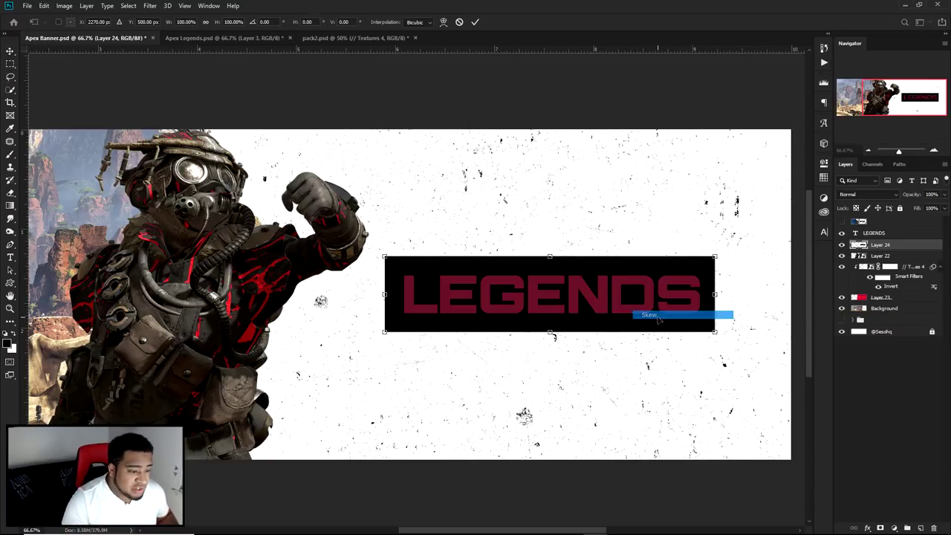
pyautogui.moveTo(549, 258); pyautogui.dragTo(533, 262)
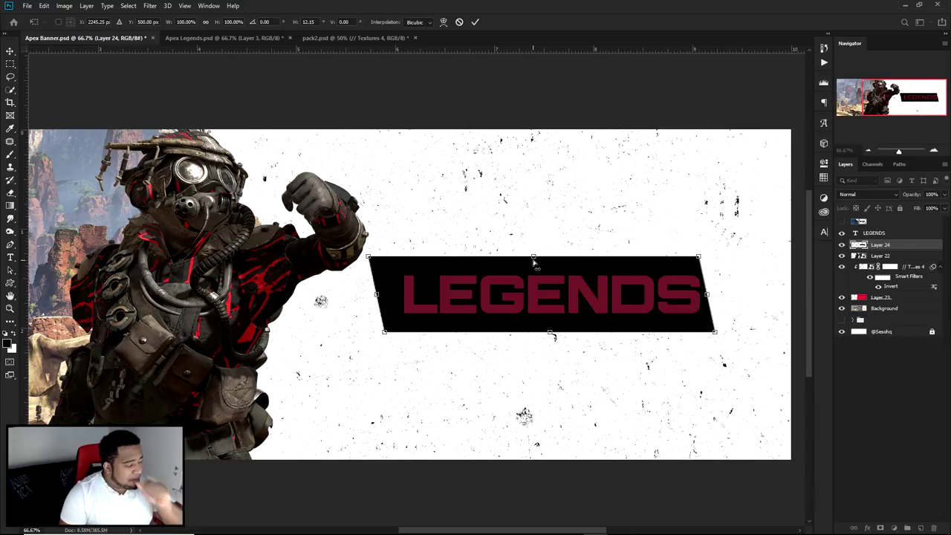
pyautogui.moveTo(518, 275); pyautogui.dragTo(529, 274)
pyautogui.press('Return')
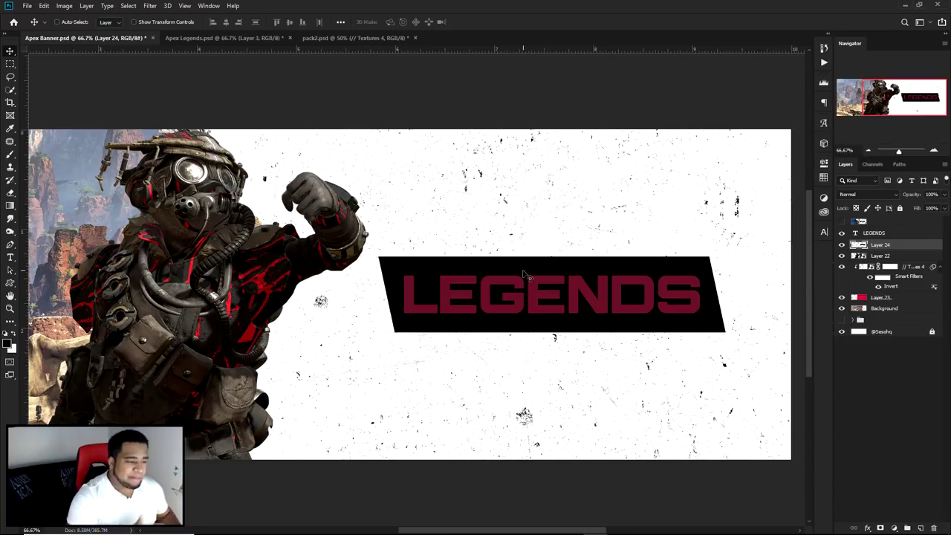
# Change the LEGENDS text colour to white (ffffff).
pyautogui.click(868, 234)
pyautogui.click(824, 232)
pyautogui.click(795, 290)
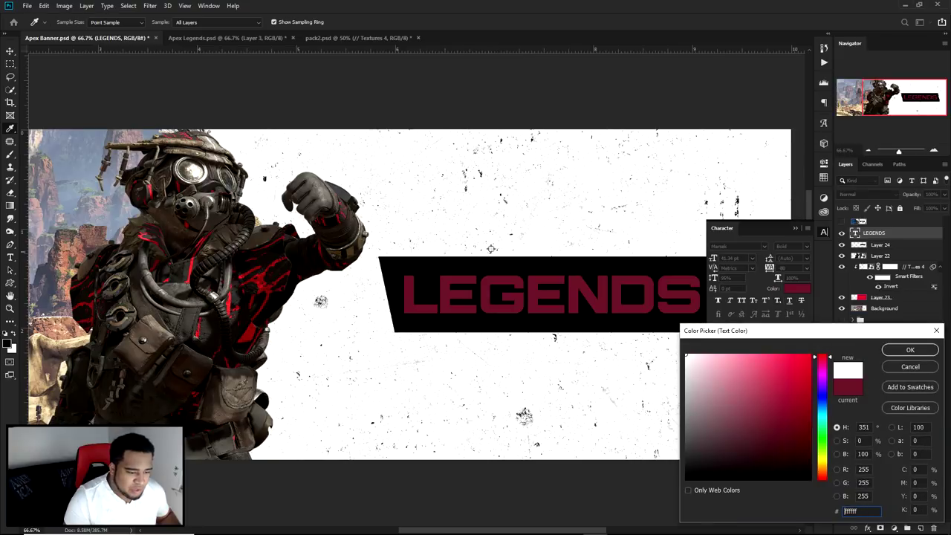
pyautogui.write('ffffff')
pyautogui.press('Return')
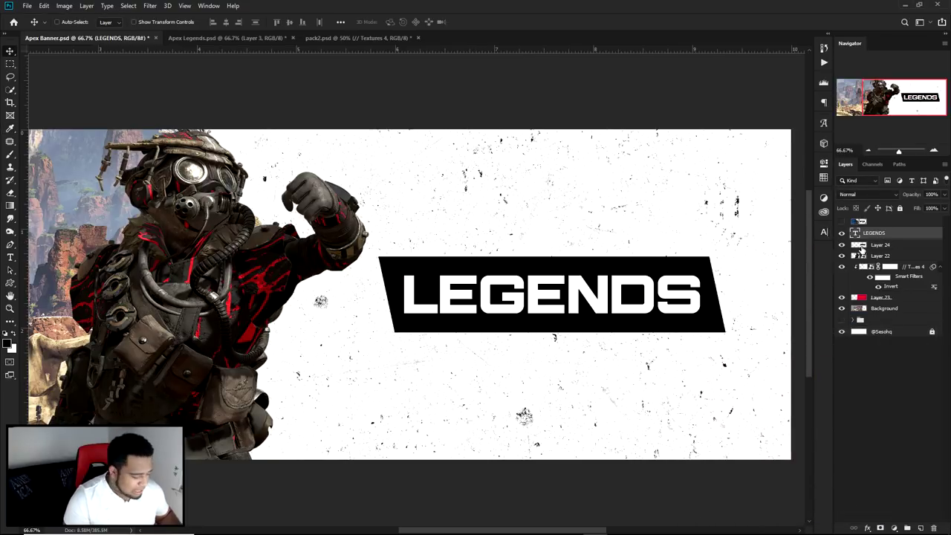
# Add a layer mask to the black plate's layer.
pyautogui.click(881, 247)
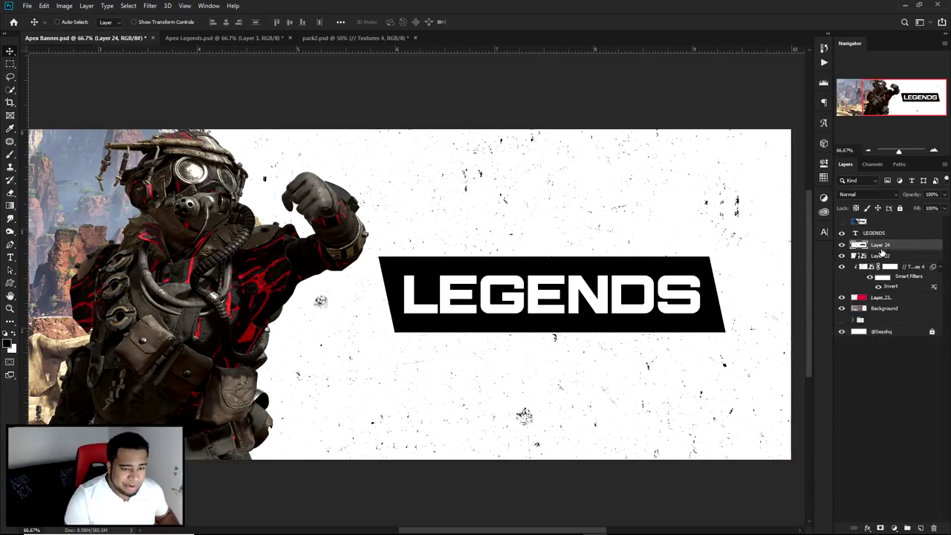
pyautogui.click(880, 528)
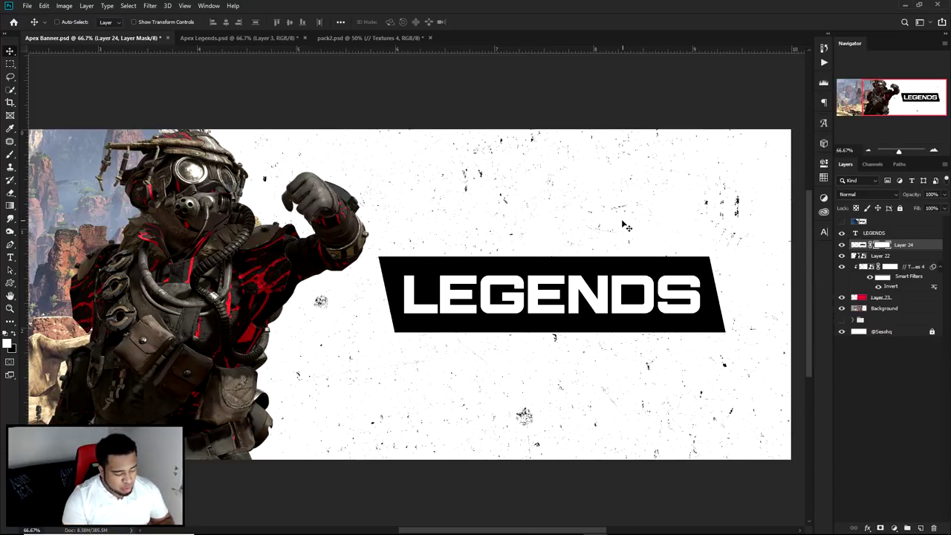
pyautogui.press('p')
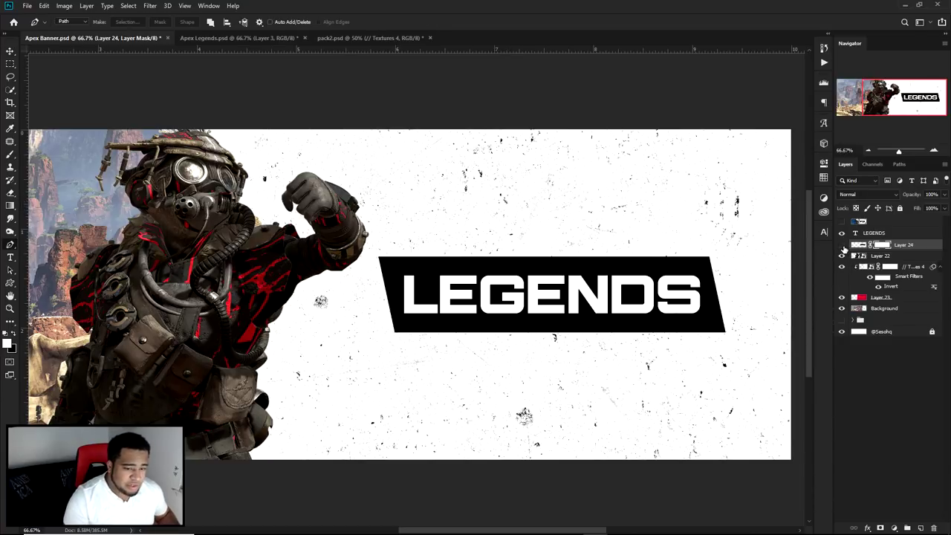
pyautogui.hotkey('ctrl', 'z')
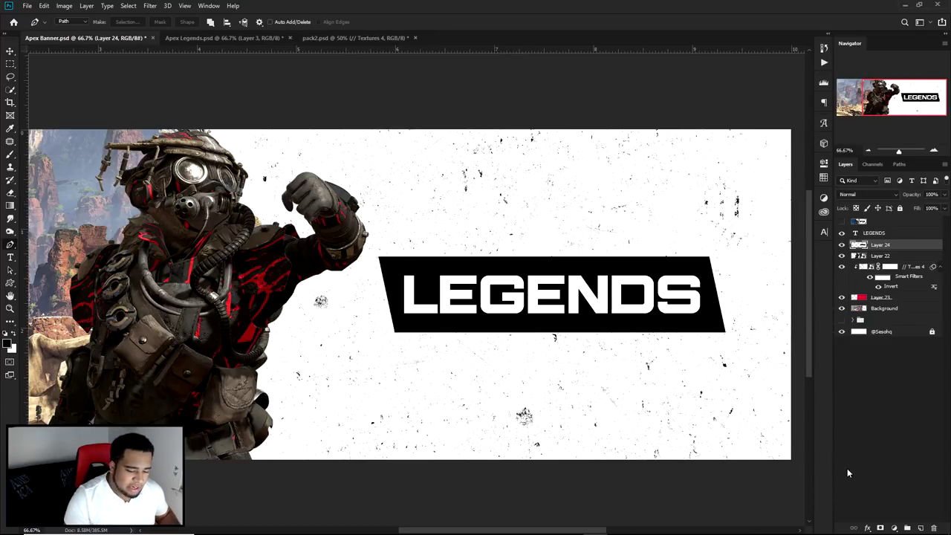
pyautogui.click(881, 529)
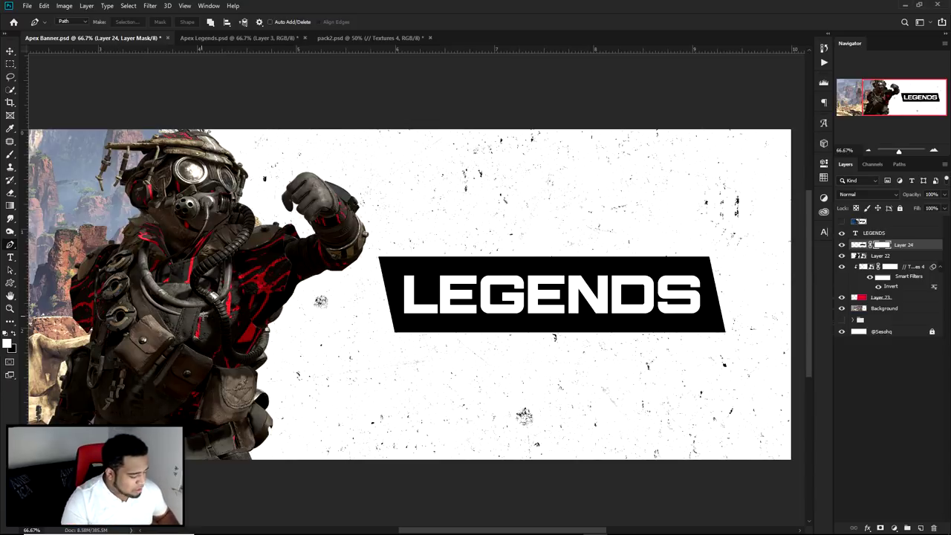
# Demonstrate the plate's mask by brushing black to hide part of the plate and white to restore it.
pyautogui.press('b')
pyautogui.moveTo(194, 293)
pyautogui.mouseDown()
pyautogui.moveTo(245, 292)
pyautogui.moveTo(301, 370)
pyautogui.mouseUp()
pyautogui.click(14, 335)
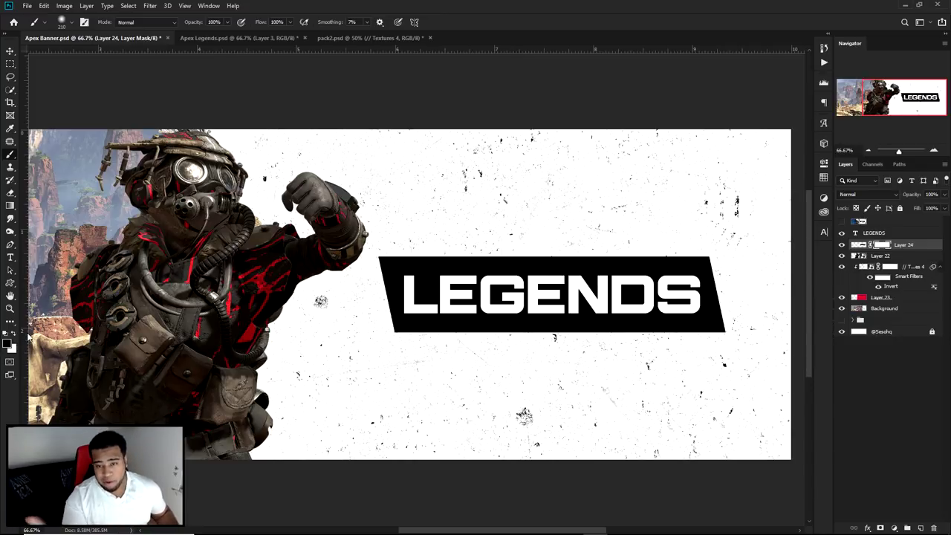
pyautogui.moveTo(390, 305)
pyautogui.mouseDown()
pyautogui.moveTo(572, 240)
pyautogui.moveTo(577, 259)
pyautogui.moveTo(318, 382)
pyautogui.mouseUp()
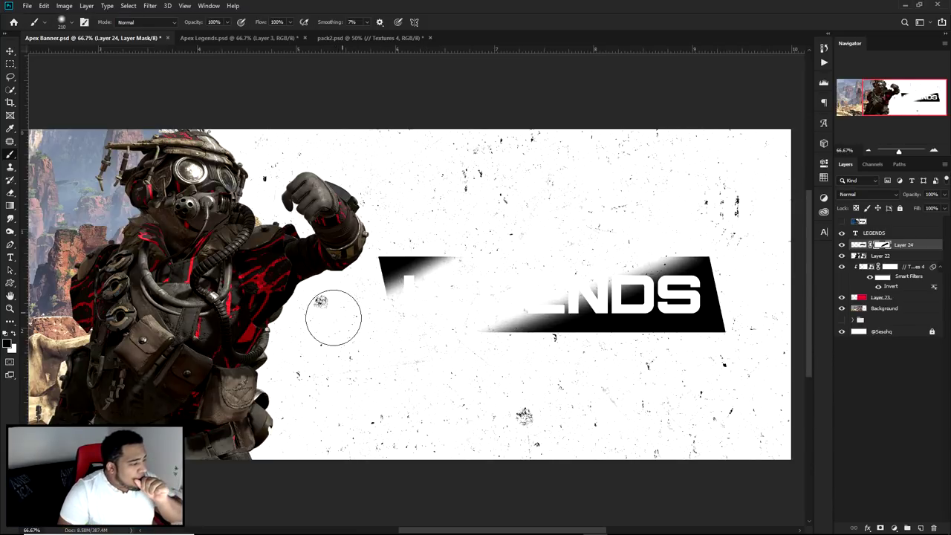
pyautogui.click(16, 336)
pyautogui.moveTo(561, 253)
pyautogui.mouseDown()
pyautogui.moveTo(428, 332)
pyautogui.moveTo(590, 223)
pyautogui.moveTo(414, 344)
pyautogui.moveTo(560, 248)
pyautogui.moveTo(482, 321)
pyautogui.moveTo(671, 248)
pyautogui.moveTo(418, 337)
pyautogui.moveTo(528, 234)
pyautogui.moveTo(472, 344)
pyautogui.moveTo(503, 315)
pyautogui.moveTo(397, 297)
pyautogui.mouseUp()
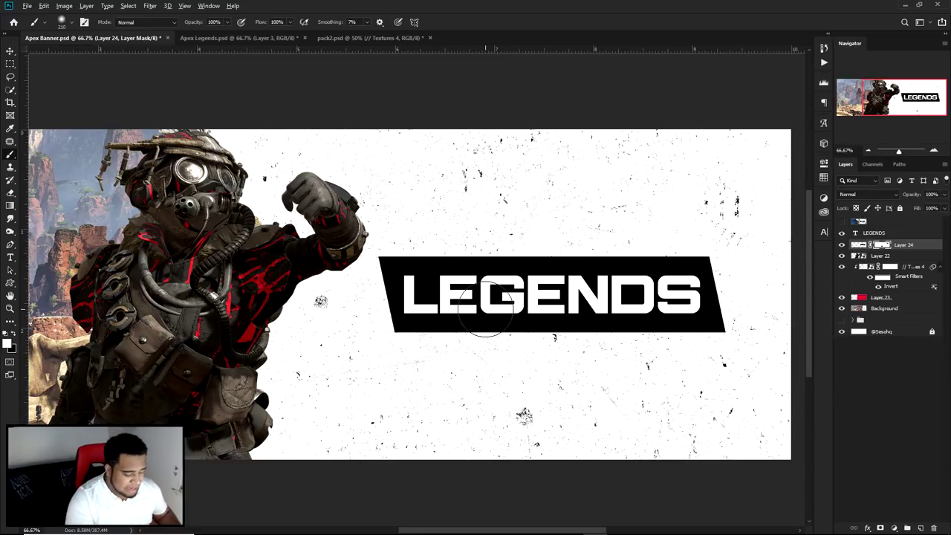
pyautogui.press('v')
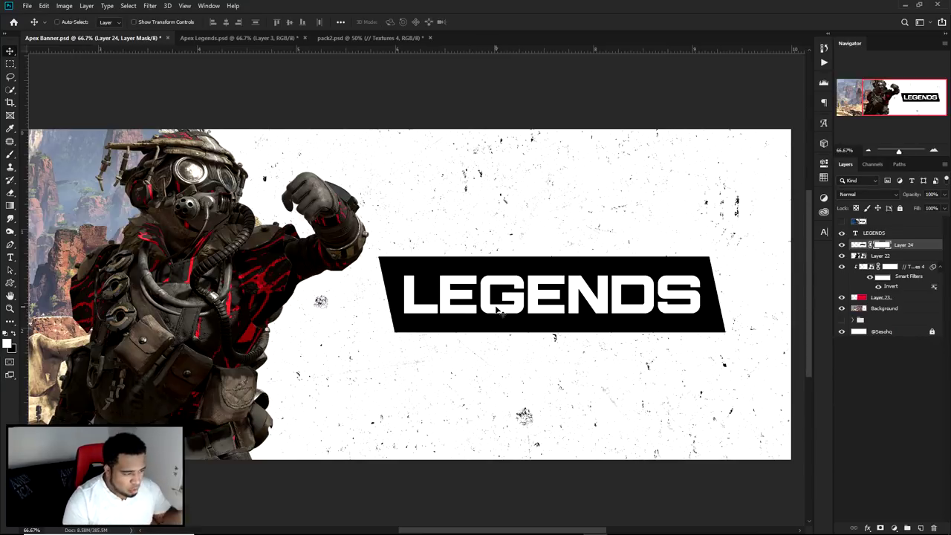
# Draw a closed triangular Pen path cutting across the upper-left corner of the black plate.
pyautogui.press('p')
pyautogui.scroll(5, 383, 288)
pyautogui.click(358, 278)
pyautogui.click(575, 125)
pyautogui.click(332, 135)
pyautogui.click(357, 279)
pyautogui.scroll(-3, 359, 276)
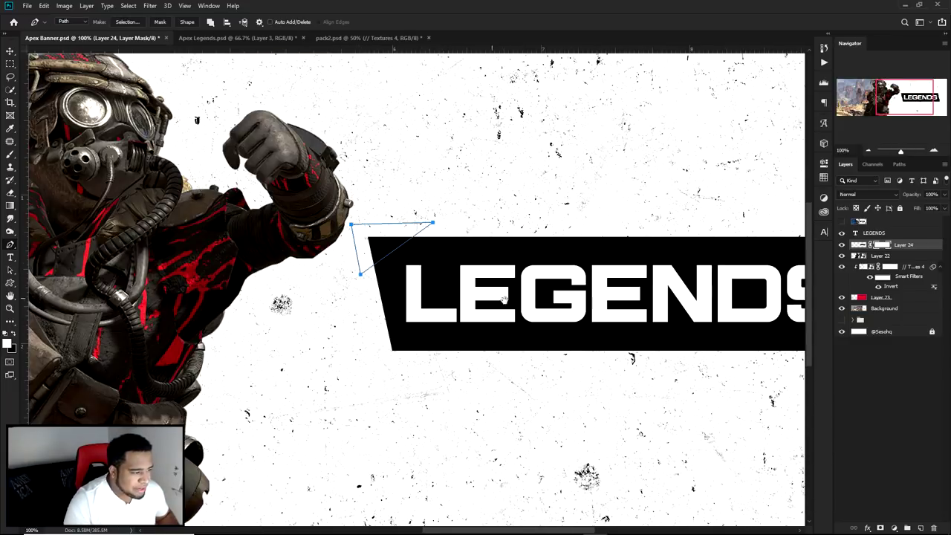
# Draw a second closed triangular Pen path across the plate's lower-right corner.
pyautogui.moveTo(439, 289); pyautogui.dragTo(228, 291)
pyautogui.click(698, 300)
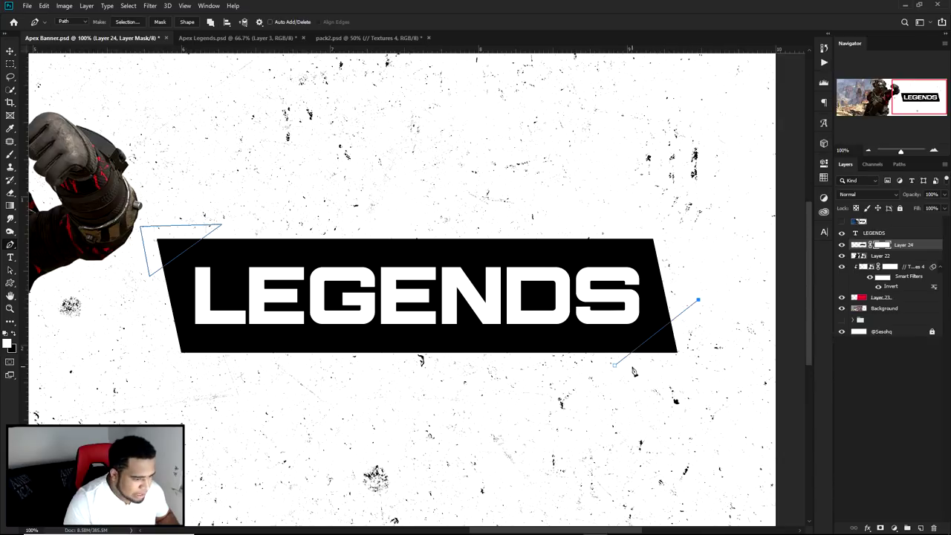
pyautogui.click(711, 396)
pyautogui.click(615, 365)
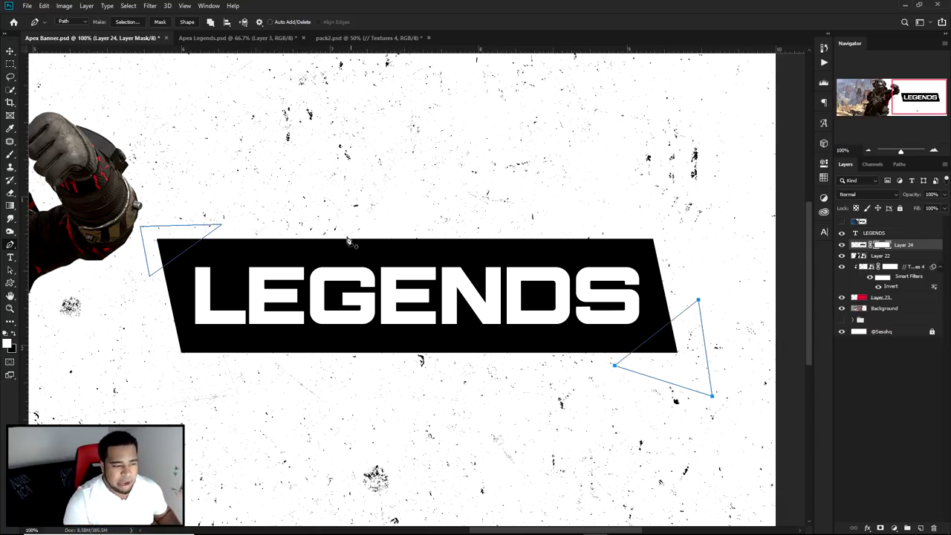
# Convert both triangular paths into a selection and clear it on the plate's mask to cut off the two corners.
pyautogui.rightClick(461, 248)
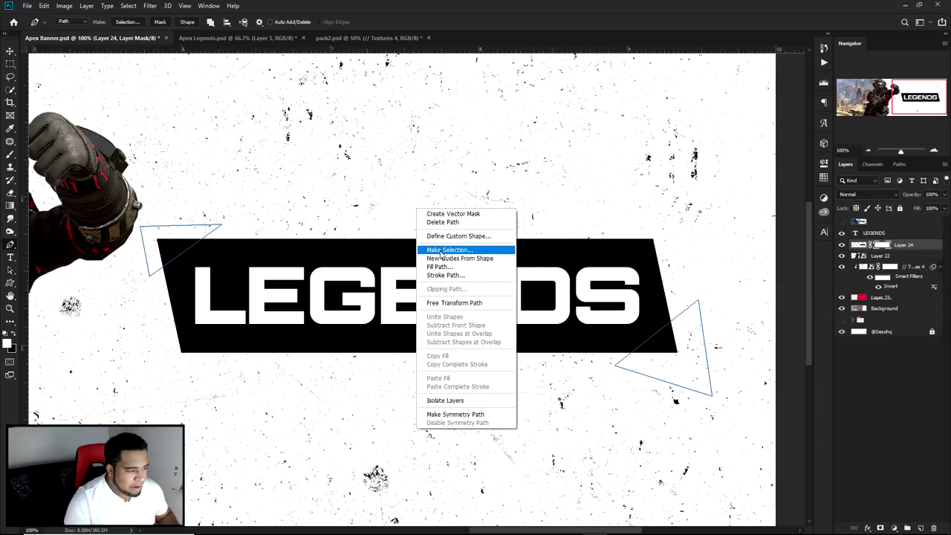
pyautogui.click(446, 250)
pyautogui.click(533, 156)
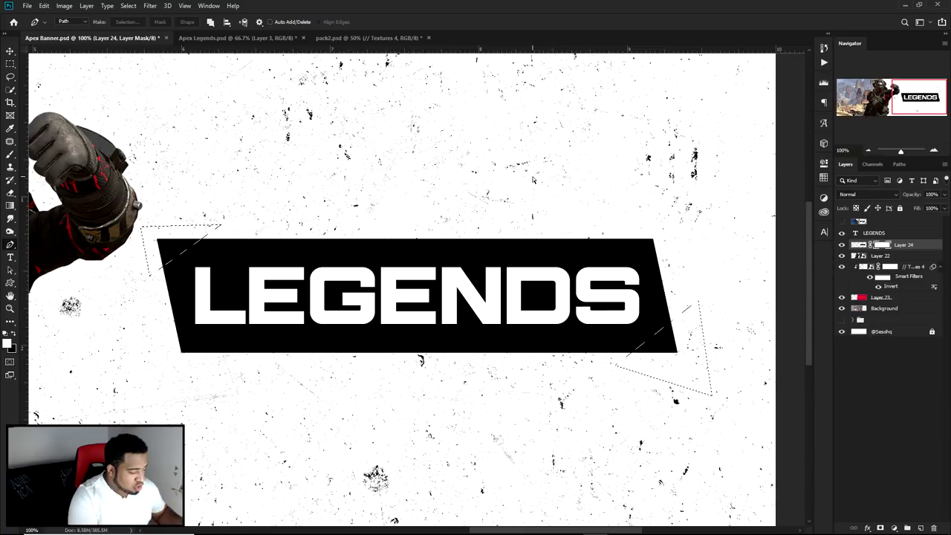
pyautogui.press('Delete')
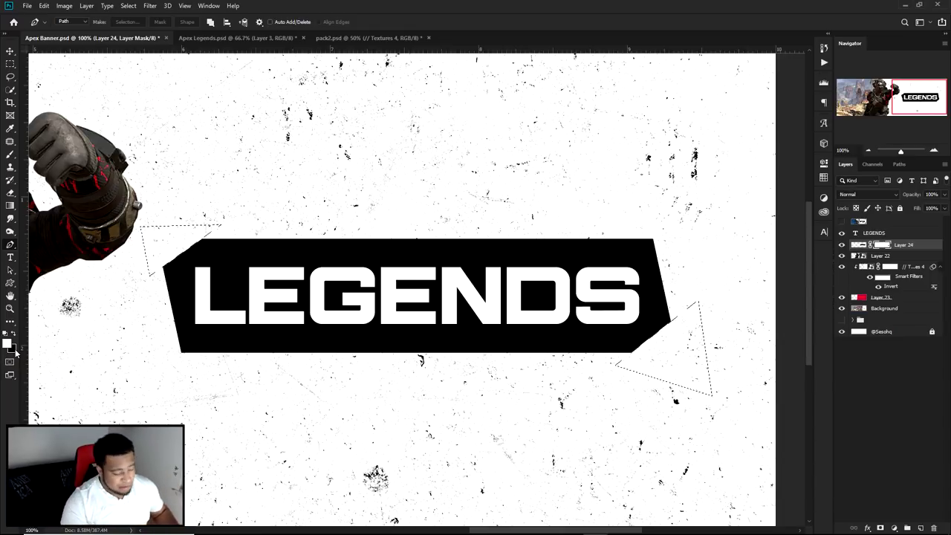
# Deselect the cleared corner areas and add a new empty layer directly beneath the black plate layer.
pyautogui.hotkey('ctrl', 'd')
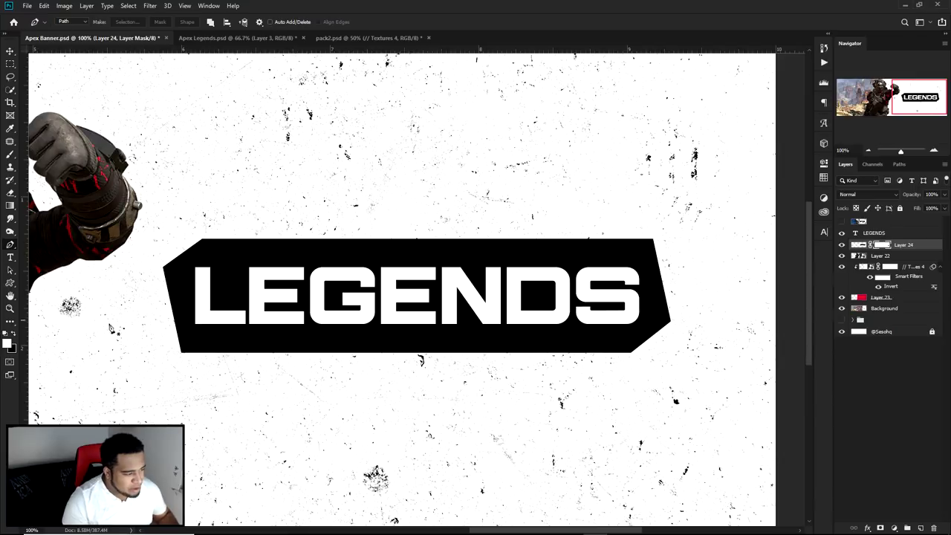
pyautogui.moveTo(198, 260); pyautogui.dragTo(506, 246)
pyautogui.click(919, 255)
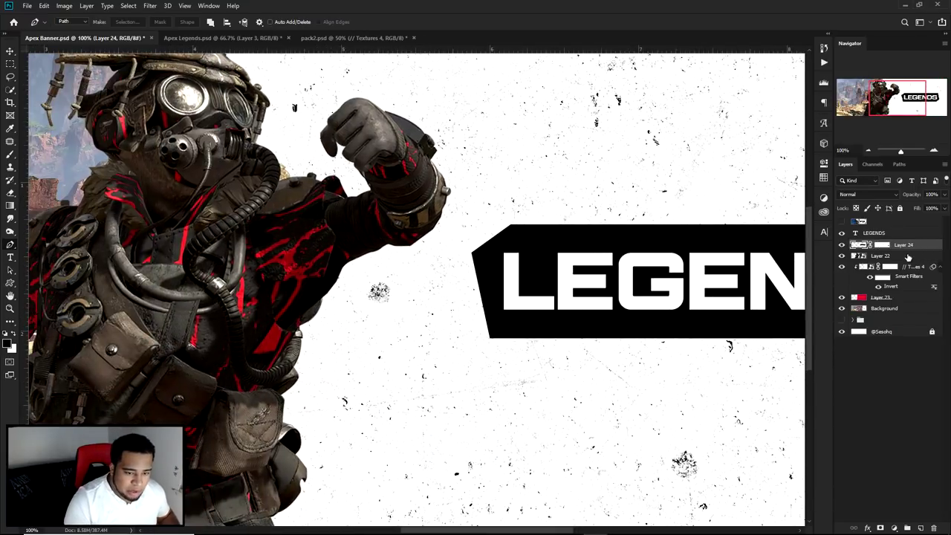
pyautogui.click(915, 525)
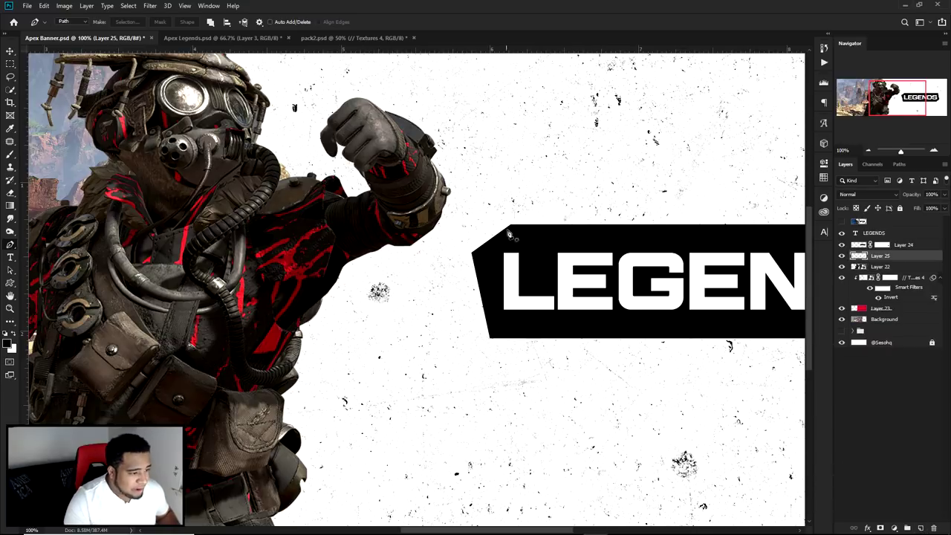
# Draw a closed seven-point Pen path that outlines the plate's left end with a parallel margin outside and closes behind the plate.
pyautogui.scroll(3, 512, 227)
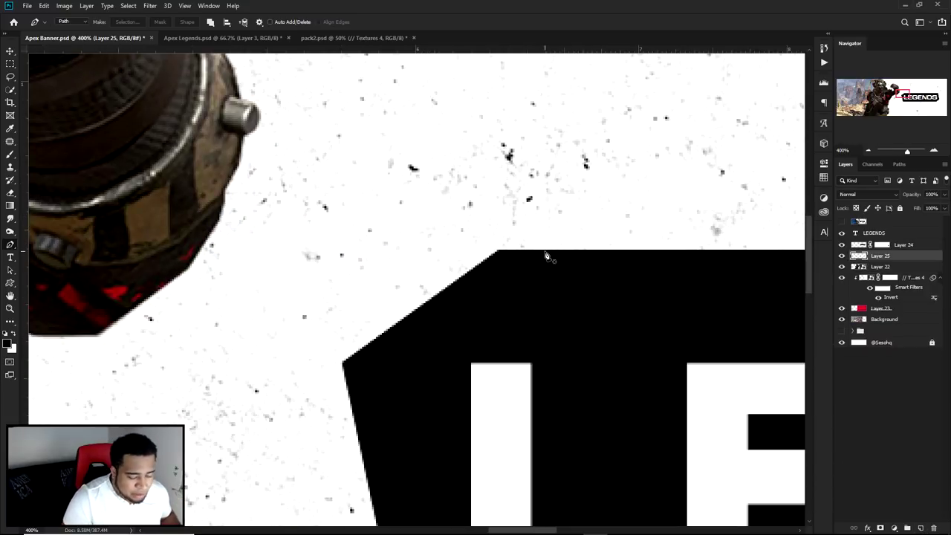
pyautogui.scroll(3, 544, 256)
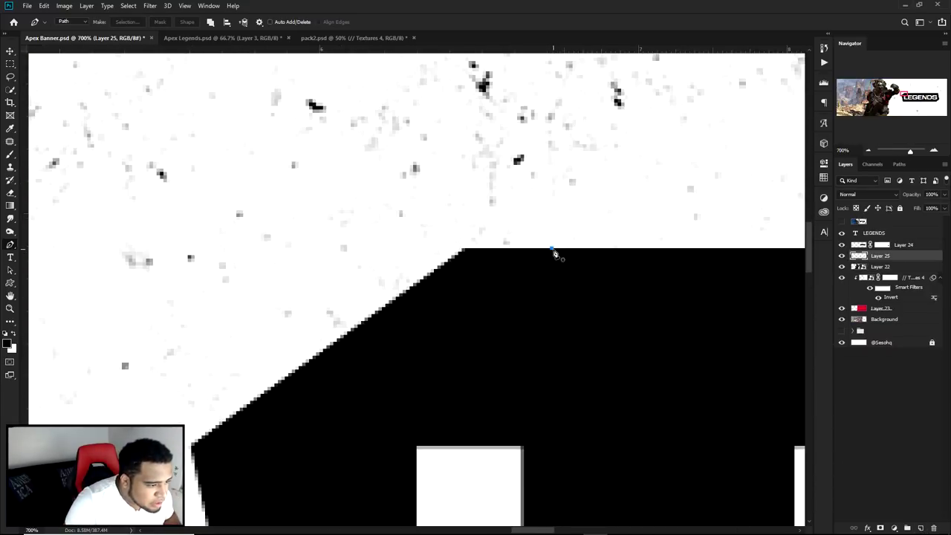
pyautogui.scroll(-4, 544, 256)
pyautogui.click(609, 230)
pyautogui.click(551, 229)
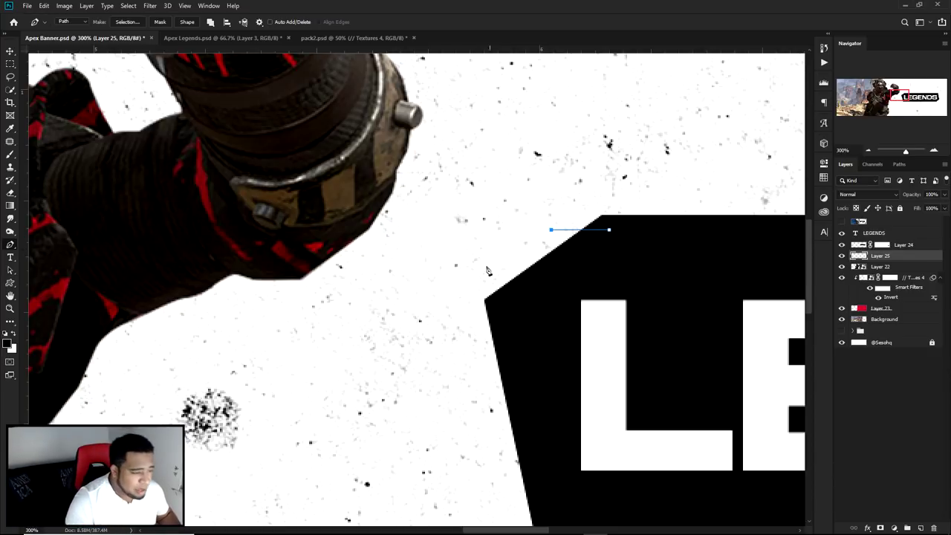
pyautogui.click(452, 299)
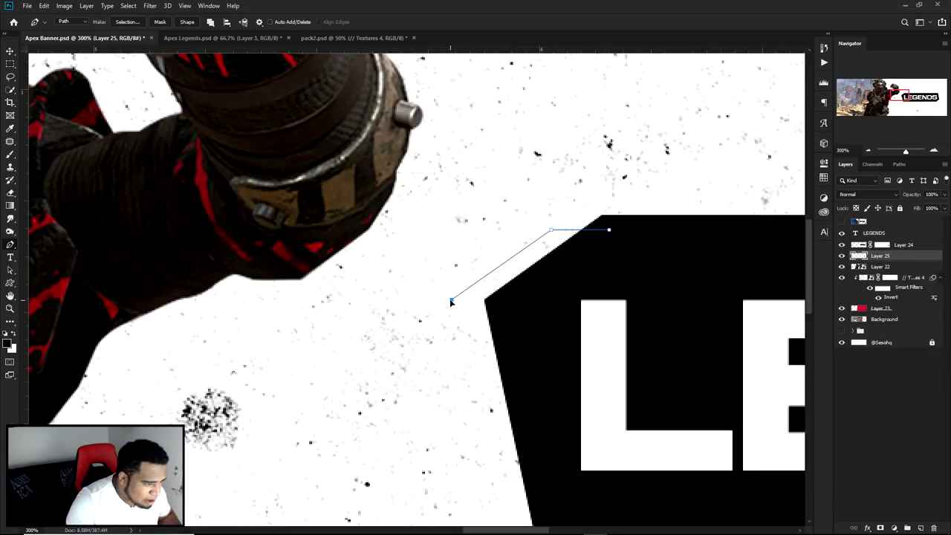
pyautogui.moveTo(451, 301); pyautogui.dragTo(411, 140)
pyautogui.click(468, 397)
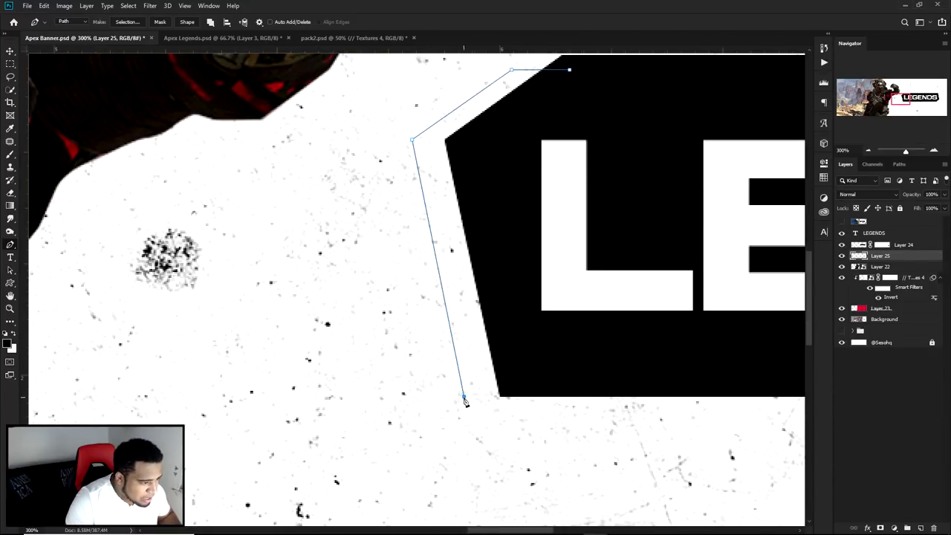
pyautogui.click(588, 396)
pyautogui.moveTo(588, 397); pyautogui.dragTo(545, 368)
pyautogui.click(474, 197)
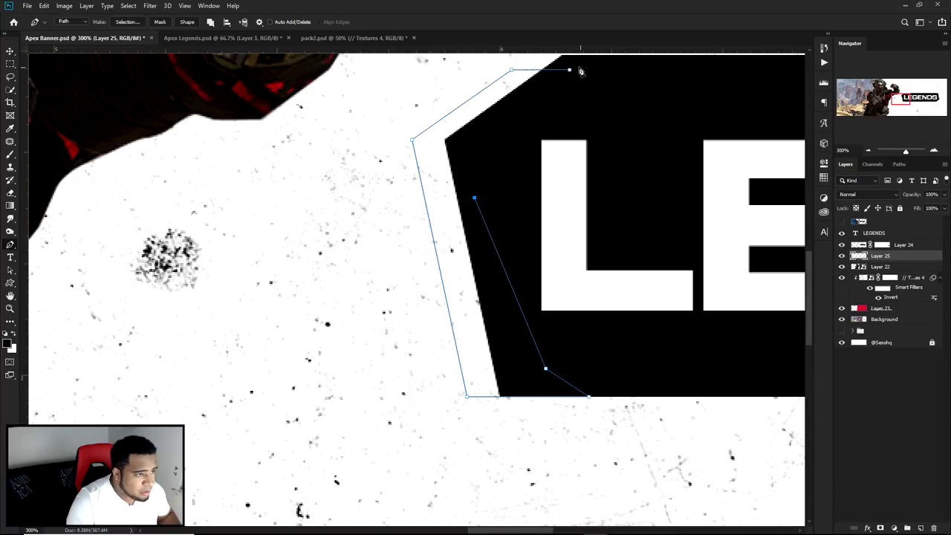
pyautogui.click(569, 70)
# Examine the closed path up close around the plate's left end.
pyautogui.scroll(4, 592, 421)
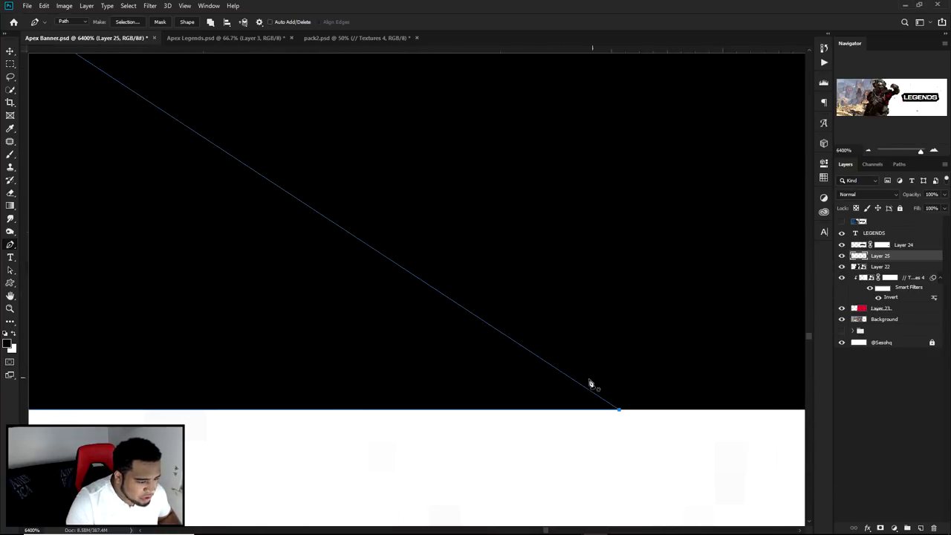
pyautogui.scroll(-2, 586, 378)
pyautogui.scroll(3, 412, 301)
pyautogui.hscroll(-3, 413, 300)
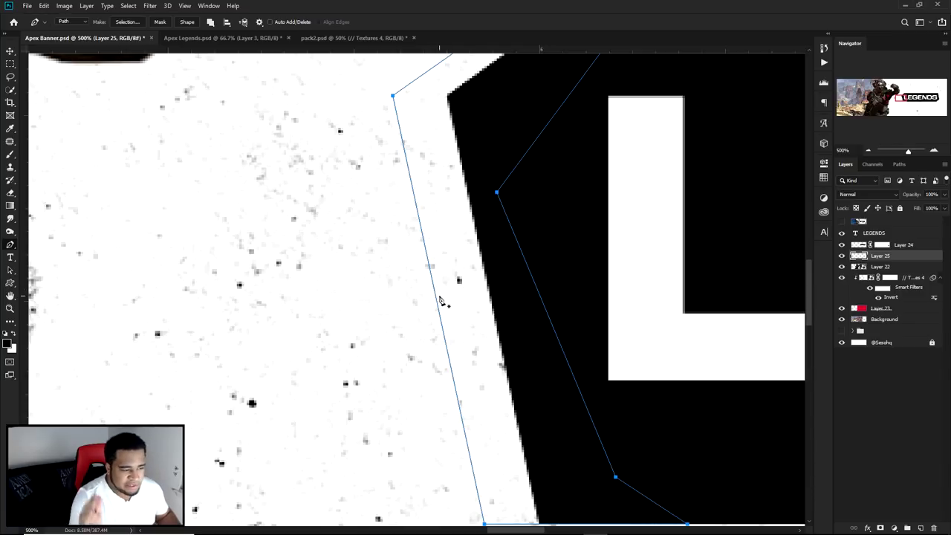
pyautogui.scroll(-1, 440, 301)
pyautogui.scroll(3, 460, 349)
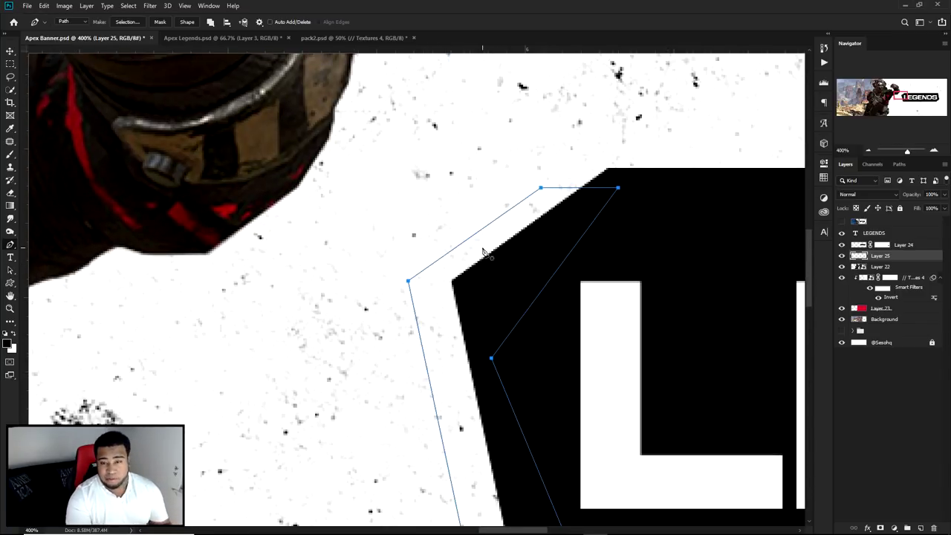
pyautogui.scroll(-2, 548, 272)
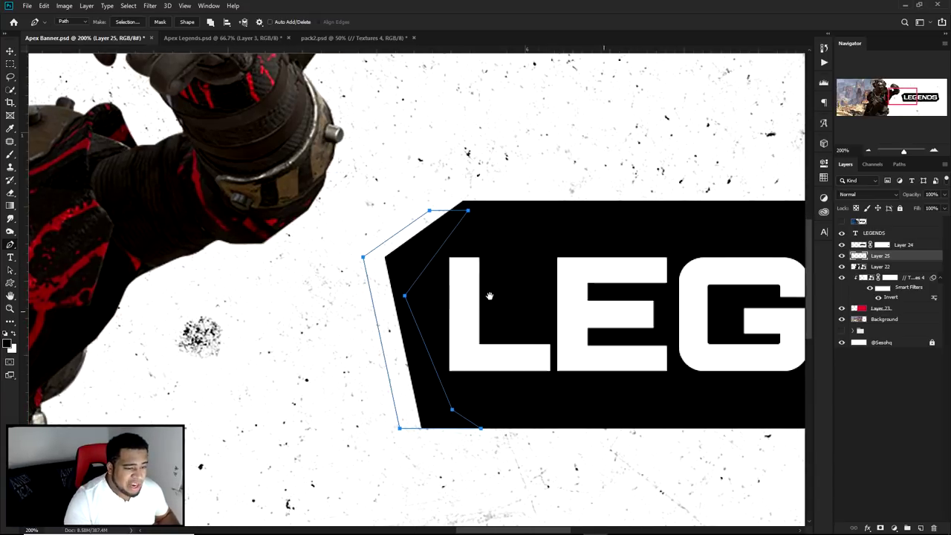
# Fill the path with the grey colour 969696 in Normal mode at 100% opacity and delete the path.
pyautogui.rightClick(598, 246)
pyautogui.click(632, 303)
pyautogui.click(680, 190)
pyautogui.click(653, 217)
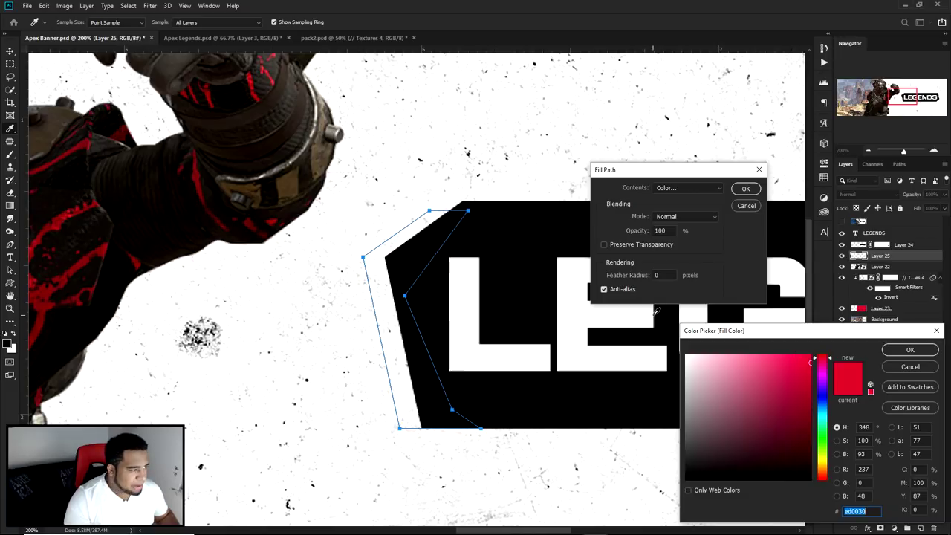
pyautogui.moveTo(732, 384); pyautogui.dragTo(657, 405)
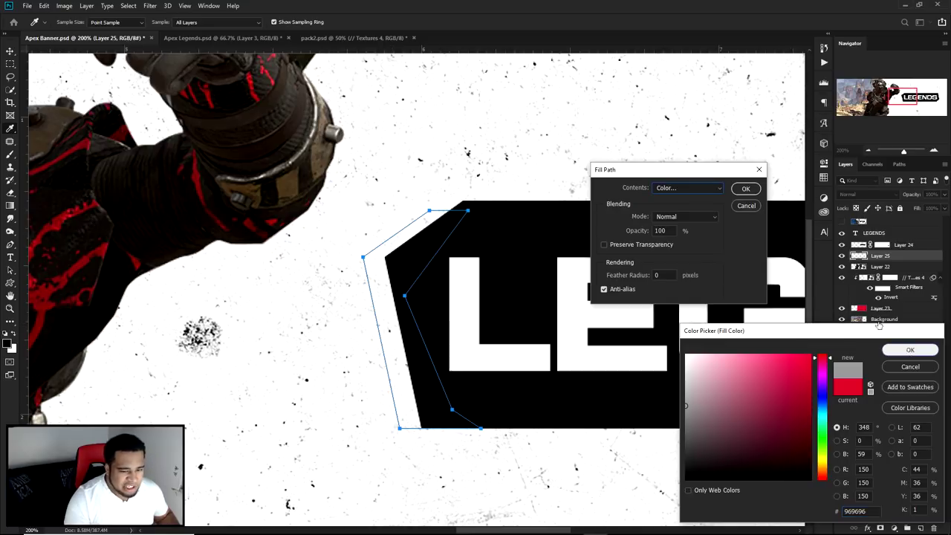
pyautogui.click(908, 350)
pyautogui.click(745, 189)
pyautogui.rightClick(590, 226)
pyautogui.click(596, 238)
pyautogui.press('v')
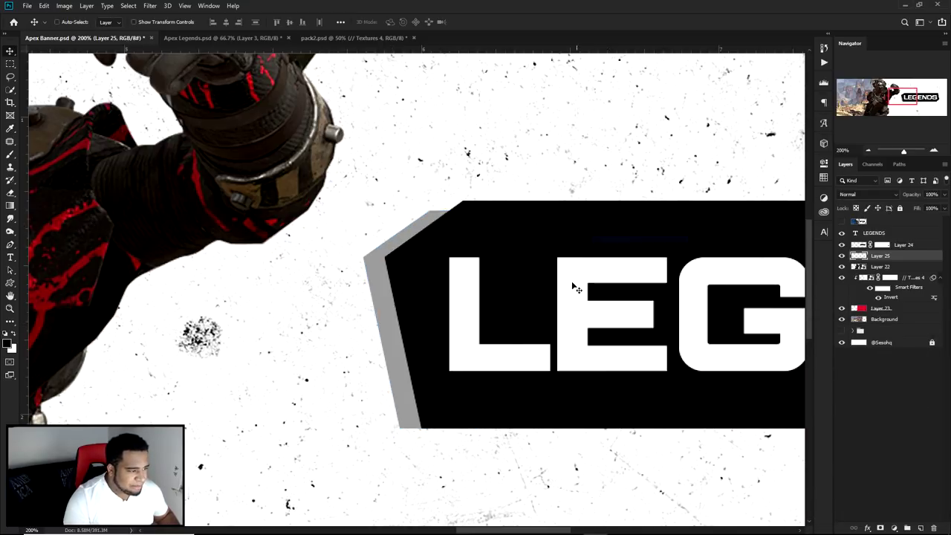
# Demonstrate duplicating the grey edge shape to different spots on the banner, undoing each placement.
pyautogui.hotkey('ctrl', '0')
pyautogui.moveTo(586, 334); pyautogui.dragTo(325, 346)
pyautogui.moveTo(289, 325); pyautogui.dragTo(613, 335)
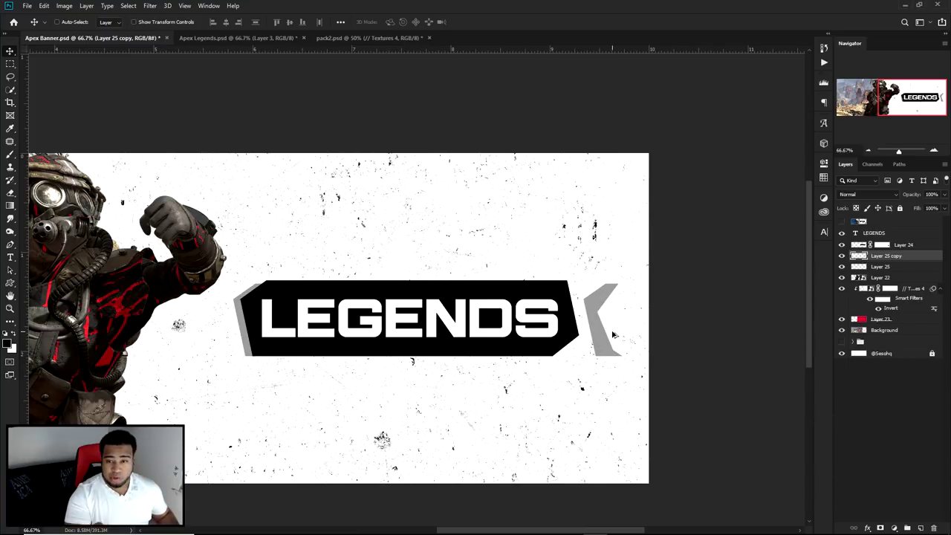
pyautogui.hotkey('ctrl', 'z')
pyautogui.moveTo(263, 351); pyautogui.dragTo(449, 233)
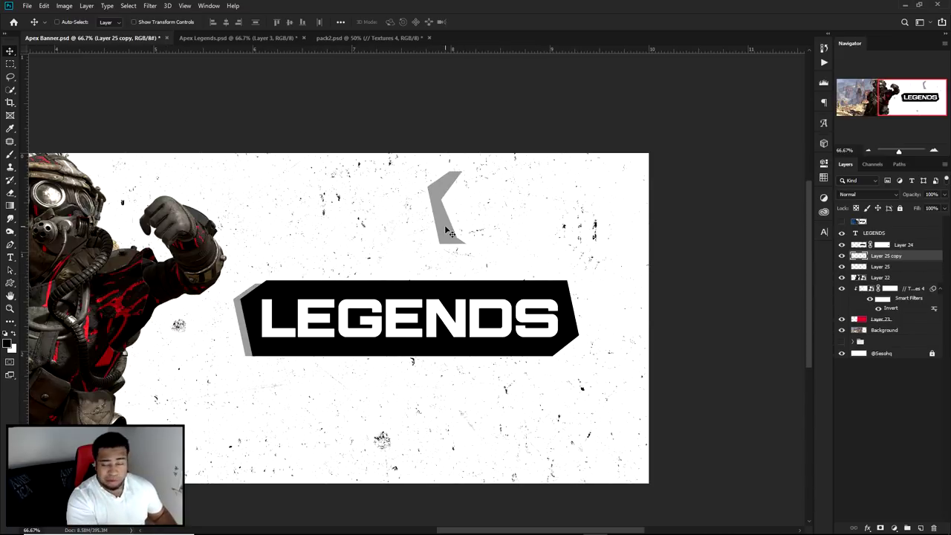
pyautogui.hotkey('ctrl', 'z')
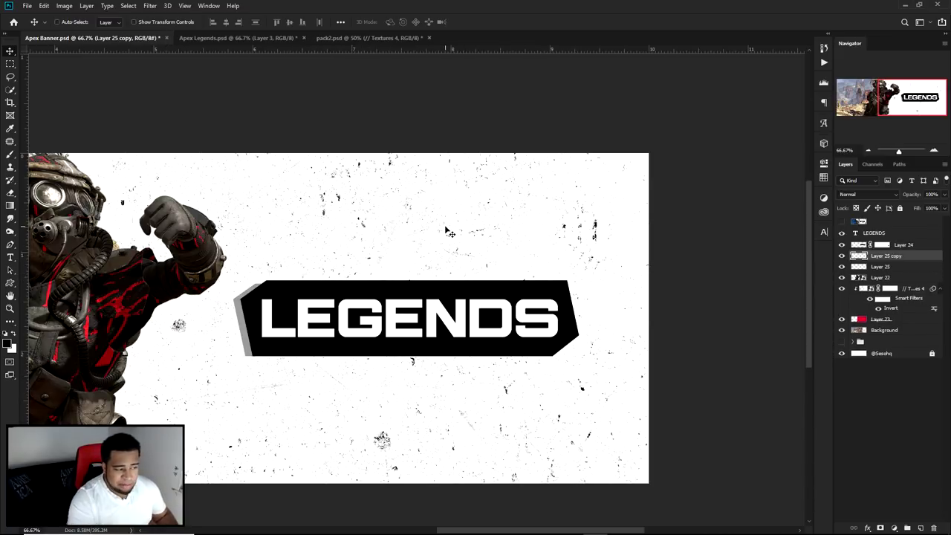
pyautogui.moveTo(338, 269); pyautogui.dragTo(453, 160)
pyautogui.hotkey('ctrl', 'z')
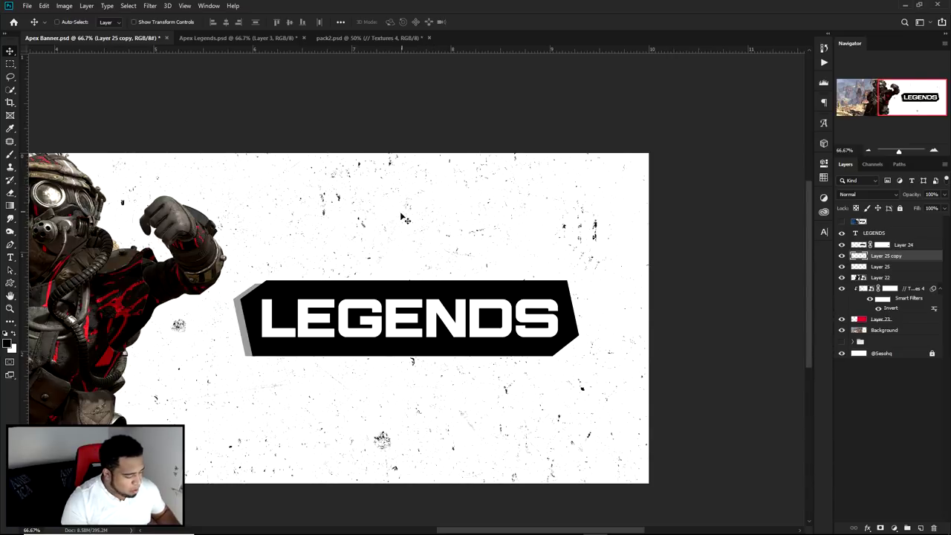
pyautogui.moveTo(416, 305); pyautogui.dragTo(588, 316)
pyautogui.hotkey('ctrl', 'z')
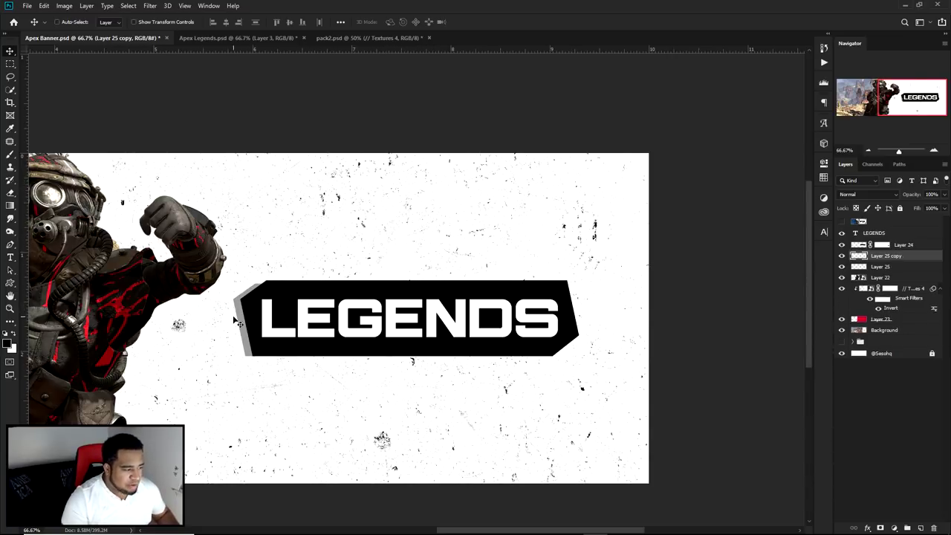
# Duplicate the grey edge shape to the right of the plate and flip the copy both horizontally and vertically.
pyautogui.moveTo(263, 318); pyautogui.dragTo(591, 312)
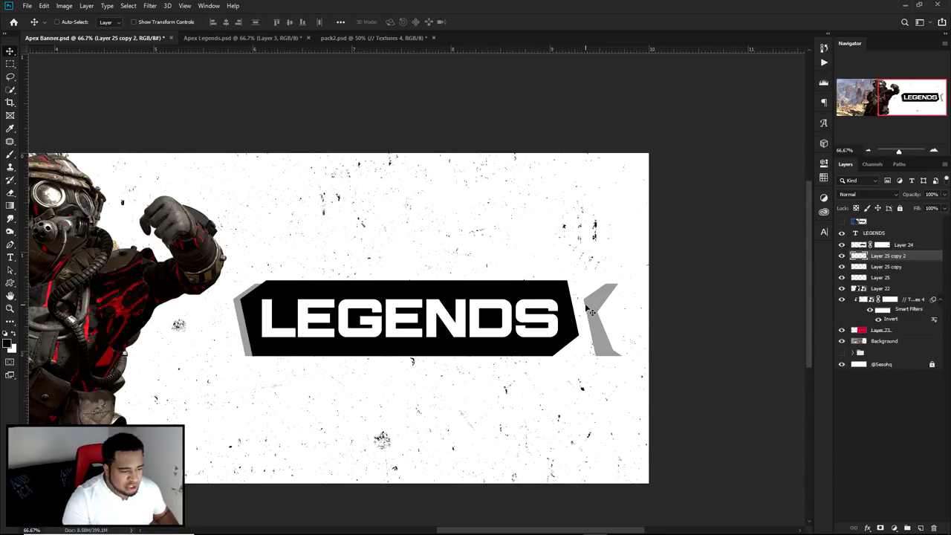
pyautogui.hotkey('ctrl', 't')
pyautogui.rightClick(591, 312)
pyautogui.click(626, 437)
pyautogui.rightClick(607, 303)
pyautogui.click(644, 433)
pyautogui.press('Return')
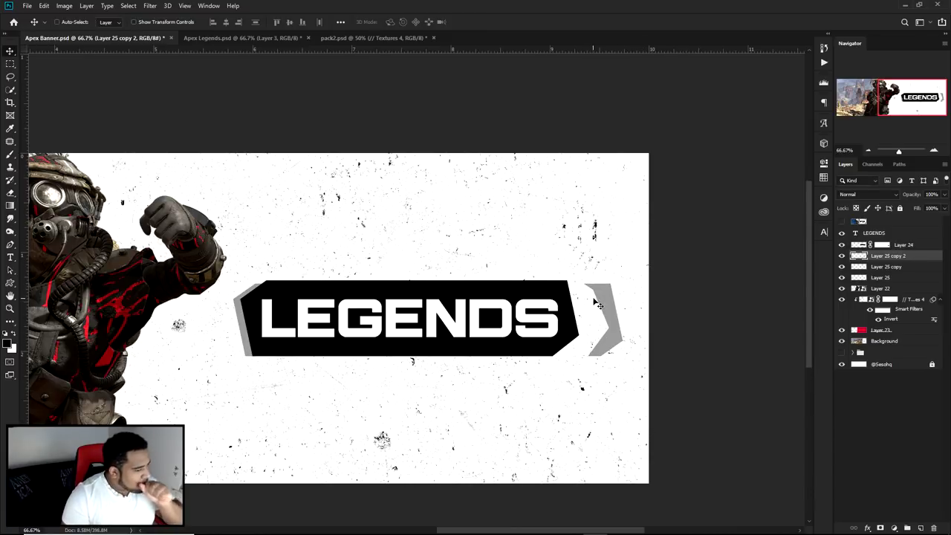
# Move the flipped grey copy inward so it tucks behind the plate's right end.
pyautogui.scroll(3, 598, 304)
pyautogui.moveTo(628, 312); pyautogui.dragTo(572, 309)
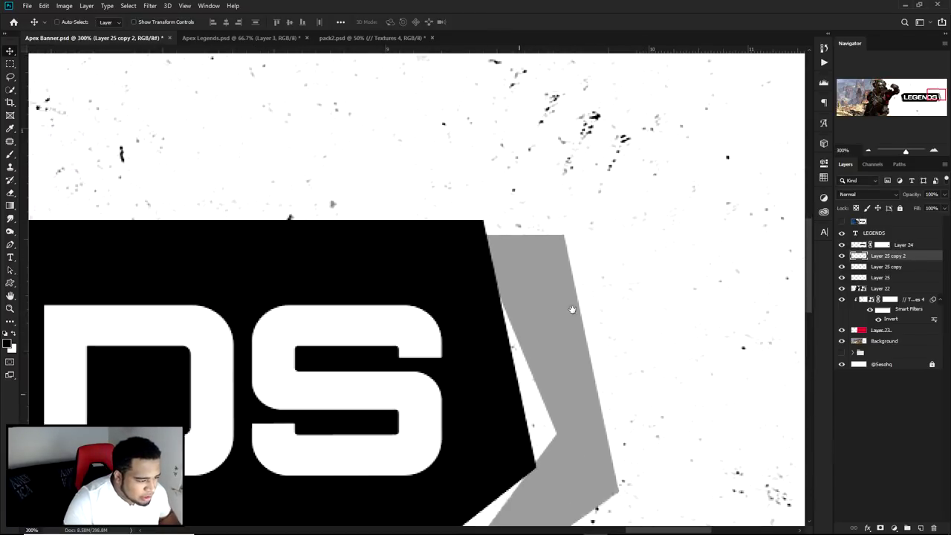
pyautogui.scroll(-3, 572, 309)
pyautogui.hscroll(-2, 572, 309)
pyautogui.moveTo(637, 318); pyautogui.dragTo(596, 320)
pyautogui.scroll(-2, 596, 320)
pyautogui.hscroll(-5, 594, 316)
pyautogui.hscroll(-2, 592, 311)
pyautogui.scroll(-2, 687, 327)
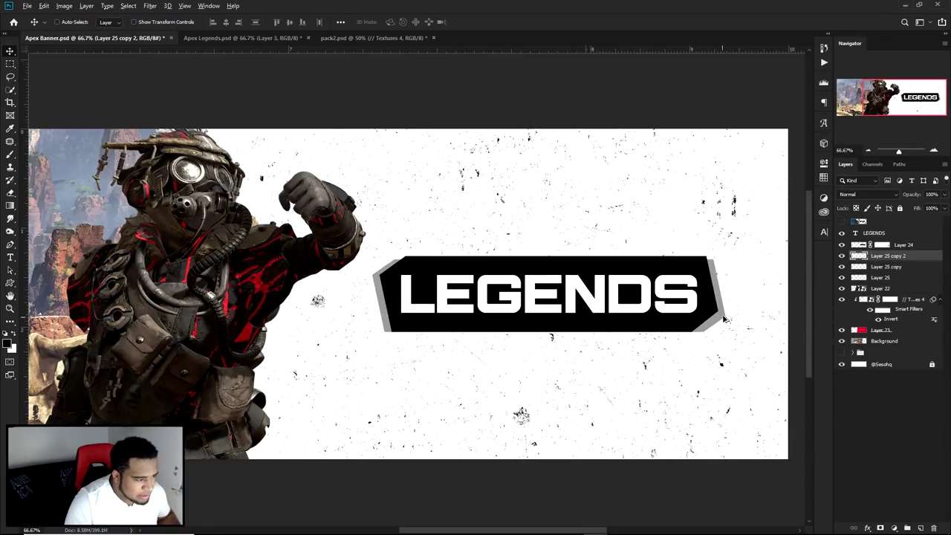
# Fine-tune the right grey piece's position so its top aligns with the plate's upper edge and a wider grey strip shows.
pyautogui.scroll(1, 724, 319)
pyautogui.moveTo(712, 324); pyautogui.dragTo(708, 321)
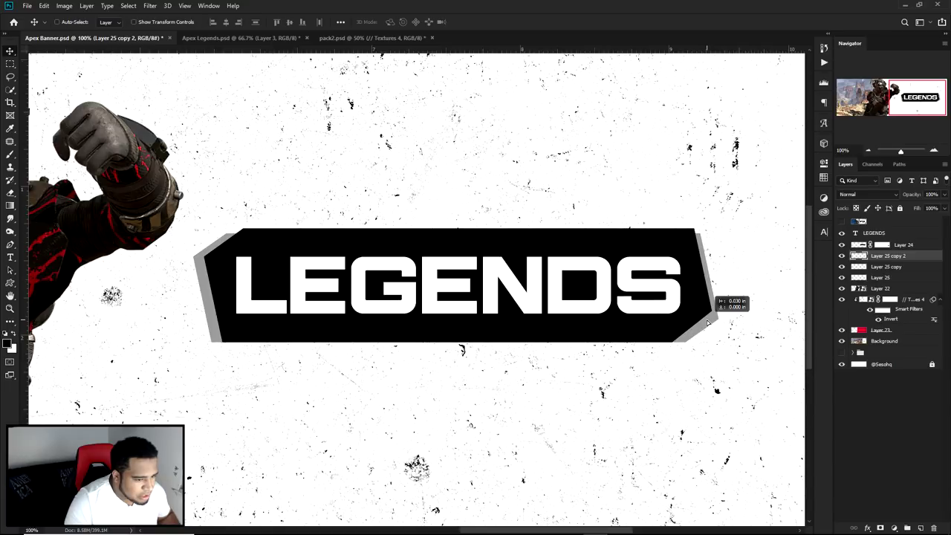
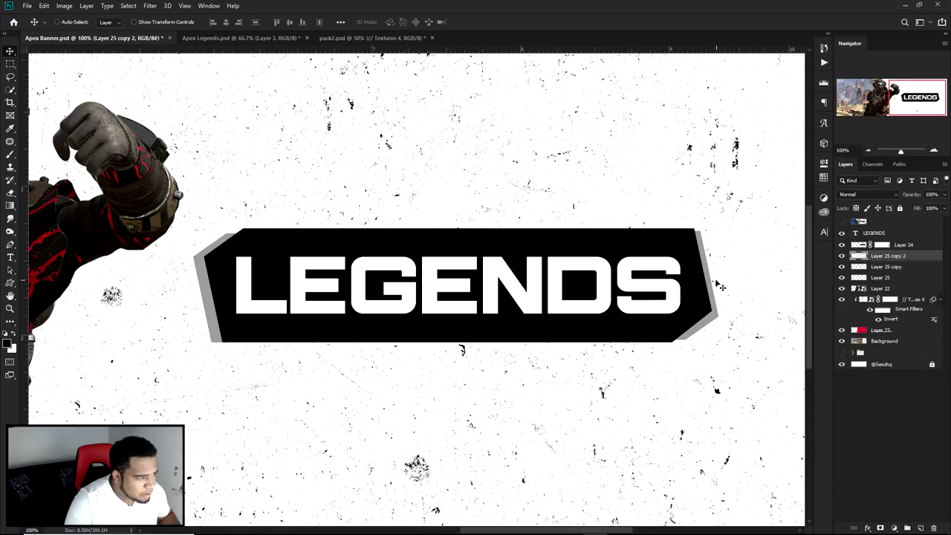
pyautogui.press('Up')
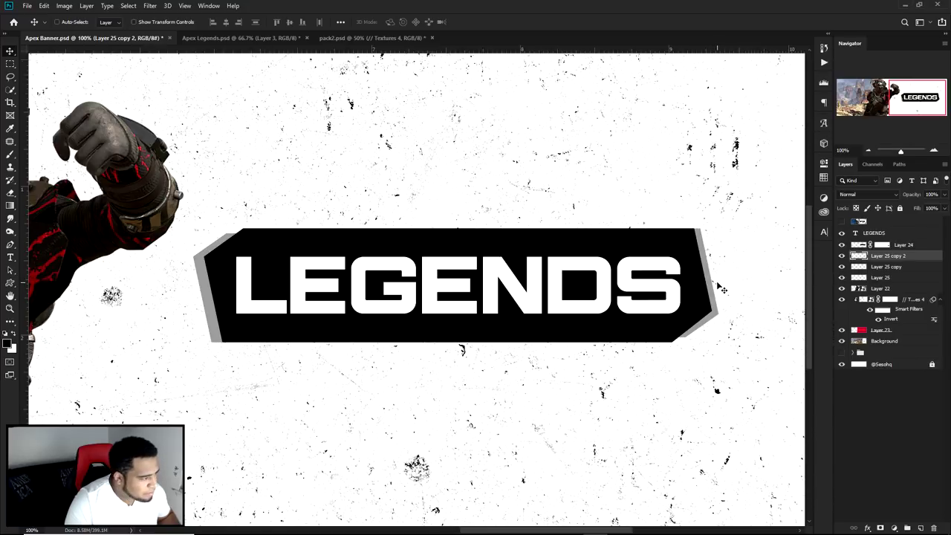
pyautogui.press('Right')
pyautogui.press('Right')
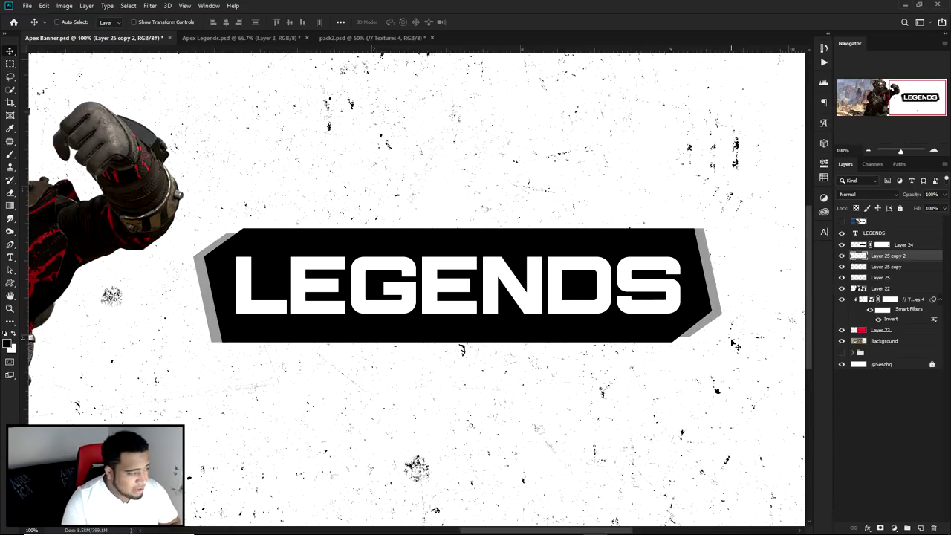
# Show the finished example over the whole banner to compare the title plates, and hide it again.
pyautogui.hotkey('ctrl', '-')
pyautogui.hotkey('ctrl', '-')
pyautogui.hotkey('ctrl', '-')
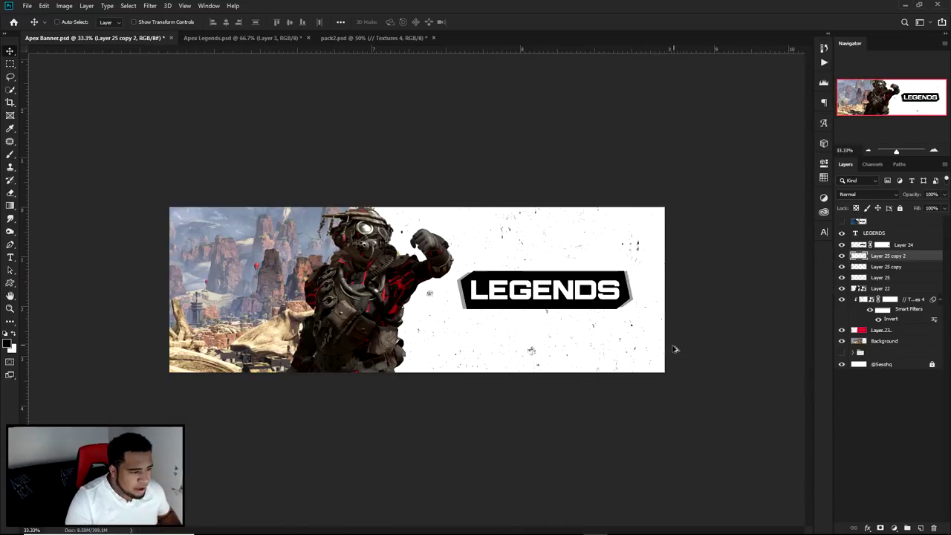
pyautogui.click(842, 222)
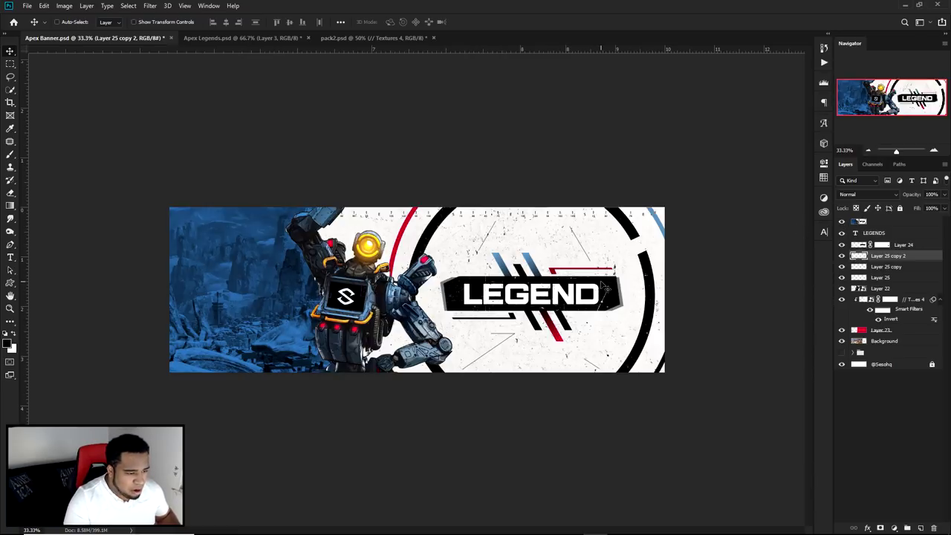
pyautogui.click(842, 222)
# Select the black plate and all grey edge layers together and reduce their height evenly around the LEGENDS text.
pyautogui.hotkey('ctrl', '+')
pyautogui.hotkey('ctrl', '+')
pyautogui.hotkey('ctrl', '+')
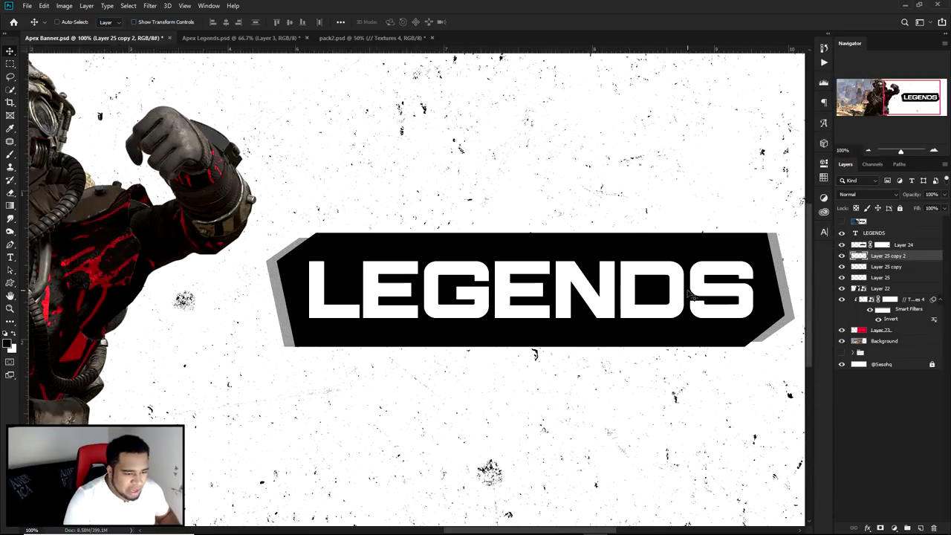
pyautogui.click(895, 245)
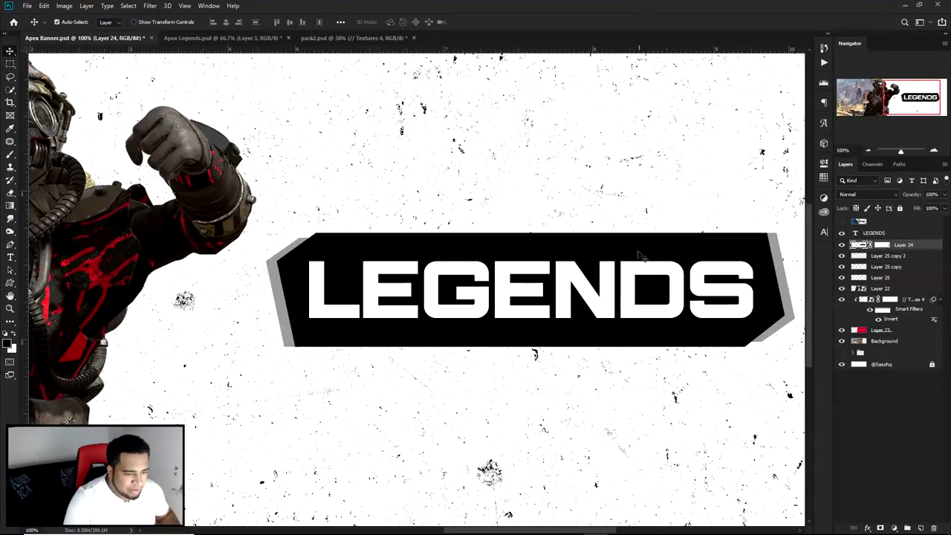
pyautogui.keyDown('shift'); pyautogui.click(887, 266); pyautogui.keyUp('shift')
pyautogui.hotkey('ctrl', 't')
pyautogui.moveTo(654, 270); pyautogui.dragTo(615, 284)
pyautogui.press('Return')
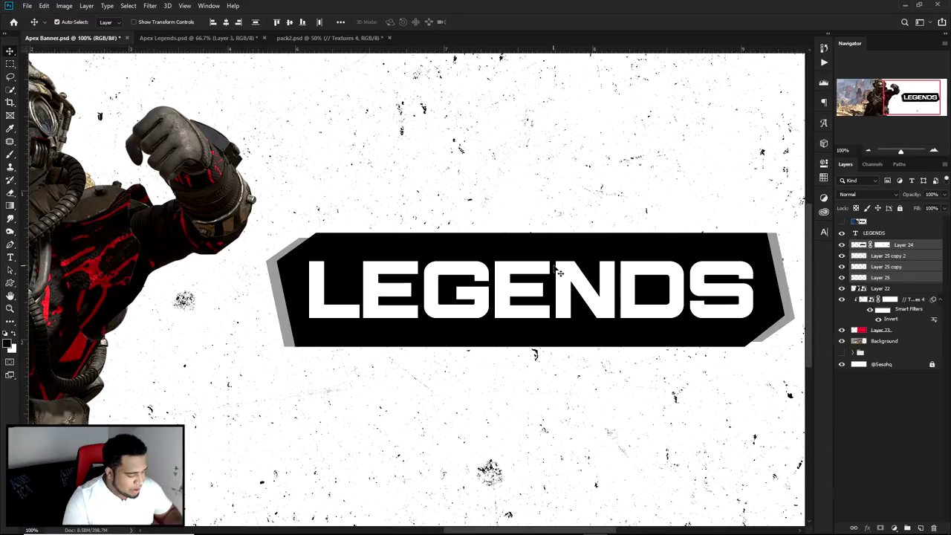
pyautogui.hotkey('ctrl', 't')
pyautogui.moveTo(530, 233); pyautogui.dragTo(532, 245)
pyautogui.press('Return')
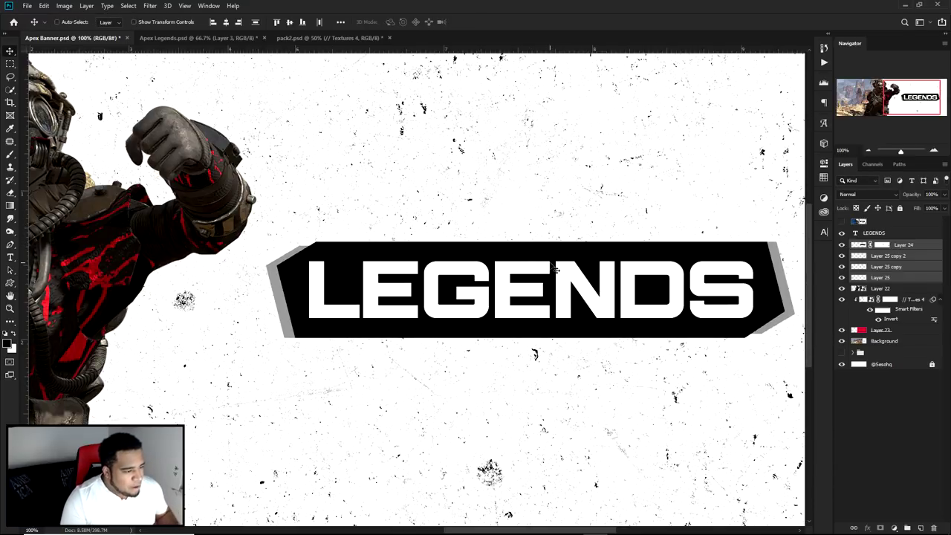
# Copy the Textures 4 layer from pack2.psd into the banner directly above the black plate layer.
pyautogui.hotkey('ctrl', '-')
pyautogui.hscroll(2, 558, 295)
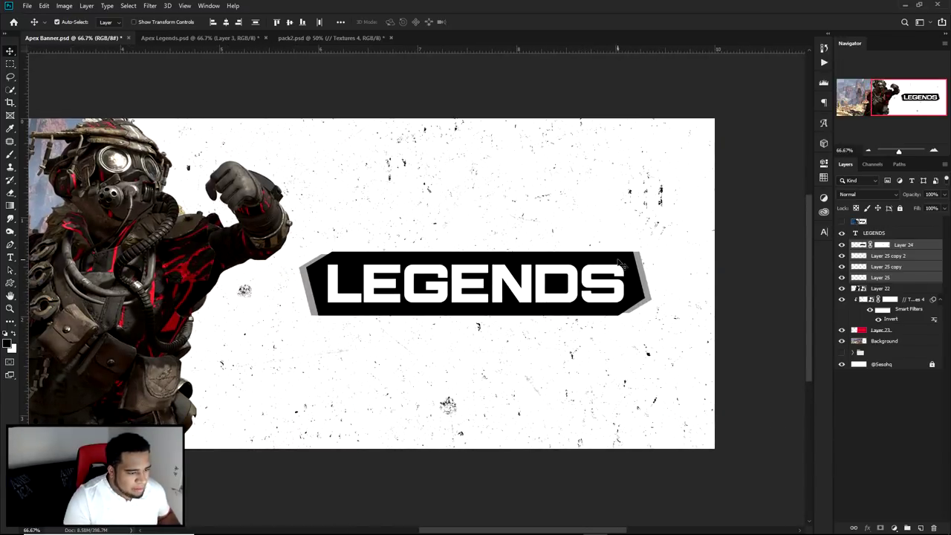
pyautogui.click(895, 247)
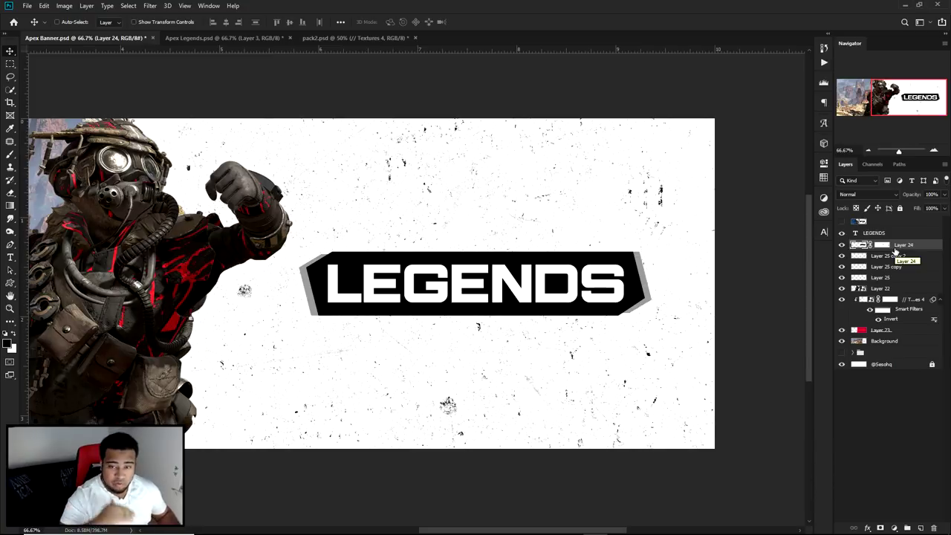
pyautogui.click(200, 39)
pyautogui.click(338, 39)
pyautogui.moveTo(369, 179); pyautogui.dragTo(441, 280)
# Clip the new Textures 4 layer to the black plate, release it once, and clip it again.
pyautogui.rightClick(887, 245)
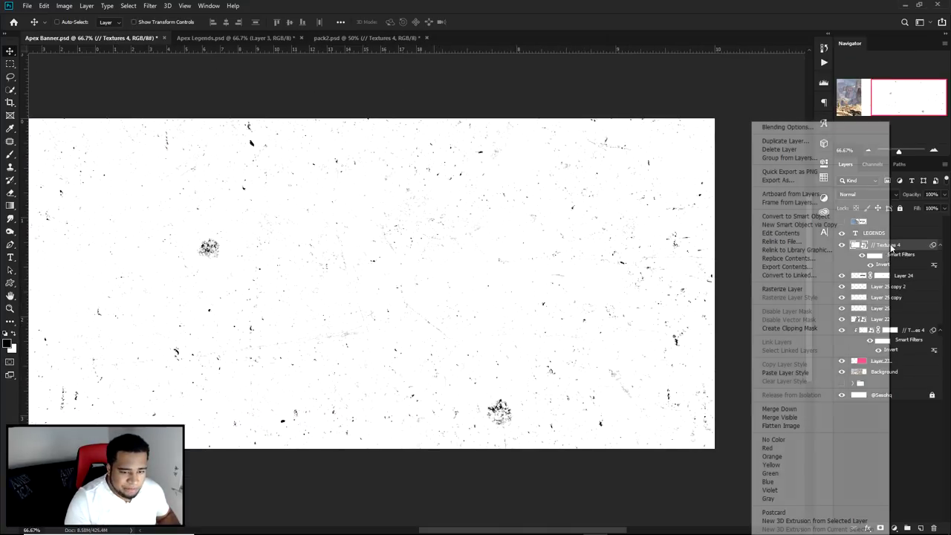
pyautogui.click(799, 328)
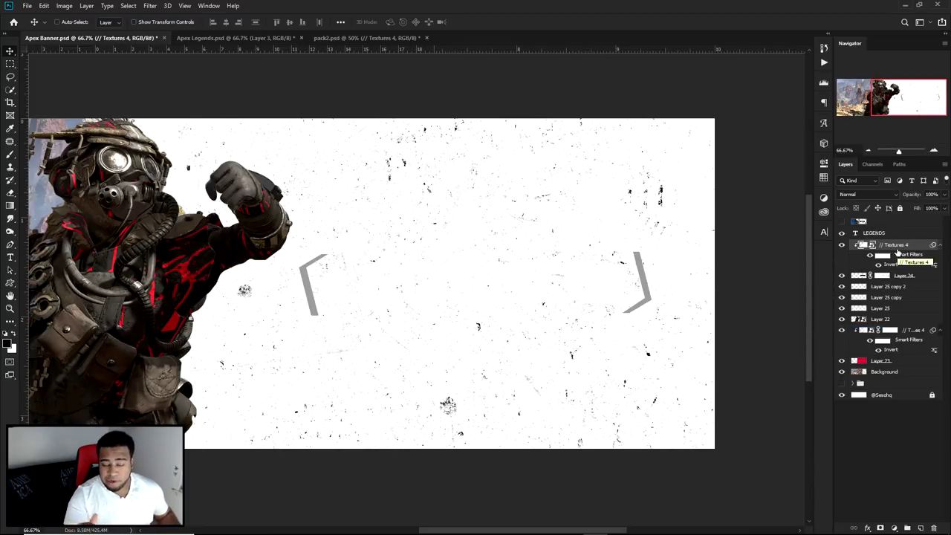
pyautogui.keyDown('alt'); pyautogui.click(856, 270); pyautogui.keyUp('alt')
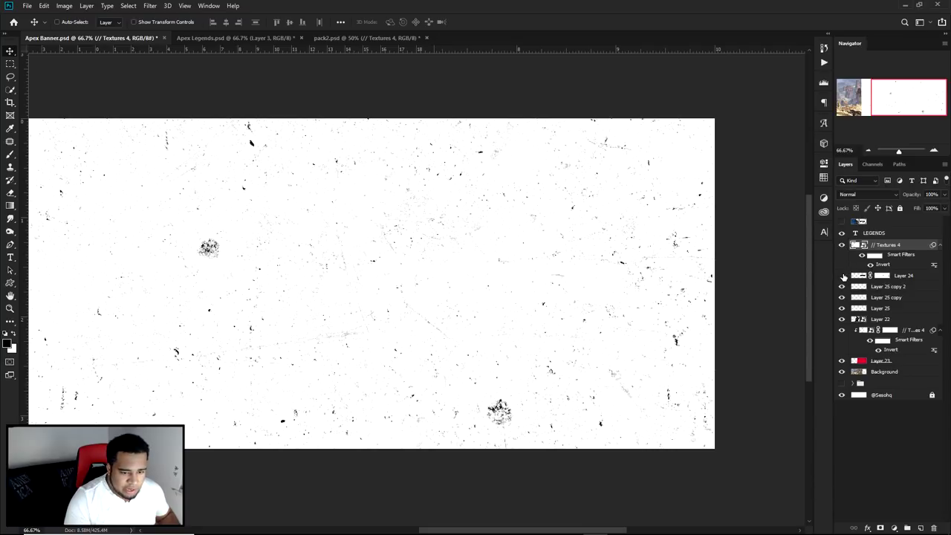
pyautogui.rightClick(899, 245)
pyautogui.click(814, 327)
# Disable the Invert smart filter on the plate's clipped texture so it adds white specks to the black.
pyautogui.hotkey('ctrl', '-')
pyautogui.hotkey('ctrl', '-')
pyautogui.hotkey('ctrl', '+')
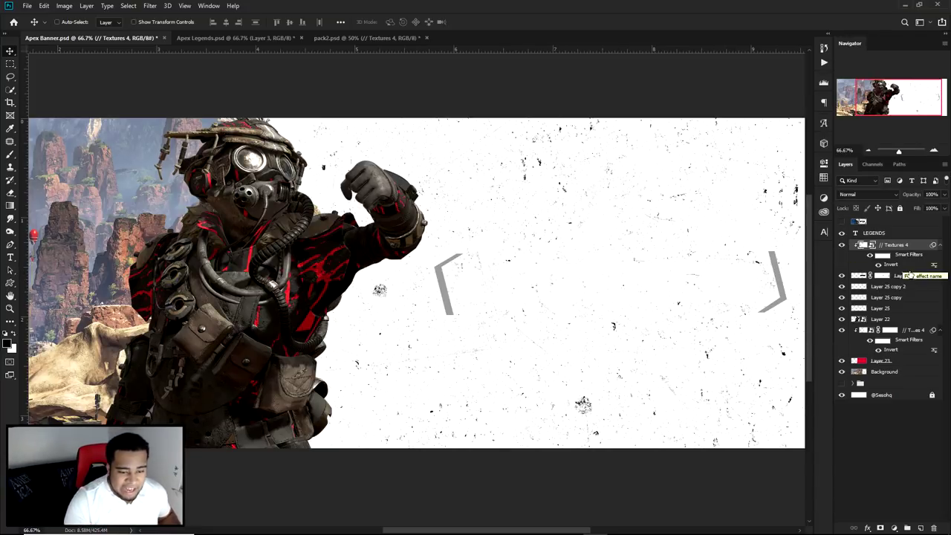
pyautogui.click(878, 265)
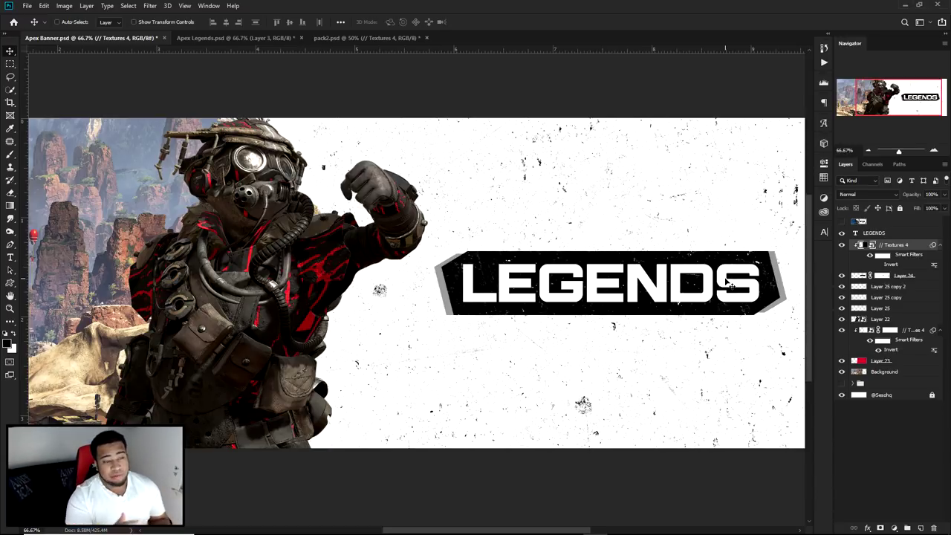
pyautogui.moveTo(709, 280); pyautogui.dragTo(640, 302)
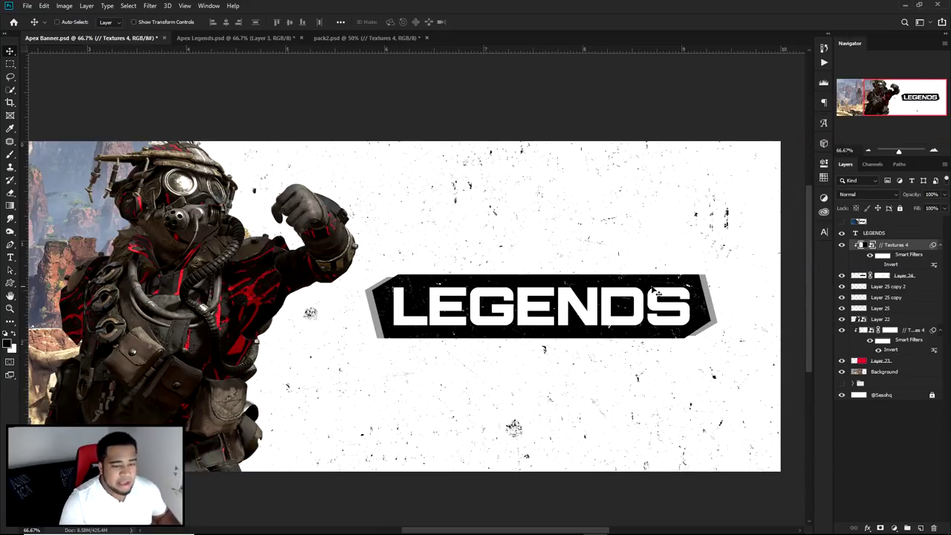
# Duplicate the plate texture above the LEGENDS text, clip it to the text, and enable its Invert filter.
pyautogui.moveTo(890, 248); pyautogui.dragTo(888, 232)
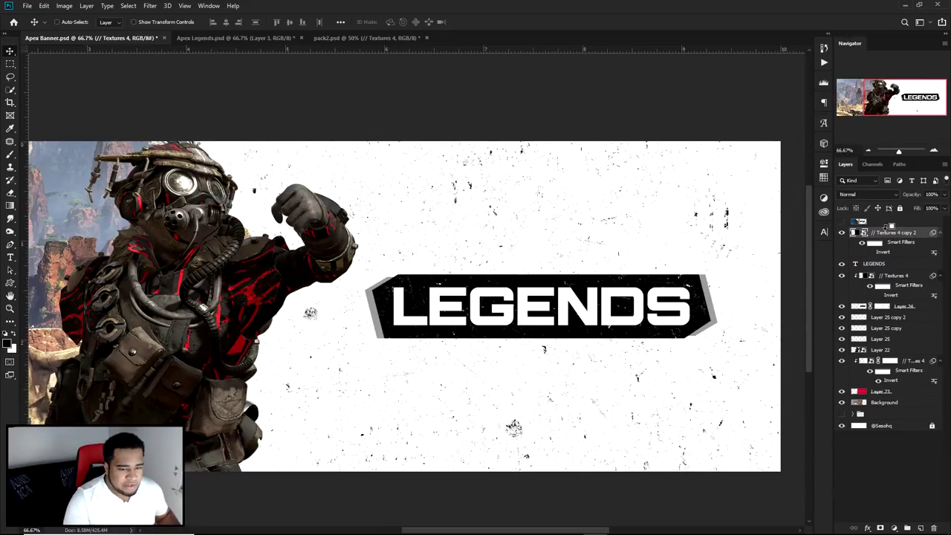
pyautogui.rightClick(885, 240)
pyautogui.click(792, 329)
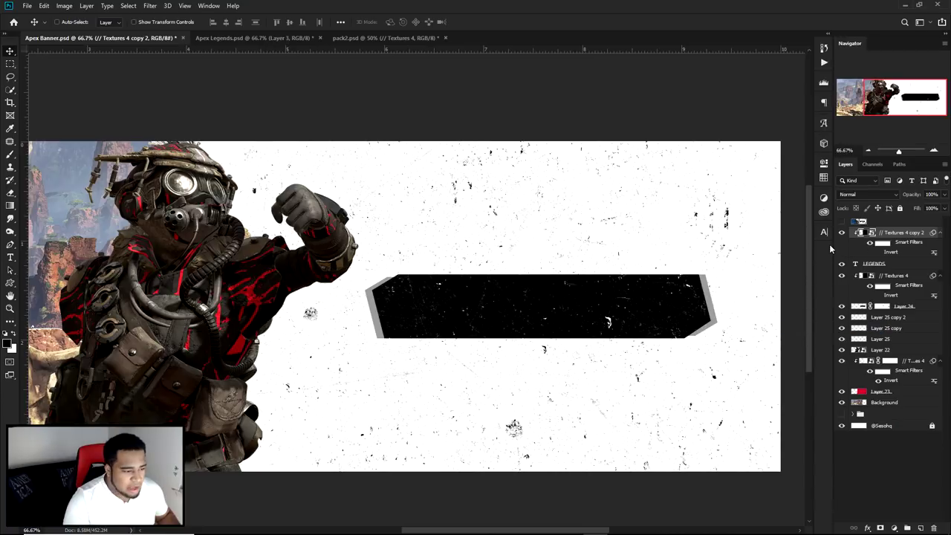
pyautogui.click(878, 251)
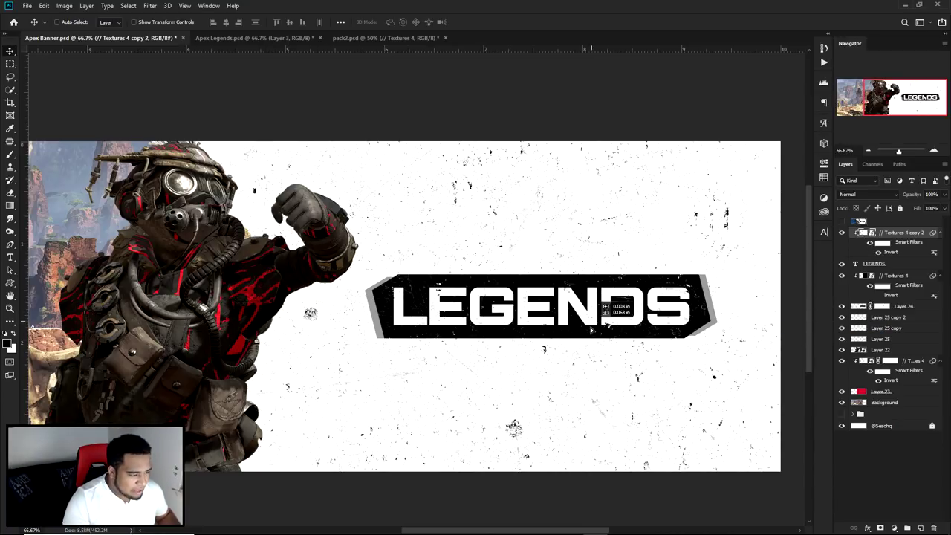
# Scale the text's clipped texture down to about 40.5% and position its specks over the LEGENDS letters.
pyautogui.scroll(1, 611, 324)
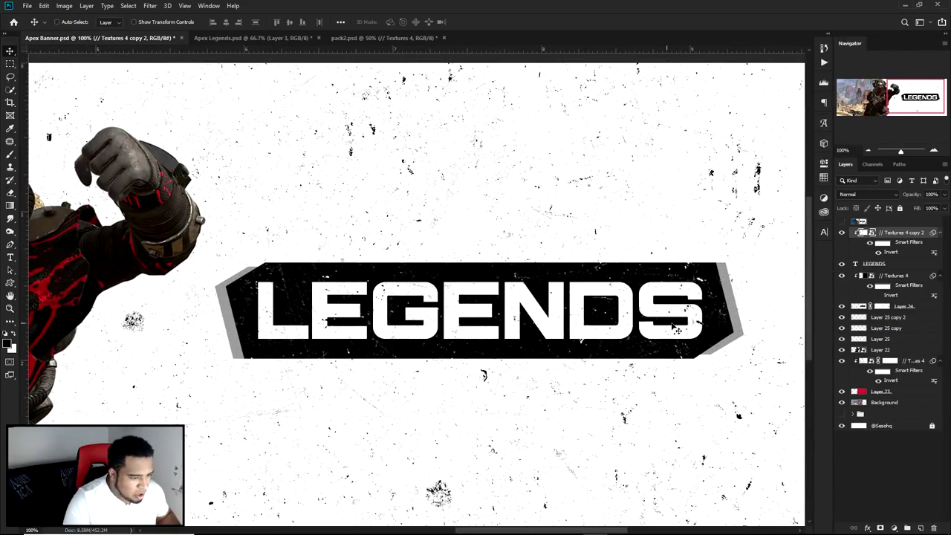
pyautogui.hotkey('ctrl', 't')
pyautogui.scroll(-2, 642, 320)
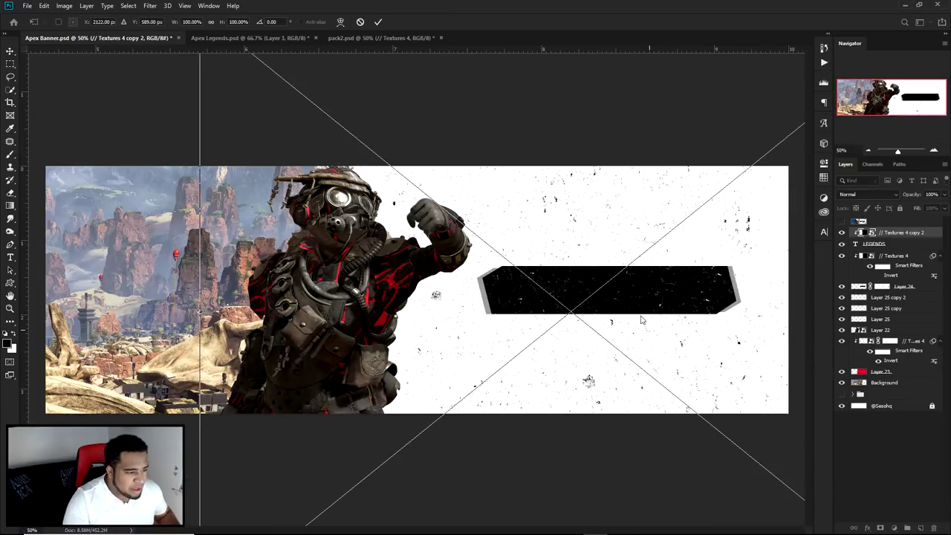
pyautogui.scroll(-3, 609, 306)
pyautogui.moveTo(594, 197); pyautogui.dragTo(520, 259)
pyautogui.press('Return')
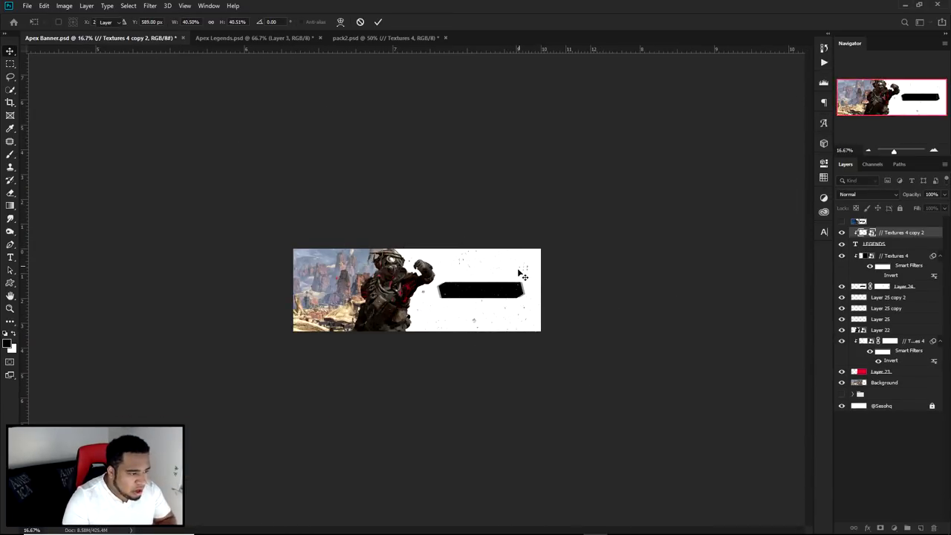
pyautogui.scroll(3, 498, 293)
pyautogui.scroll(2, 498, 294)
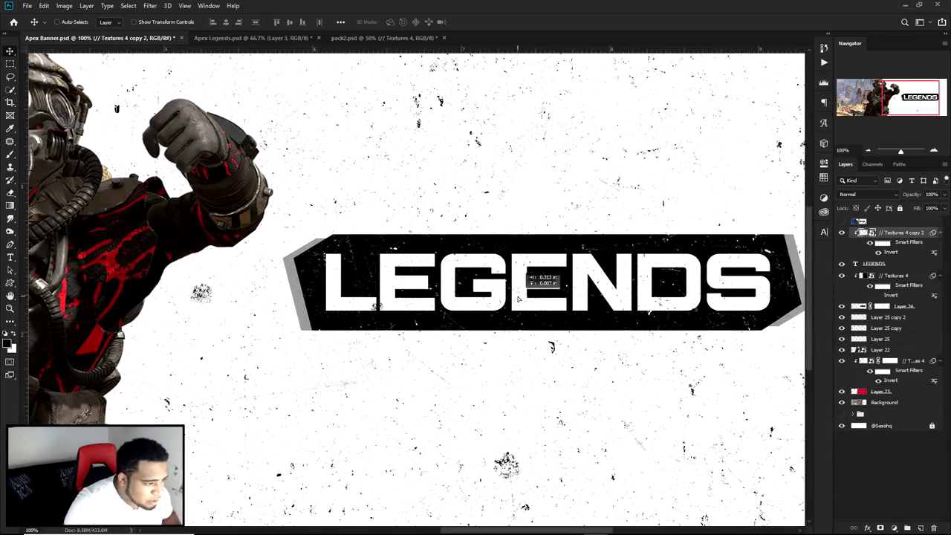
pyautogui.scroll(-1, 518, 298)
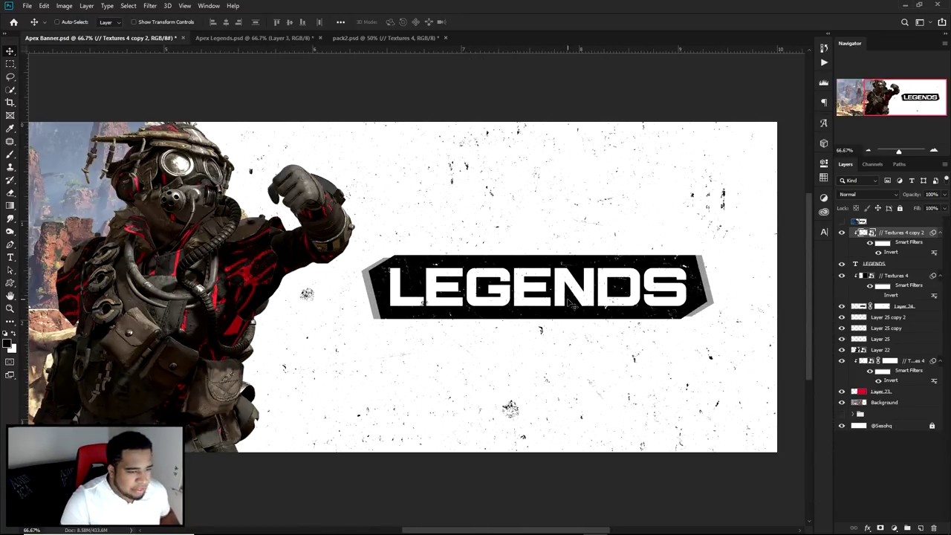
# In pack2.psd, hide the Textures group, expand the Grunge group, and show and select Grunge 1.
pyautogui.click(364, 37)
pyautogui.click(852, 279)
pyautogui.click(841, 280)
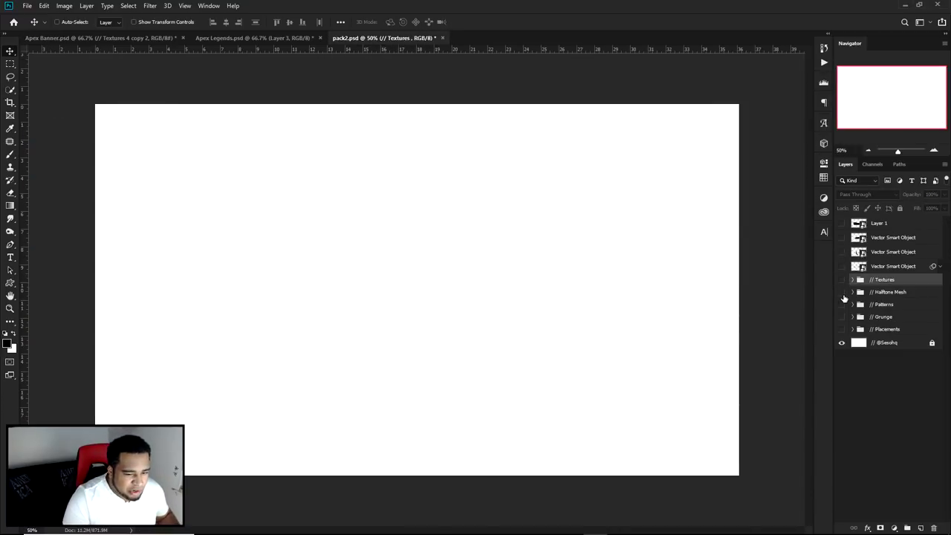
pyautogui.click(853, 317)
pyautogui.click(842, 345)
pyautogui.click(841, 345)
pyautogui.click(842, 331)
pyautogui.click(891, 330)
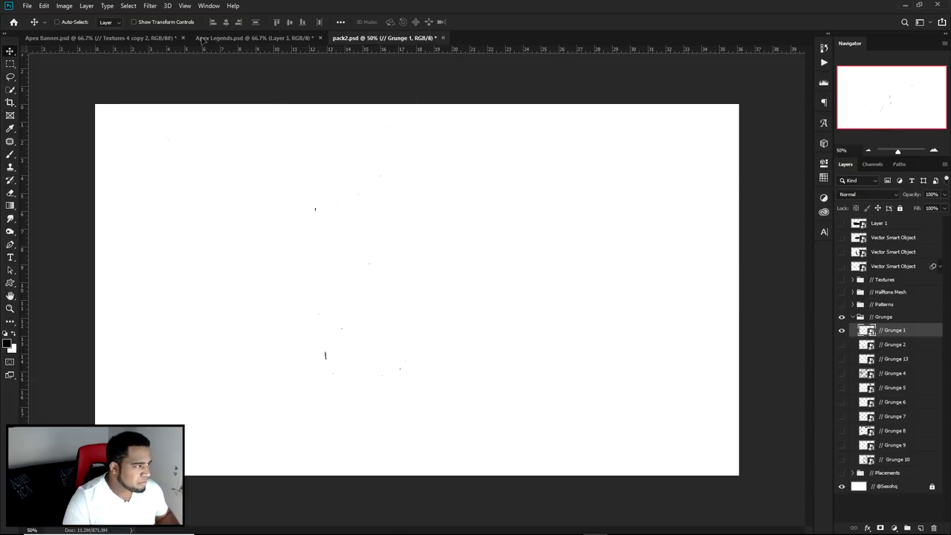
# Bring Grunge 1 into the banner above the text texture, scale it down, and place it over the LEGENDS title.
pyautogui.click(249, 38)
pyautogui.moveTo(219, 58); pyautogui.dragTo(618, 325)
pyautogui.hotkey('ctrl', 't')
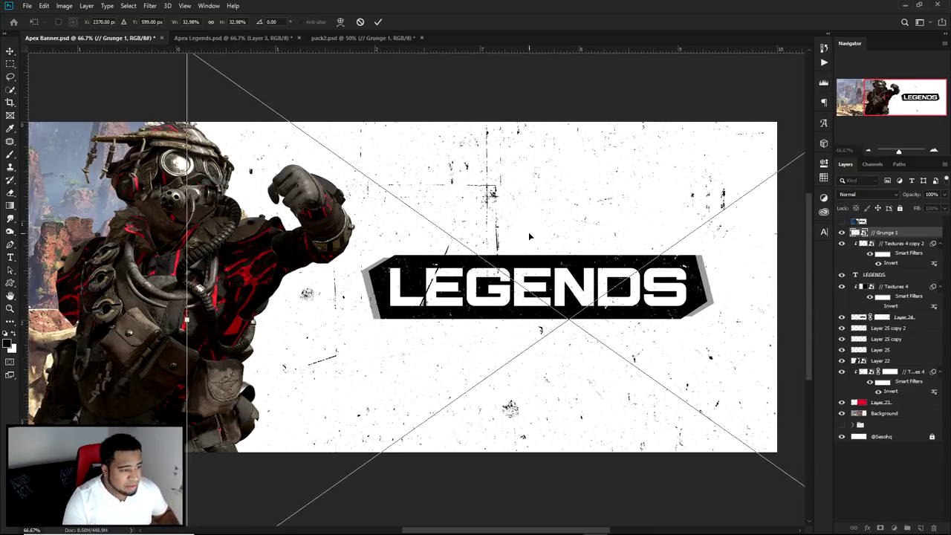
pyautogui.moveTo(401, 316); pyautogui.dragTo(382, 212)
pyautogui.moveTo(605, 127); pyautogui.dragTo(415, 264)
pyautogui.press('Return')
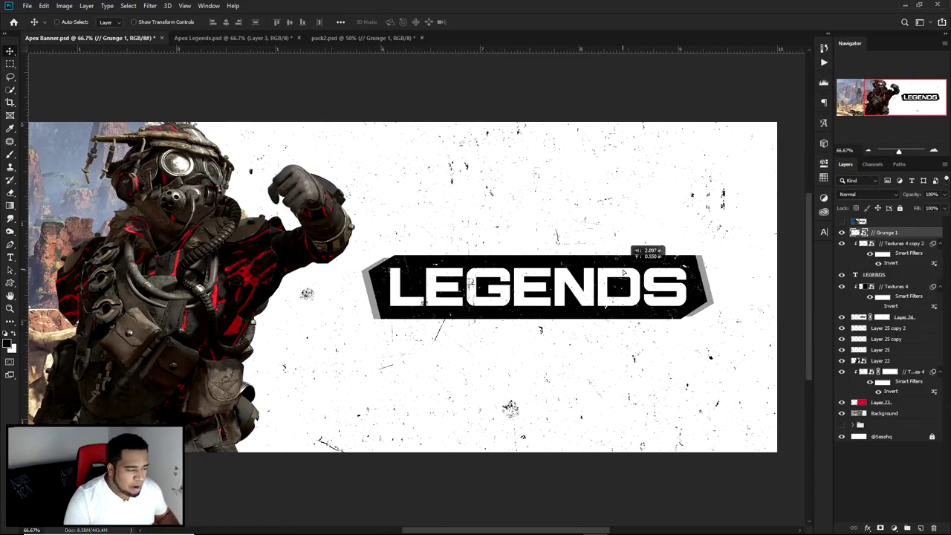
# Clip Grunge 1 to the LEGENDS text and place a duplicate of it farther along the letters.
pyautogui.rightClick(888, 234)
pyautogui.click(806, 329)
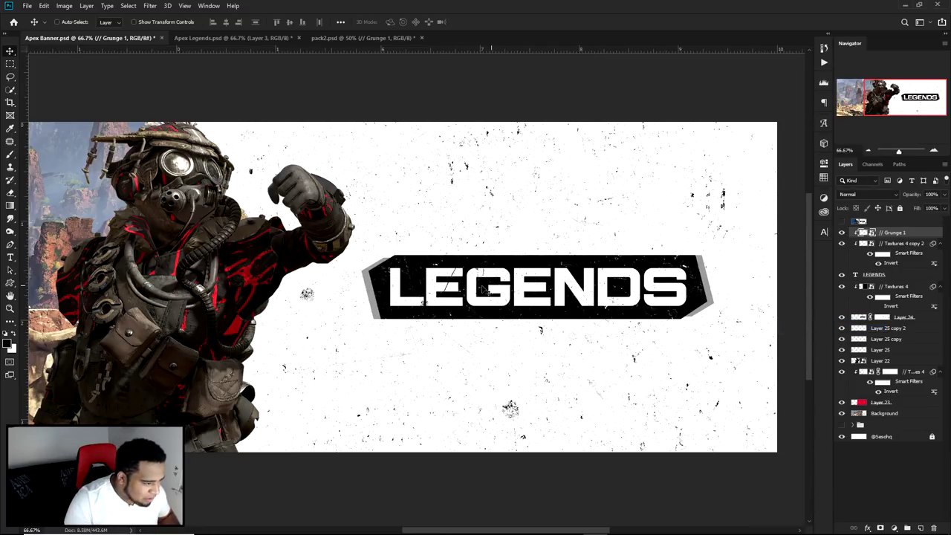
pyautogui.moveTo(586, 349); pyautogui.dragTo(652, 347)
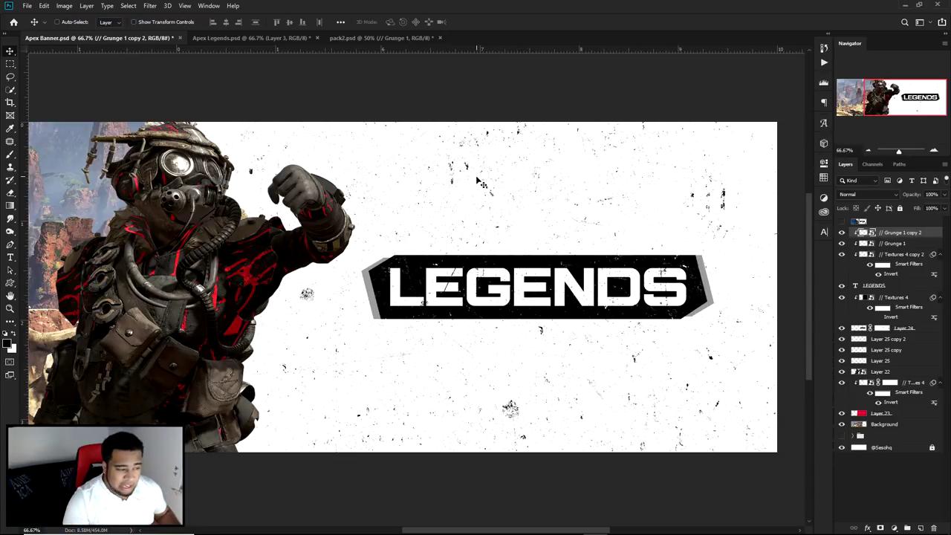
# Show the finished example over the banner to compare the textured title, and hide it again.
pyautogui.moveTo(682, 238); pyautogui.dragTo(673, 216)
pyautogui.click(842, 221)
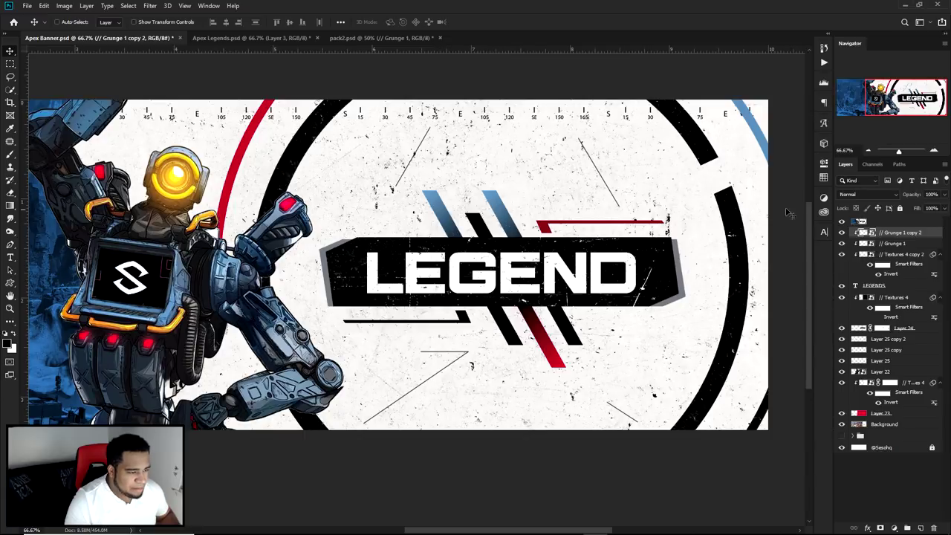
pyautogui.click(842, 221)
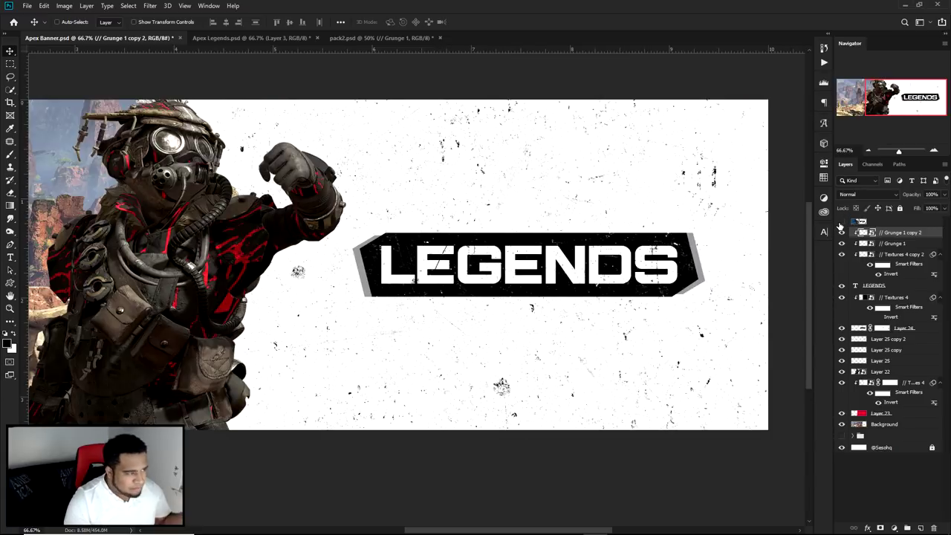
# Add a new layer on top of the grunge layers and fill a thin horizontal bar above the plate with black.
pyautogui.click(919, 528)
pyautogui.press('m')
pyautogui.moveTo(401, 189); pyautogui.dragTo(564, 198)
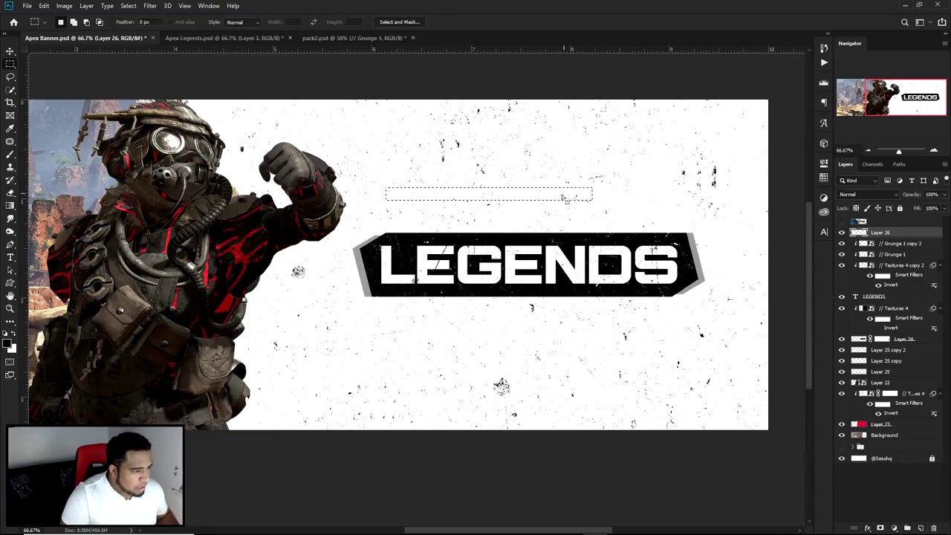
pyautogui.hotkey('alt', 'BackSpace')
pyautogui.hotkey('ctrl', 'd')
pyautogui.press('v')
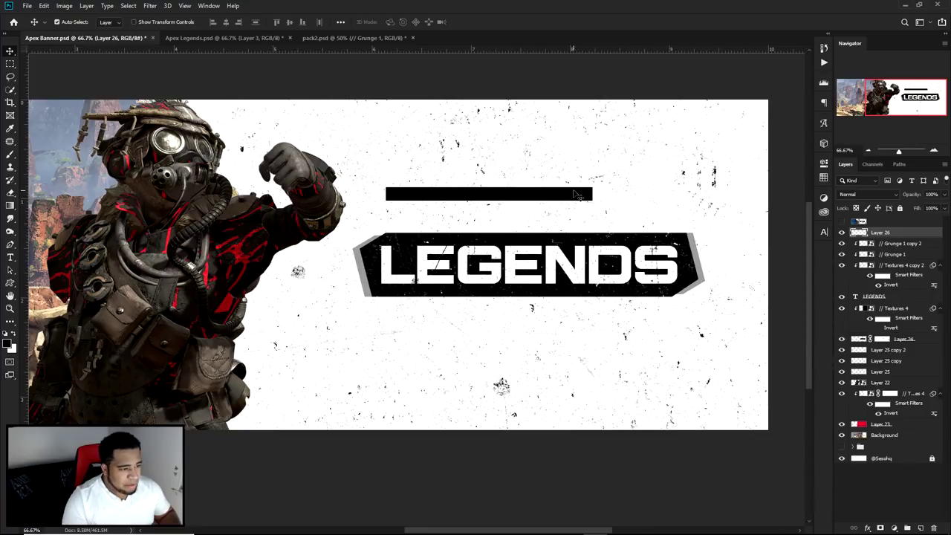
# Delete the bar and fill a slightly shorter, thicker rectangular selection higher above the plate with black.
pyautogui.hotkey('ctrl', 't')
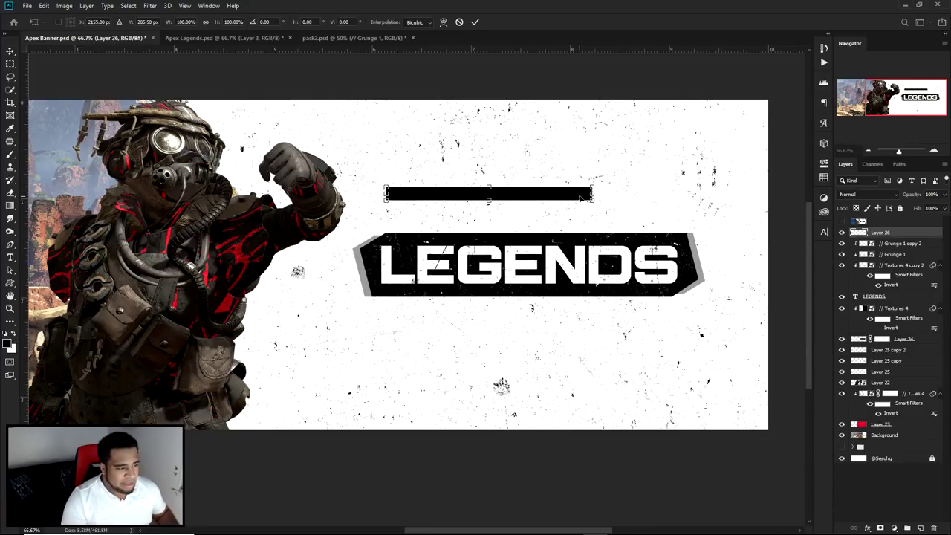
pyautogui.press('Return')
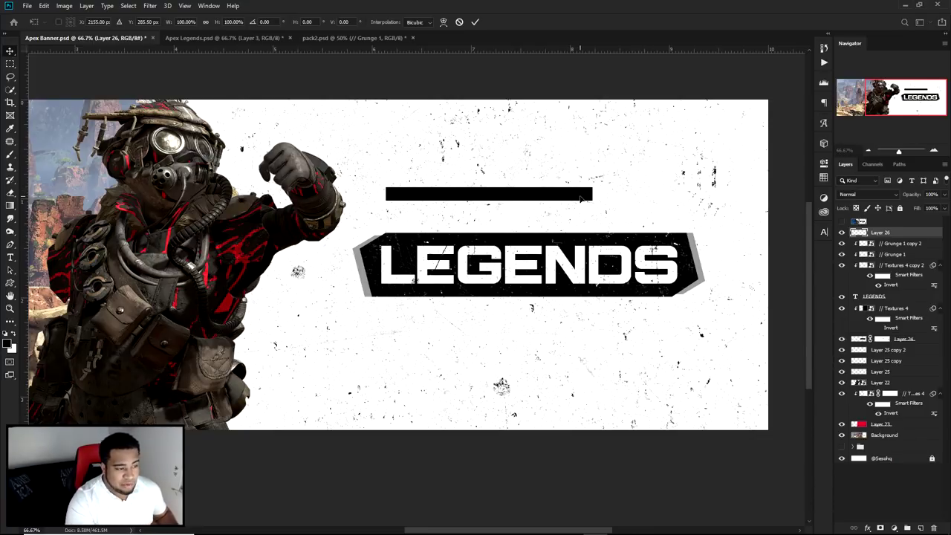
pyautogui.press('Delete')
pyautogui.click(10, 64)
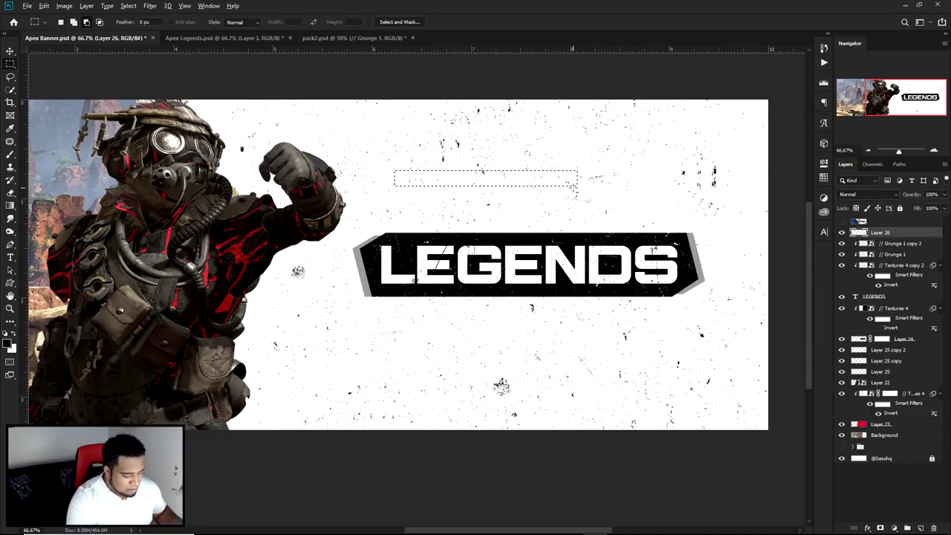
pyautogui.hotkey('alt', 'BackSpace')
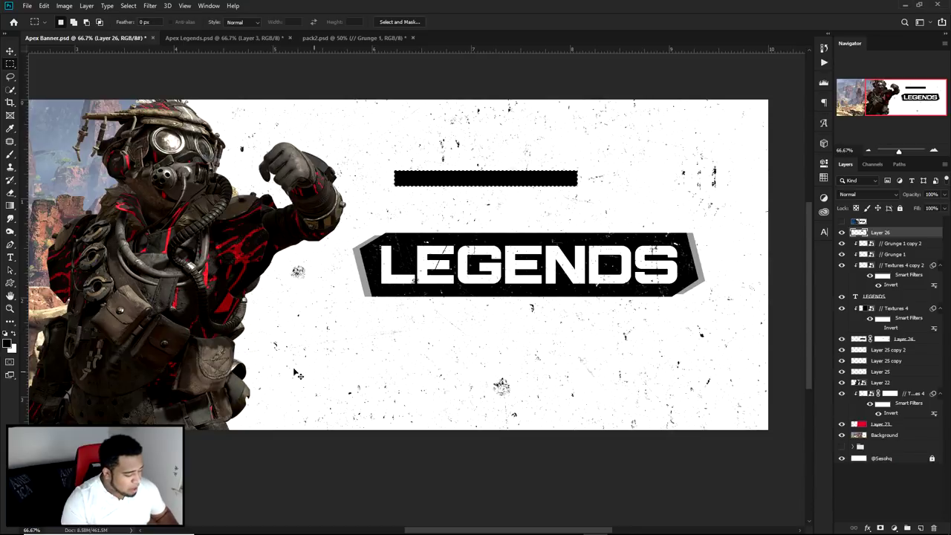
# Fill the bar selection using the Fill command with contents Black, Normal mode and 100% opacity.
pyautogui.rightClick(536, 185)
pyautogui.click(579, 299)
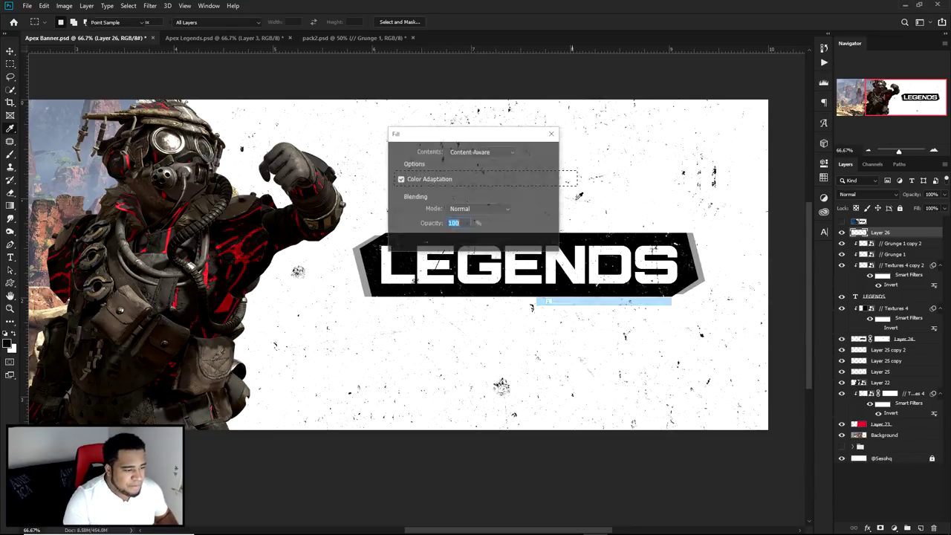
pyautogui.click(469, 152)
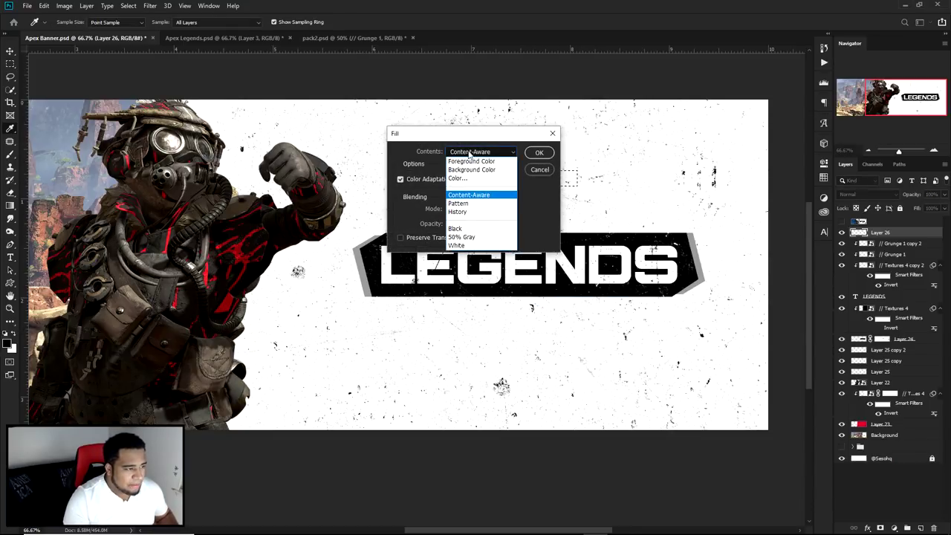
pyautogui.click(454, 228)
pyautogui.click(529, 153)
# Deselect the black bar and move it down closer to the LEGENDS plate.
pyautogui.press('m')
pyautogui.rightClick(523, 155)
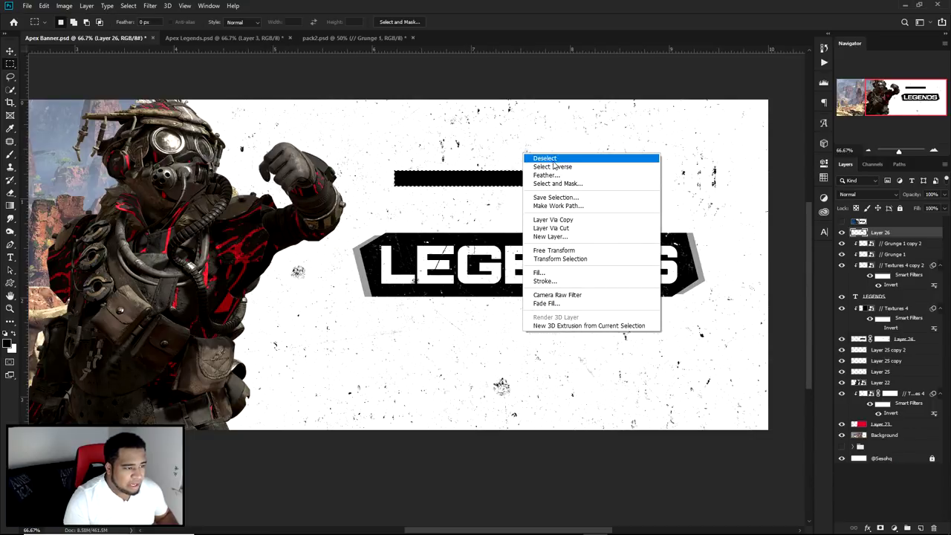
pyautogui.click(550, 158)
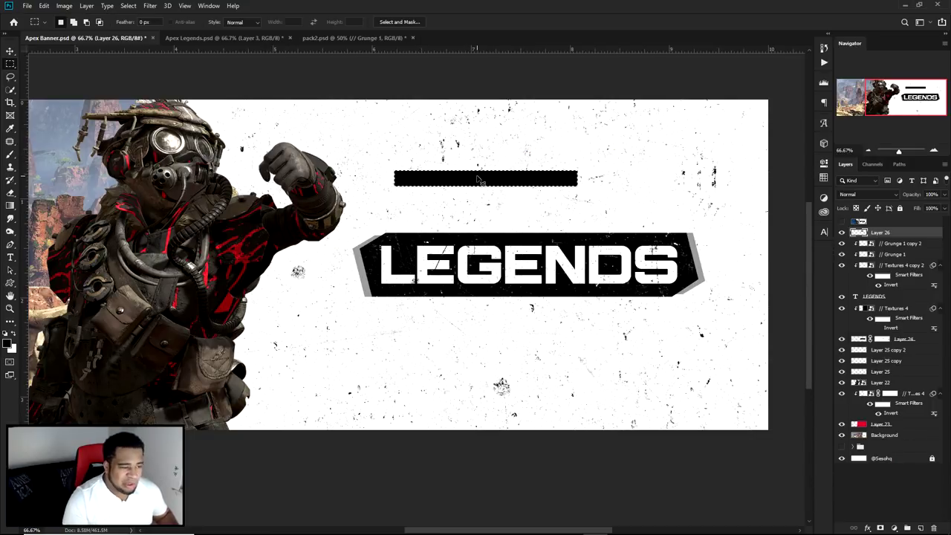
pyautogui.moveTo(479, 181); pyautogui.dragTo(488, 200)
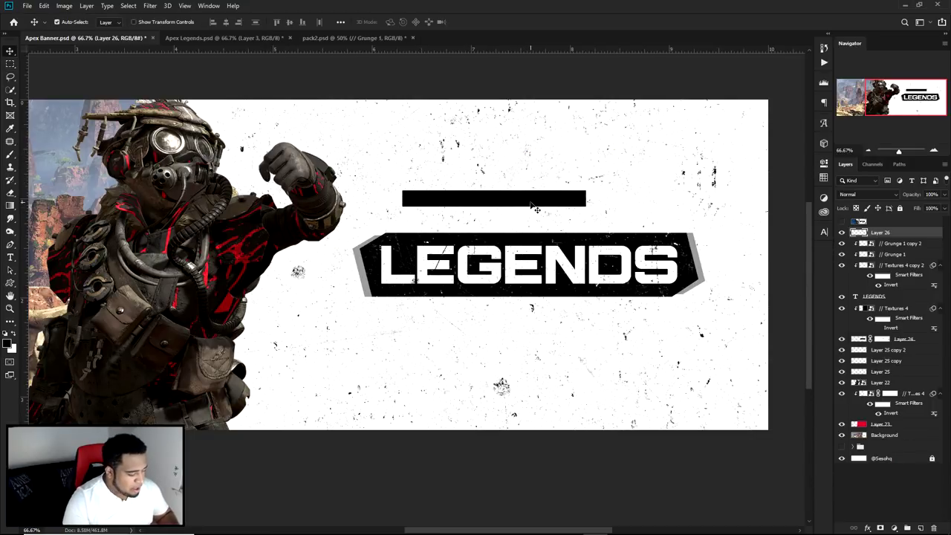
# Rotate the black bar clockwise by about 68 degrees and move it so it crosses the middle of the LEGENDS plate.
pyautogui.hotkey('ctrl', 't')
pyautogui.moveTo(593, 190); pyautogui.dragTo(547, 287)
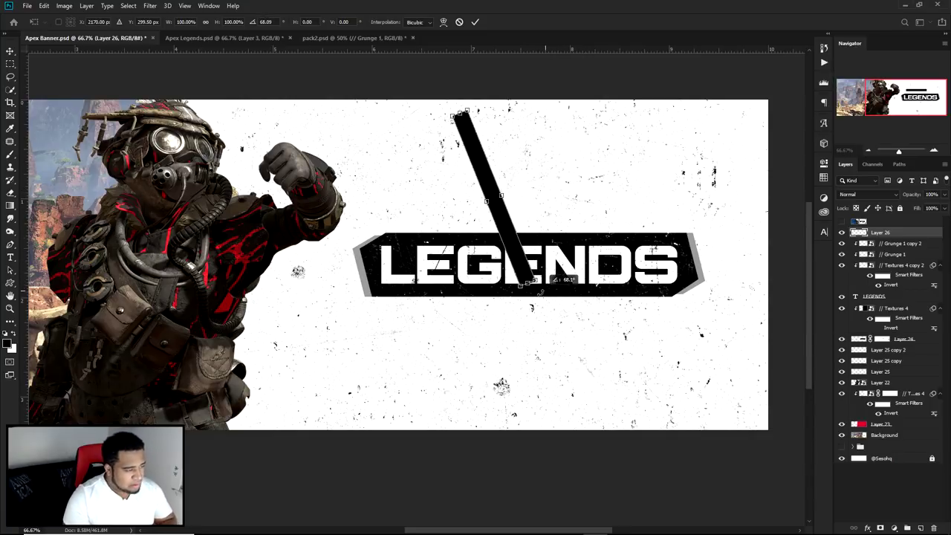
pyautogui.press('Return')
pyautogui.moveTo(492, 204); pyautogui.dragTo(502, 274)
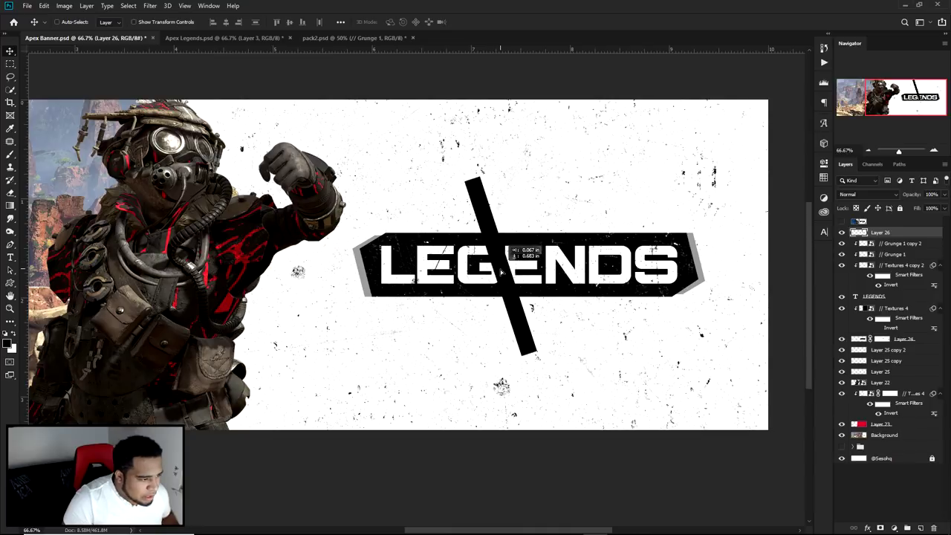
# Trim both ends of the slanted bar to flat horizontal edges by deleting rectangular selections above and below the plate.
pyautogui.press('m')
pyautogui.rightClick(8, 64)
pyautogui.click(45, 63)
pyautogui.moveTo(398, 167); pyautogui.dragTo(545, 194)
pyautogui.press('Delete')
pyautogui.moveTo(492, 348); pyautogui.dragTo(604, 395)
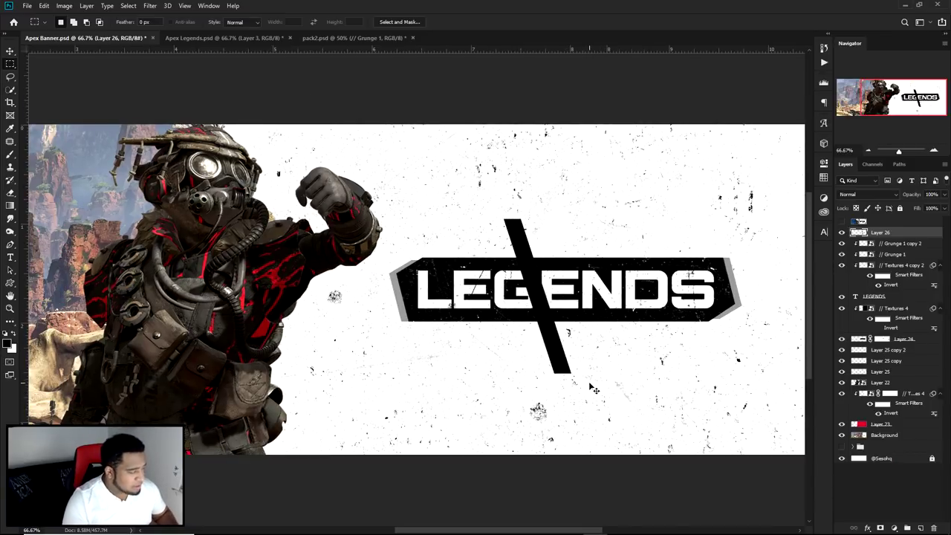
# Duplicate the slanted bar twice and arrange the copies side by side at staggered heights across the LEGENDS plate.
pyautogui.press('r')
pyautogui.moveTo(549, 379); pyautogui.dragTo(541, 374)
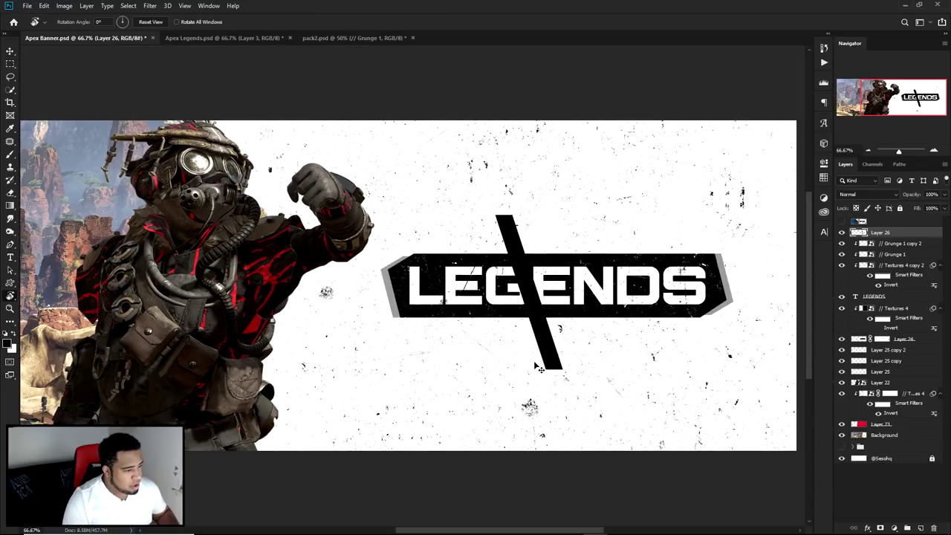
pyautogui.press('v')
pyautogui.hotkey('ctrl', '-')
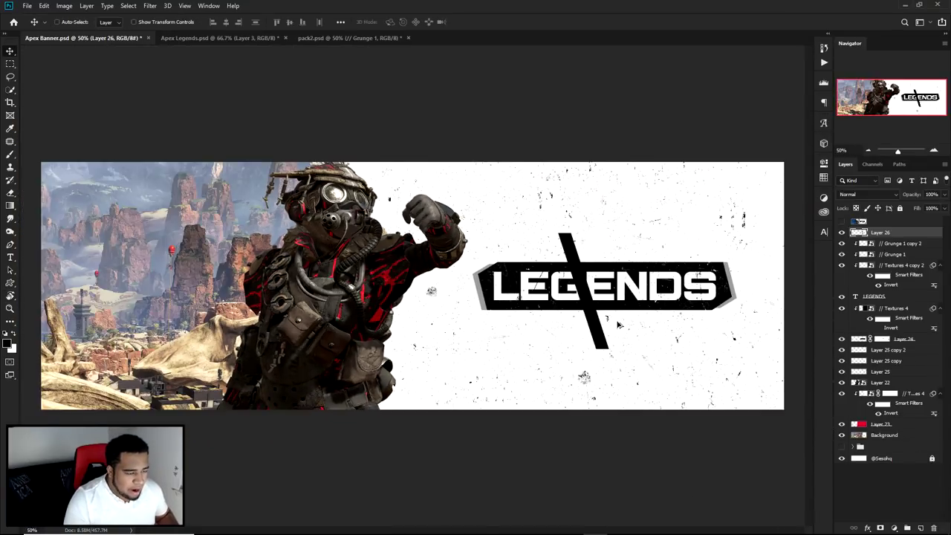
pyautogui.scroll(1, 617, 325)
pyautogui.moveTo(577, 327); pyautogui.dragTo(615, 350)
pyautogui.moveTo(630, 354)
pyautogui.mouseDown()
pyautogui.moveTo(653, 328)
pyautogui.moveTo(622, 340)
pyautogui.mouseUp()
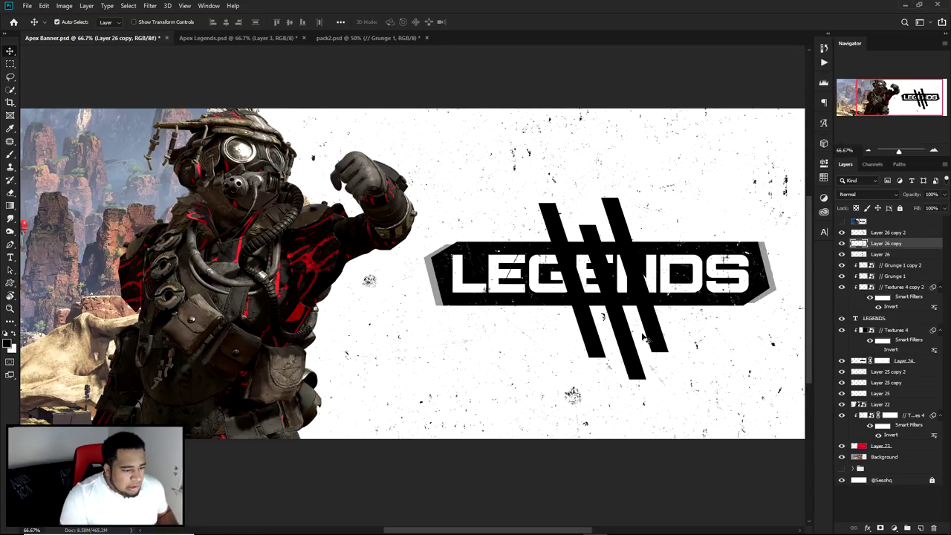
pyautogui.scroll(3, 658, 340)
pyautogui.scroll(-3, 658, 340)
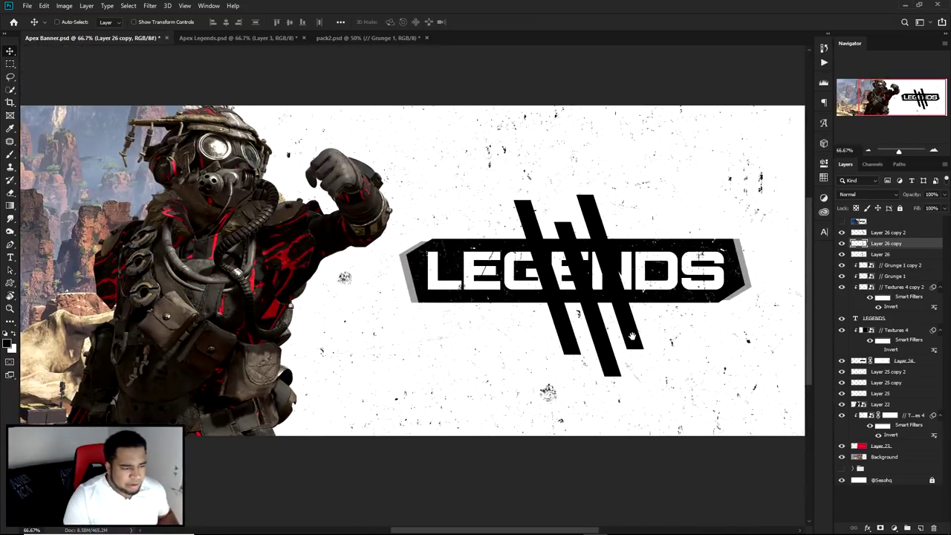
# Group the three slanted bar layers and name the group Streaks.
pyautogui.keyDown('shift'); pyautogui.click(887, 235); pyautogui.keyUp('shift')
pyautogui.keyDown('shift'); pyautogui.click(887, 253); pyautogui.keyUp('shift')
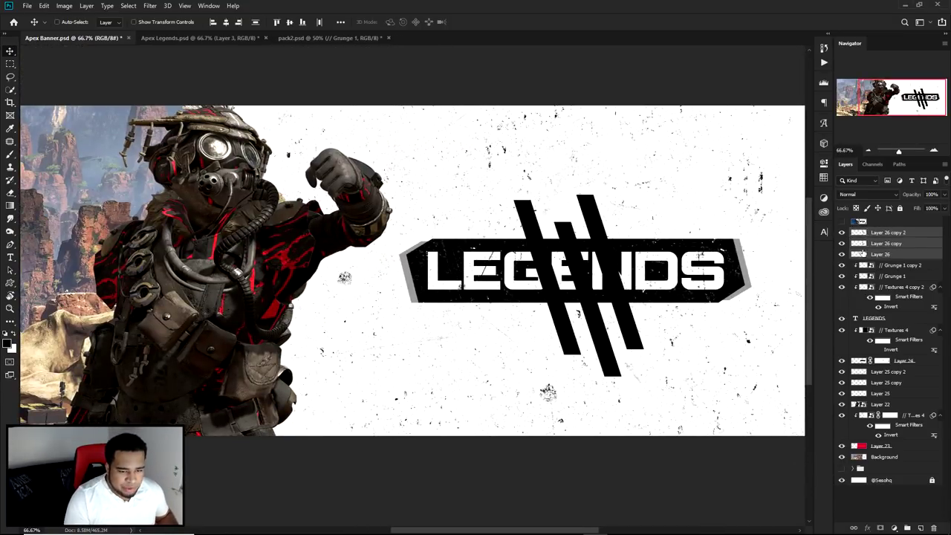
pyautogui.hotkey('ctrl', 'g')
pyautogui.doubleClick(877, 233)
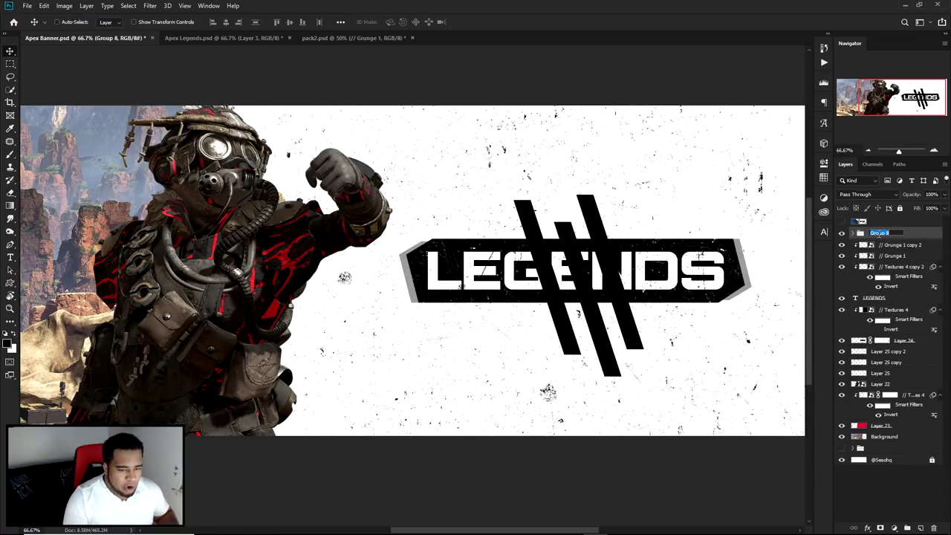
pyautogui.write('Streaks')
pyautogui.press('Return')
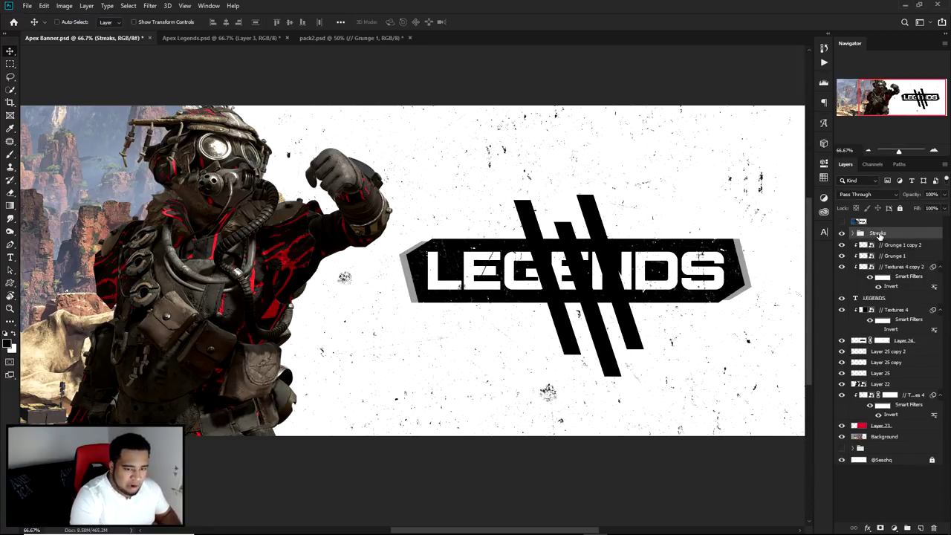
# Rename the Textures 4 layer directly beneath the LEGENDS text layer as Blk Box.
pyautogui.doubleClick(895, 309)
pyautogui.write('Blk Box')
pyautogui.press('Return')
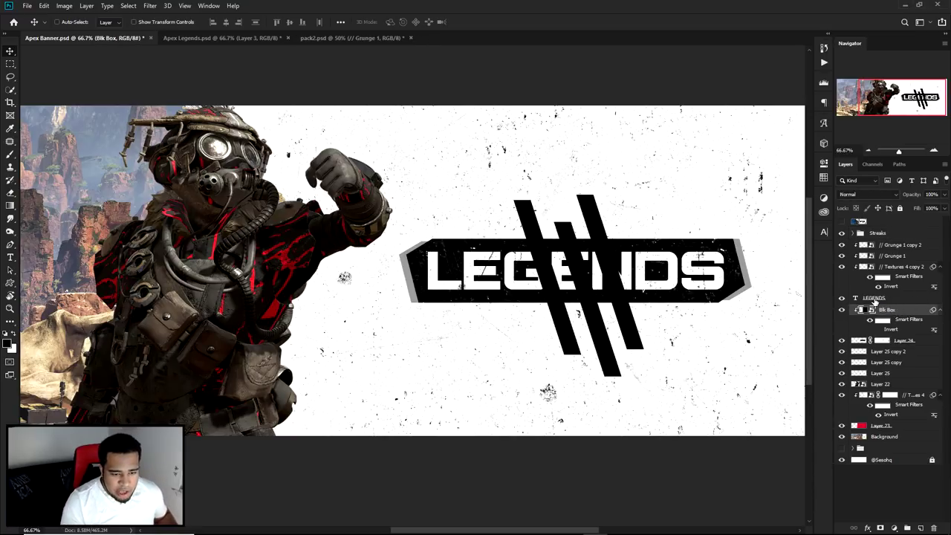
# Move the Streaks group beneath the black plate layer so the bars sit behind the LEGENDS plate.
pyautogui.click(877, 234)
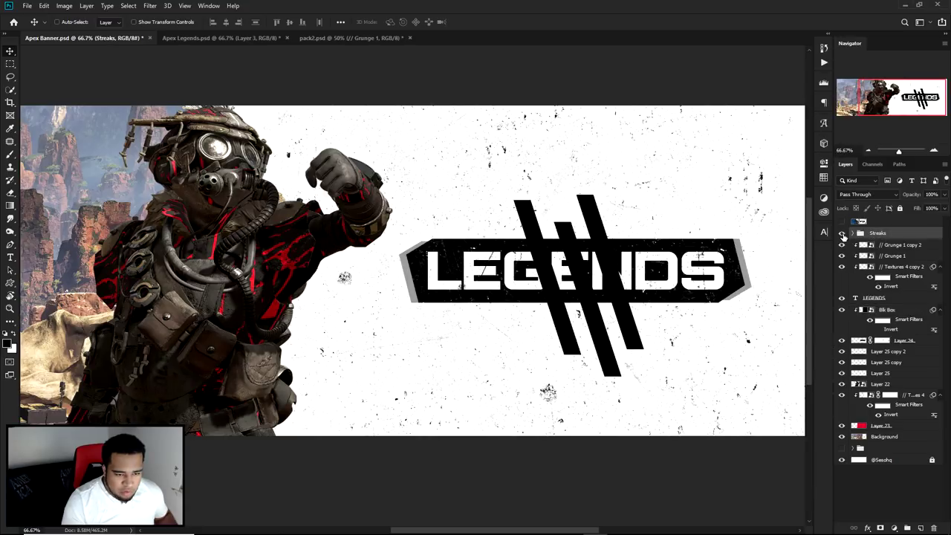
pyautogui.moveTo(877, 234); pyautogui.dragTo(873, 327)
pyautogui.hotkey('ctrl', 'z')
pyautogui.moveTo(883, 235)
pyautogui.mouseDown()
pyautogui.moveTo(874, 329)
pyautogui.moveTo(882, 347)
pyautogui.mouseUp()
pyautogui.hotkey('ctrl', 'z')
# Rename the black plate layer as Blk Box and the texture layer clipped to it as TYexture.
pyautogui.click(903, 331)
pyautogui.doubleClick(903, 328)
pyautogui.write('Blk Box')
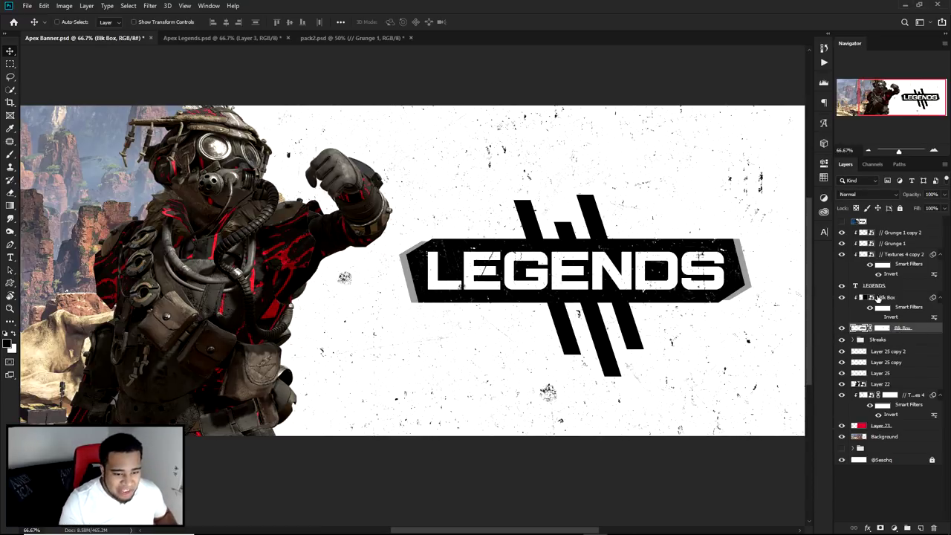
pyautogui.doubleClick(886, 297)
pyautogui.write('TTexture')
pyautogui.press('Return')
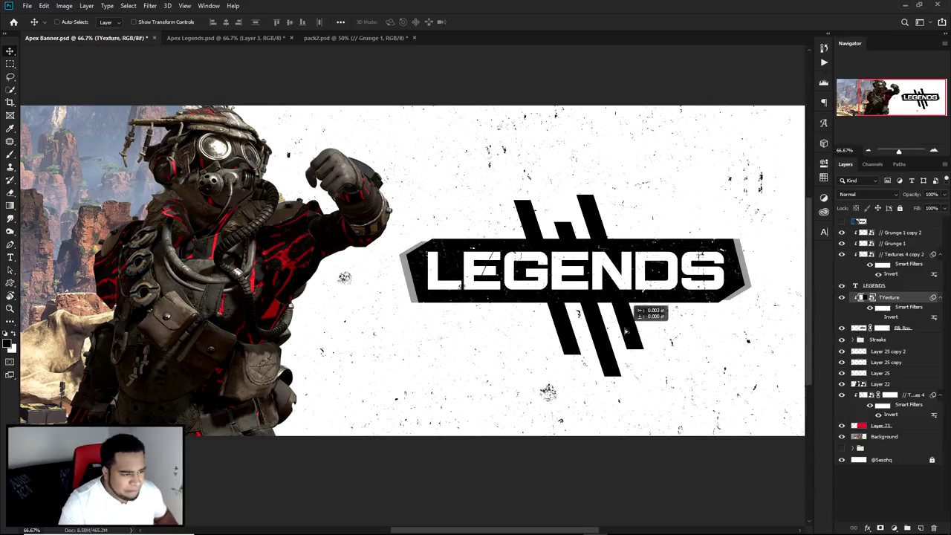
# Shift the Streaks group slightly up and to the left behind the LEGENDS plate.
pyautogui.click(884, 340)
pyautogui.moveTo(574, 324); pyautogui.dragTo(614, 333)
pyautogui.scroll(1, 623, 326)
pyautogui.scroll(-1, 622, 327)
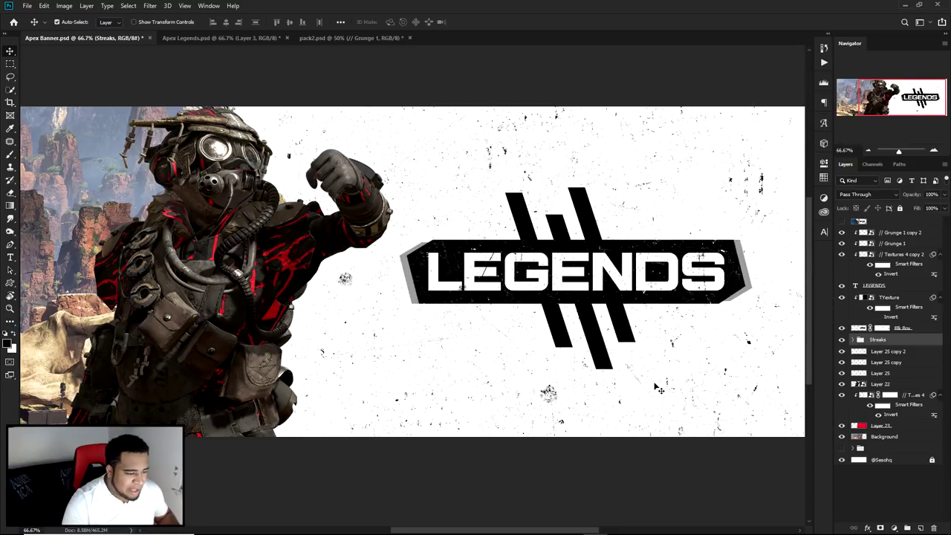
# Identify the middle streak's layer in the Streaks group and add a black-to-red linear Gradient Overlay to it.
pyautogui.keyDown('ctrl'); pyautogui.click(618, 332); pyautogui.keyUp('ctrl')
pyautogui.keyDown('ctrl'); pyautogui.click(594, 346); pyautogui.keyUp('ctrl')
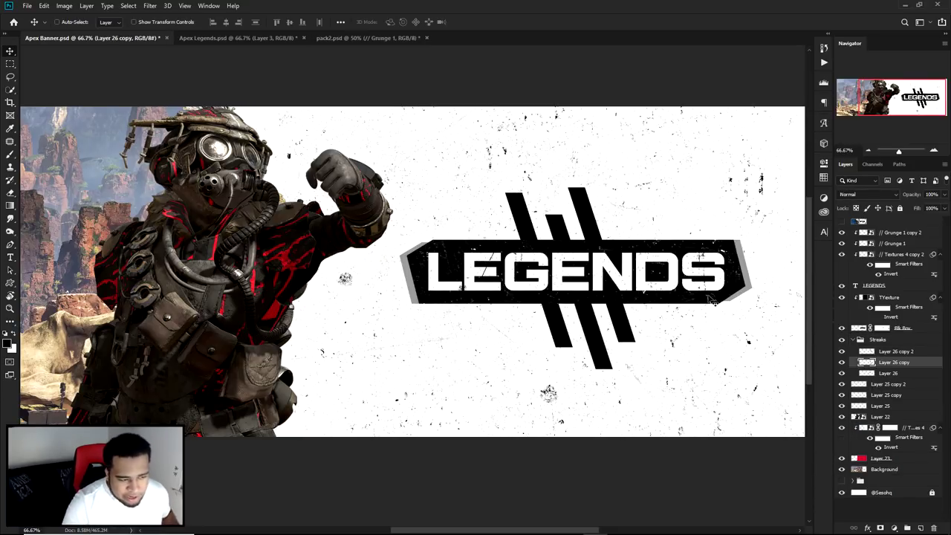
pyautogui.click(842, 362)
pyautogui.click(842, 362)
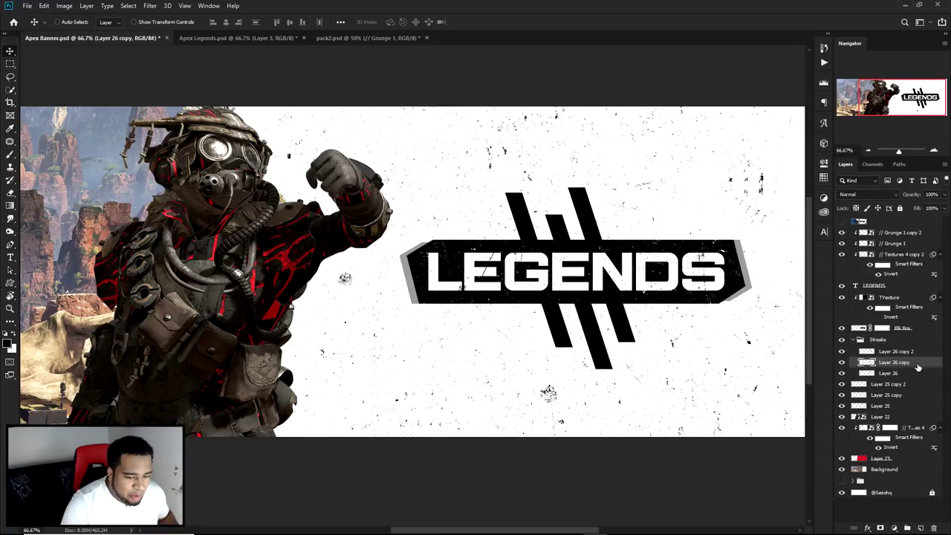
pyautogui.click(842, 362)
pyautogui.click(843, 363)
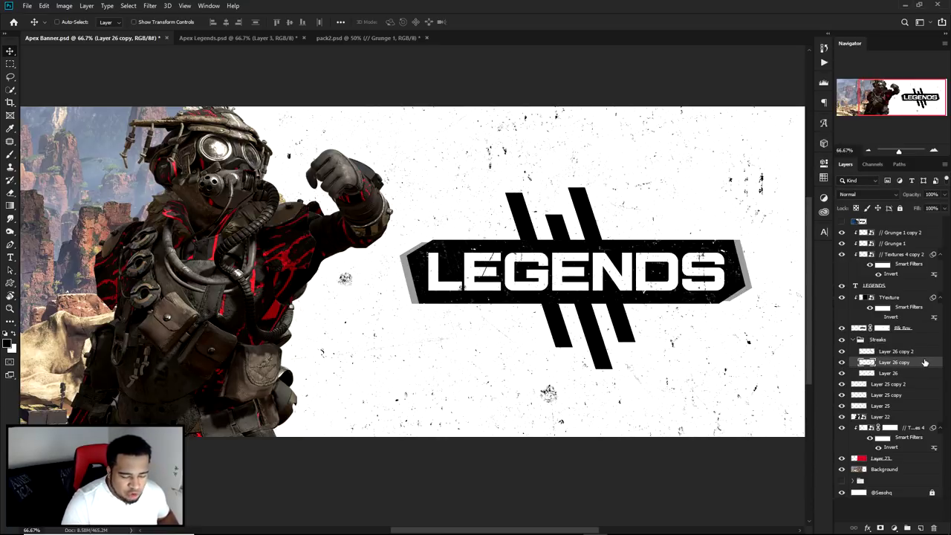
pyautogui.doubleClick(926, 363)
pyautogui.moveTo(525, 297); pyautogui.dragTo(806, 187)
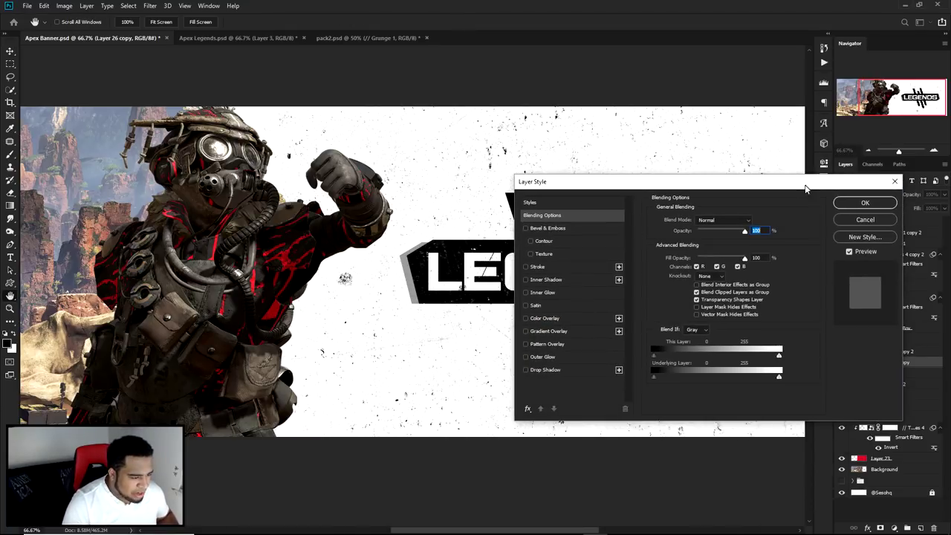
pyautogui.click(557, 334)
pyautogui.moveTo(594, 181); pyautogui.dragTo(734, 170)
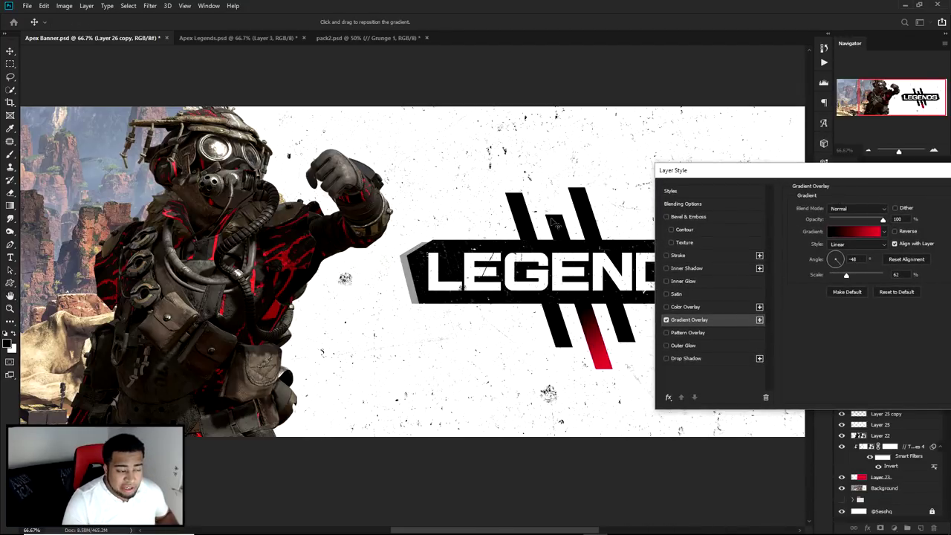
# Try a Gradient Overlay scale of 100% on the middle streak and settle on 65%.
pyautogui.click(852, 260)
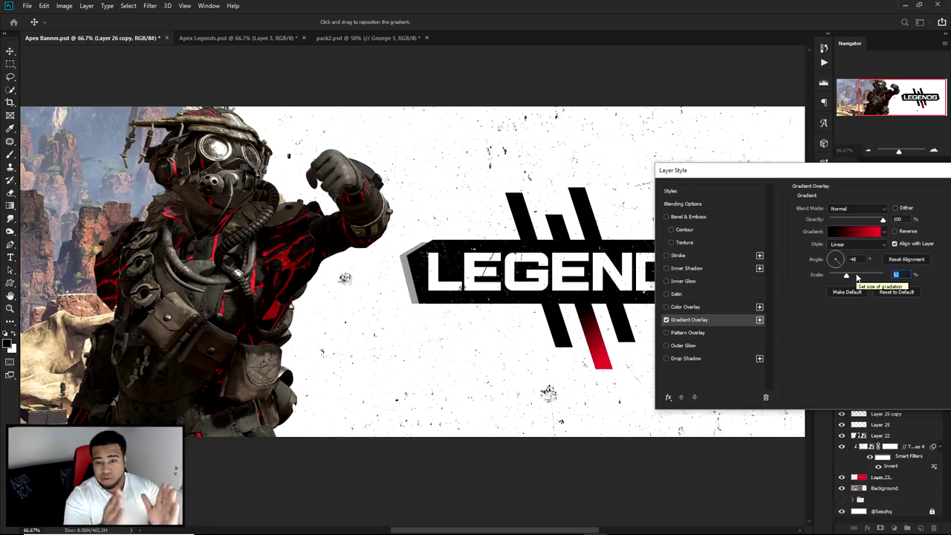
pyautogui.write('100')
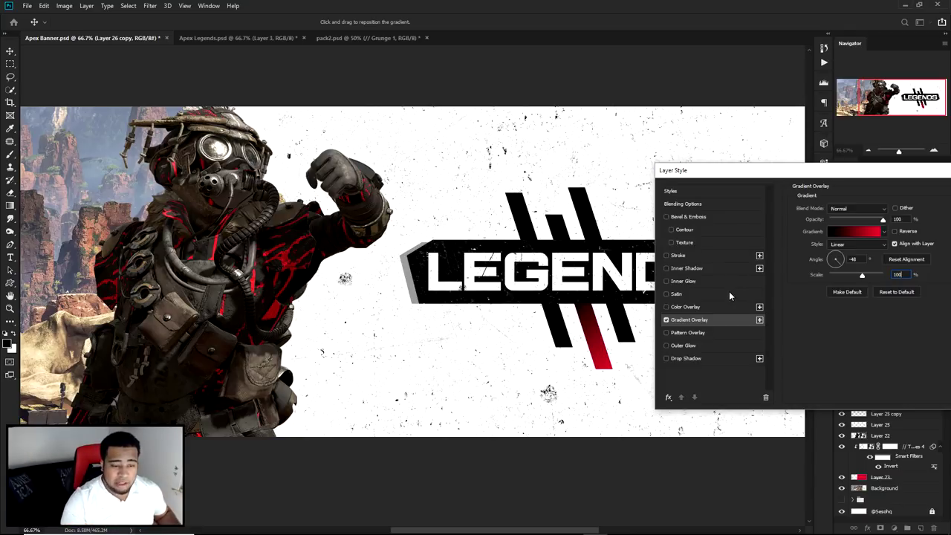
pyautogui.moveTo(862, 276); pyautogui.dragTo(852, 275)
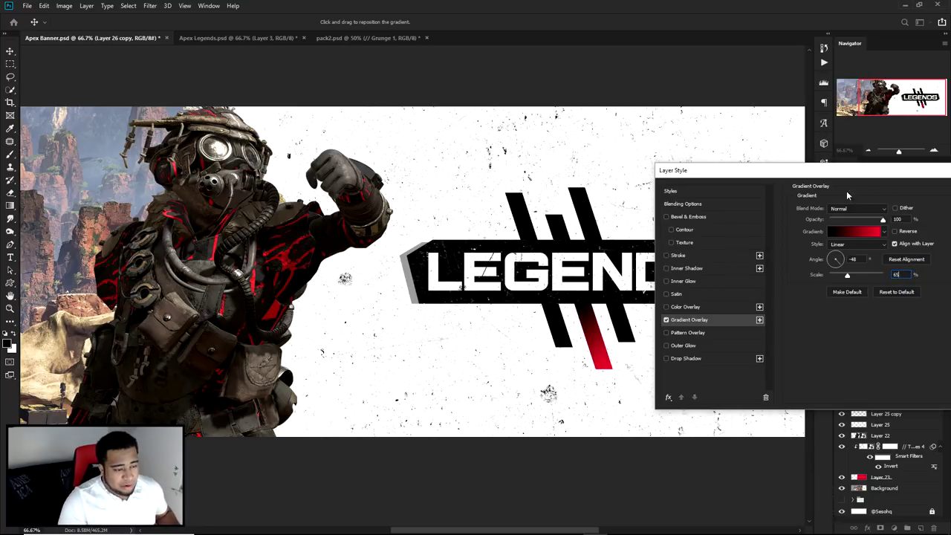
# Change the gradient's red stop to f43529, sampled from the character's suit, and apply the layer style to the middle streak.
pyautogui.moveTo(822, 186); pyautogui.dragTo(772, 148)
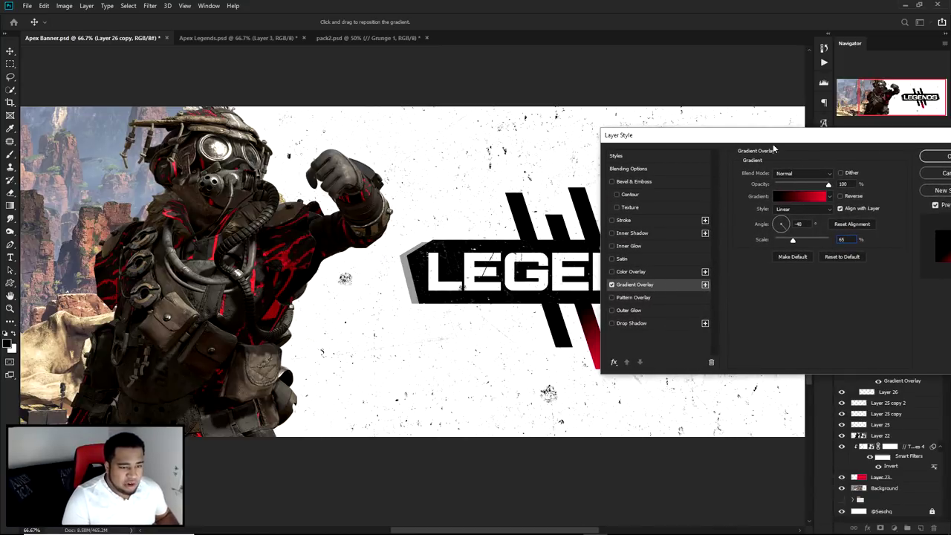
pyautogui.click(809, 195)
pyautogui.doubleClick(898, 463)
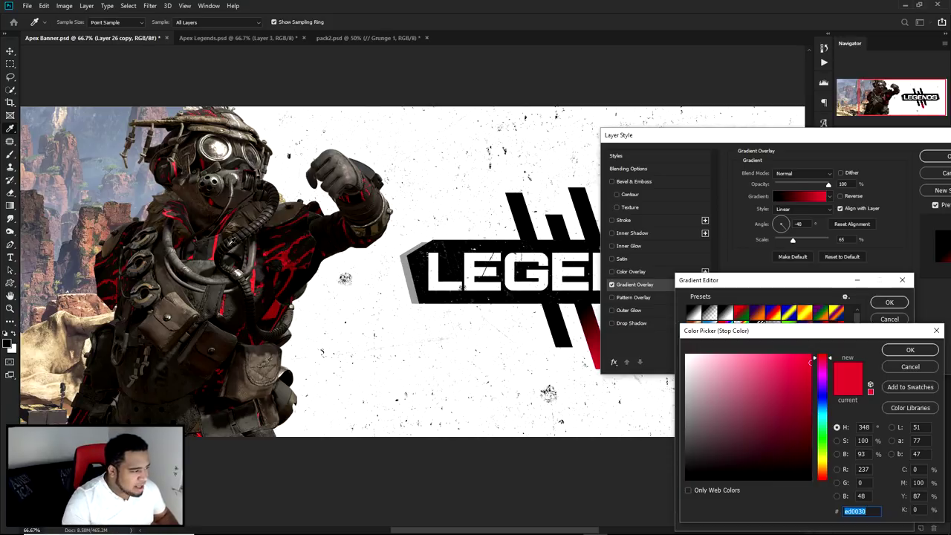
pyautogui.click(220, 241)
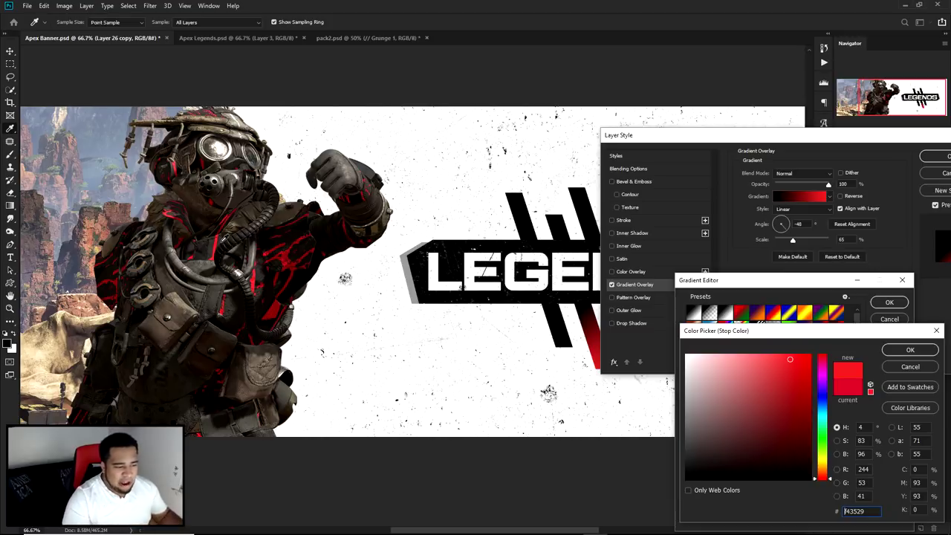
pyautogui.click(910, 349)
pyautogui.click(889, 303)
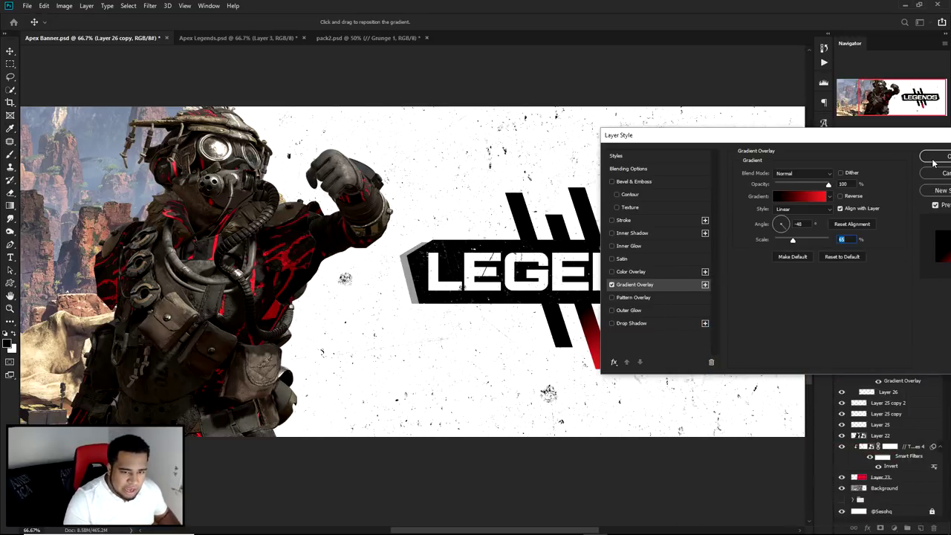
pyautogui.click(934, 158)
# Copy the middle streak's layer style and paste it onto the right-hand streak's layer.
pyautogui.click(592, 212)
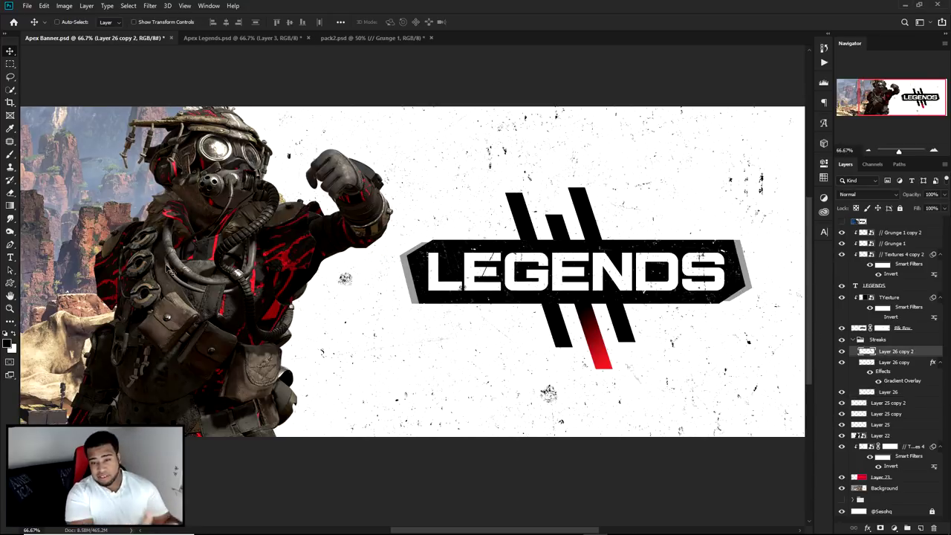
pyautogui.click(841, 351)
pyautogui.click(842, 351)
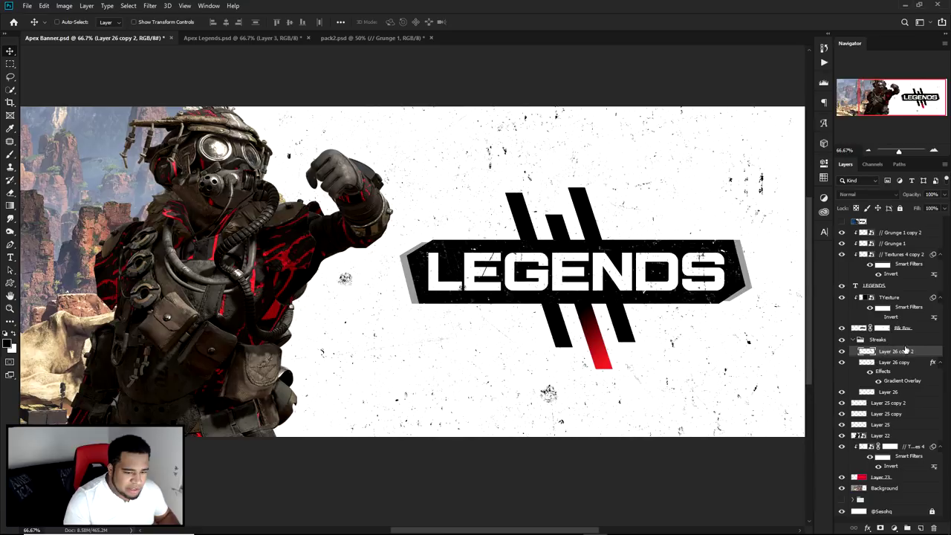
pyautogui.doubleClick(927, 355)
pyautogui.press('Escape')
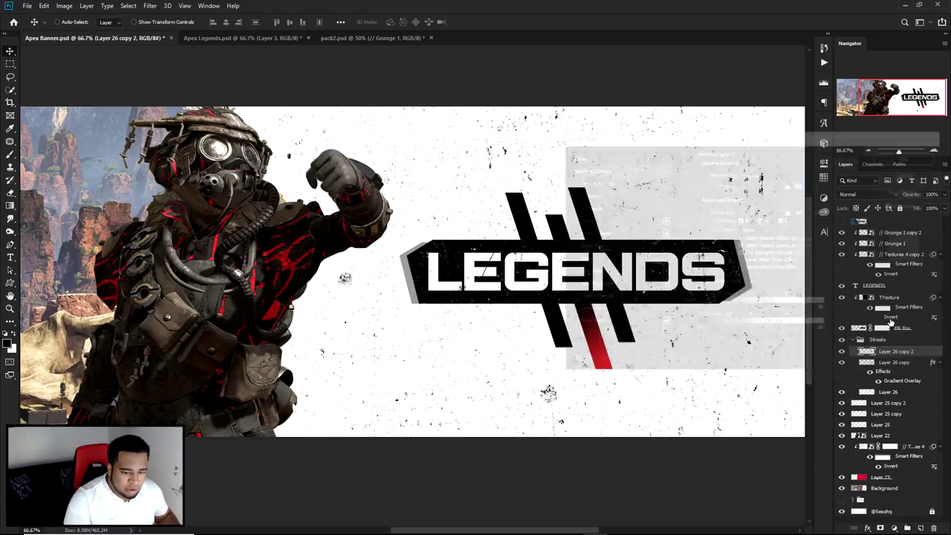
pyautogui.rightClick(898, 367)
pyautogui.click(810, 340)
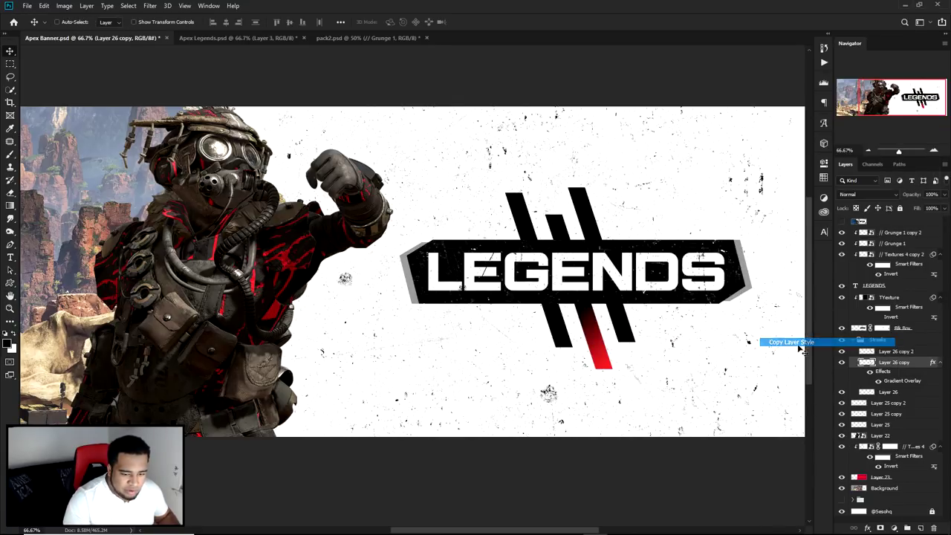
pyautogui.rightClick(907, 352)
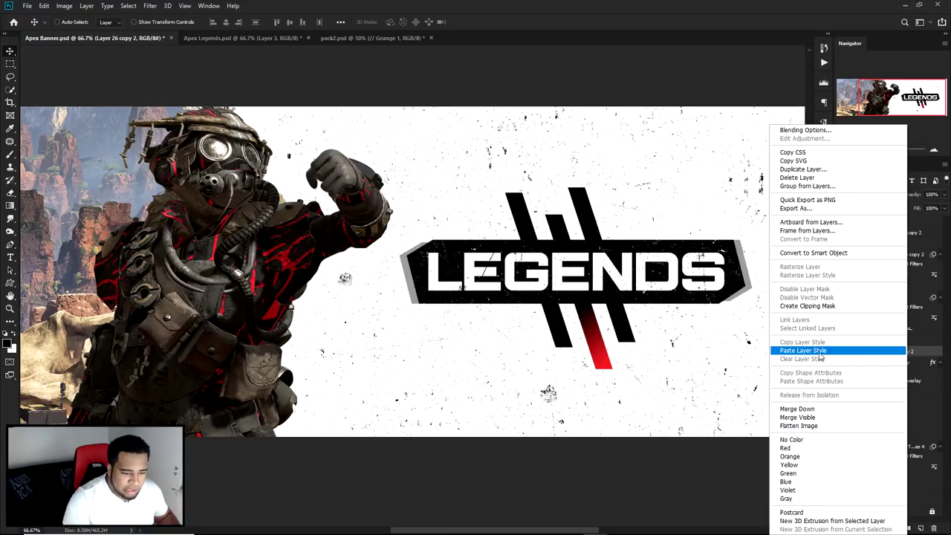
pyautogui.click(818, 351)
# Set the right-hand streak's Gradient Overlay angle to 118° at 65% scale and reposition the gradient so the red sits at its upper end.
pyautogui.doubleClick(900, 371)
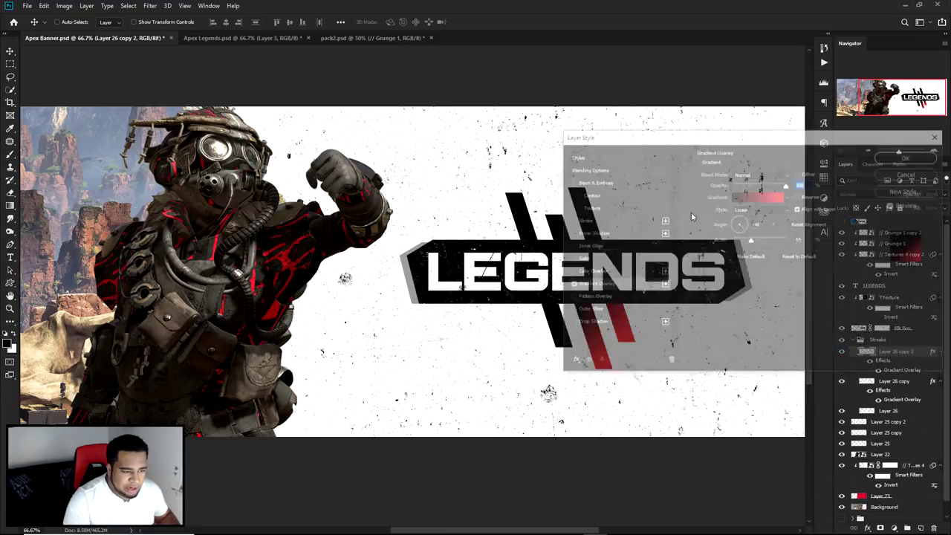
pyautogui.moveTo(730, 140); pyautogui.dragTo(254, 148)
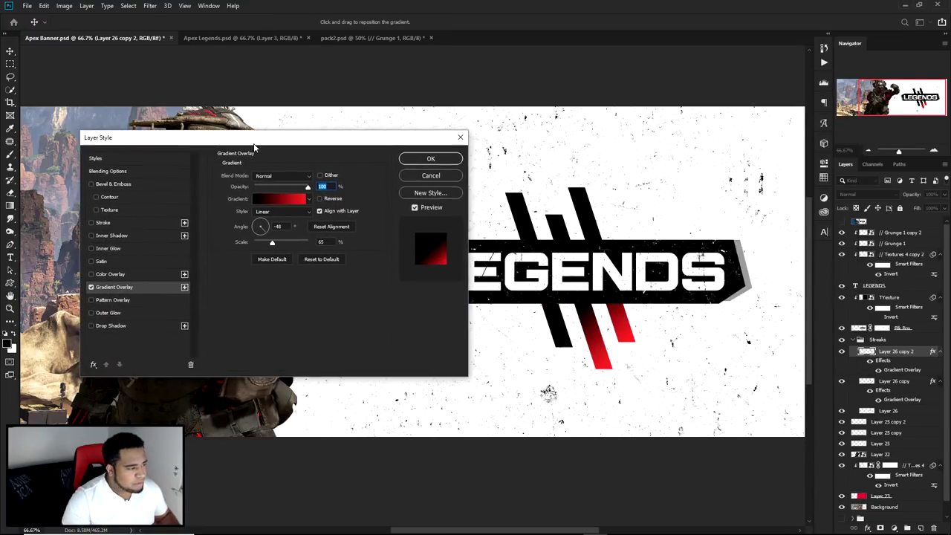
pyautogui.click(262, 225)
pyautogui.click(259, 226)
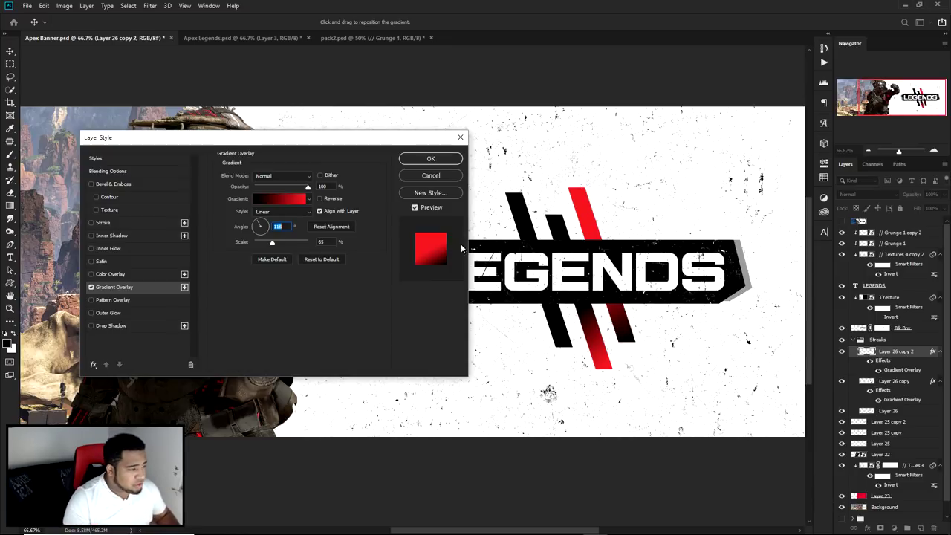
pyautogui.moveTo(275, 247)
pyautogui.mouseDown()
pyautogui.moveTo(265, 245)
pyautogui.moveTo(282, 248)
pyautogui.mouseUp()
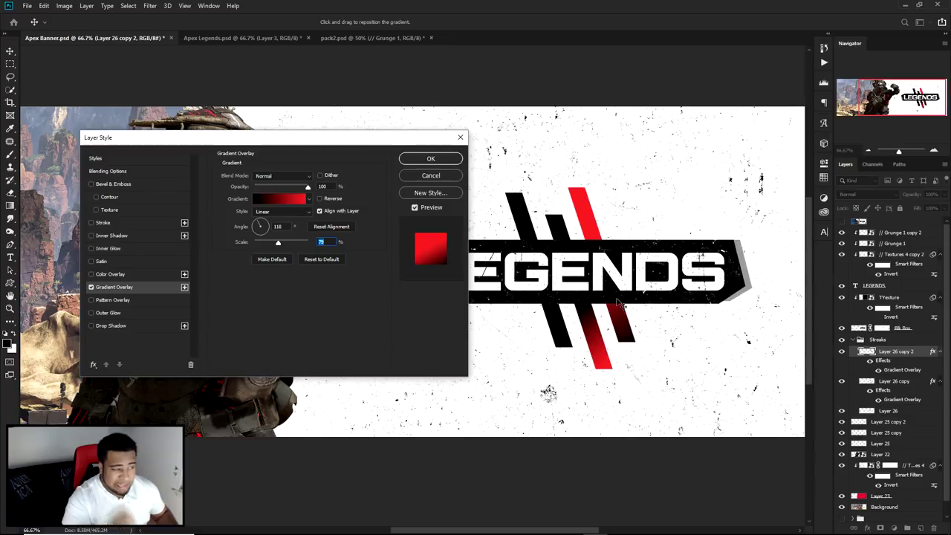
pyautogui.hotkey('shift', 'Down')
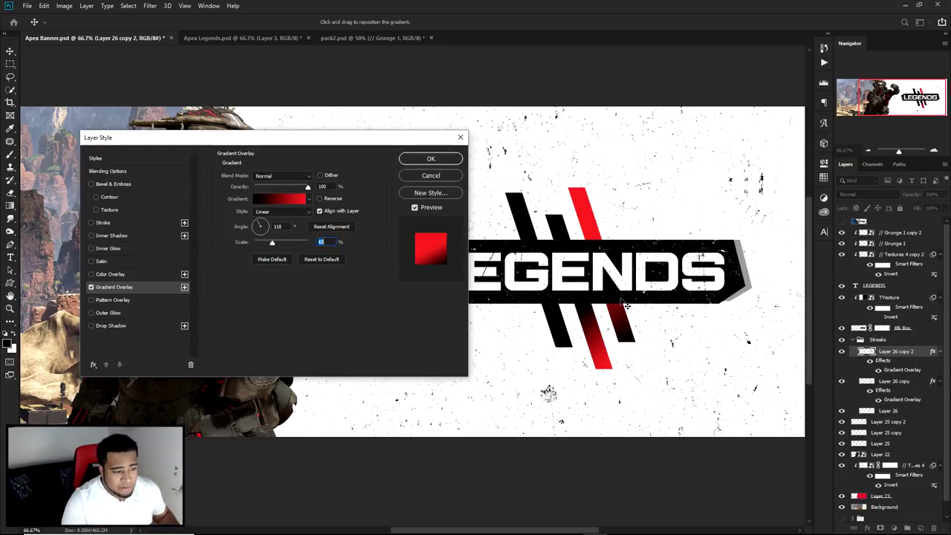
pyautogui.moveTo(607, 289); pyautogui.dragTo(596, 254)
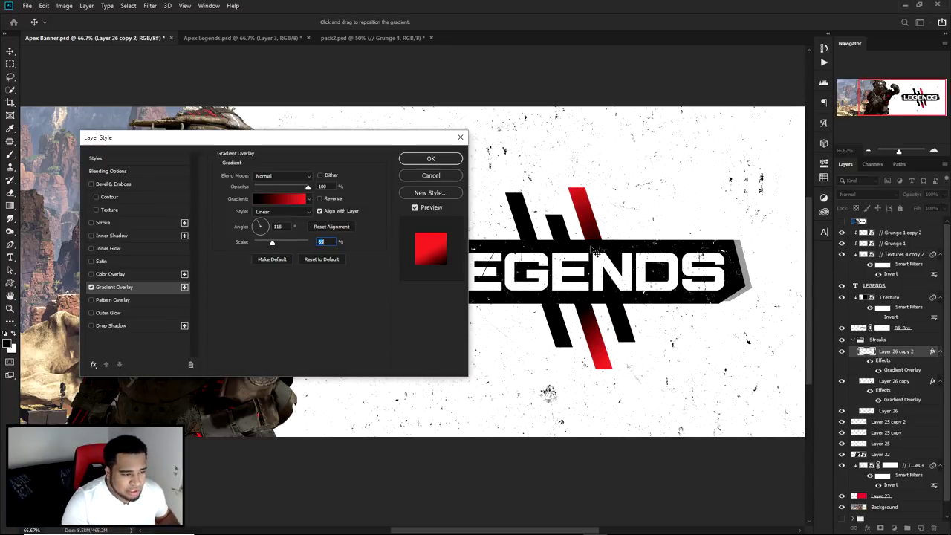
# Change the right-hand streak gradient's red stop to the dark grey 51595b and apply the layer style.
pyautogui.click(301, 200)
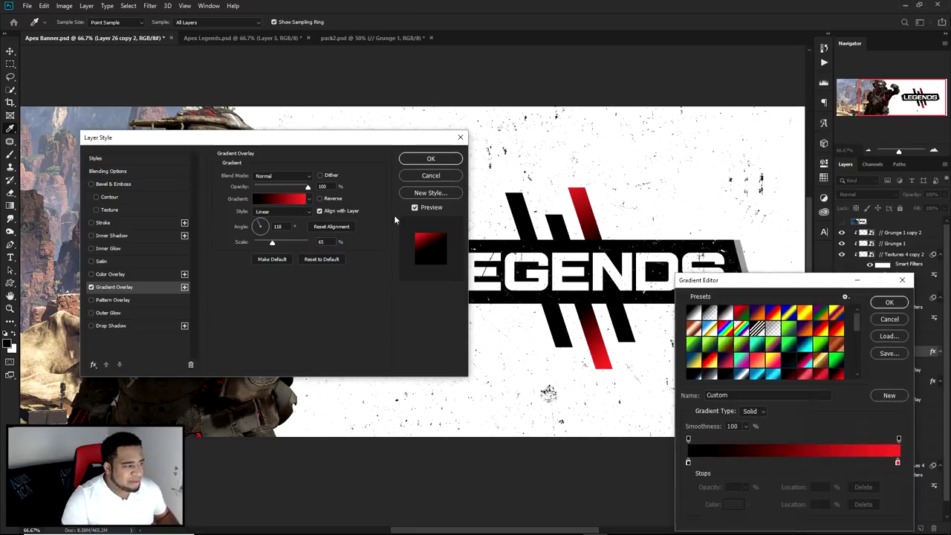
pyautogui.doubleClick(898, 461)
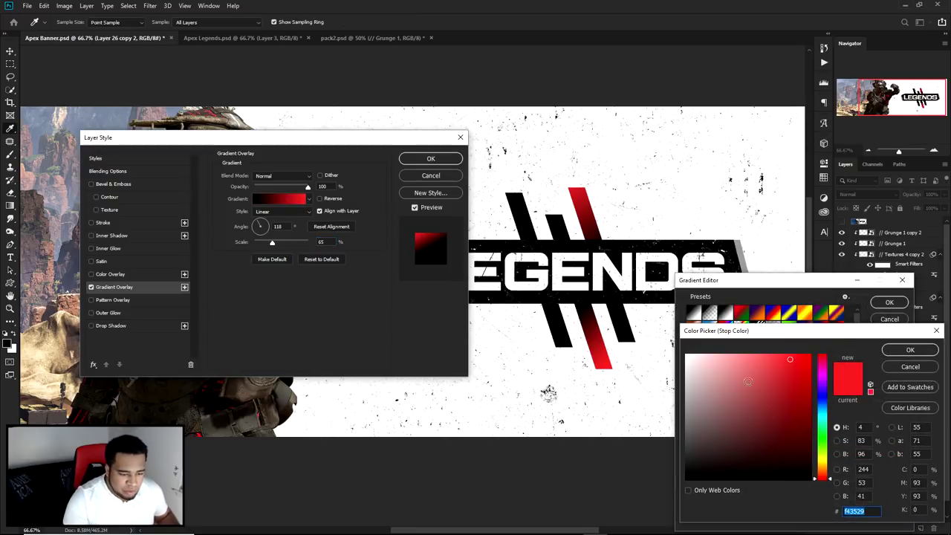
pyautogui.click(822, 412)
pyautogui.moveTo(702, 390); pyautogui.dragTo(699, 436)
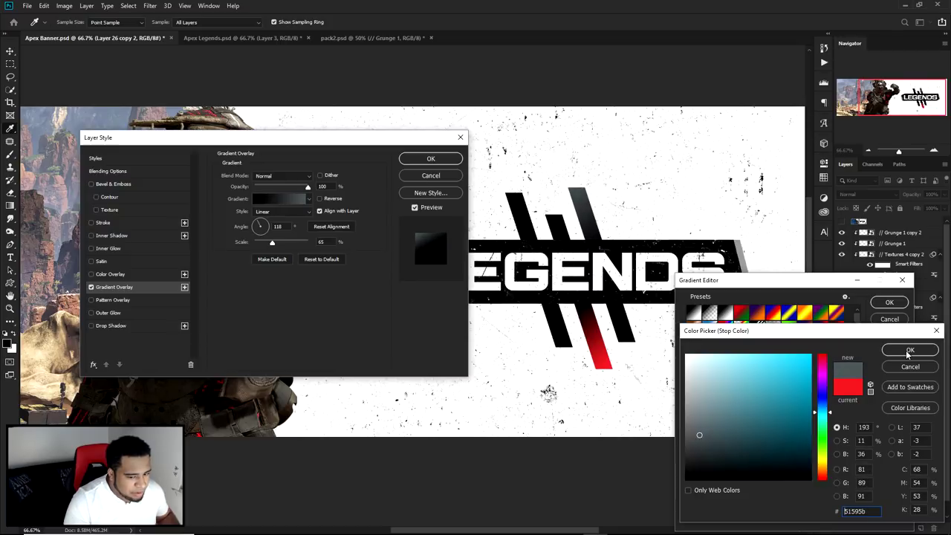
pyautogui.moveTo(870, 510); pyautogui.dragTo(837, 512)
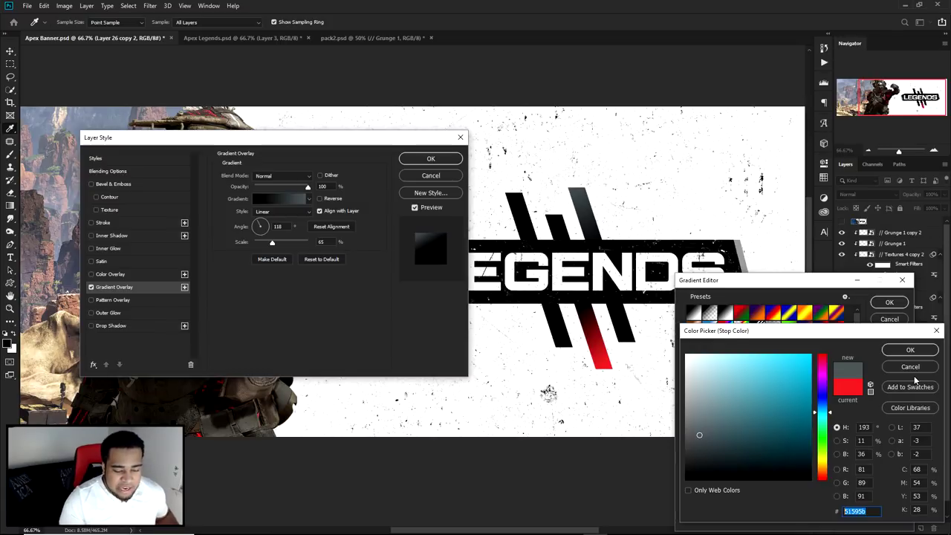
pyautogui.click(910, 350)
pyautogui.click(889, 305)
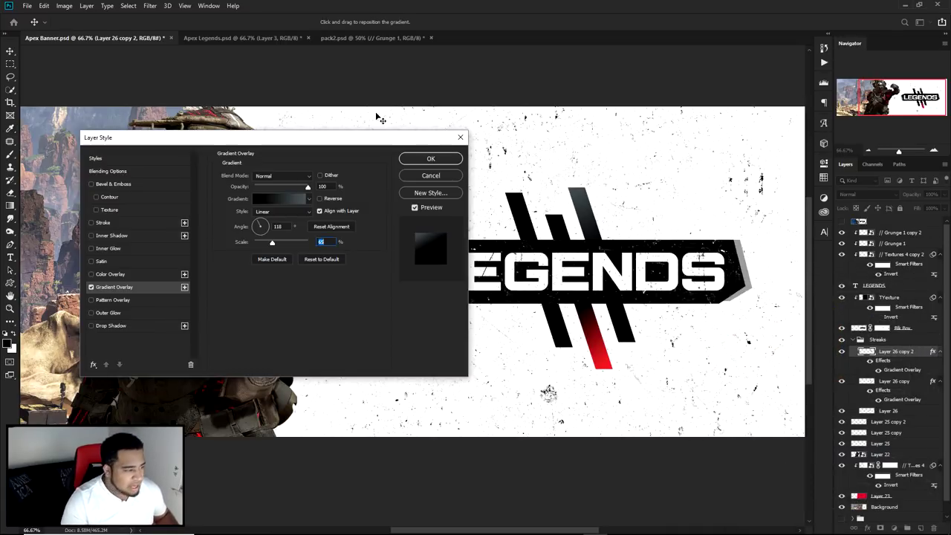
pyautogui.click(431, 157)
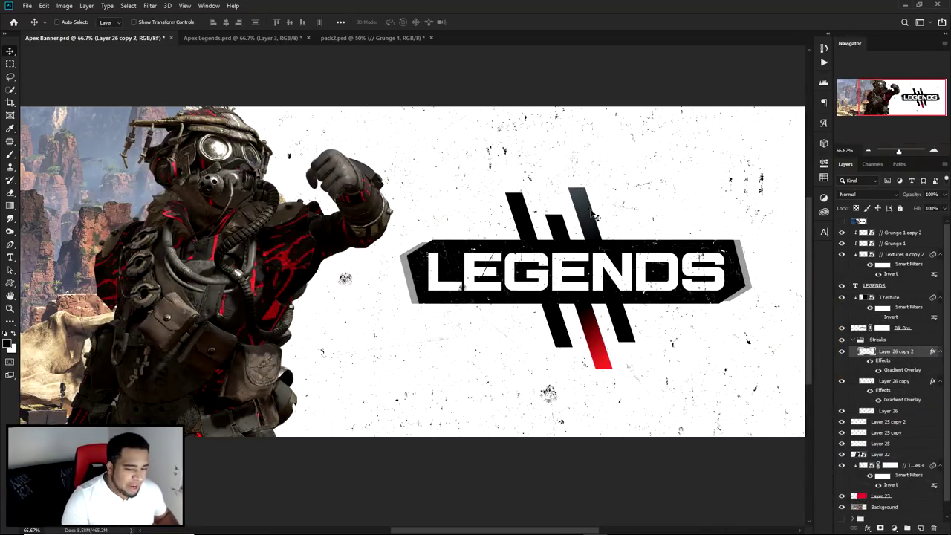
# Copy the right-hand streak's layer style and paste it onto the left-hand streak's layer, Layer 26.
pyautogui.rightClick(915, 355)
pyautogui.click(806, 341)
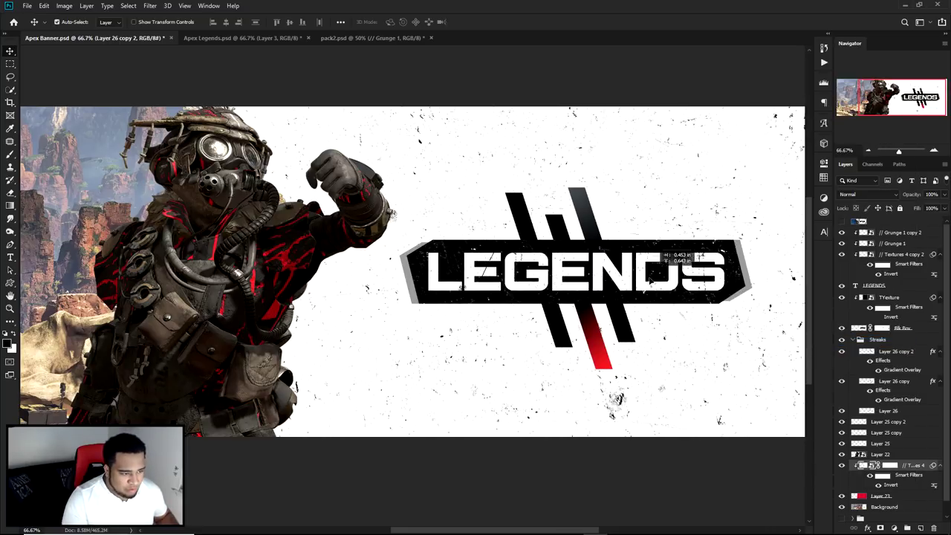
pyautogui.moveTo(599, 332)
pyautogui.mouseDown()
pyautogui.moveTo(610, 348)
pyautogui.moveTo(594, 330)
pyautogui.mouseUp()
pyautogui.rightClick(904, 413)
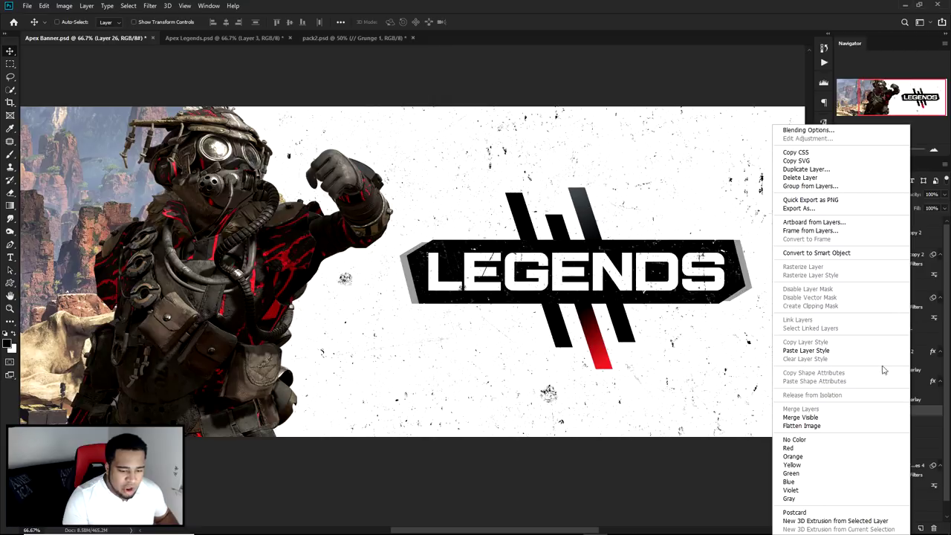
pyautogui.click(817, 350)
# View the whole banner at 50% and compare it with the finished example.
pyautogui.hotkey('ctrl', '-')
pyautogui.hotkey('ctrl', '+')
pyautogui.hotkey('ctrl', '-')
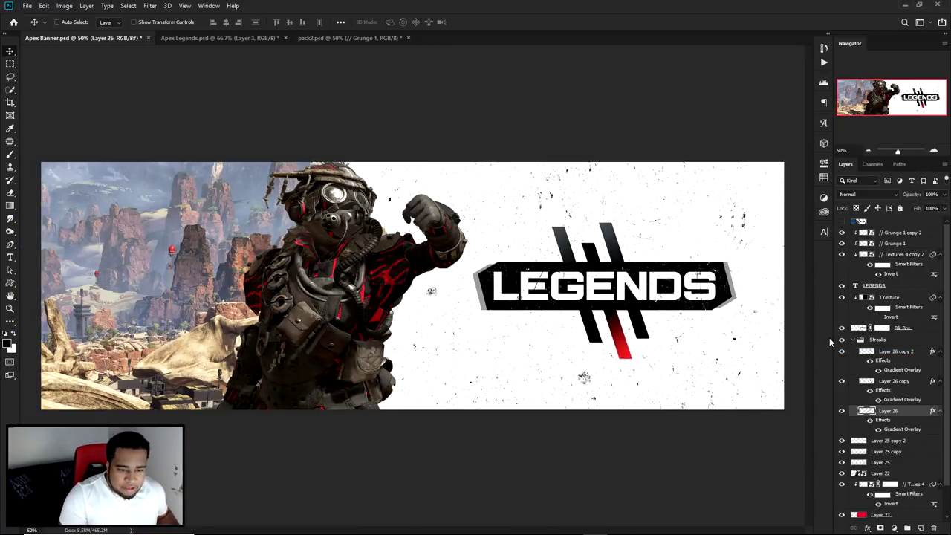
pyautogui.click(841, 222)
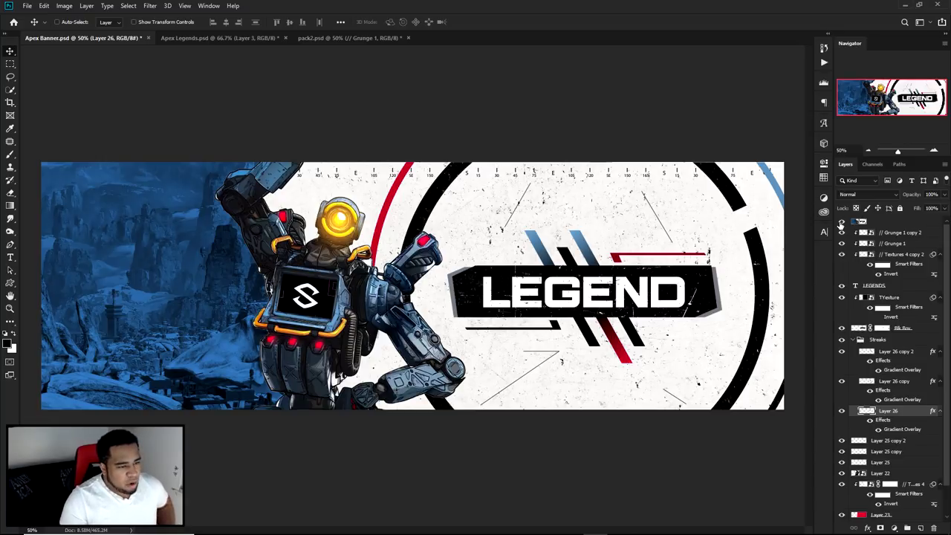
pyautogui.click(841, 223)
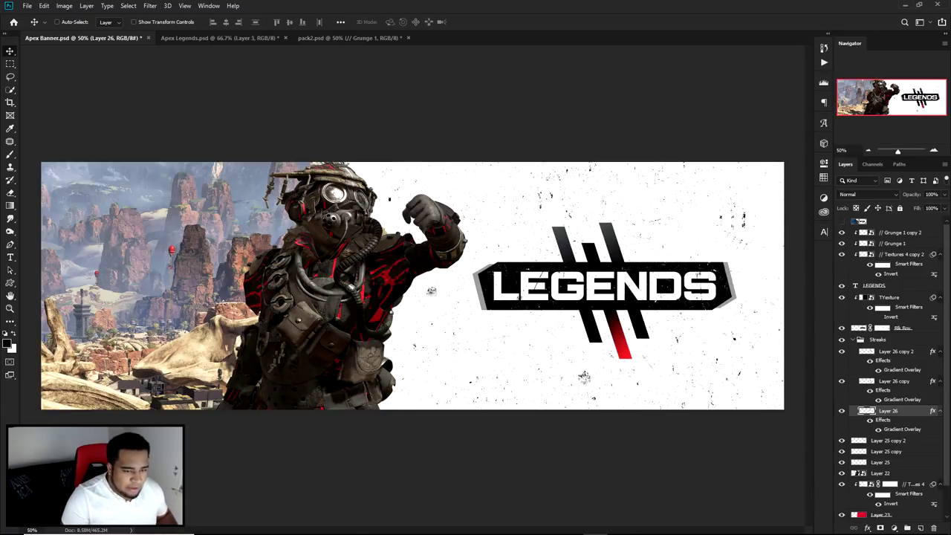
# Switch to Illustrator, hide the circle layers Layer 2 copy and Layer 2, and bring the compass scale artwork into the banner as a smart object.
pyautogui.click(576, 524)
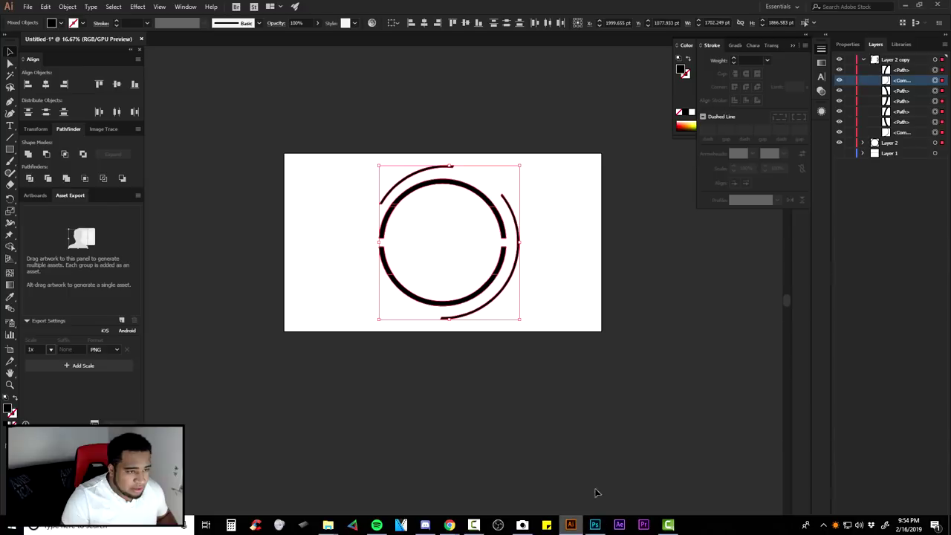
pyautogui.click(840, 60)
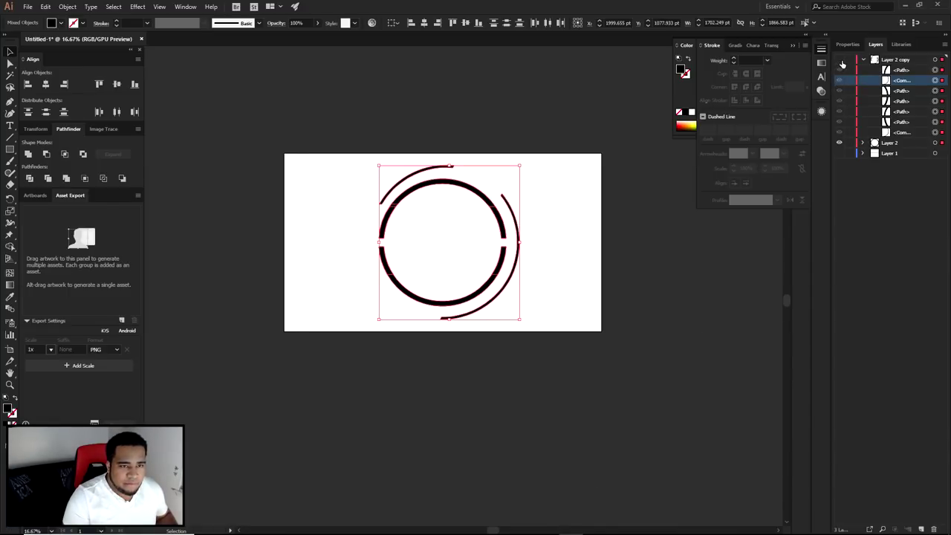
pyautogui.click(839, 143)
pyautogui.moveTo(453, 234); pyautogui.dragTo(432, 291)
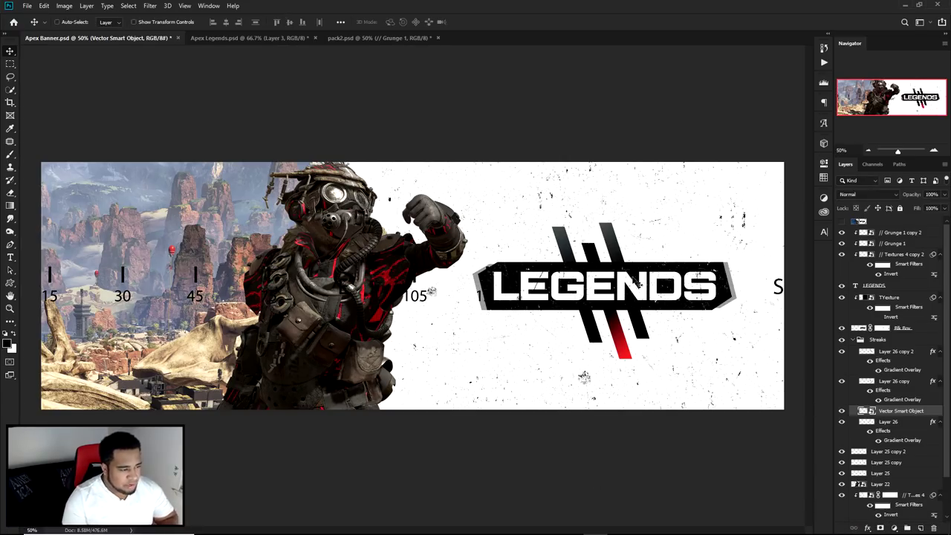
# Scale the compass strip down to about 6.6% and place it along the white area's upper edge, as in the finished example.
pyautogui.moveTo(783, 266); pyautogui.dragTo(479, 286)
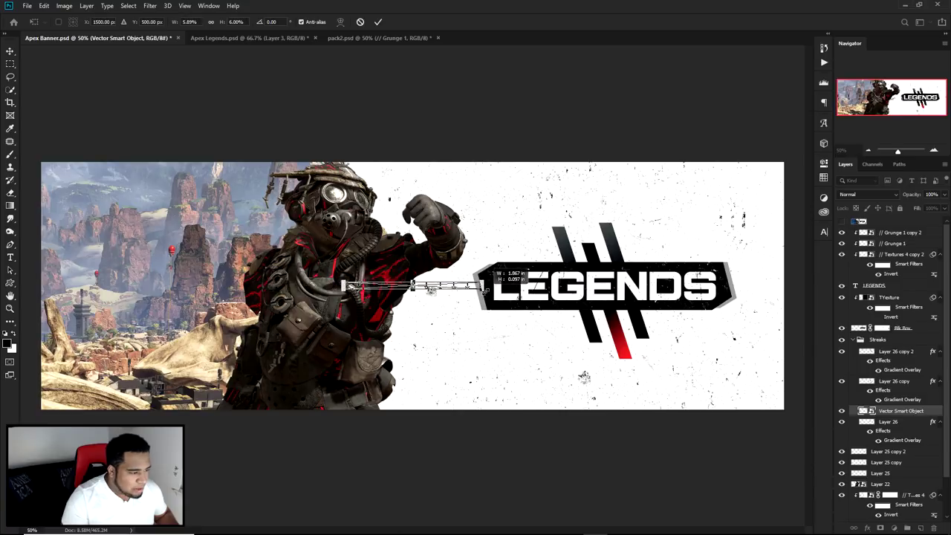
pyautogui.press('Return')
pyautogui.click(842, 222)
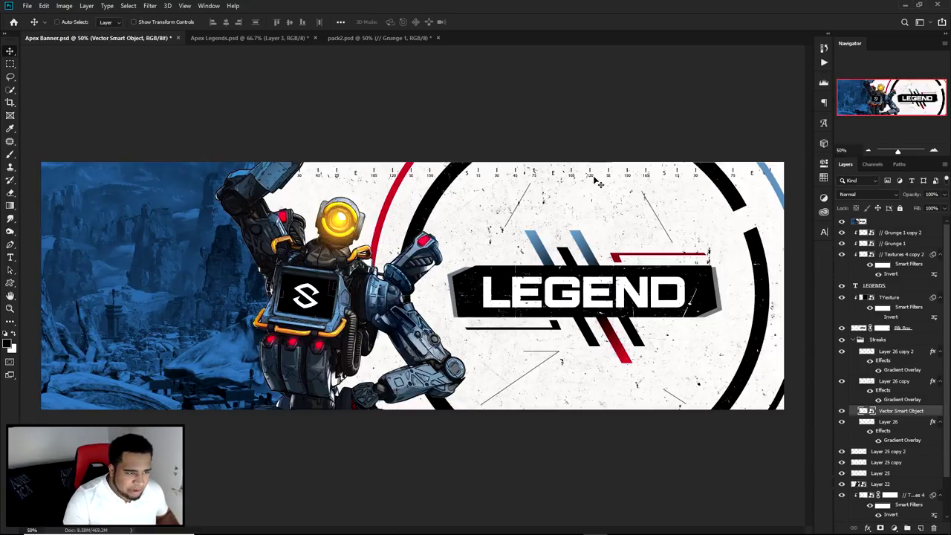
pyautogui.click(842, 222)
pyautogui.moveTo(482, 303); pyautogui.dragTo(637, 165)
pyautogui.hotkey('ctrl', '+')
pyautogui.hotkey('ctrl', 't')
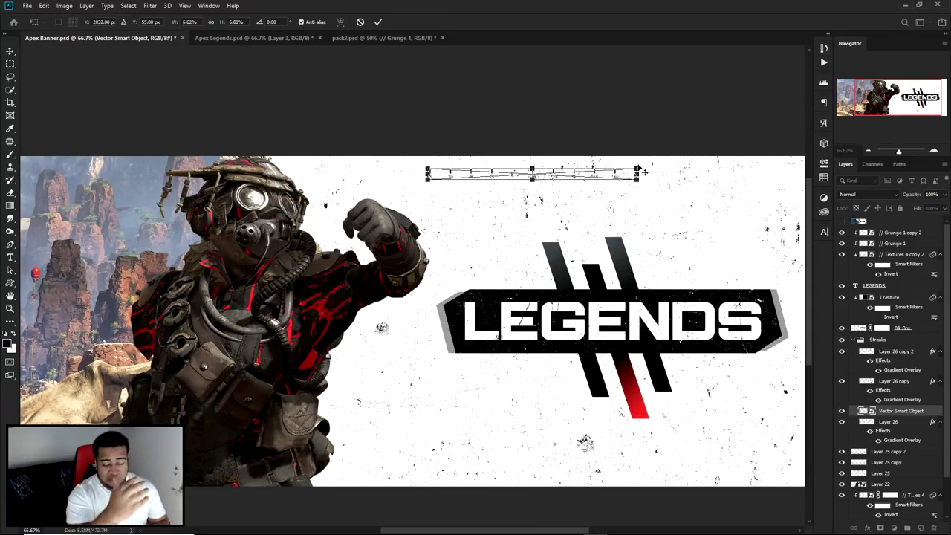
pyautogui.press('Return')
# Duplicate the compass strip twice in a row along the banner's upper edge and shift all three strips together to align them.
pyautogui.moveTo(599, 171); pyautogui.dragTo(735, 175)
pyautogui.moveTo(593, 175); pyautogui.dragTo(638, 176)
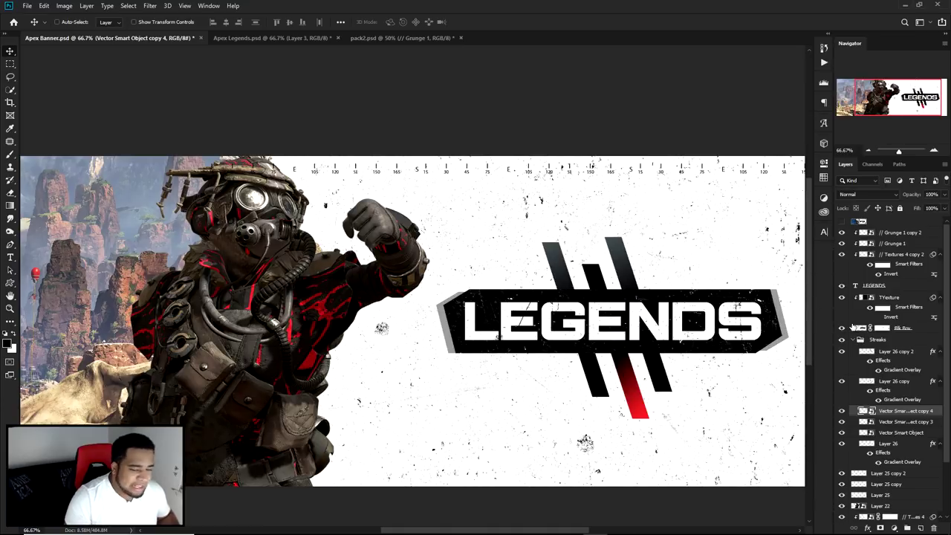
pyautogui.keyDown('shift'); pyautogui.click(885, 433); pyautogui.keyUp('shift')
pyautogui.hotkey('ctrl', '-')
pyautogui.moveTo(479, 193); pyautogui.dragTo(589, 223)
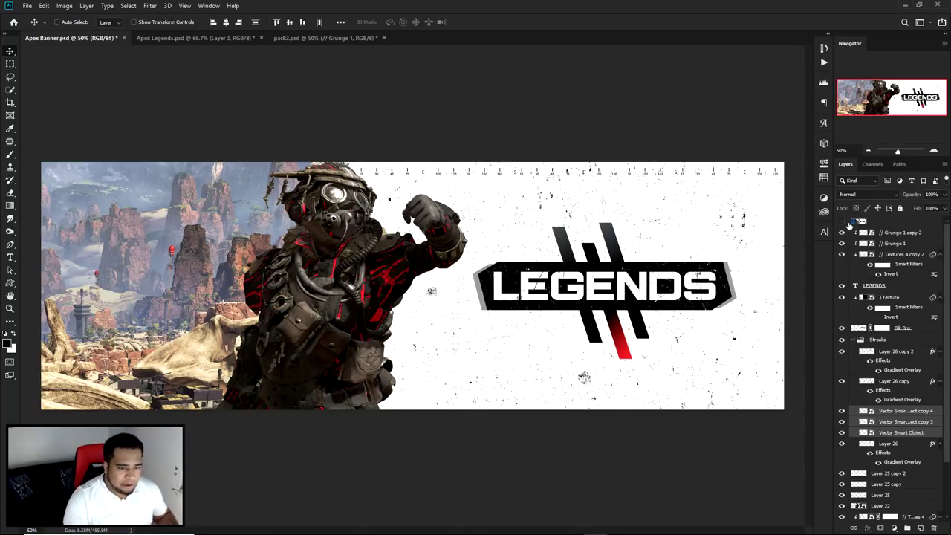
# Check the accent shapes in the finished example, collapse the Streaks group and add a new layer between it and the Blk Box layer.
pyautogui.click(842, 221)
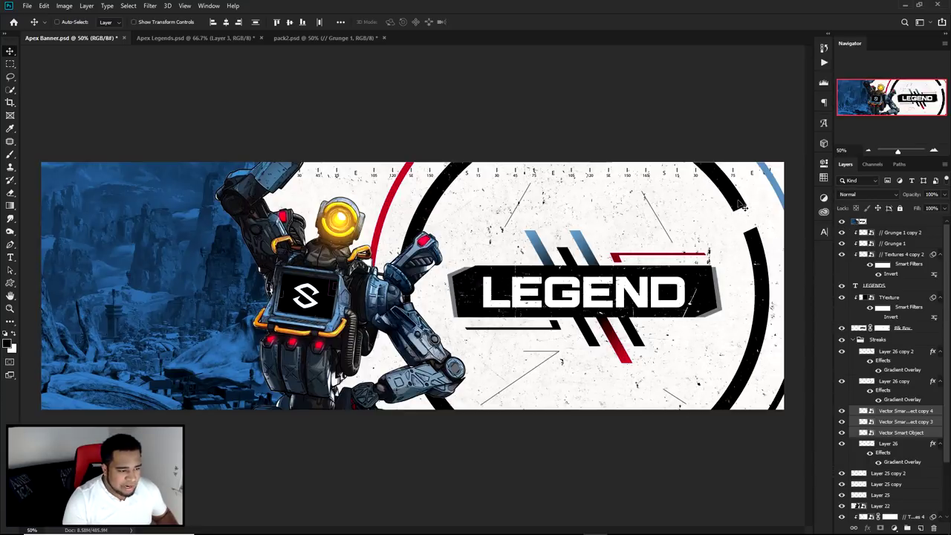
pyautogui.click(842, 221)
pyautogui.scroll(1, 657, 273)
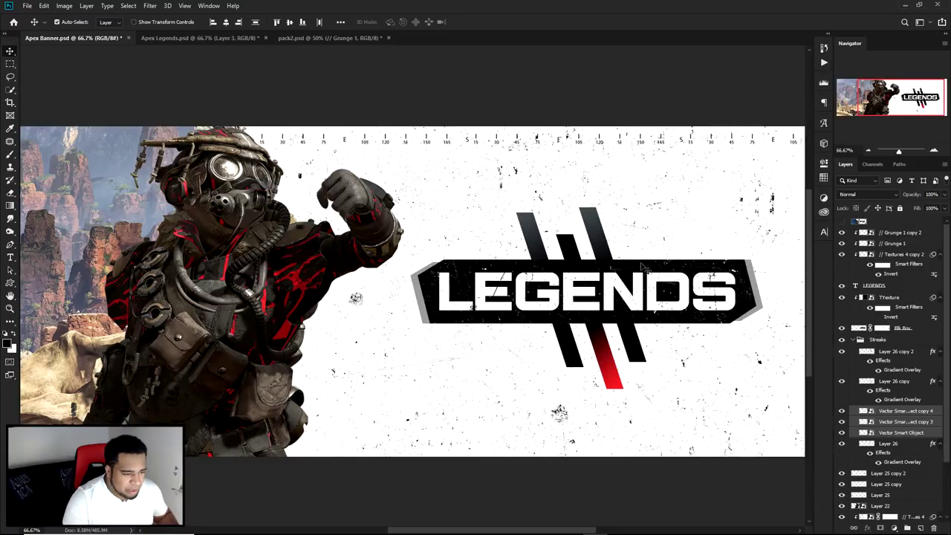
pyautogui.click(641, 266)
pyautogui.click(895, 339)
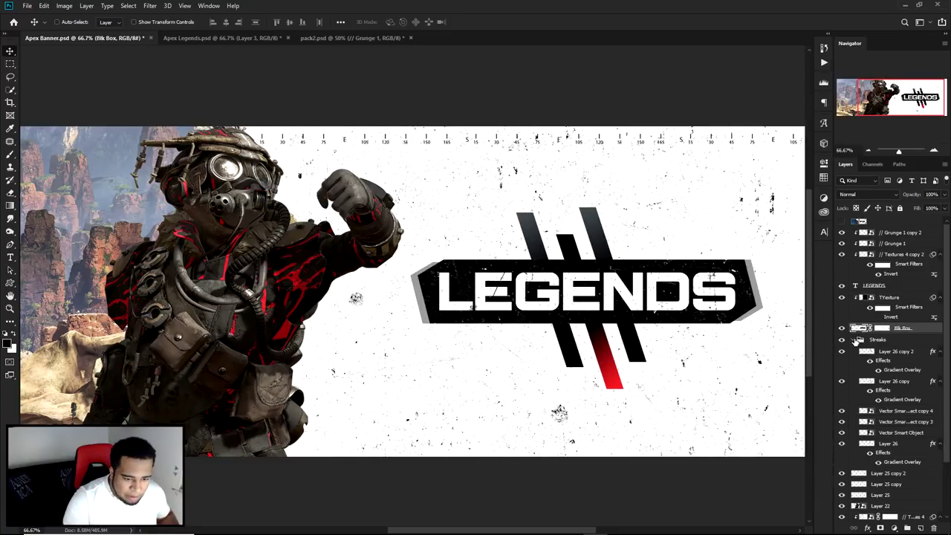
pyautogui.click(860, 339)
pyautogui.click(920, 527)
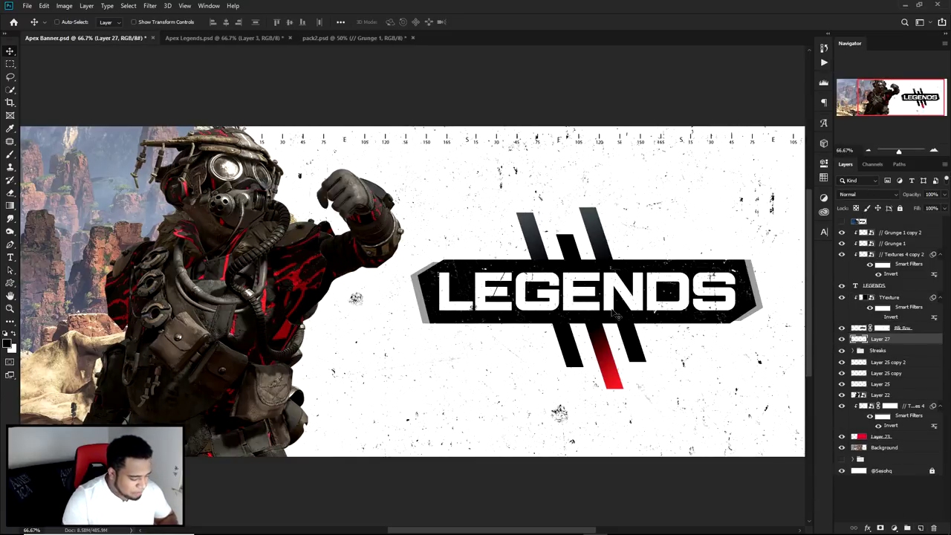
# Draw a closed Pen path just above the title plate beside the right-hand streak: a slanted block extending into a long bar with an angled end.
pyautogui.press('p')
pyautogui.scroll(3, 615, 256)
pyautogui.click(611, 295)
pyautogui.click(596, 249)
pyautogui.moveTo(635, 258); pyautogui.dragTo(477, 230)
pyautogui.click(487, 222)
pyautogui.moveTo(488, 240); pyautogui.dragTo(393, 227)
pyautogui.click(392, 225)
pyautogui.click(764, 229)
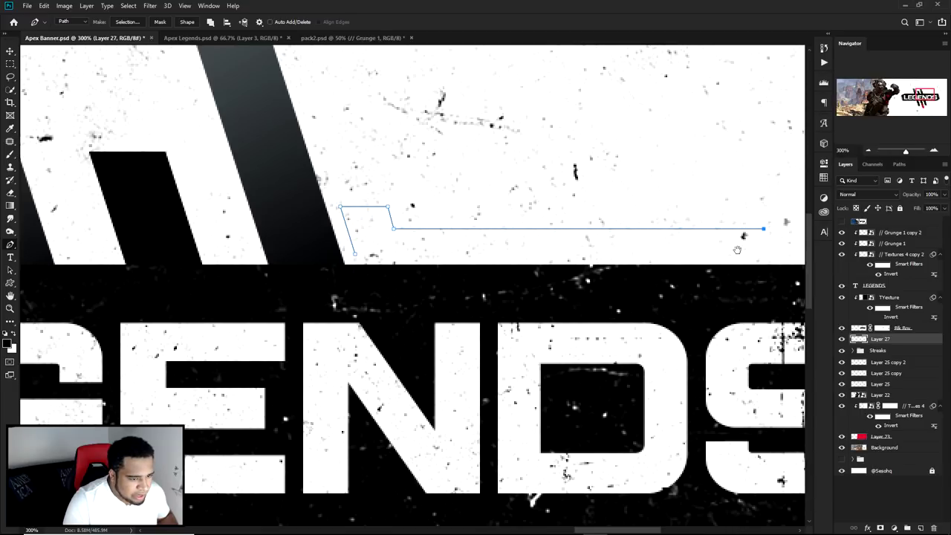
pyautogui.moveTo(737, 249); pyautogui.dragTo(728, 254)
pyautogui.click(728, 254)
pyautogui.click(347, 259)
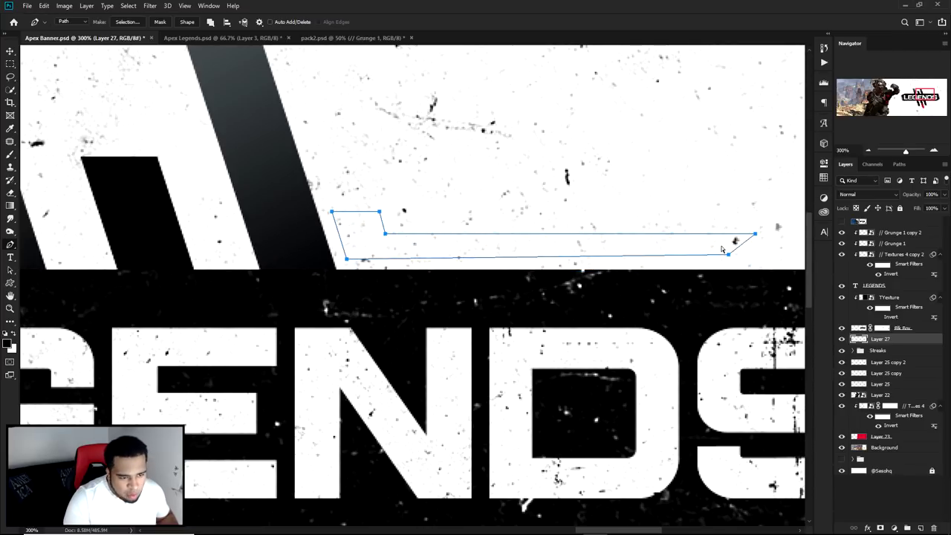
# Level the path's lower edge, thin the bar by lowering its upper edge, shorten its pointed end and adjust the block's upper corner anchor.
pyautogui.moveTo(728, 255); pyautogui.dragTo(728, 260)
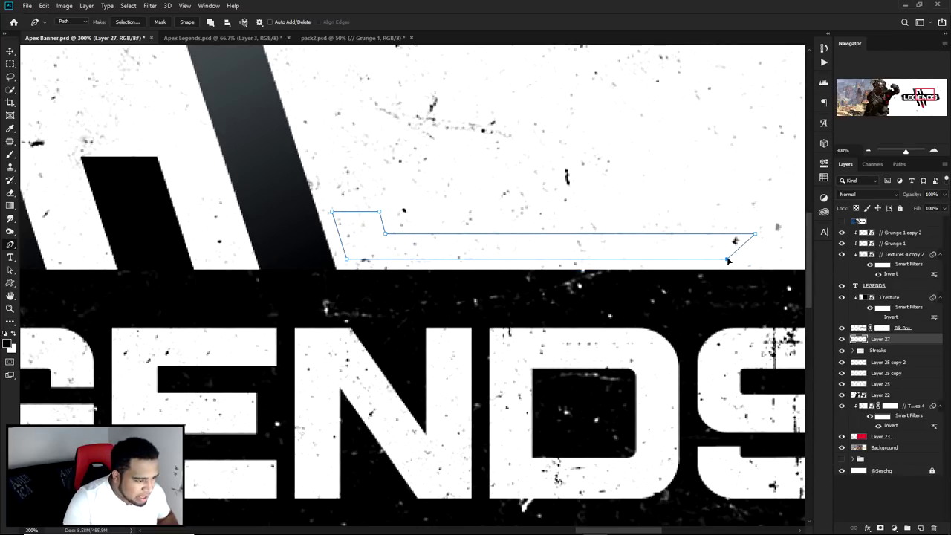
pyautogui.hscroll(3, 401, 223)
pyautogui.keyDown('ctrl'); pyautogui.click(324, 232); pyautogui.keyUp('ctrl')
pyautogui.moveTo(309, 237)
pyautogui.mouseDown()
pyautogui.moveTo(312, 250)
pyautogui.moveTo(310, 241)
pyautogui.mouseUp()
pyautogui.keyDown('ctrl'); pyautogui.click(678, 242); pyautogui.keyUp('ctrl')
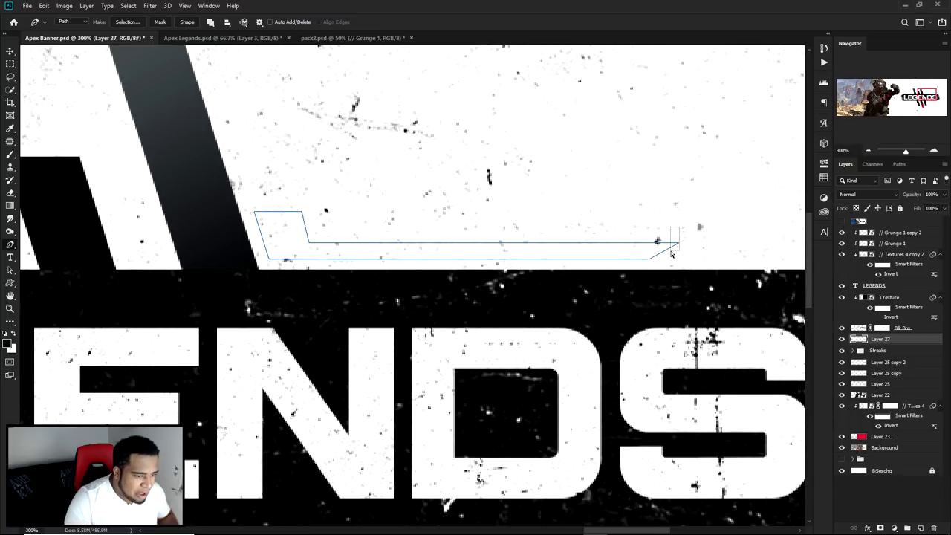
pyautogui.moveTo(678, 243); pyautogui.dragTo(669, 245)
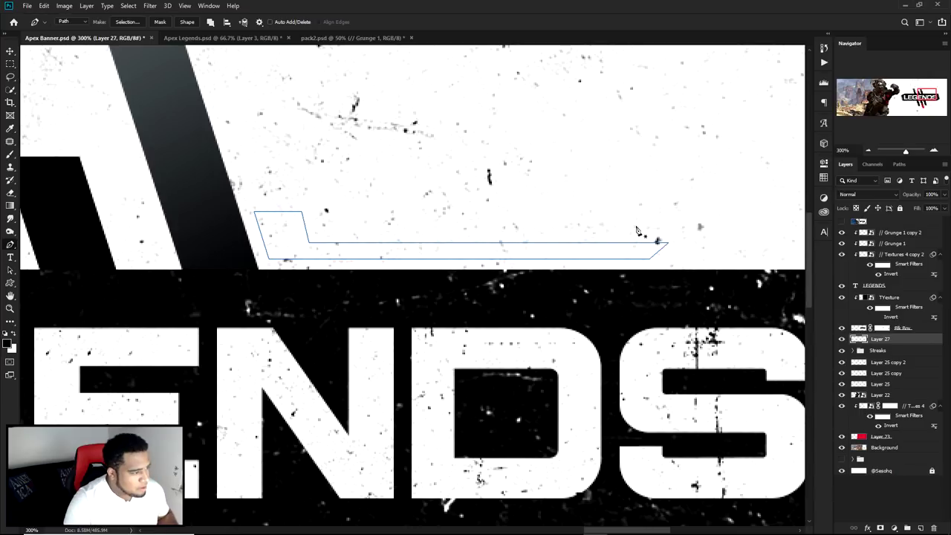
pyautogui.keyDown('ctrl'); pyautogui.click(300, 212); pyautogui.keyUp('ctrl')
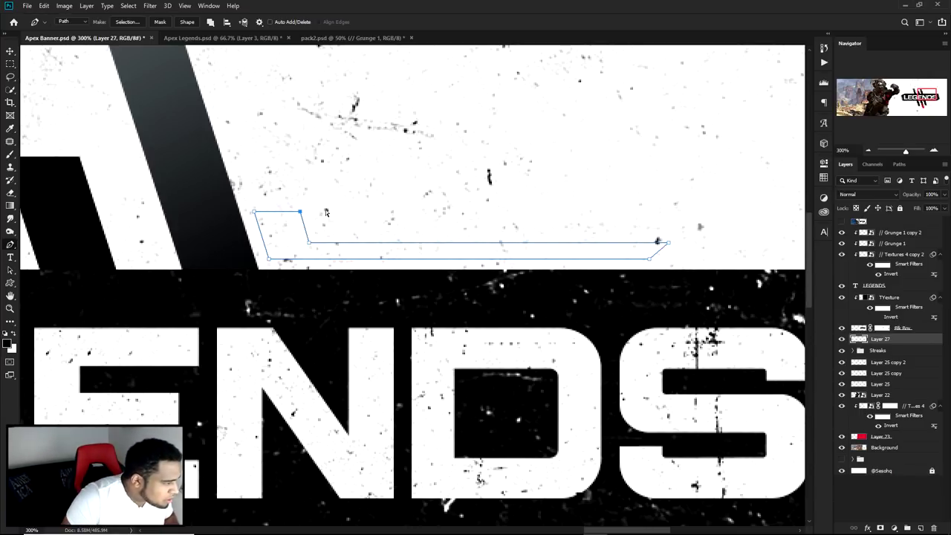
# Nudge the accent block's upper corner anchor slightly inward, fill the closed path with solid red and delete the path.
pyautogui.press('Left')
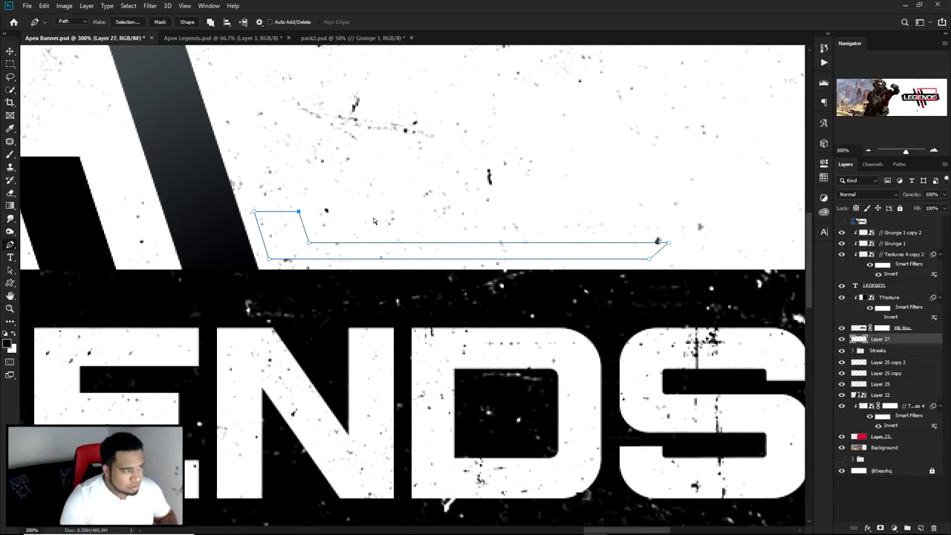
pyautogui.hotkey('ctrl', '-')
pyautogui.hotkey('ctrl', '-')
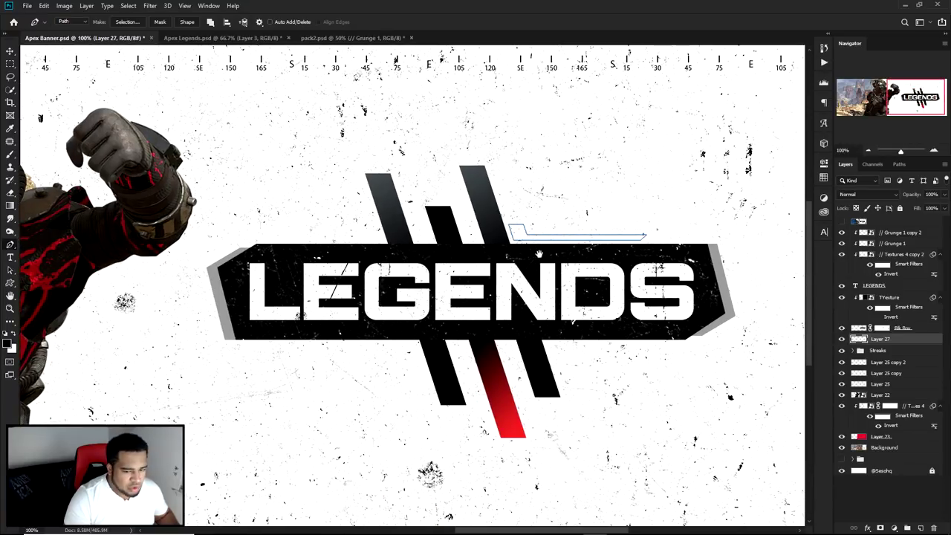
pyautogui.rightClick(571, 220)
pyautogui.click(590, 272)
pyautogui.click(687, 187)
pyautogui.click(676, 212)
pyautogui.write('ff0000')
pyautogui.click(909, 349)
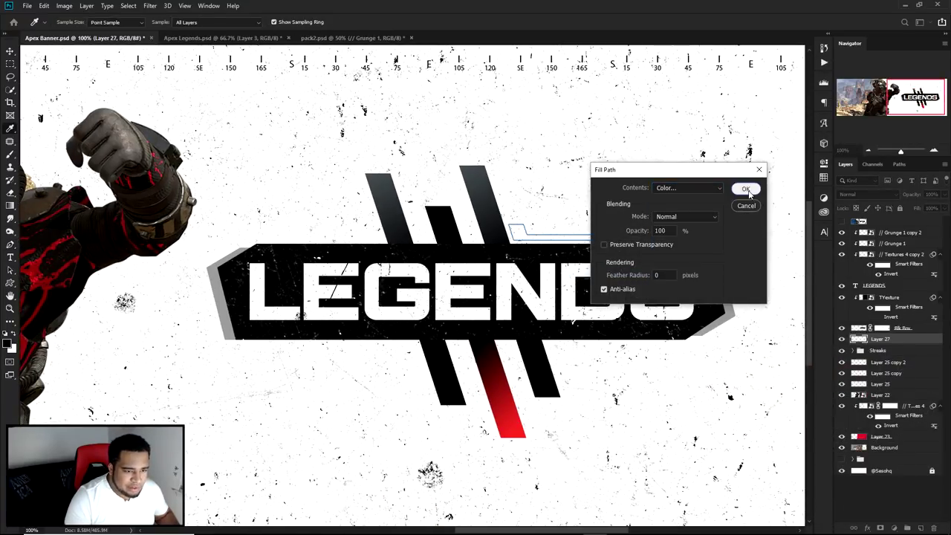
pyautogui.click(745, 188)
pyautogui.rightClick(615, 205)
pyautogui.click(639, 213)
# Duplicate the red accent to just below the title plate beside the left streak and flip the copy vertically and horizontally.
pyautogui.press('v')
pyautogui.moveTo(587, 233); pyautogui.dragTo(367, 364)
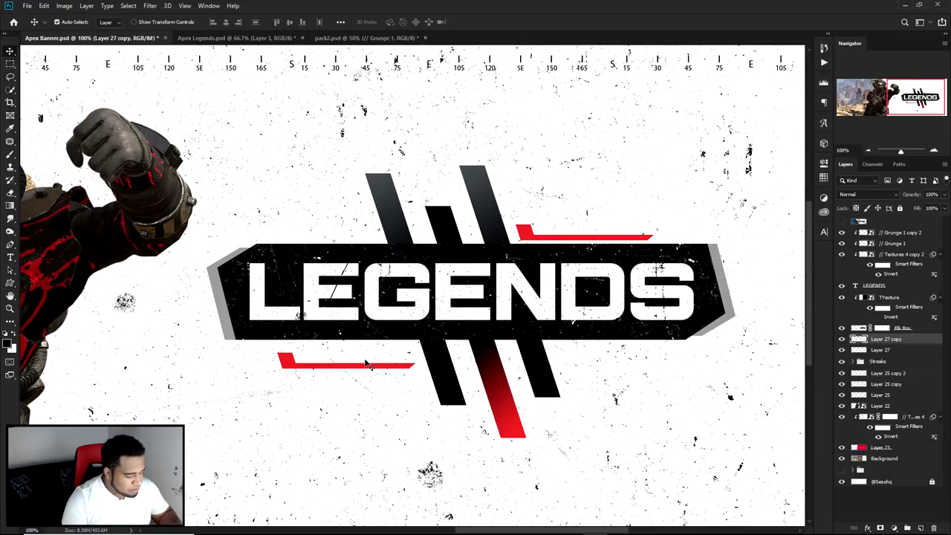
pyautogui.hotkey('ctrl', 't')
pyautogui.rightClick(377, 345)
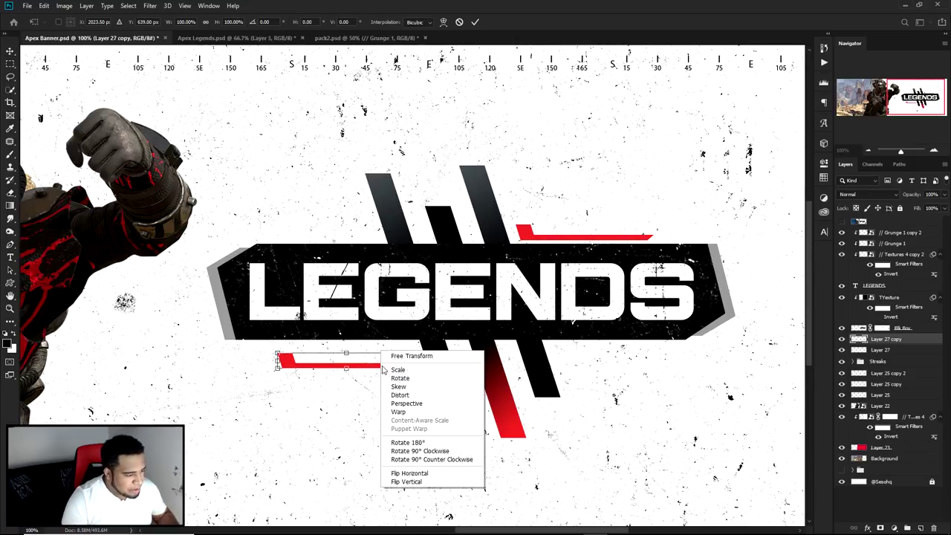
pyautogui.click(405, 478)
pyautogui.rightClick(392, 361)
pyautogui.click(424, 494)
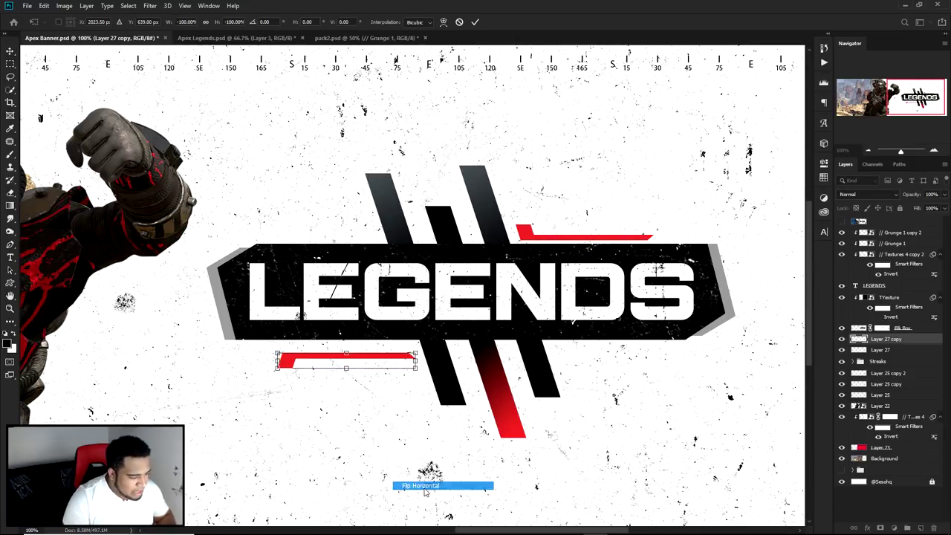
pyautogui.press('Return')
# Fine-tune both red accents' positions so each sits close to the title plate and parallel to its neighbouring streak.
pyautogui.scroll(3, 405, 359)
pyautogui.moveTo(429, 387); pyautogui.dragTo(428, 364)
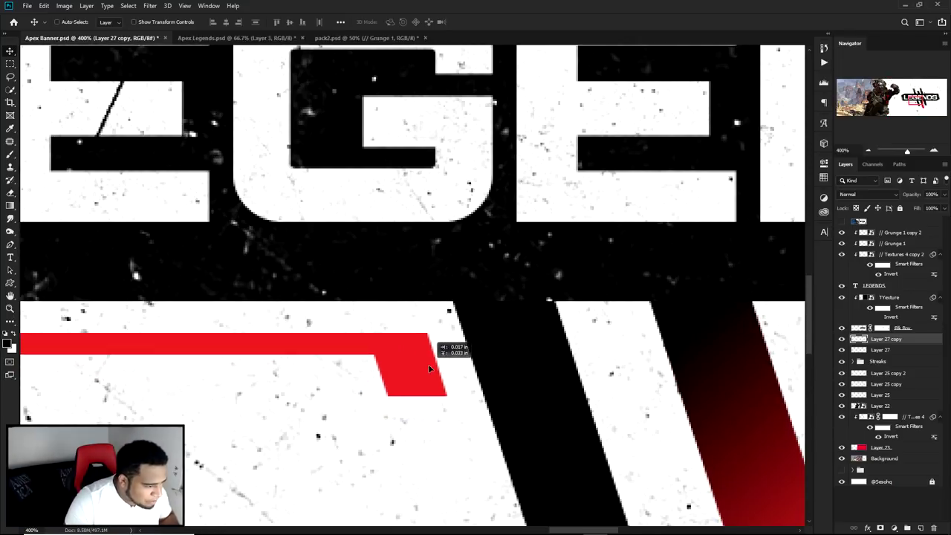
pyautogui.scroll(-4, 428, 364)
pyautogui.click(540, 244)
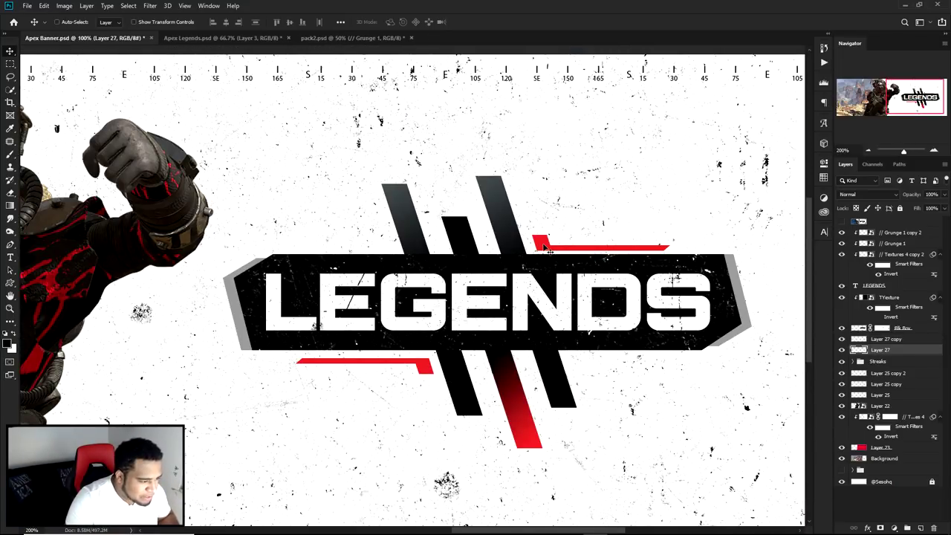
pyautogui.scroll(2, 541, 244)
pyautogui.moveTo(541, 236); pyautogui.dragTo(542, 240)
pyautogui.scroll(-4, 543, 239)
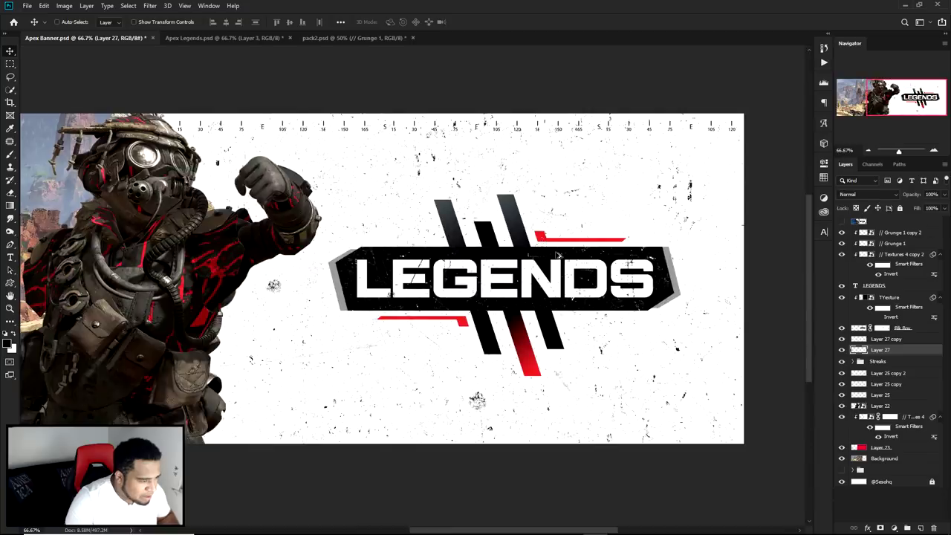
# Spread the accents outward: shift the lower one left and the upper one right, toward the title plate's ends.
pyautogui.scroll(1, 621, 319)
pyautogui.scroll(1, 621, 320)
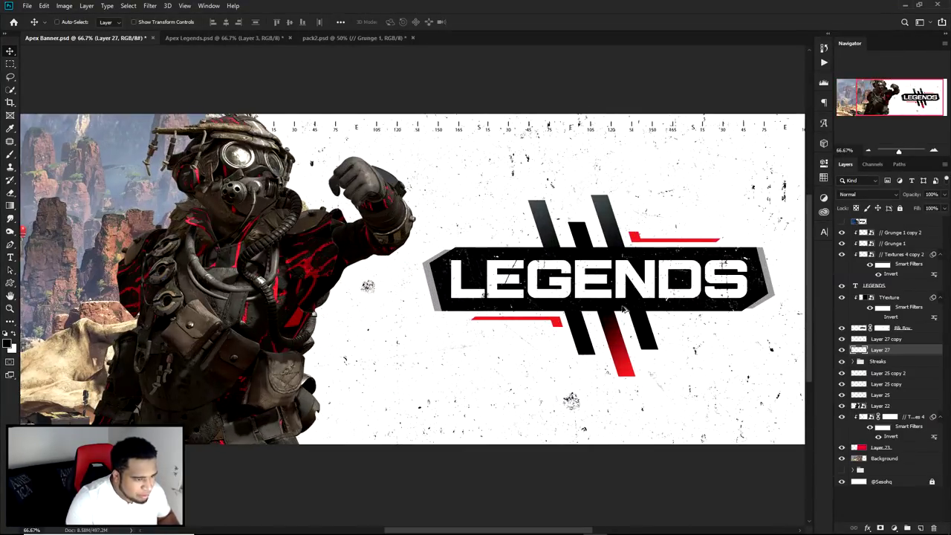
pyautogui.moveTo(620, 319); pyautogui.dragTo(586, 325)
pyautogui.moveTo(520, 335); pyautogui.dragTo(458, 341)
pyautogui.moveTo(605, 247); pyautogui.dragTo(666, 249)
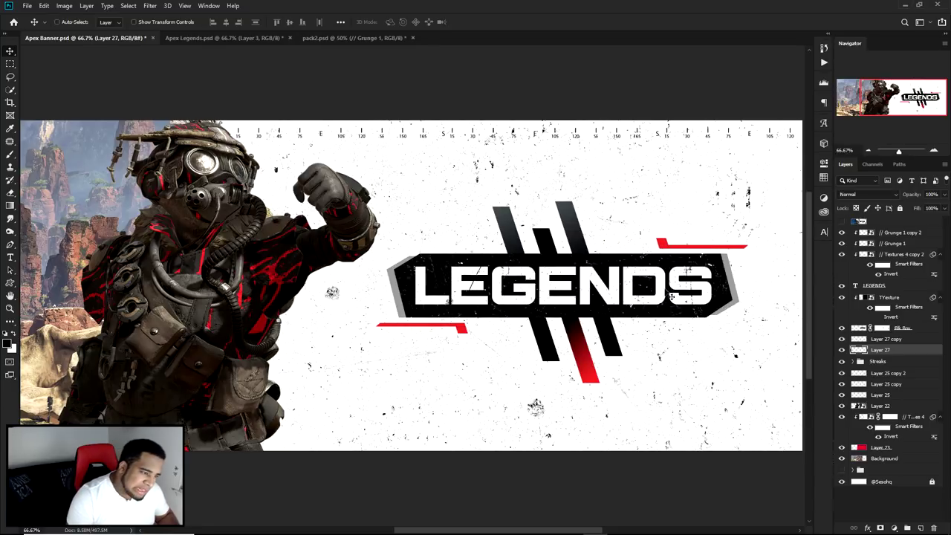
# Turn both accent shapes black by applying Hue/Saturation with Lightness -100 to Layer 27 and Layer 27 copy.
pyautogui.moveTo(661, 311); pyautogui.dragTo(646, 346)
pyautogui.hotkey('ctrl', 'u')
pyautogui.moveTo(720, 406); pyautogui.dragTo(630, 402)
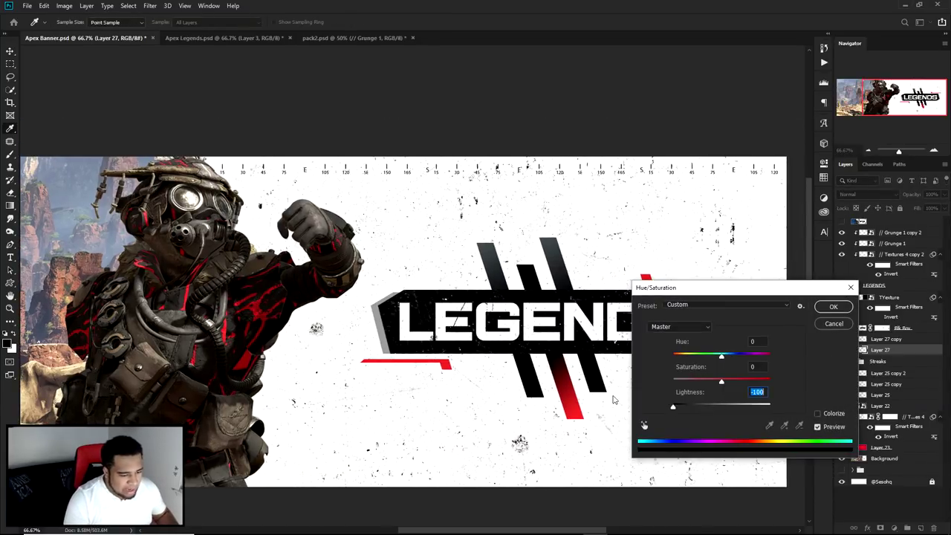
pyautogui.click(832, 309)
pyautogui.click(886, 339)
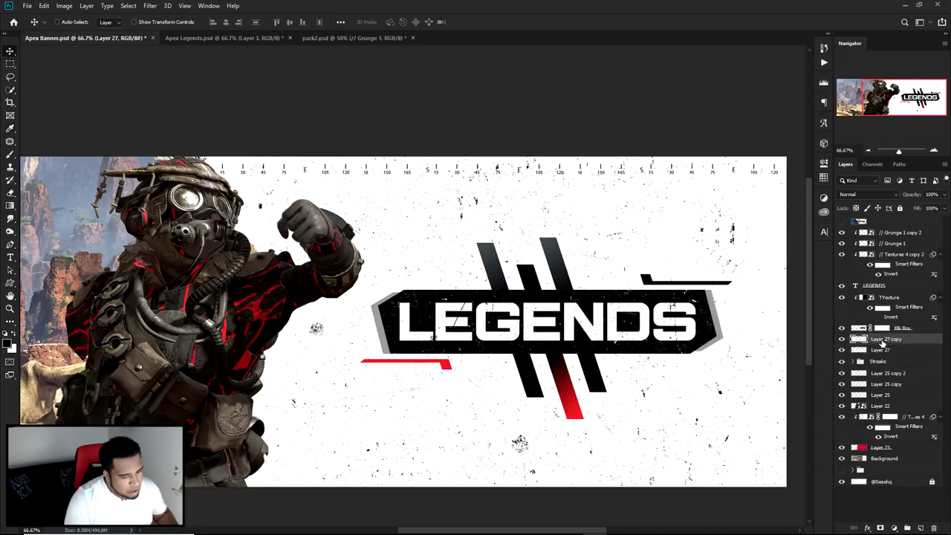
pyautogui.hotkey('ctrl', 'alt', 'u')
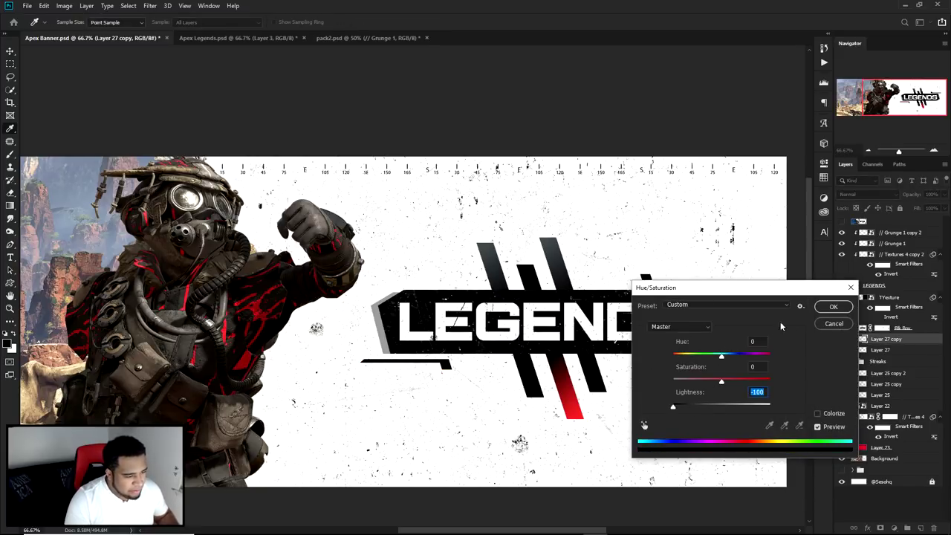
pyautogui.click(826, 311)
# Show the finished example briefly to compare its accents and rings with the banner, and hide it again.
pyautogui.hotkey('ctrl', '-')
pyautogui.scroll(1, 599, 374)
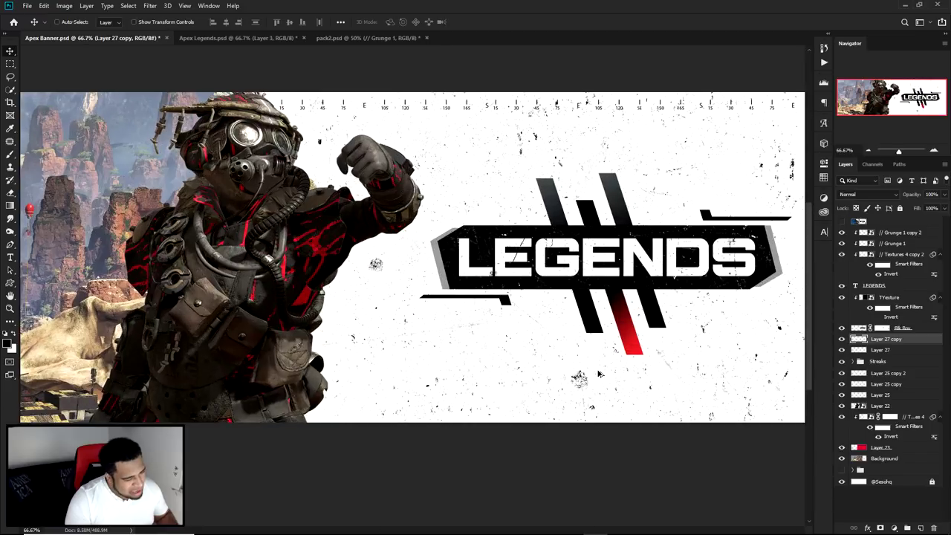
pyautogui.click(842, 222)
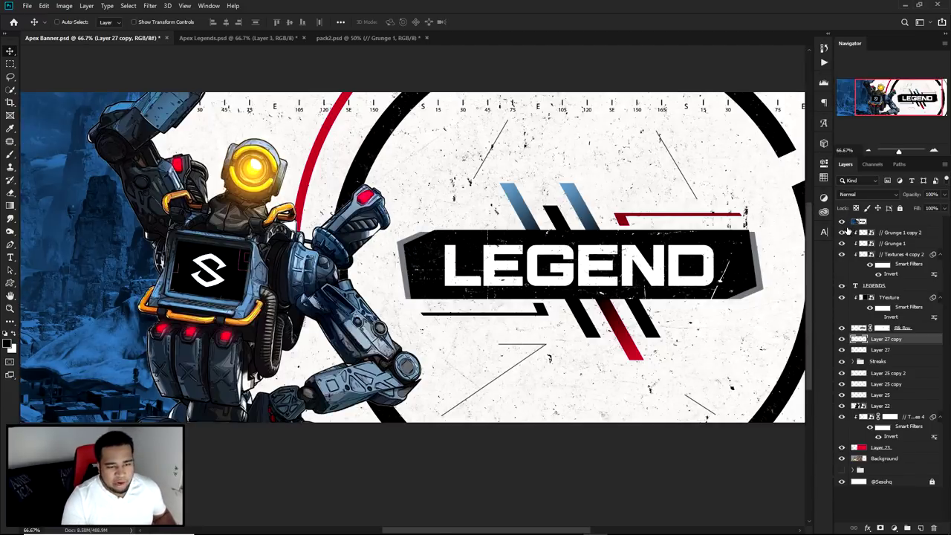
pyautogui.click(842, 223)
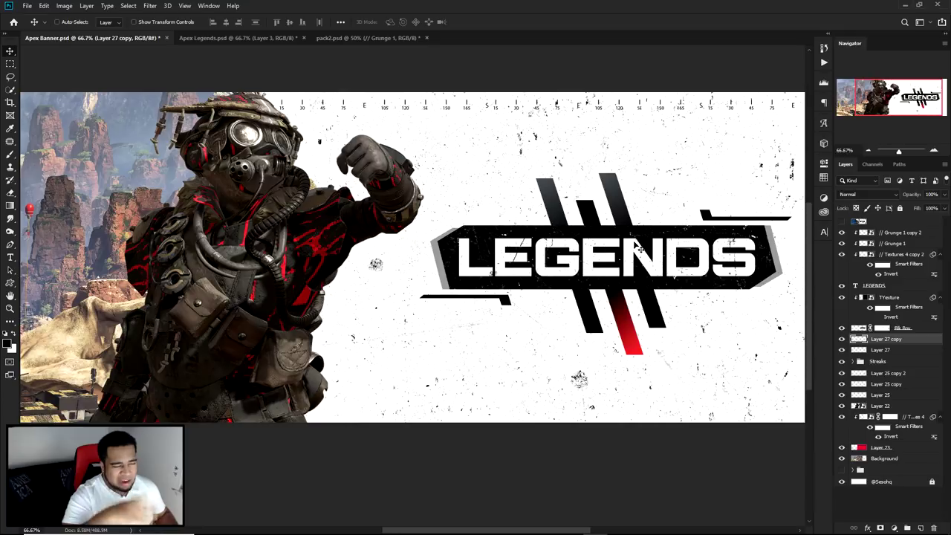
pyautogui.hotkey('ctrl', '-')
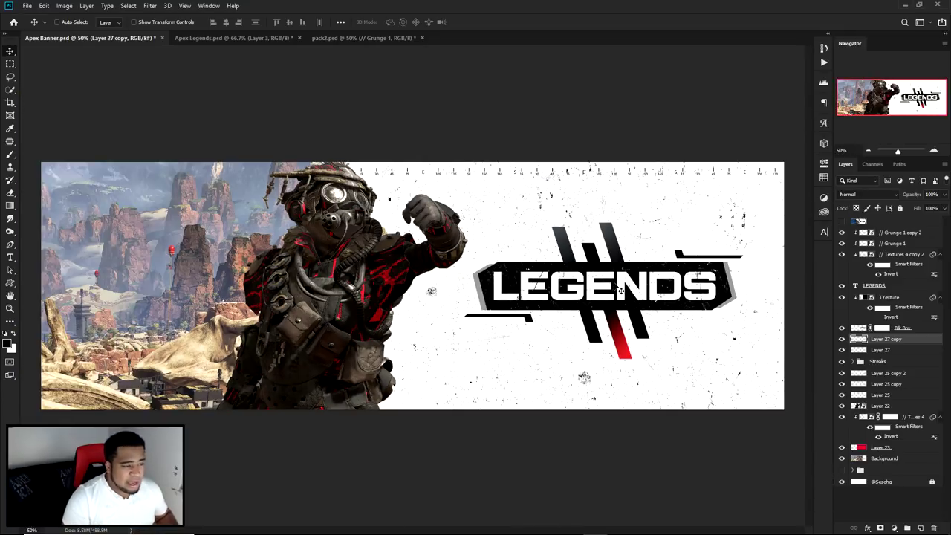
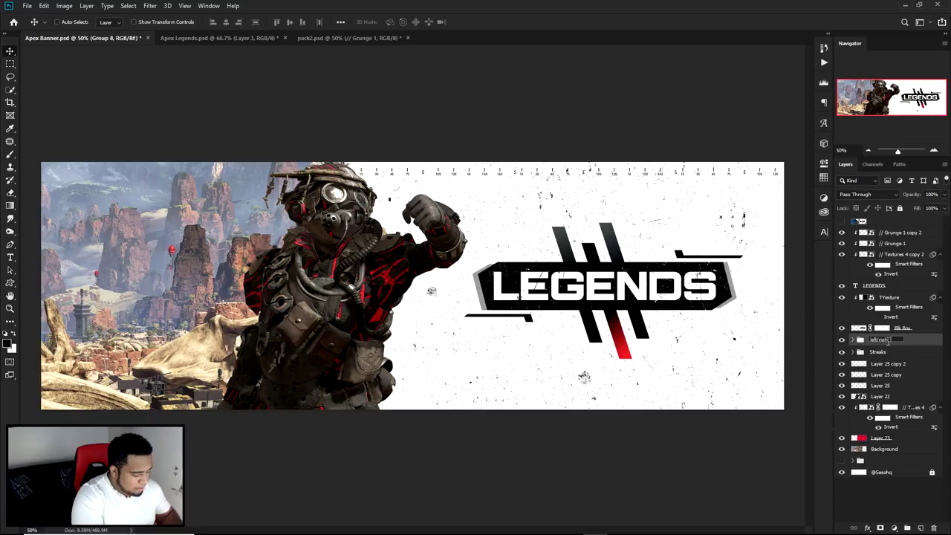
# Name the accent shapes' group "left/right things" and add a new layer directly above it.
pyautogui.write('s')
pyautogui.press('Return')
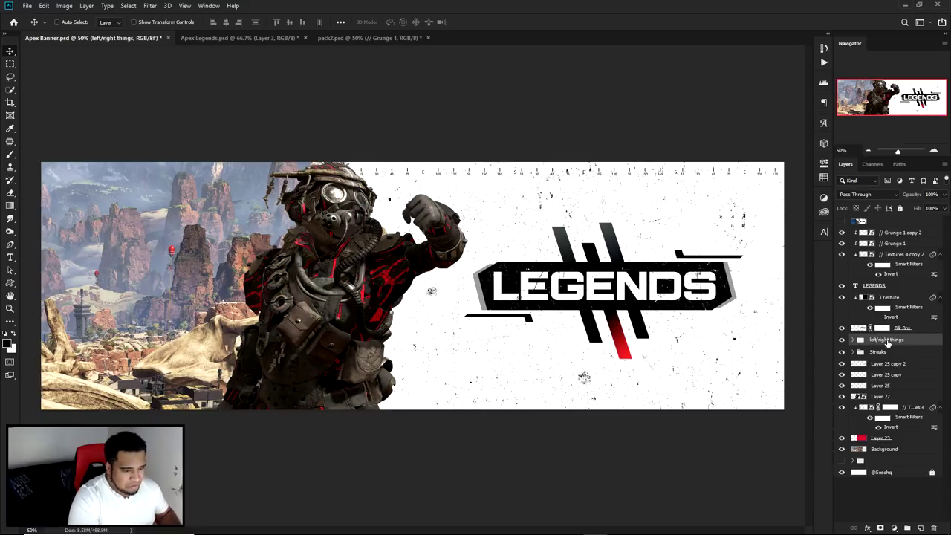
pyautogui.click(919, 527)
pyautogui.click(842, 327)
pyautogui.click(843, 328)
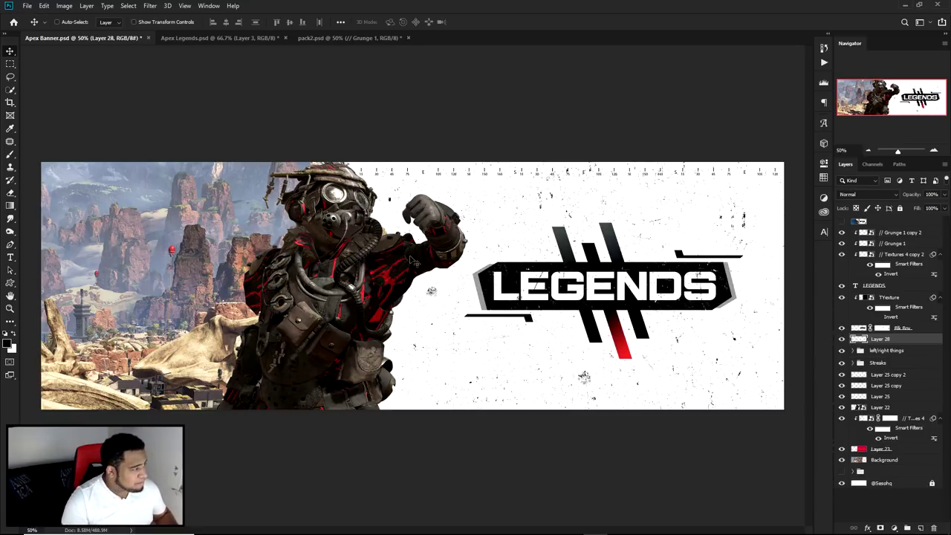
# Switch from the Custom Shape tool to the Ellipse tool.
pyautogui.click(10, 283)
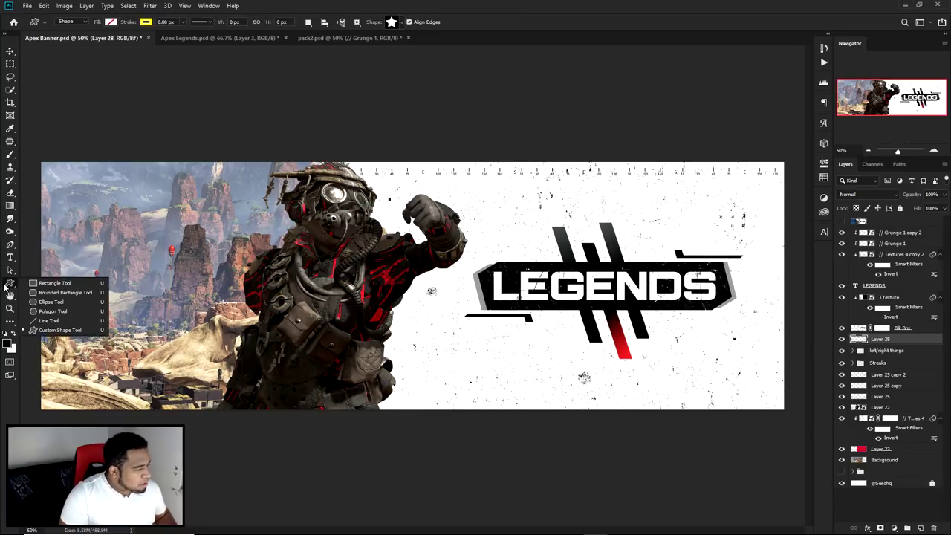
pyautogui.click(56, 302)
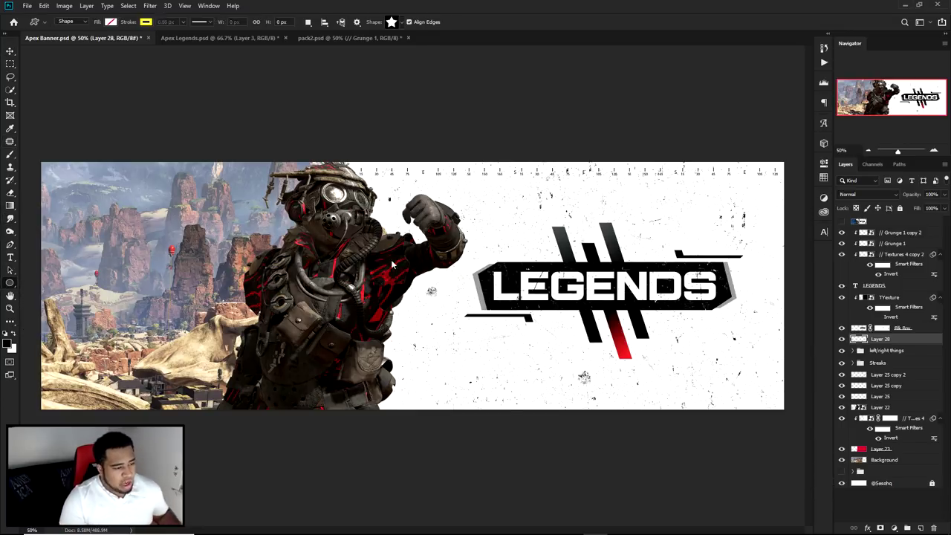
pyautogui.moveTo(528, 292); pyautogui.dragTo(583, 349)
pyautogui.hotkey('ctrl', 'z')
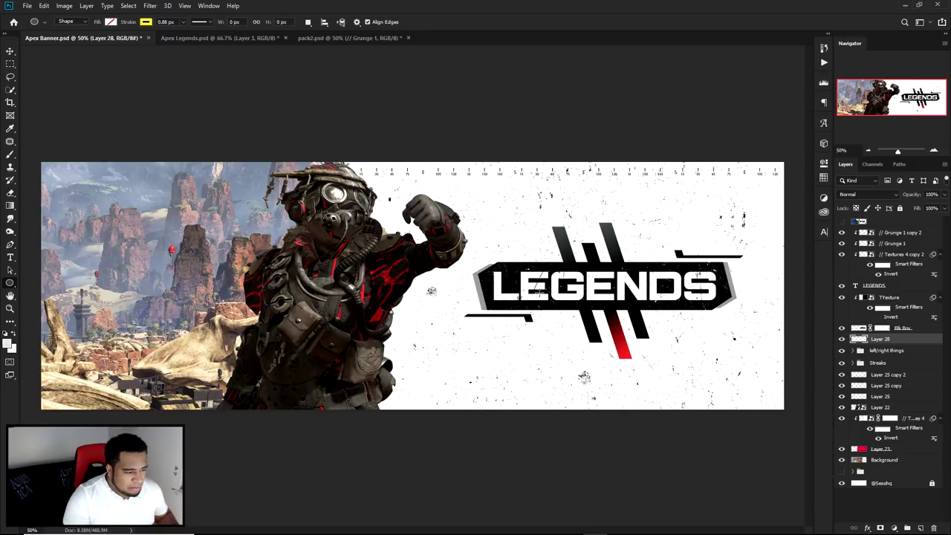
pyautogui.moveTo(543, 296); pyautogui.dragTo(628, 382)
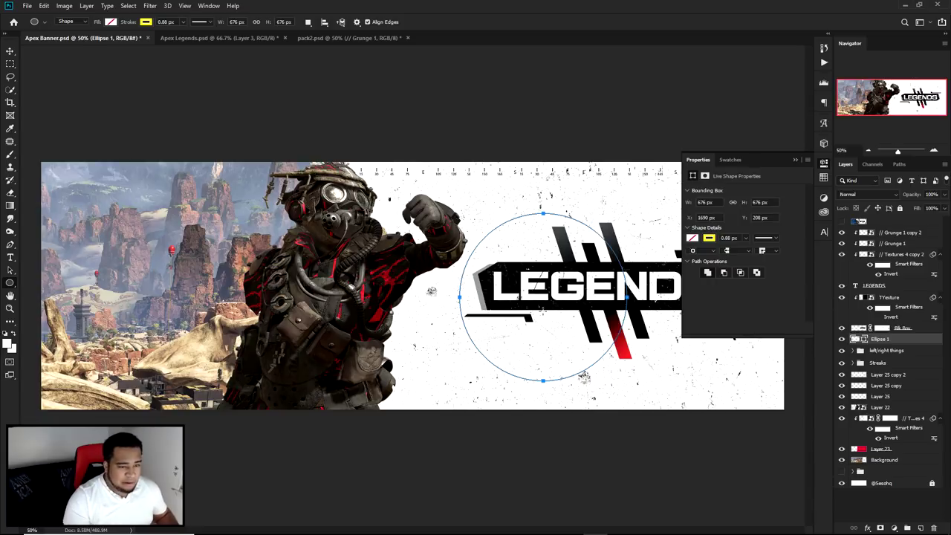
pyautogui.click(824, 163)
pyautogui.hotkey('ctrl', 'z')
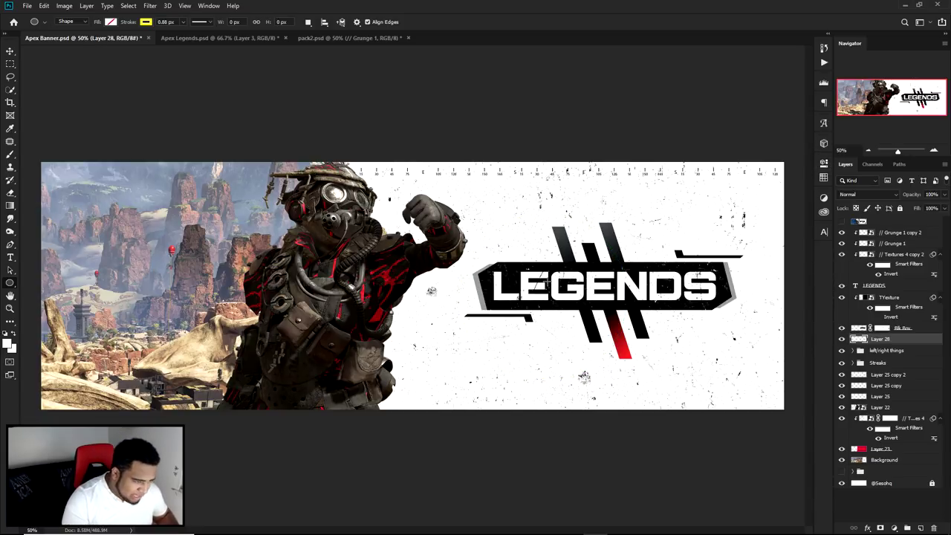
# Draw a circle about 1552 px across, centred on the left half of the title plate and extending beyond the canvas.
pyautogui.moveTo(547, 283); pyautogui.dragTo(587, 327)
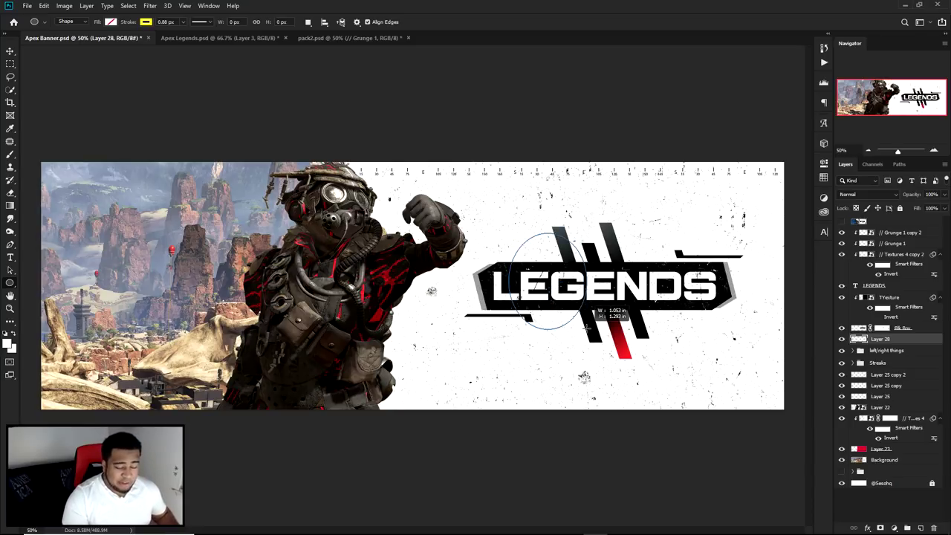
pyautogui.moveTo(587, 327); pyautogui.dragTo(738, 495)
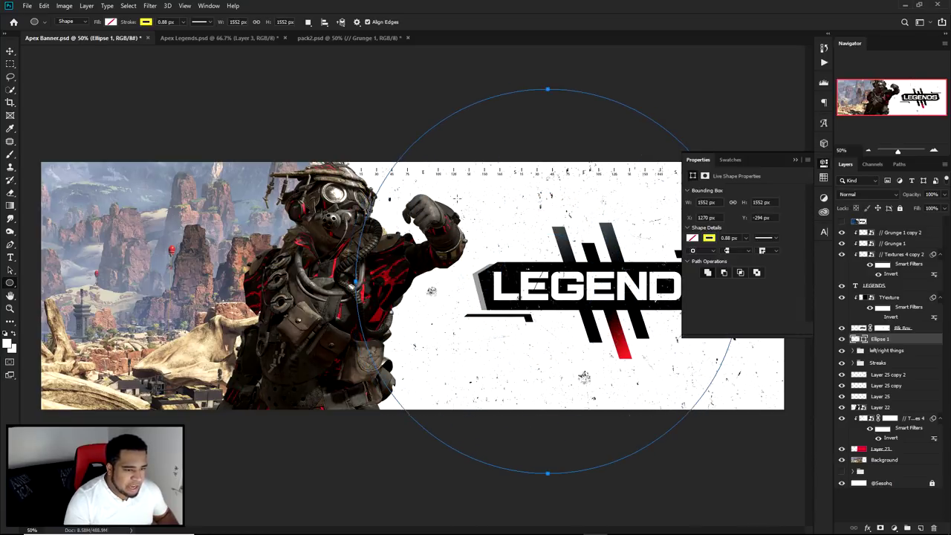
pyautogui.click(709, 238)
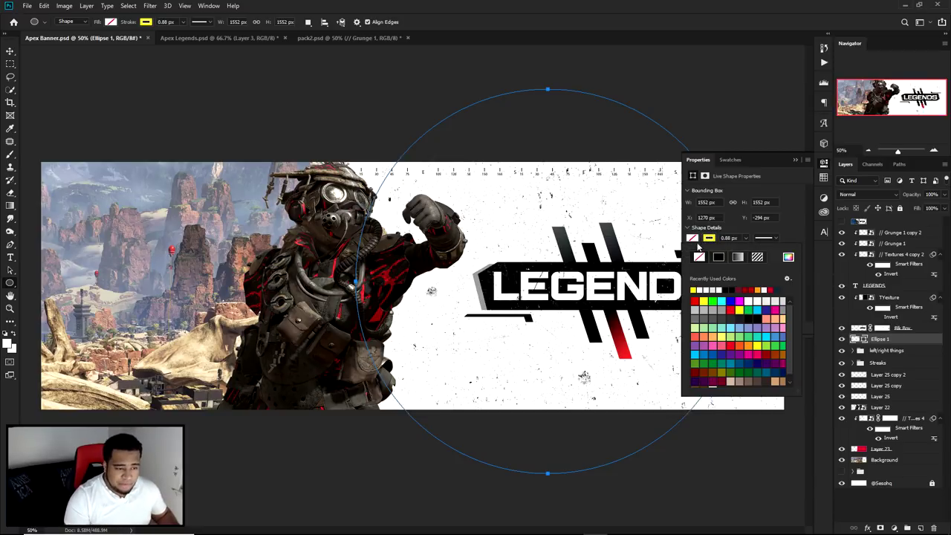
pyautogui.click(718, 301)
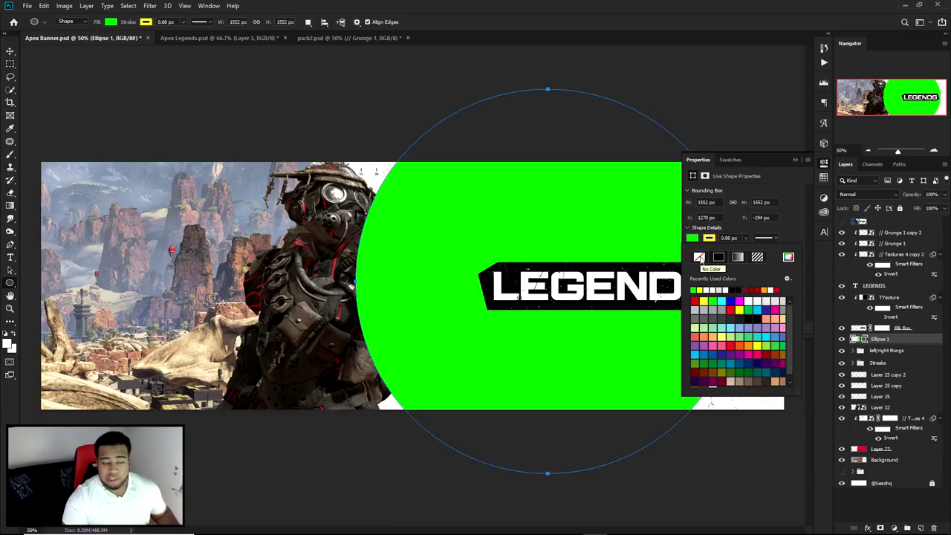
pyautogui.click(699, 257)
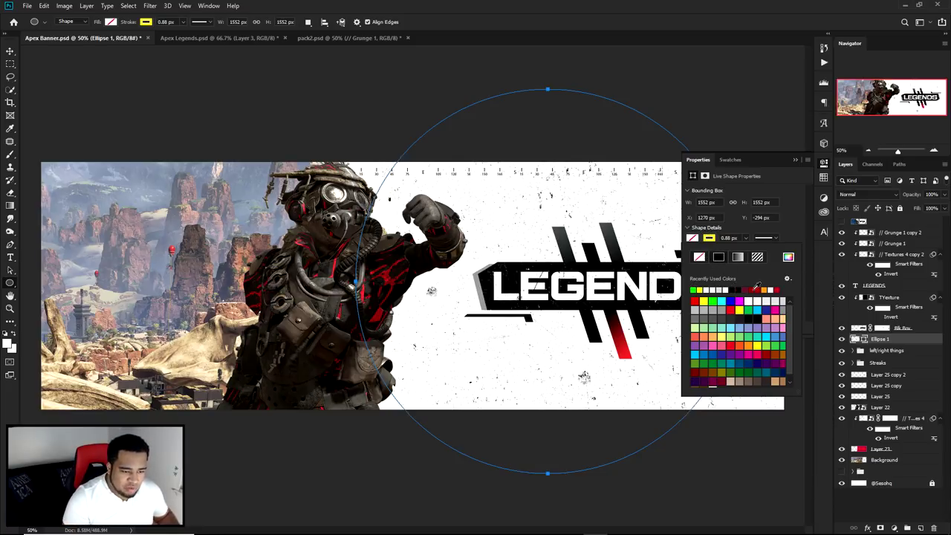
# Make the large circle's stroke black and set its width to 12 px.
pyautogui.click(789, 262)
pyautogui.click(908, 354)
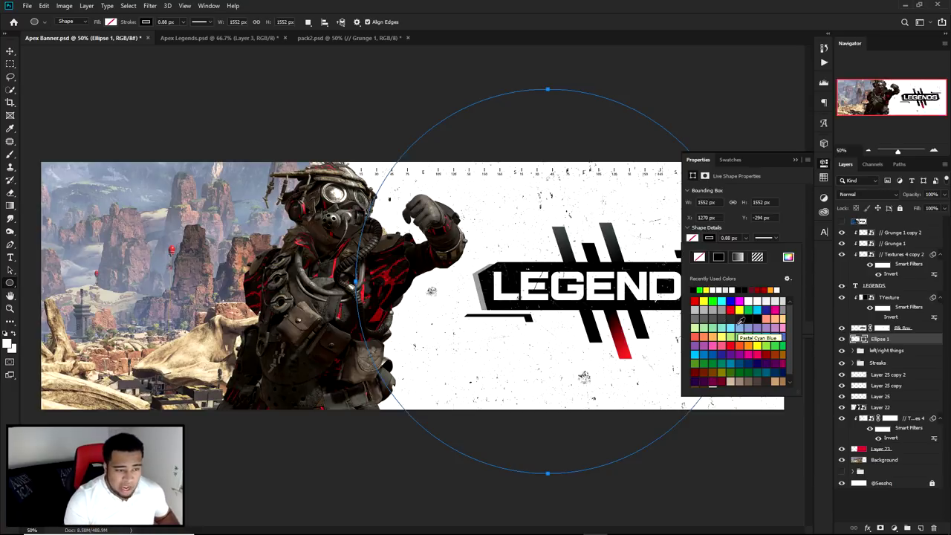
pyautogui.click(746, 238)
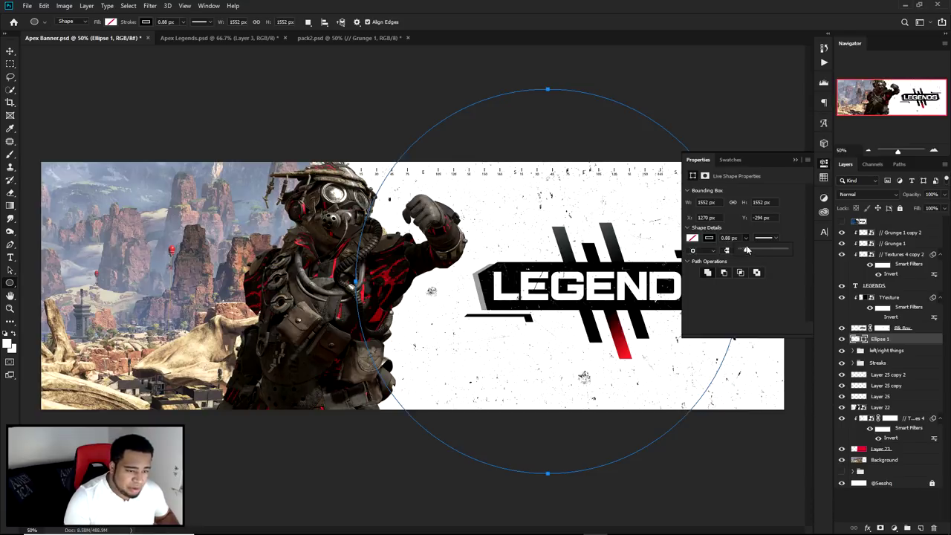
pyautogui.click(740, 237)
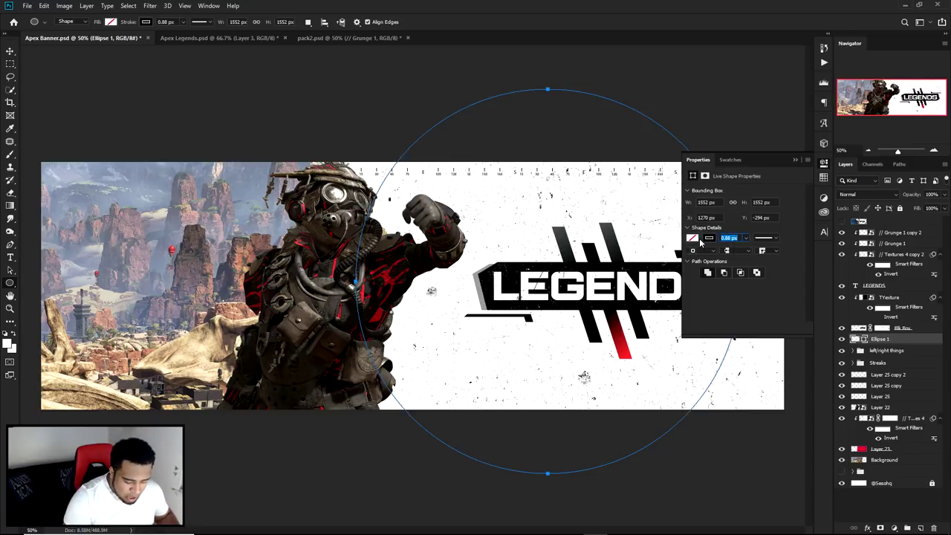
pyautogui.write('12')
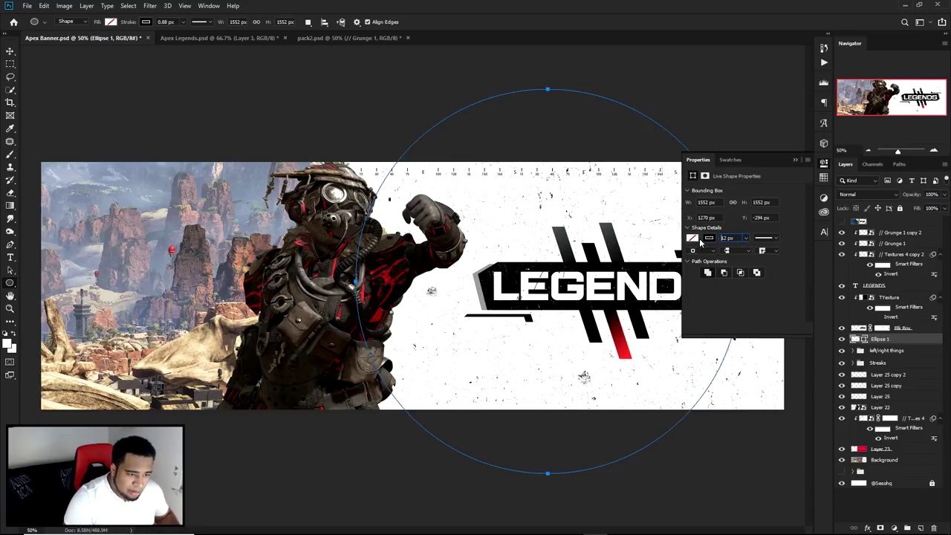
pyautogui.press('Return')
# Thicken the large circle's stroke, trying 35 px before settling on 45 px.
pyautogui.click(733, 238)
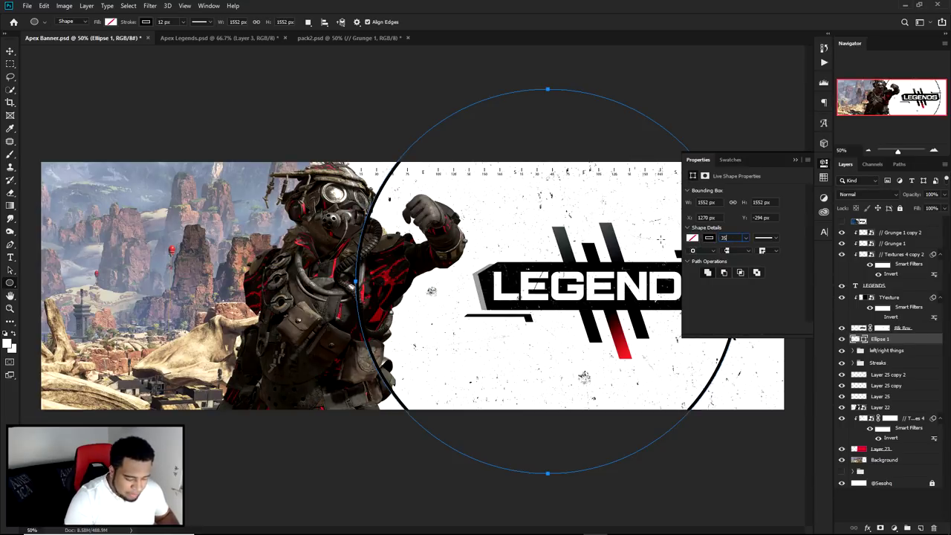
pyautogui.write('35')
pyautogui.press('Return')
pyautogui.click(728, 237)
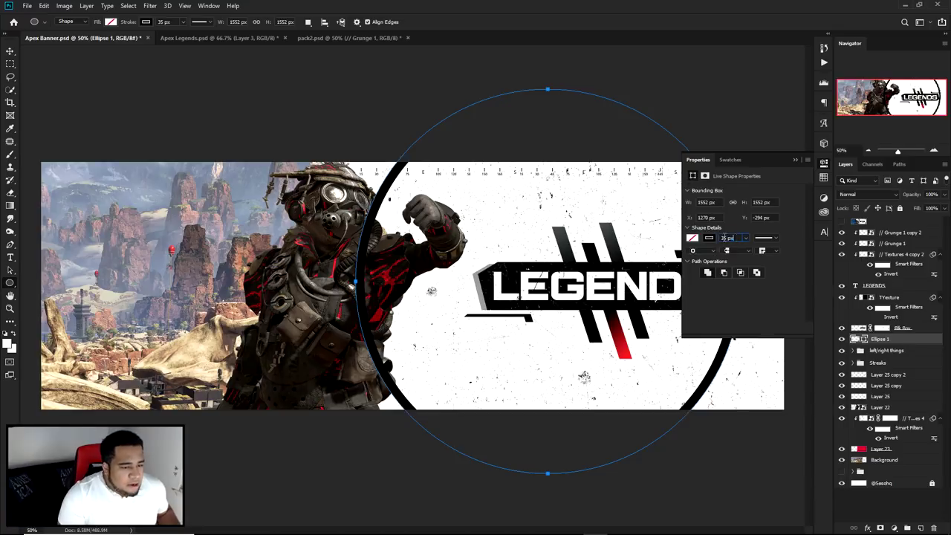
pyautogui.write('45')
pyautogui.press('Return')
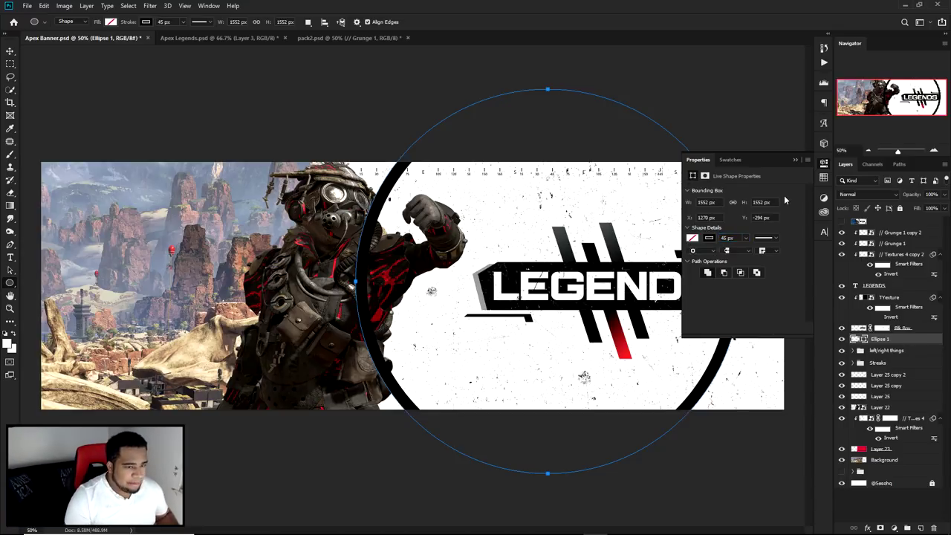
# Move the ring around the title plate, and scale it up to about 116% so it extends beyond the canvas.
pyautogui.click(10, 52)
pyautogui.moveTo(665, 234); pyautogui.dragTo(696, 241)
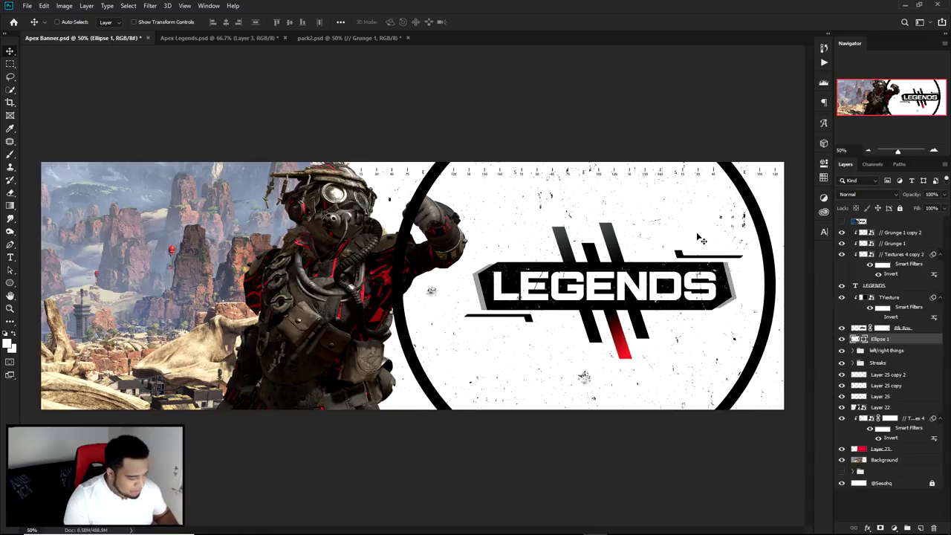
pyautogui.hotkey('ctrl', 't')
pyautogui.moveTo(392, 477); pyautogui.dragTo(361, 509)
pyautogui.moveTo(499, 326); pyautogui.dragTo(520, 331)
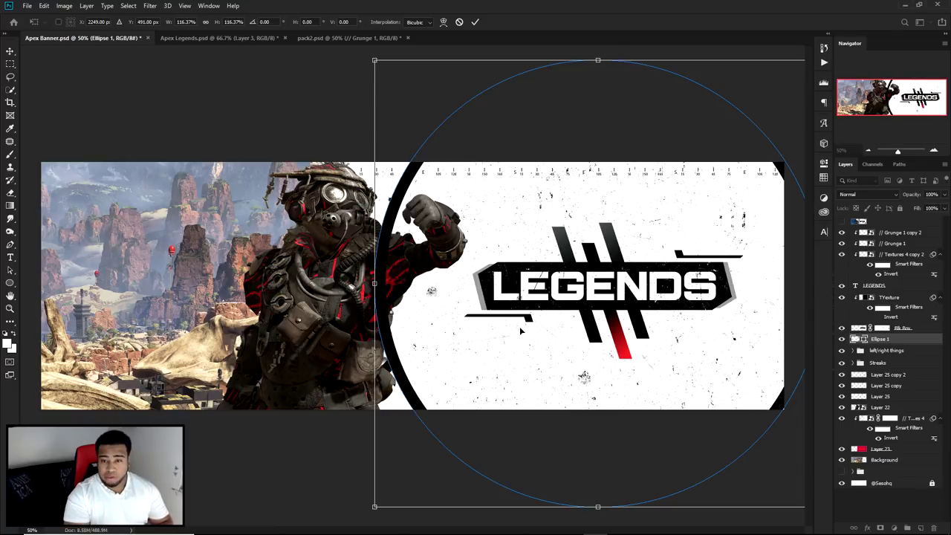
pyautogui.press('Return')
# Scale the enlarged ring down to about 1710 px across and reposition it around the title plate.
pyautogui.hotkey('ctrl', 't')
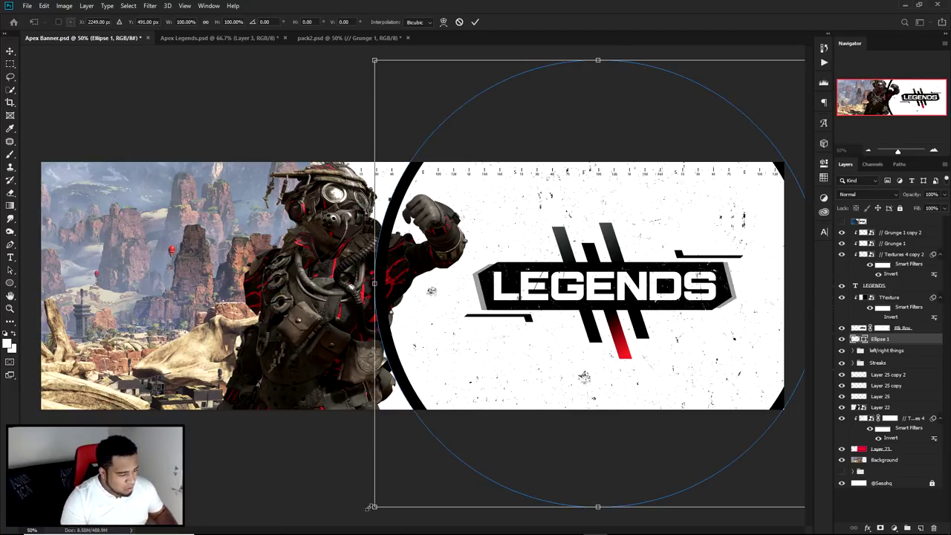
pyautogui.moveTo(374, 507); pyautogui.dragTo(401, 431)
pyautogui.press('Return')
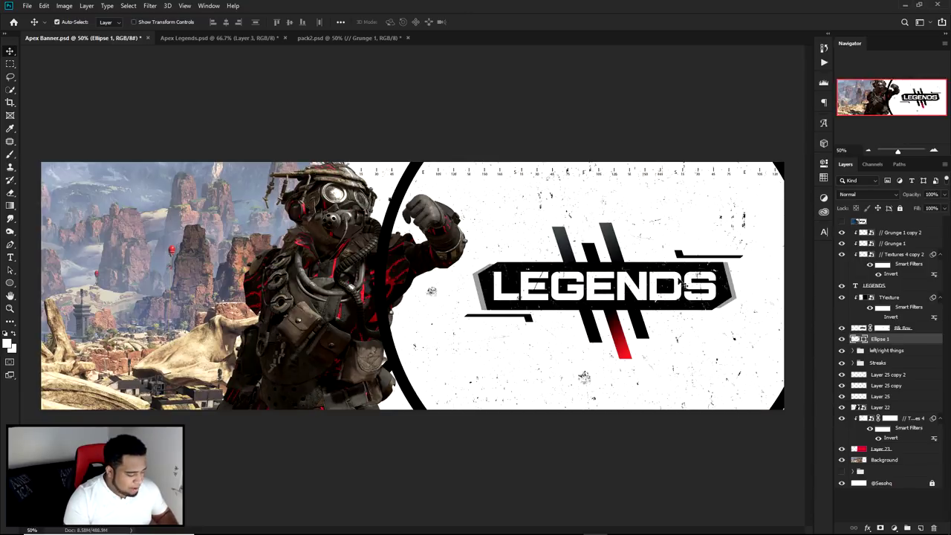
pyautogui.hotkey('ctrl', 't')
pyautogui.moveTo(374, 495); pyautogui.dragTo(407, 474)
pyautogui.moveTo(556, 371); pyautogui.dragTo(556, 376)
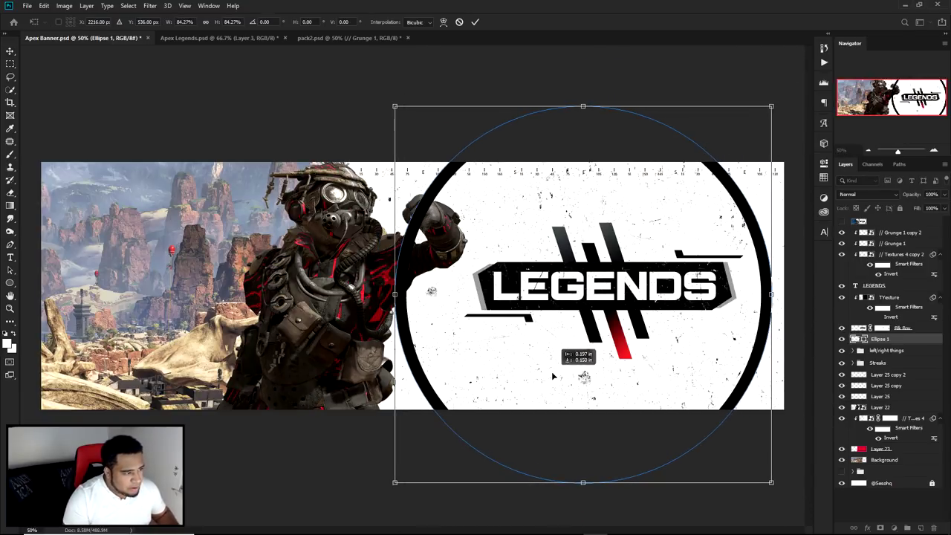
pyautogui.moveTo(770, 114); pyautogui.dragTo(671, 237)
pyautogui.press('Return')
# Set the ring's stroke width to 55 px and shift the ring slightly left.
pyautogui.click(842, 221)
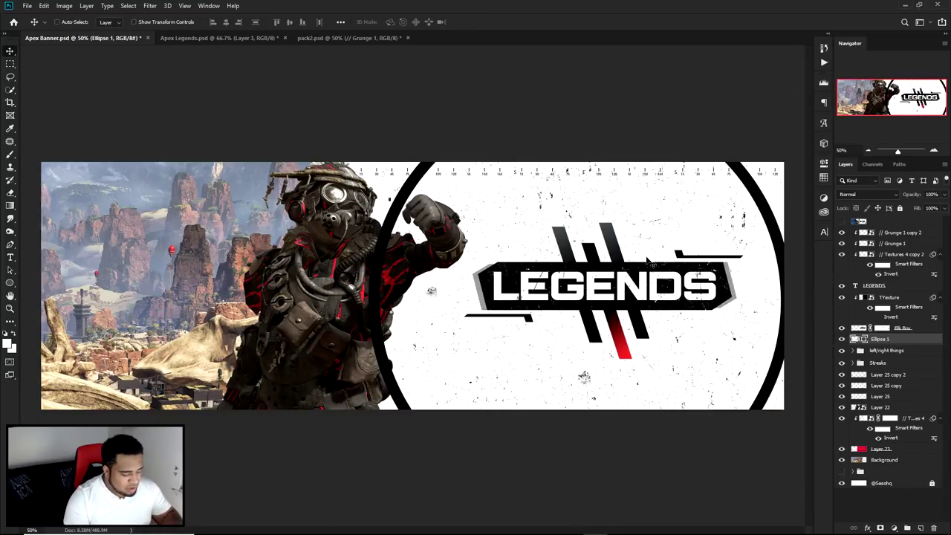
pyautogui.press('u')
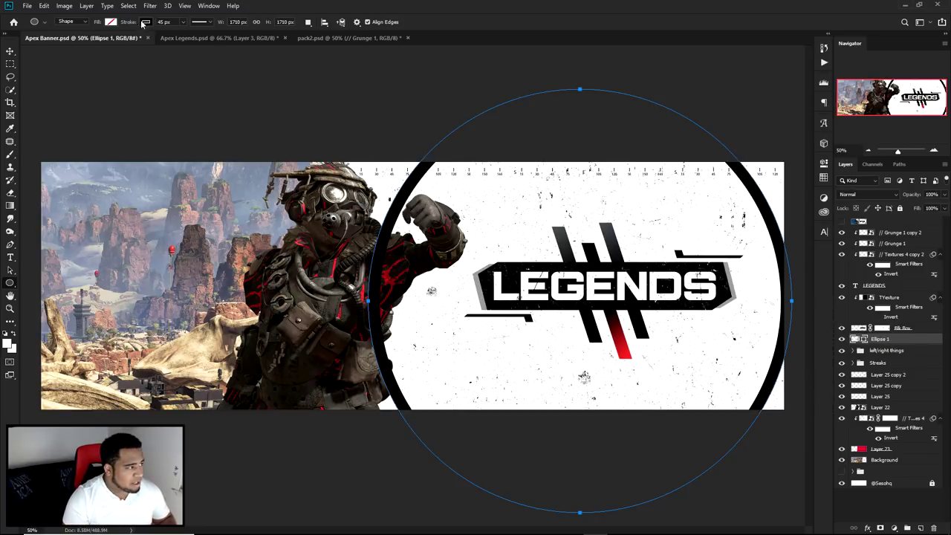
pyautogui.click(183, 28)
pyautogui.click(183, 22)
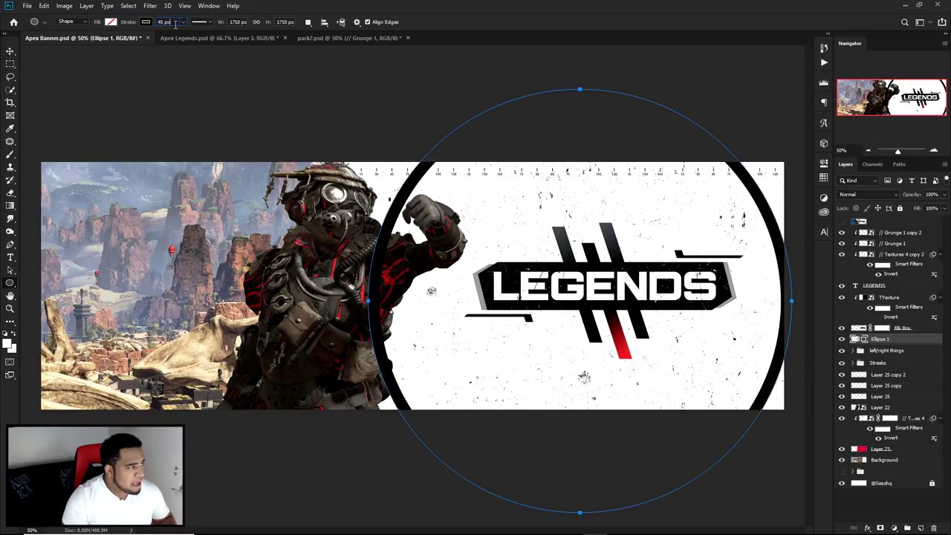
pyautogui.write('55')
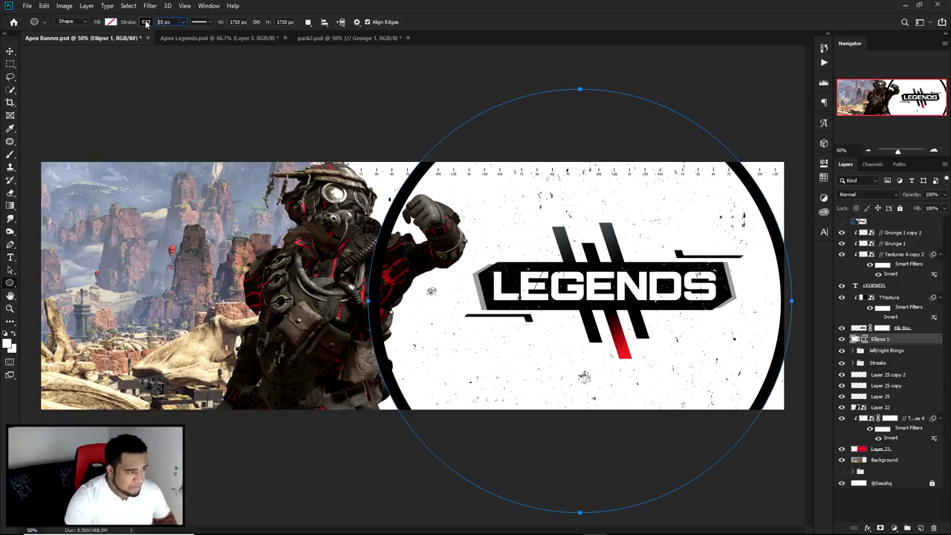
pyautogui.press('Return')
pyautogui.click(11, 52)
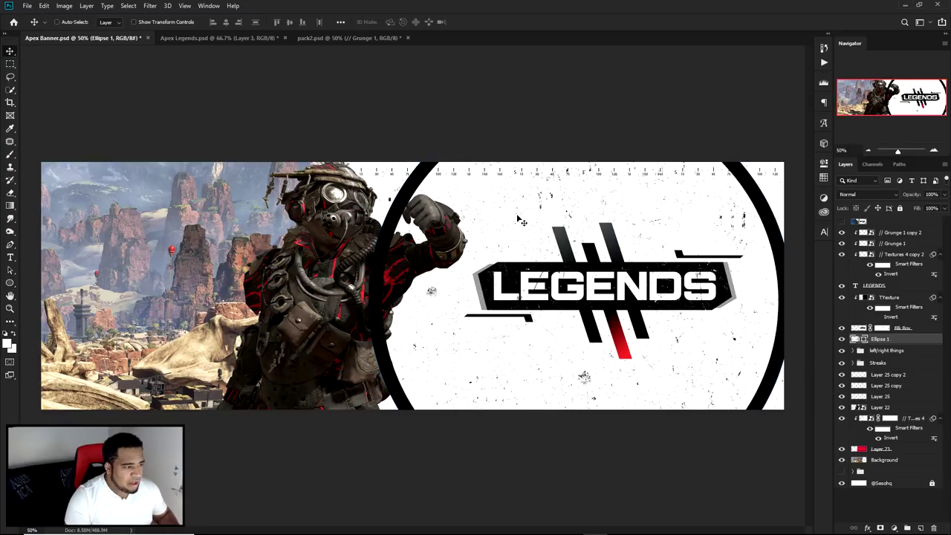
pyautogui.moveTo(522, 221); pyautogui.dragTo(512, 217)
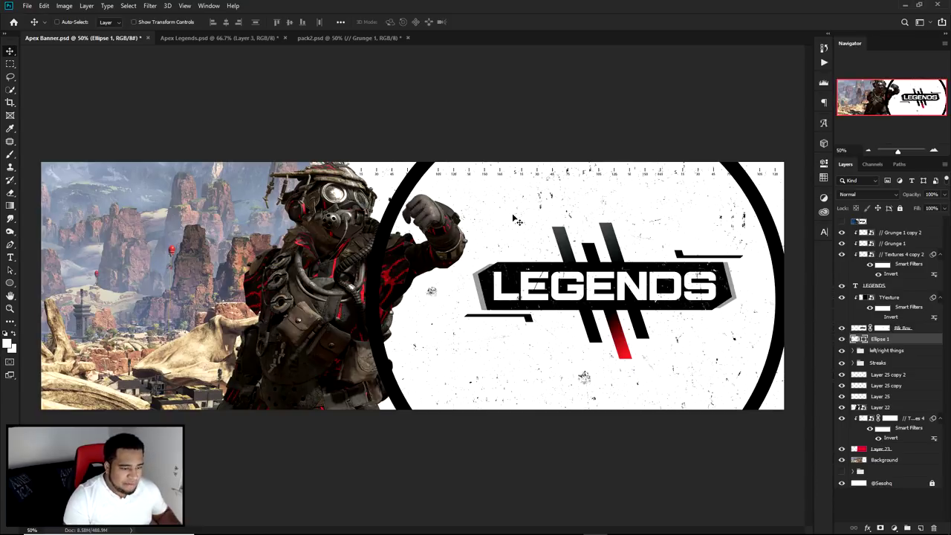
# Duplicate the ring and scale the copy down to about 1384 px across, concentric inside the original.
pyautogui.hotkey('ctrl', 'j')
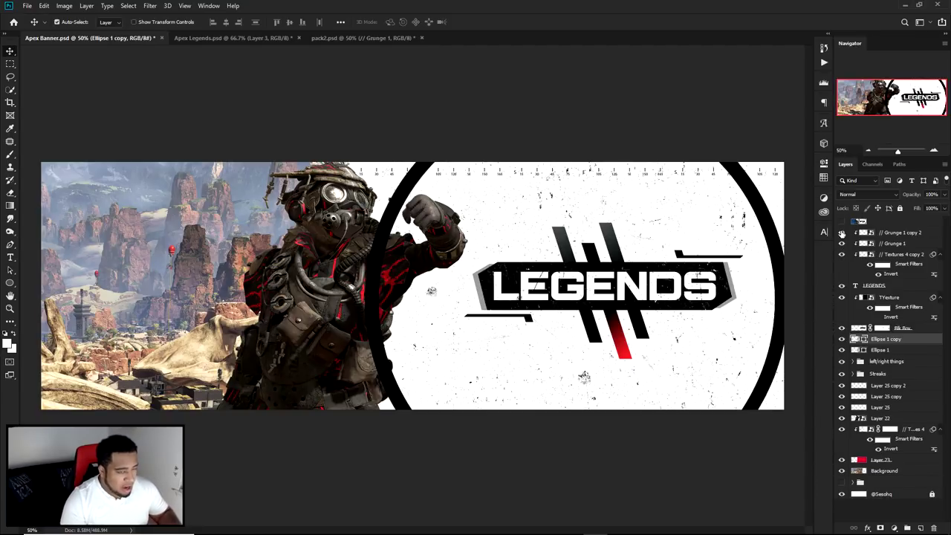
pyautogui.hotkey('ctrl', 't')
pyautogui.moveTo(791, 90); pyautogui.dragTo(743, 125)
pyautogui.press('Return')
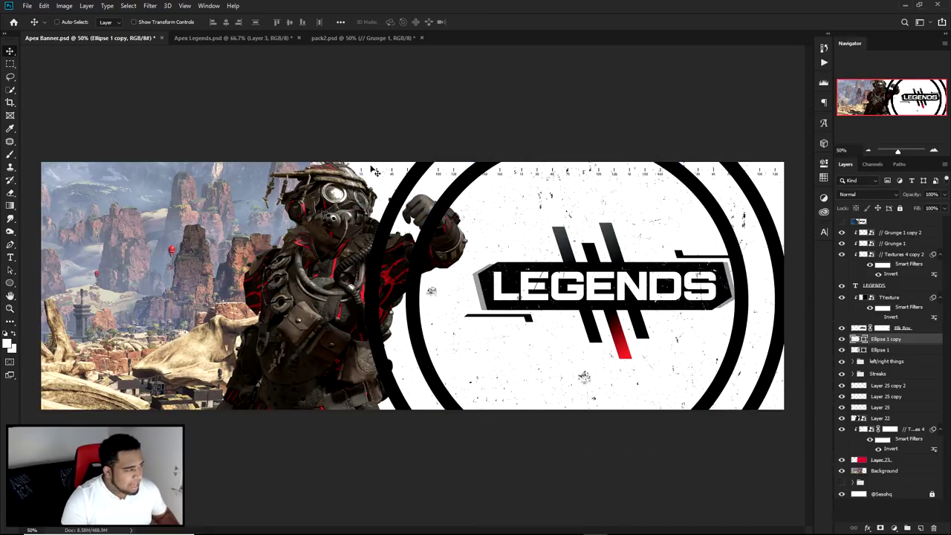
# Make the inner ring's stroke clearly thinner than the outer ring's.
pyautogui.press('u')
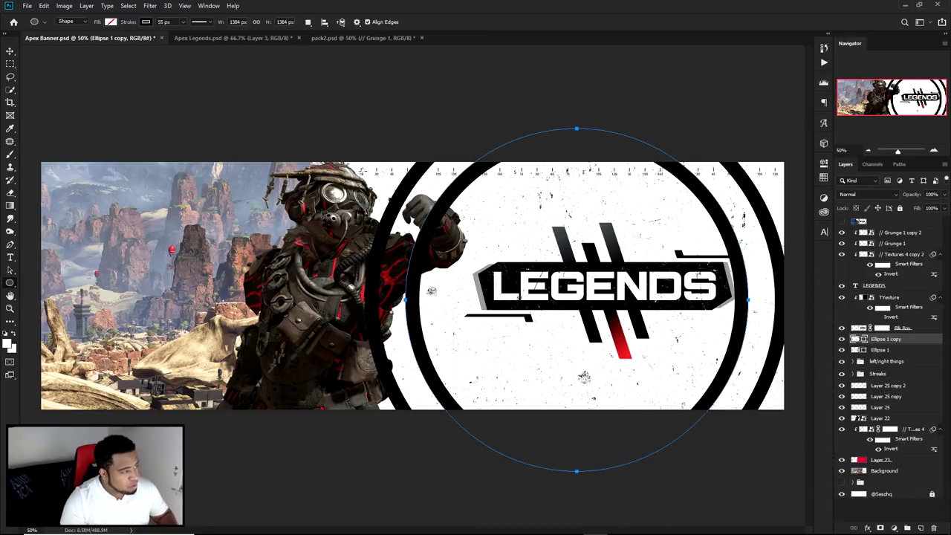
pyautogui.click(166, 22)
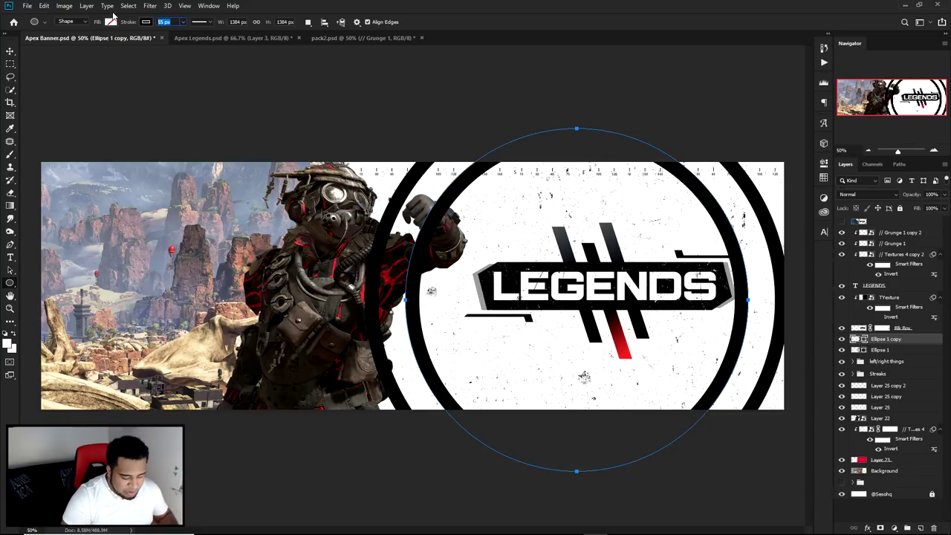
pyautogui.click(10, 51)
# Rasterize the outer ring's Ellipse 1 layer.
pyautogui.hotkey('alt', '[')
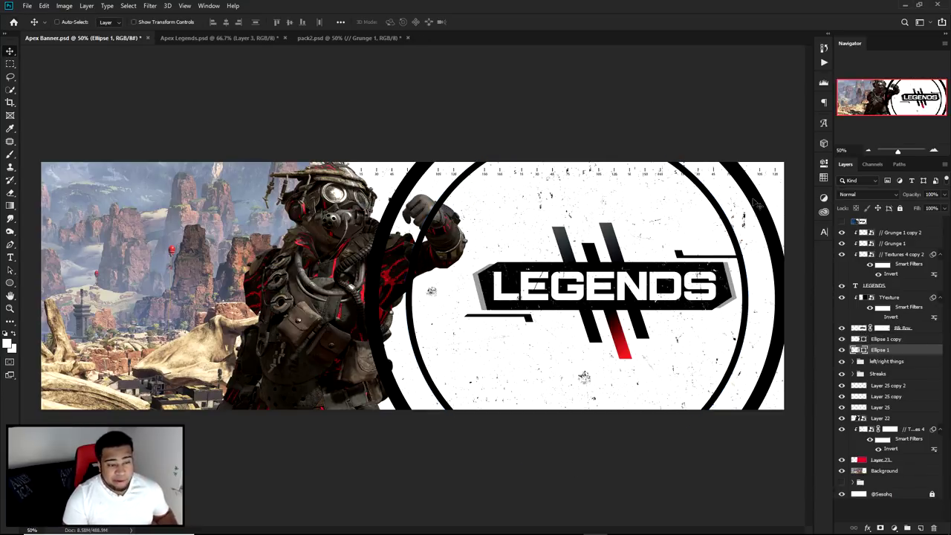
pyautogui.rightClick(898, 351)
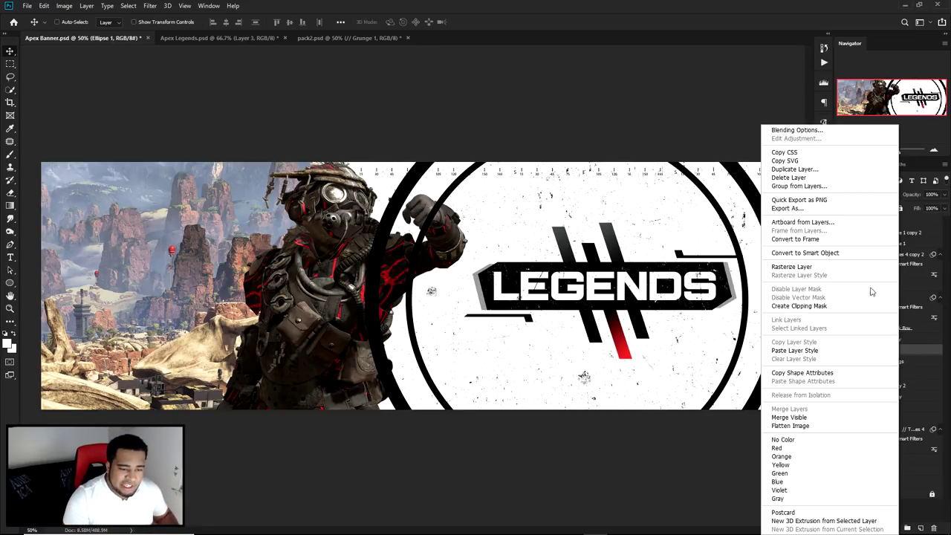
pyautogui.click(782, 269)
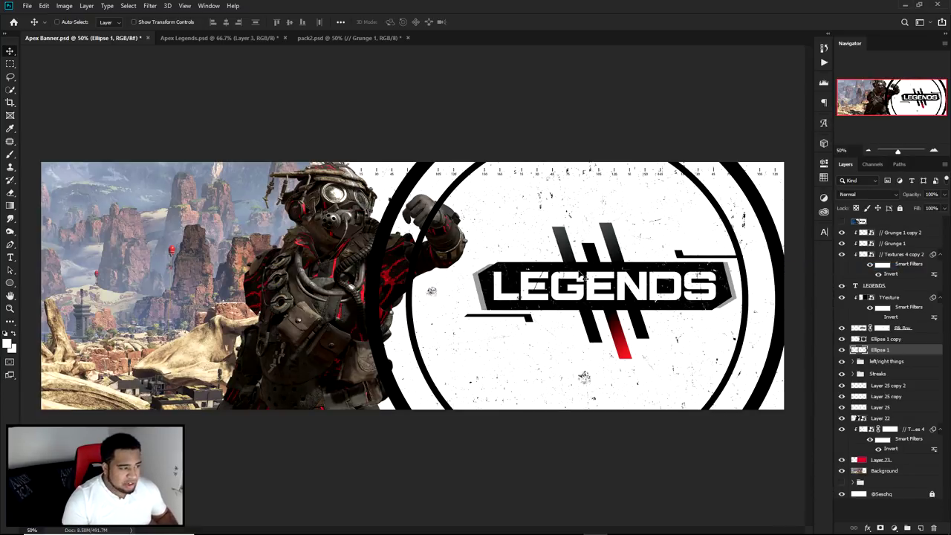
# Delete a horizontal band level with the title plate from both sides of the outer ring, using a rectangular marquee selection, and deselect.
pyautogui.press('e')
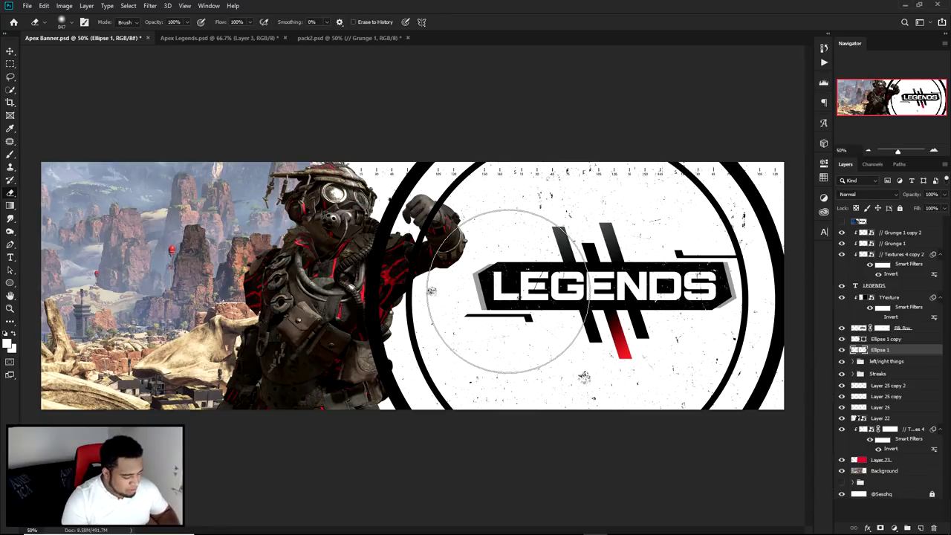
pyautogui.click(11, 63)
pyautogui.rightClick(16, 67)
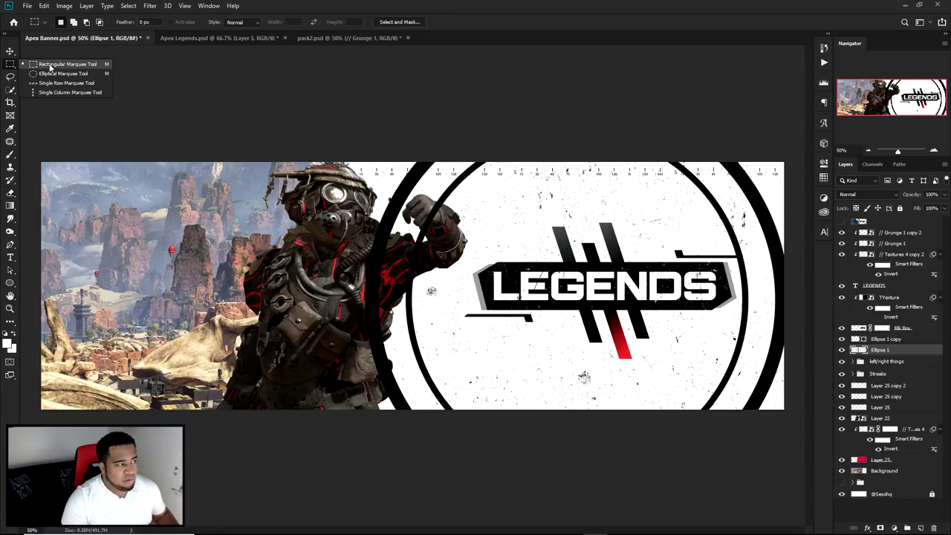
pyautogui.click(66, 65)
pyautogui.moveTo(310, 272); pyautogui.dragTo(834, 347)
pyautogui.moveTo(675, 312); pyautogui.dragTo(680, 311)
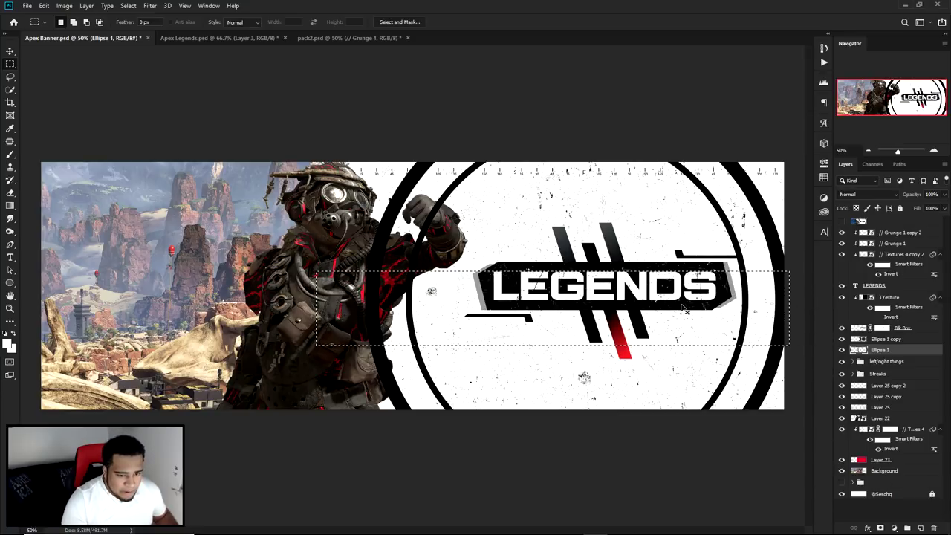
pyautogui.moveTo(530, 305); pyautogui.dragTo(563, 284)
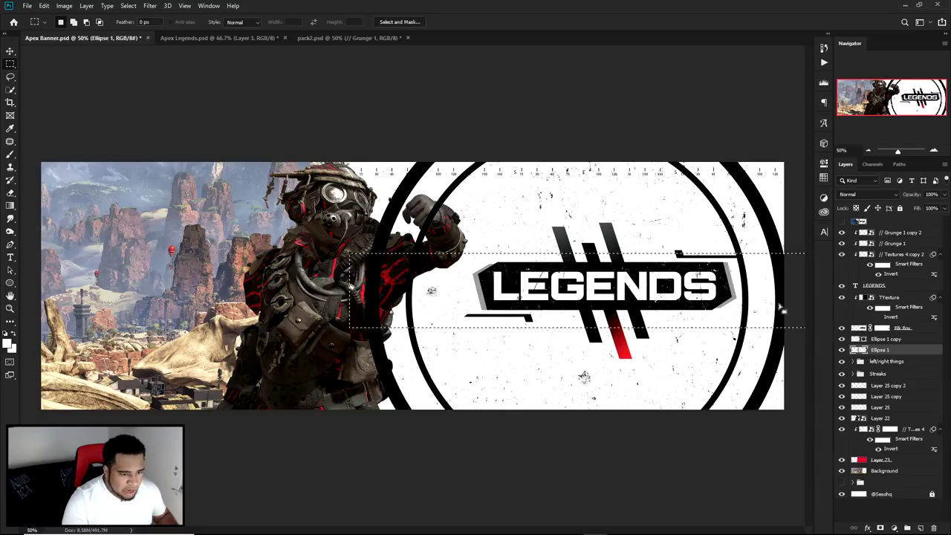
pyautogui.hotkey('ctrl', 'd')
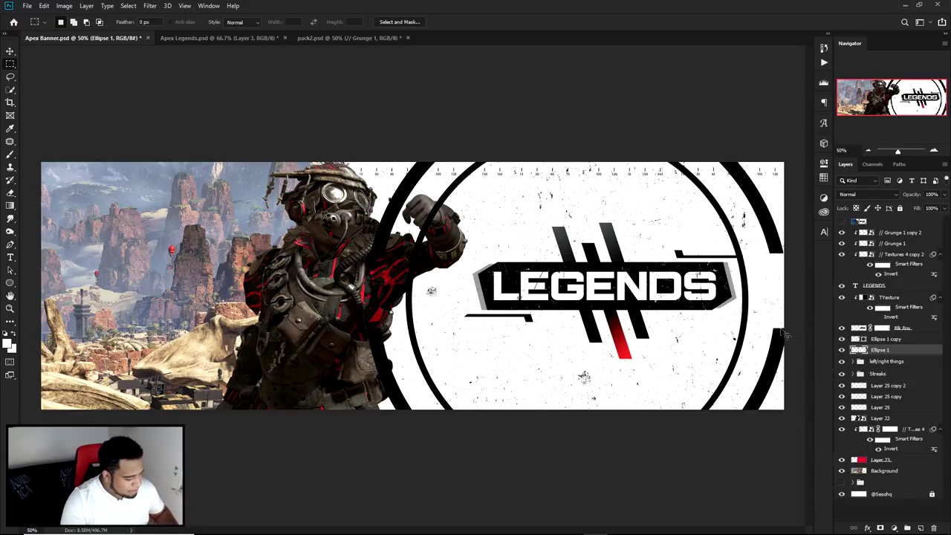
# Rotate the outer ring counterclockwise so its gaps sit at its upper right and lower left.
pyautogui.press('v')
pyautogui.hotkey('ctrl', 't')
pyautogui.moveTo(688, 62); pyautogui.dragTo(592, 123)
pyautogui.press('Return')
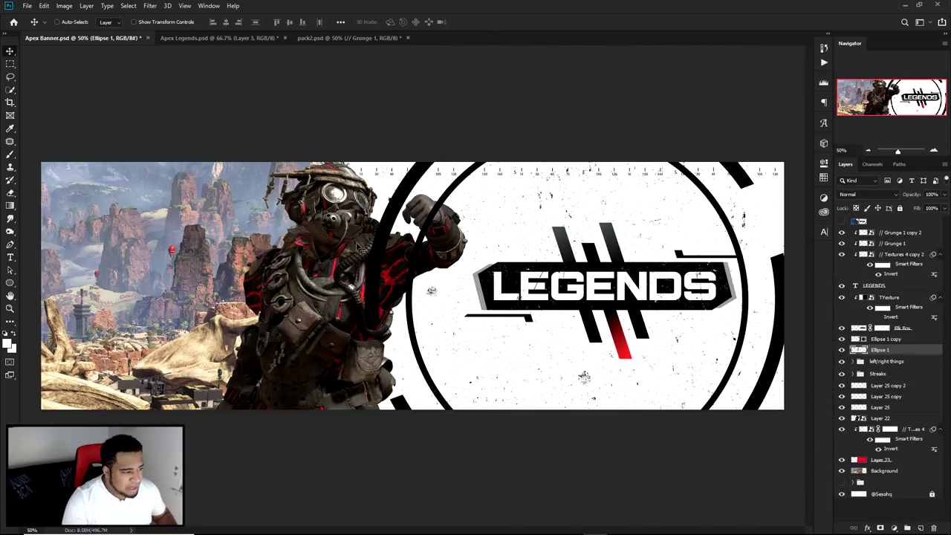
# Load the character cutout on Layer 22 as a selection and erase the outer ring where it covers the character.
pyautogui.keyDown('ctrl'); pyautogui.click(327, 284); pyautogui.keyUp('ctrl')
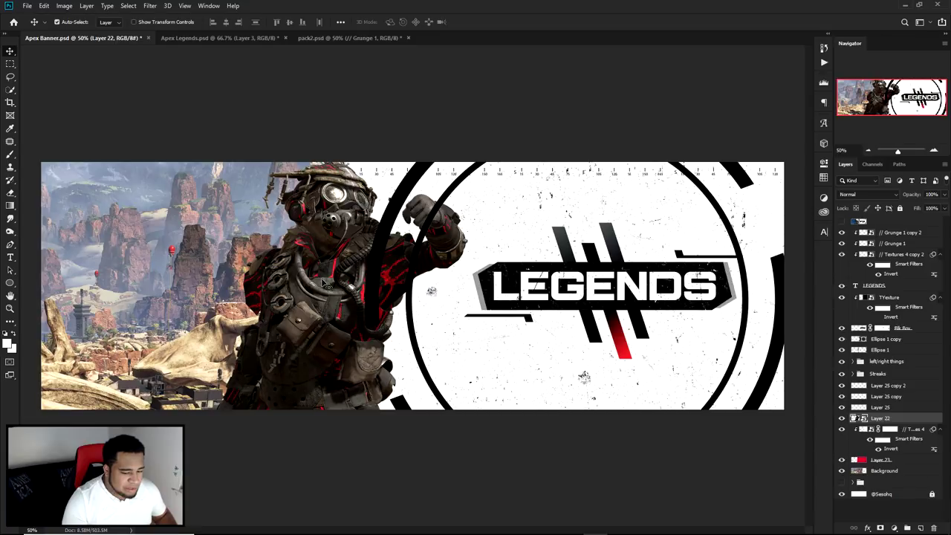
pyautogui.click(842, 418)
pyautogui.click(843, 418)
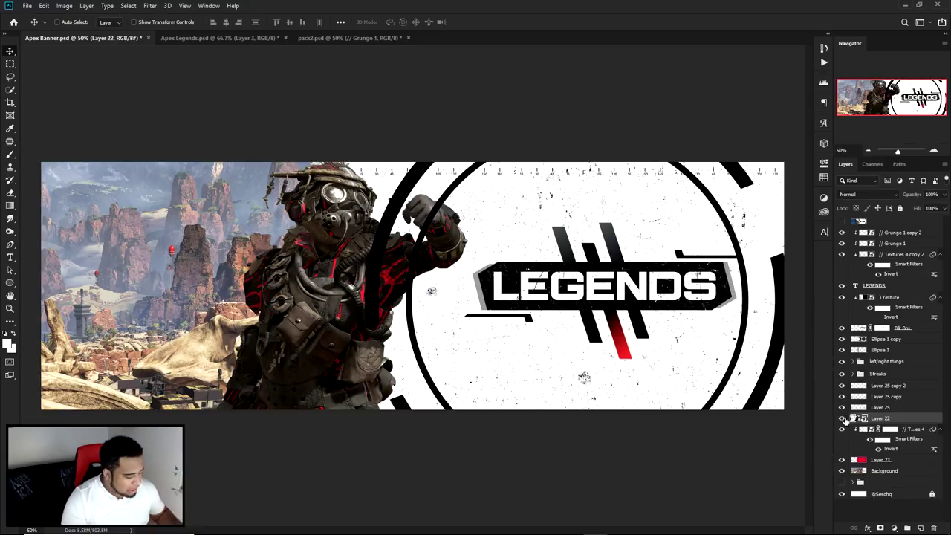
pyautogui.keyDown('ctrl'); pyautogui.click(859, 418); pyautogui.keyUp('ctrl')
pyautogui.moveTo(523, 235); pyautogui.dragTo(461, 329)
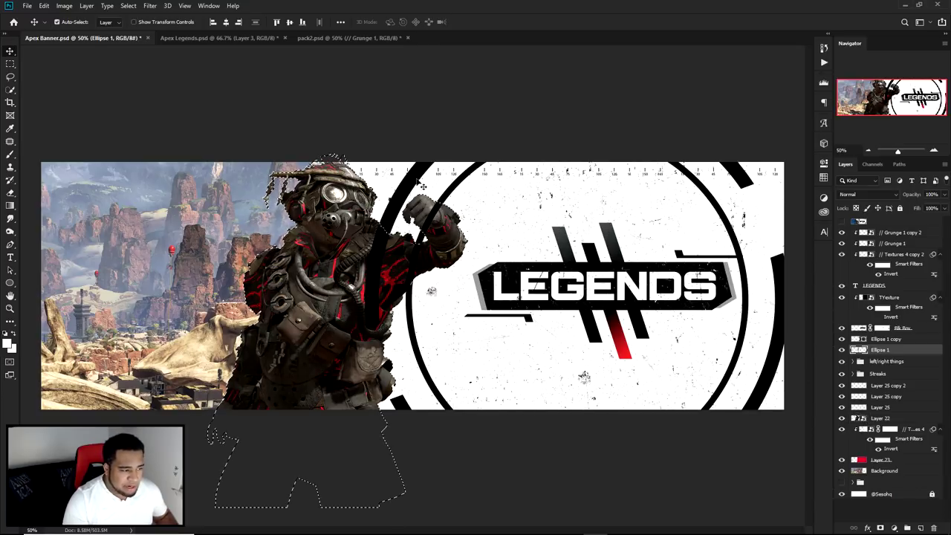
pyautogui.press('e')
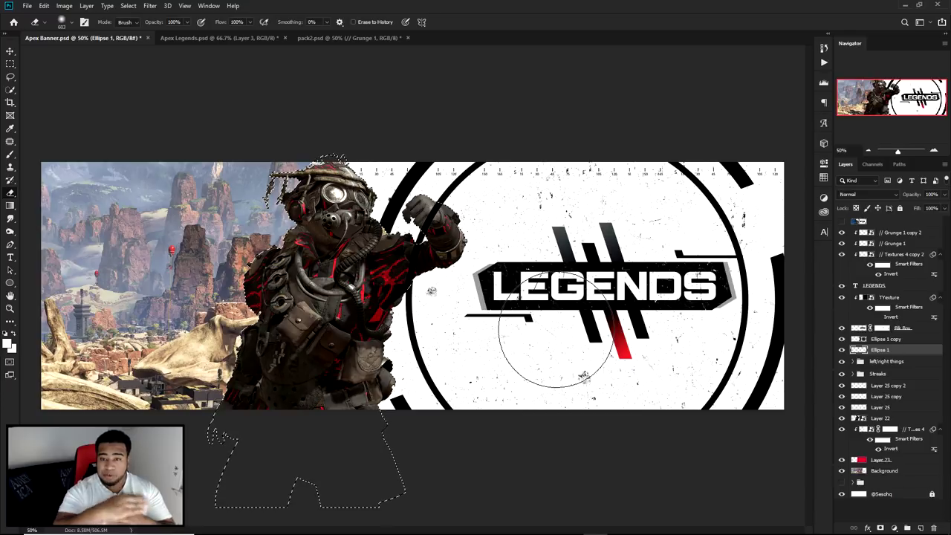
# Clear the character selection and rasterize the inner ring's Ellipse 1 copy layer.
pyautogui.hotkey('ctrl', 'd')
pyautogui.press('v')
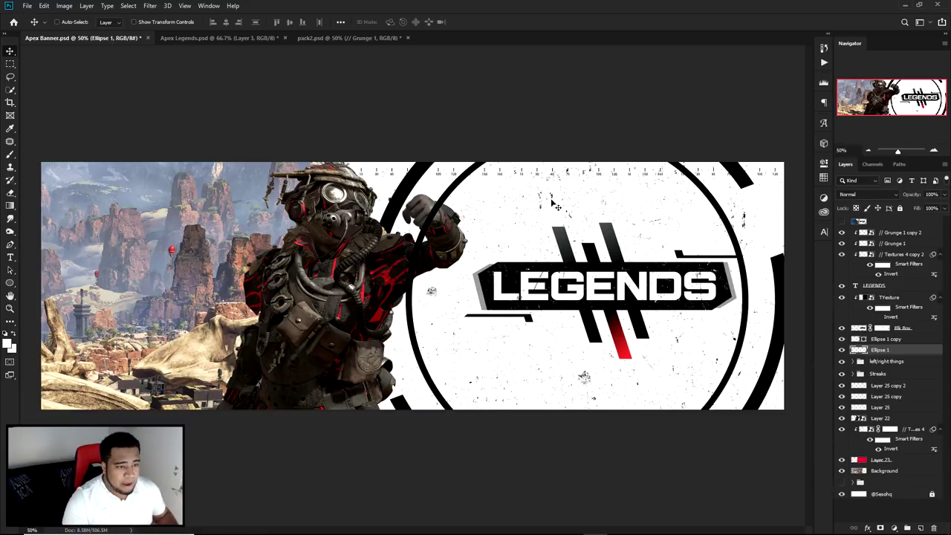
pyautogui.keyDown('ctrl'); pyautogui.click(780, 305); pyautogui.keyUp('ctrl')
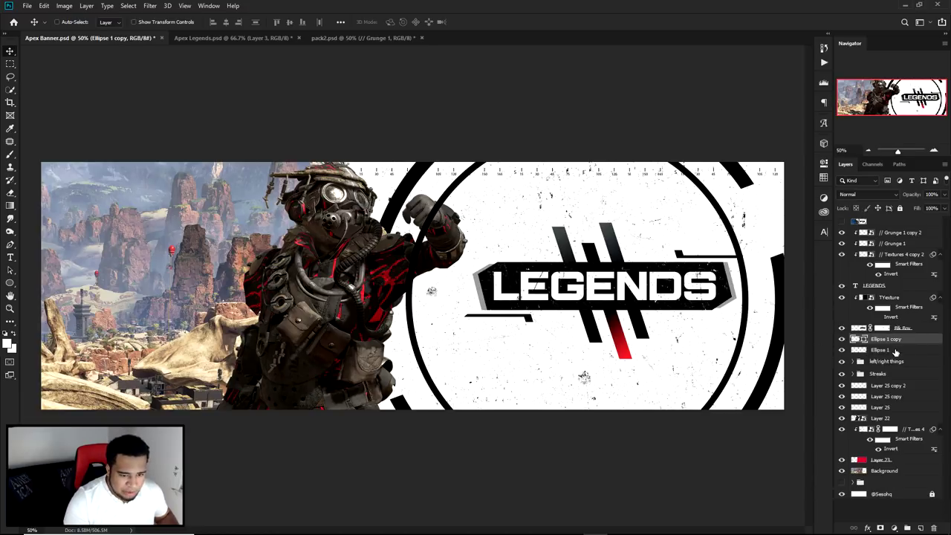
pyautogui.rightClick(891, 342)
pyautogui.click(787, 265)
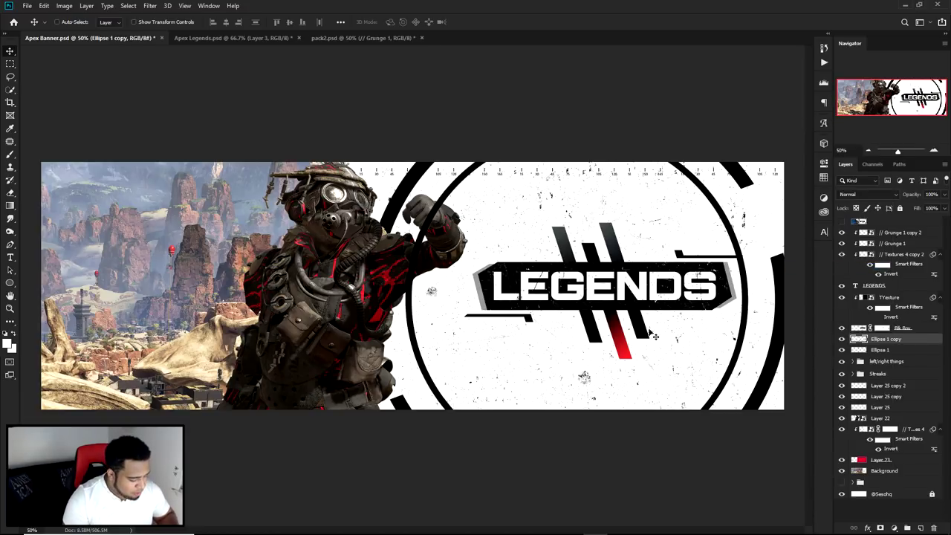
# Delete a horizontal band level with the title plate from both sides of the inner ring, using a rectangular marquee selection, and deselect.
pyautogui.press('m')
pyautogui.moveTo(363, 259); pyautogui.dragTo(787, 316)
pyautogui.press('Delete')
pyautogui.hotkey('ctrl', 'd')
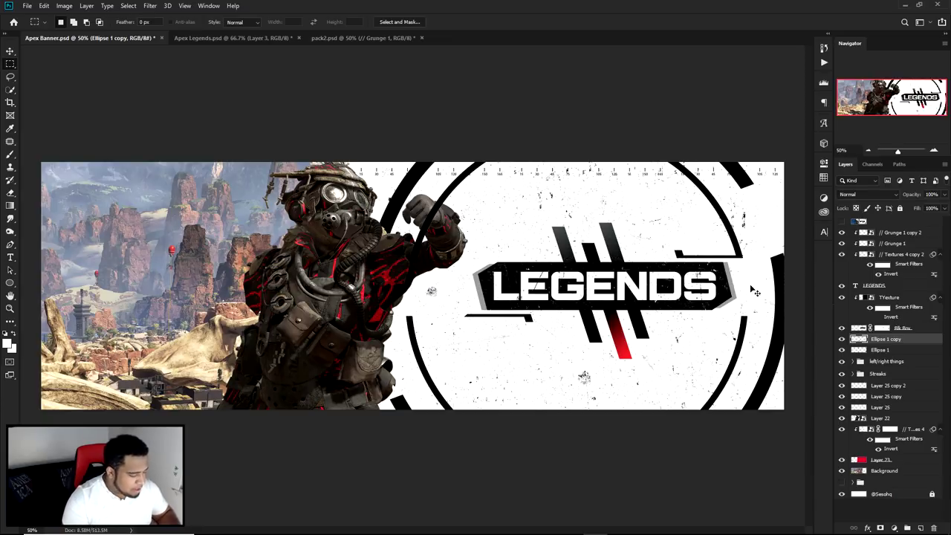
# Rotate the inner ring clockwise so its gaps sit at its upper left and lower right.
pyautogui.hotkey('ctrl', 't')
pyautogui.moveTo(717, 101); pyautogui.dragTo(789, 172)
pyautogui.press('Return')
pyautogui.press('m')
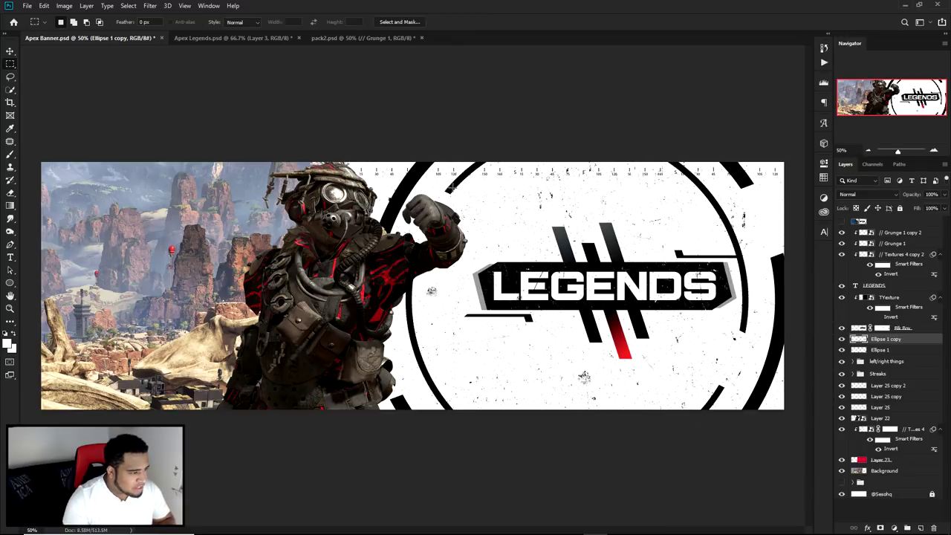
pyautogui.press('v')
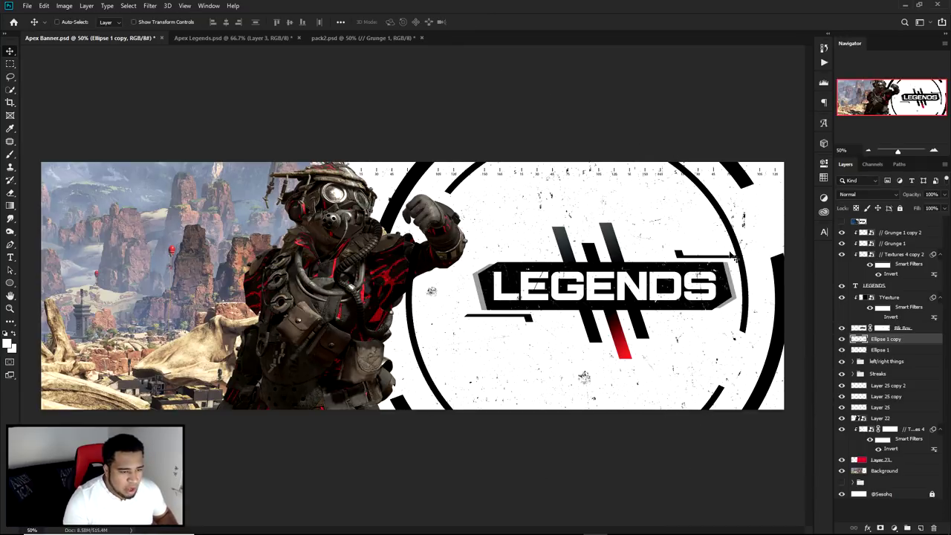
# Move the accent line above the title plate left and the one below it right, closer to the diagonal streaks.
pyautogui.scroll(2, 691, 257)
pyautogui.keyDown('ctrl'); pyautogui.click(696, 264); pyautogui.keyUp('ctrl')
pyautogui.moveTo(696, 264); pyautogui.dragTo(617, 263)
pyautogui.moveTo(355, 384); pyautogui.dragTo(435, 383)
pyautogui.scroll(-2, 639, 327)
pyautogui.scroll(1, 638, 324)
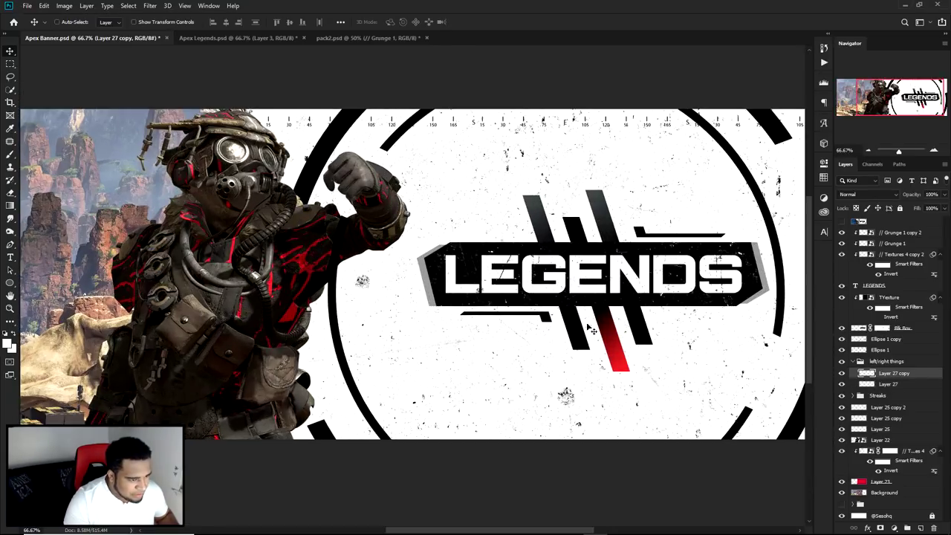
# Add a Color Overlay to the upper accent line on Layer 27, using the red sampled from the red streak.
pyautogui.click(897, 384)
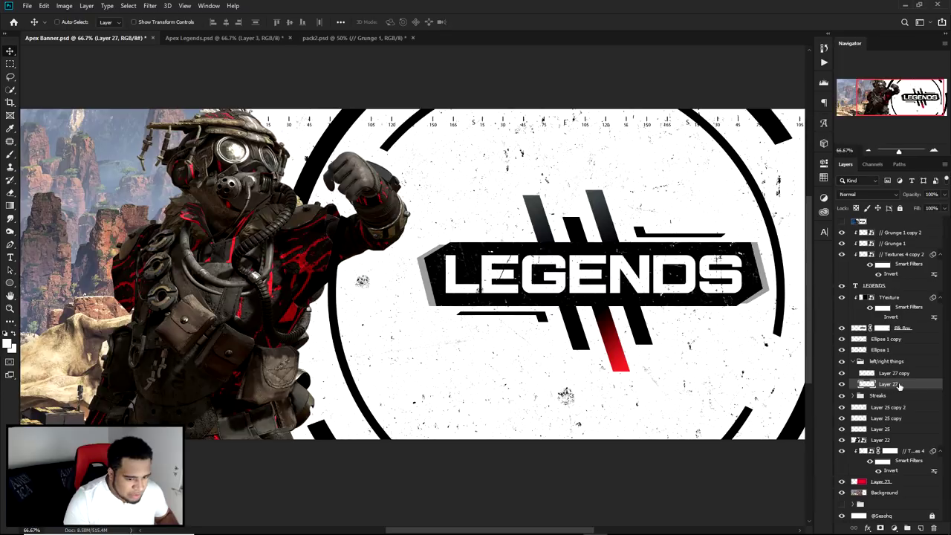
pyautogui.doubleClick(929, 387)
pyautogui.click(110, 274)
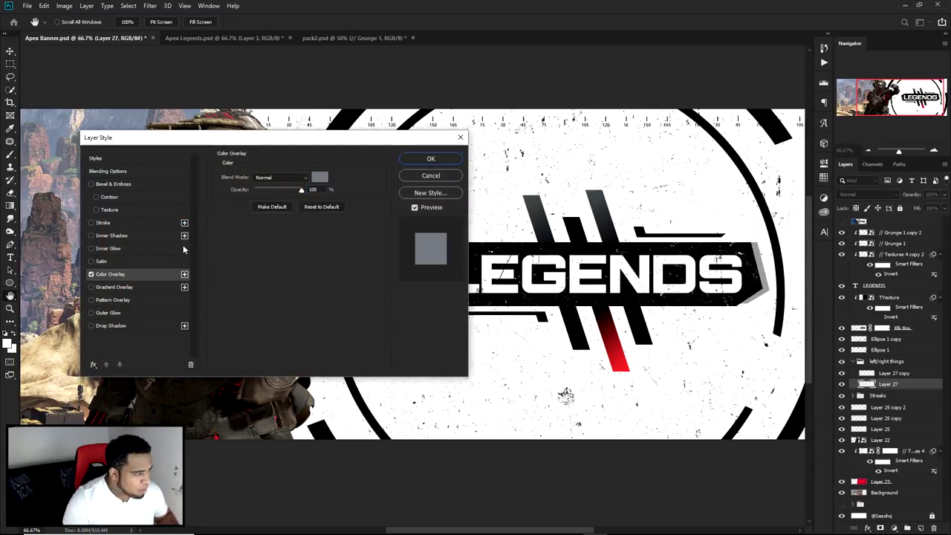
pyautogui.click(320, 177)
pyautogui.click(623, 357)
pyautogui.click(907, 350)
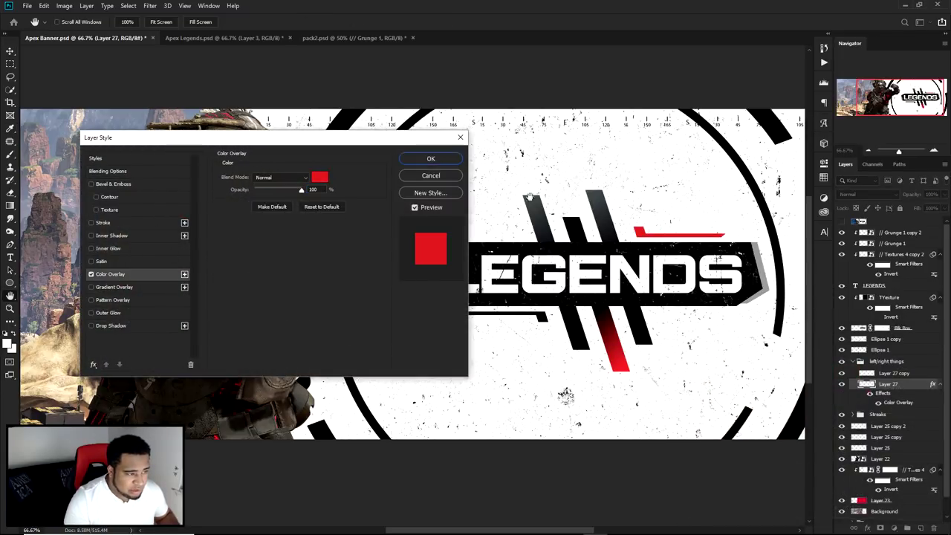
pyautogui.click(440, 159)
pyautogui.hotkey('ctrl', '-')
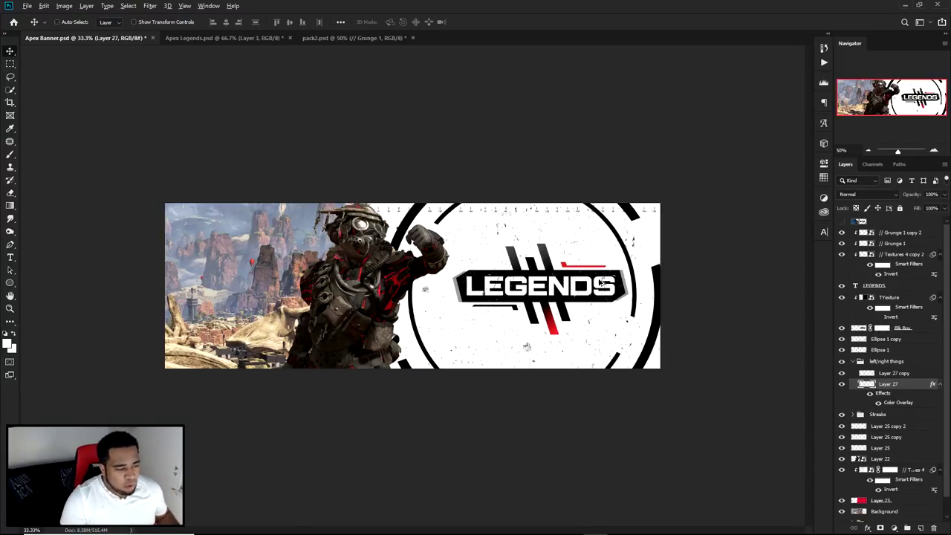
pyautogui.hotkey('ctrl', '+')
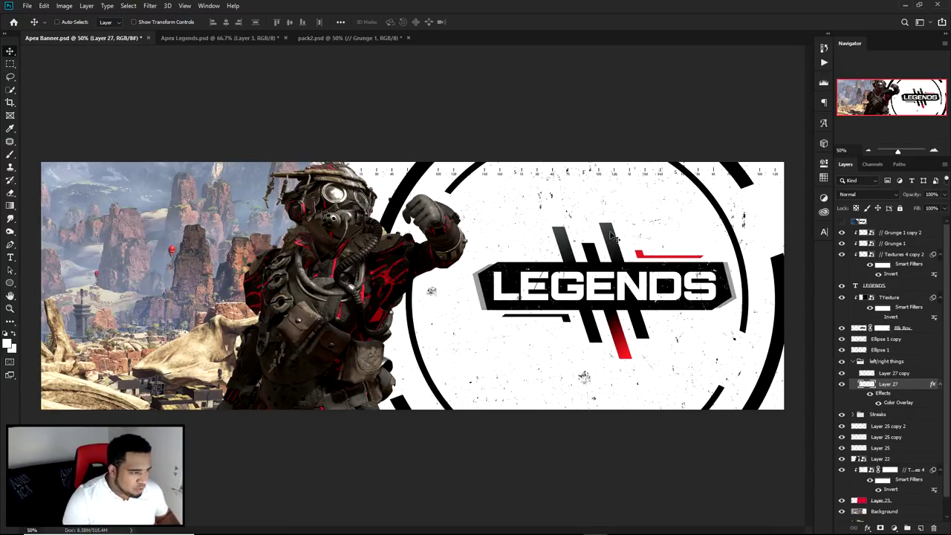
# Add a new layer clipped to the inner ring's Ellipse 1 copy layer and paint dark gray over the ring's left side.
pyautogui.moveTo(707, 196); pyautogui.dragTo(783, 279)
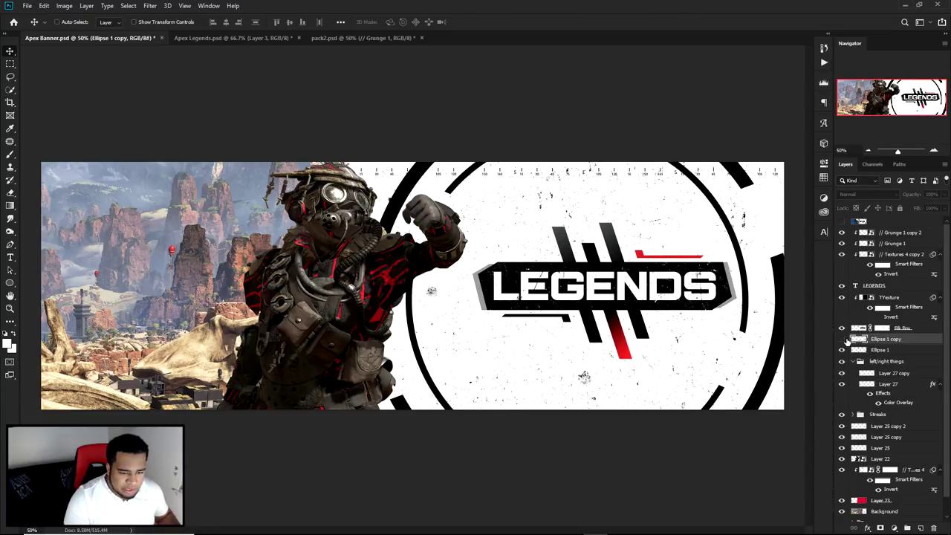
pyautogui.click(921, 527)
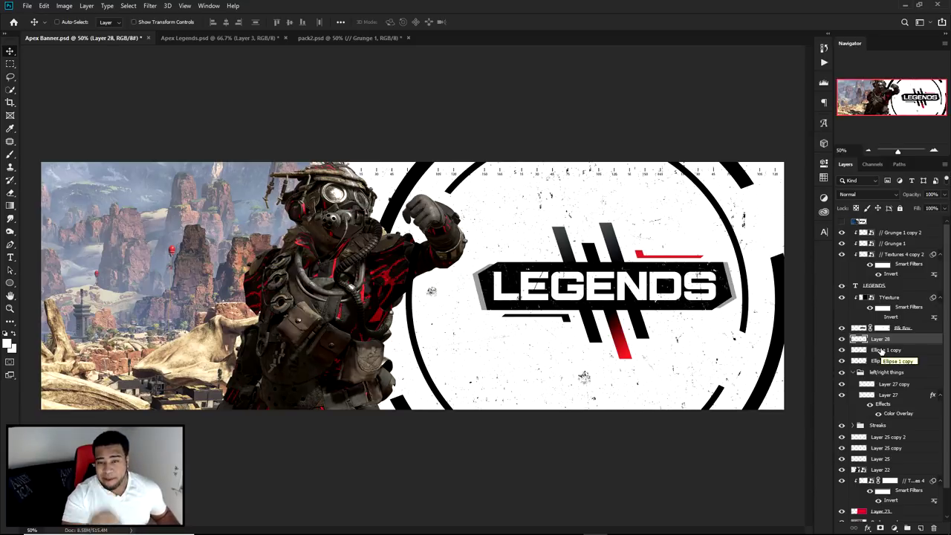
pyautogui.rightClick(903, 338)
pyautogui.click(826, 310)
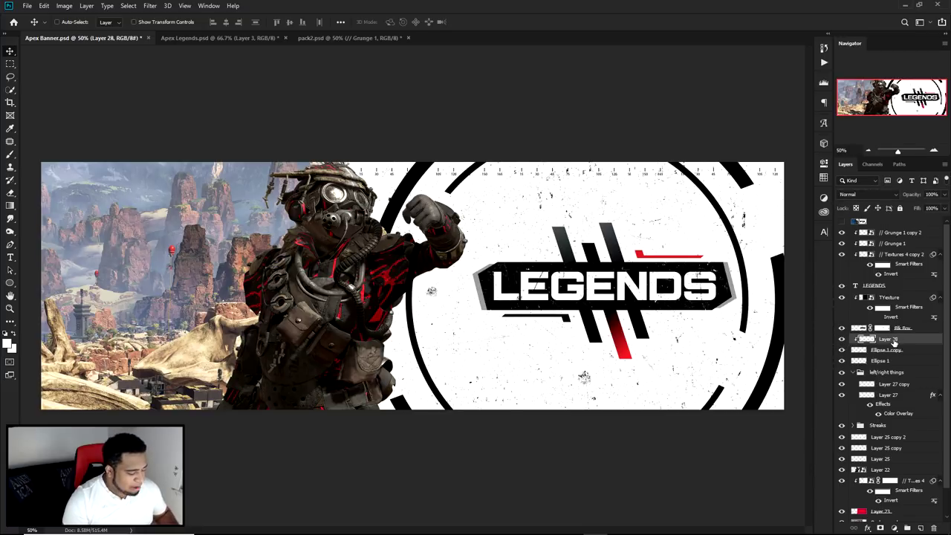
pyautogui.press('b')
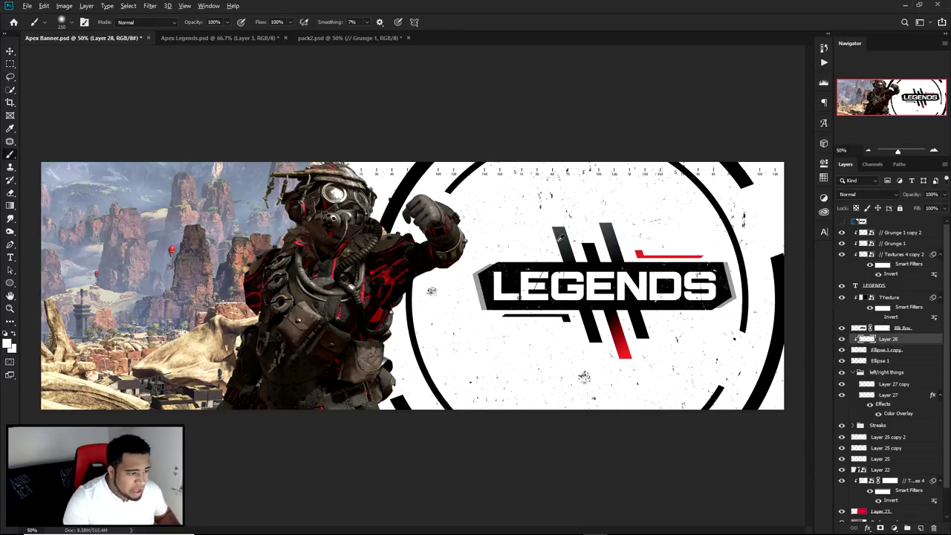
pyautogui.moveTo(512, 245)
pyautogui.mouseDown()
pyautogui.moveTo(471, 244)
pyautogui.moveTo(536, 240)
pyautogui.moveTo(429, 237)
pyautogui.mouseUp()
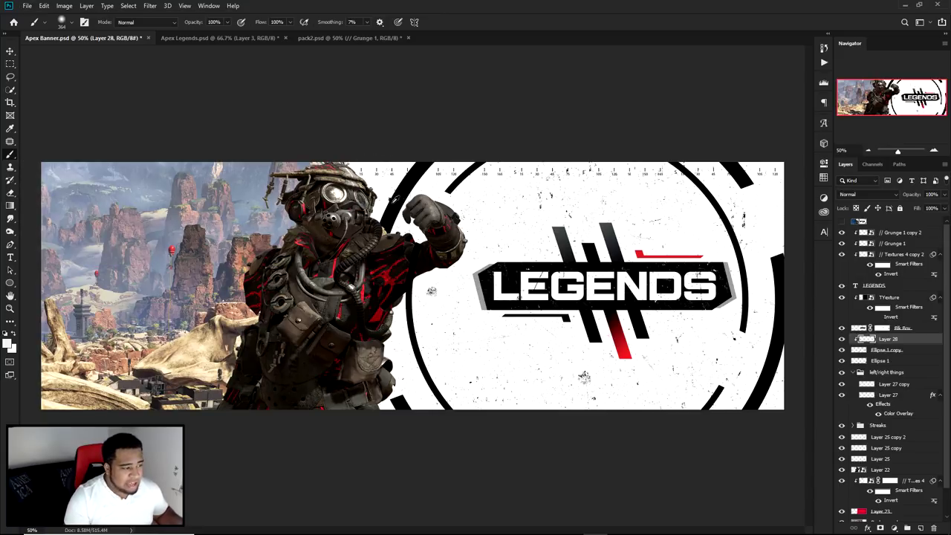
pyautogui.moveTo(368, 264)
pyautogui.mouseDown()
pyautogui.moveTo(356, 329)
pyautogui.moveTo(293, 284)
pyautogui.moveTo(334, 268)
pyautogui.moveTo(322, 307)
pyautogui.moveTo(382, 259)
pyautogui.moveTo(392, 292)
pyautogui.moveTo(522, 256)
pyautogui.moveTo(748, 280)
pyautogui.moveTo(541, 270)
pyautogui.moveTo(586, 241)
pyautogui.moveTo(562, 236)
pyautogui.mouseUp()
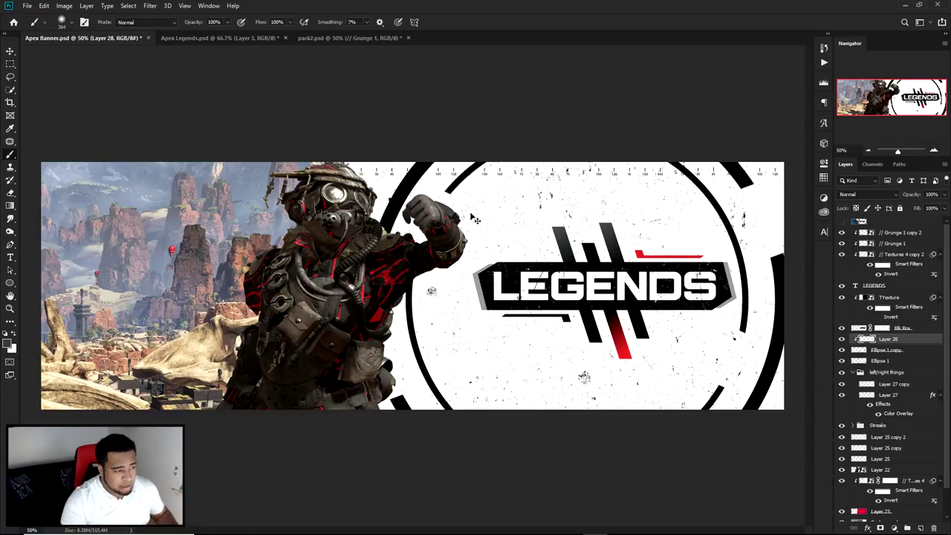
pyautogui.moveTo(414, 239); pyautogui.dragTo(413, 353)
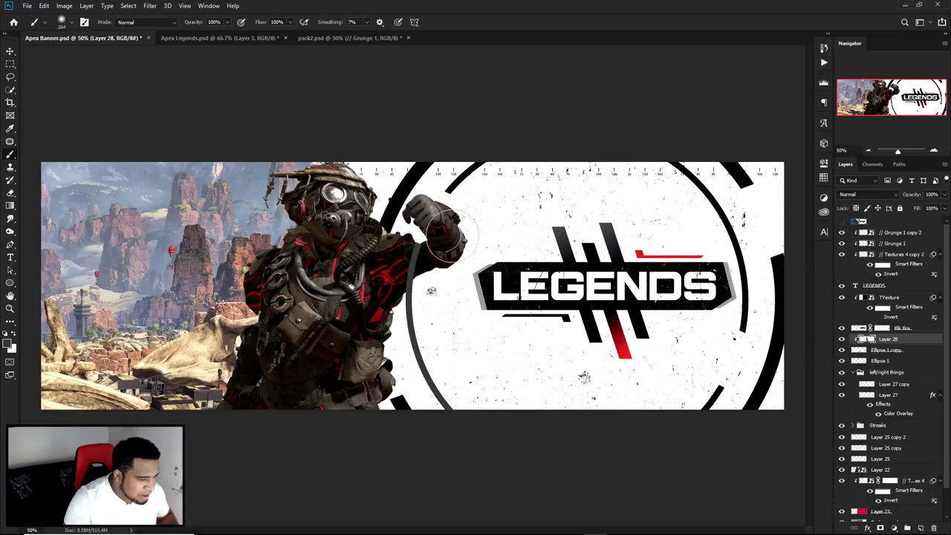
# Add a new layer clipped to the outer ring's Ellipse 1 layer and paint the upper-right and upper-left segments red, sampled from the red streak.
pyautogui.keyDown('alt'); pyautogui.click(627, 348); pyautogui.keyUp('alt')
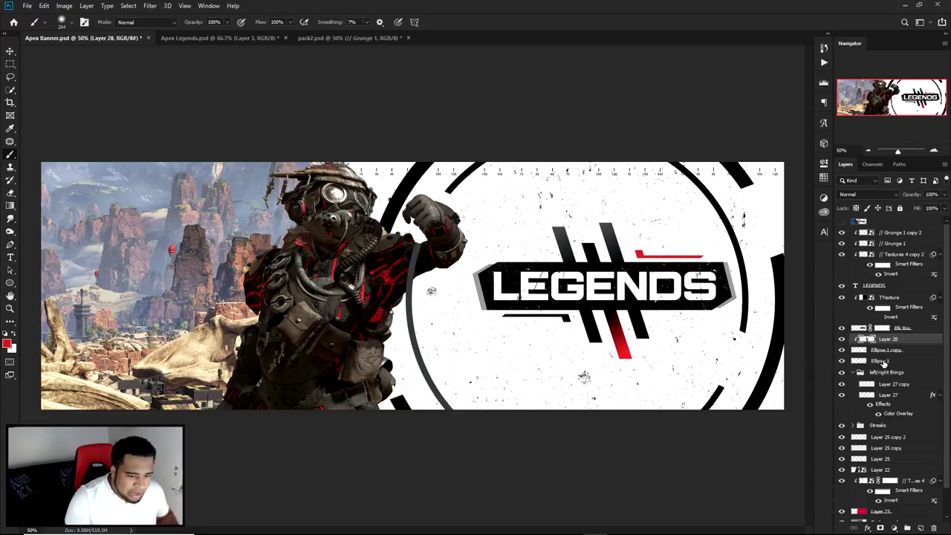
pyautogui.click(884, 361)
pyautogui.click(920, 528)
pyautogui.rightClick(921, 364)
pyautogui.click(854, 306)
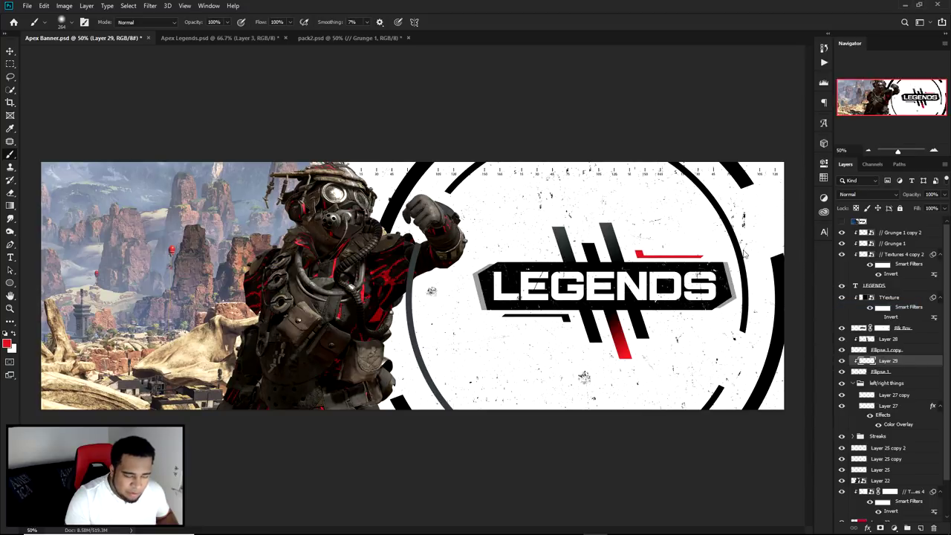
pyautogui.moveTo(752, 202); pyautogui.dragTo(695, 114)
pyautogui.keyDown('alt'); pyautogui.rightClick(608, 281); pyautogui.keyUp('alt')
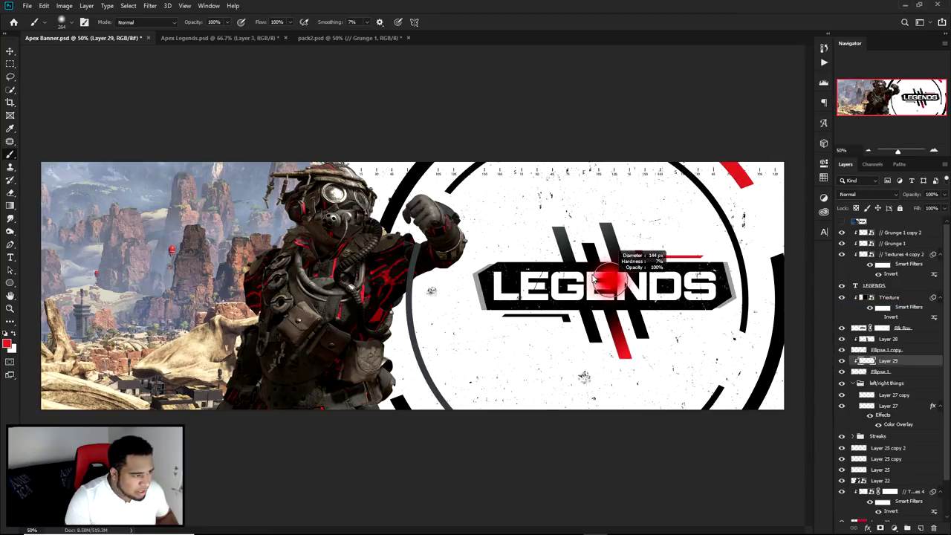
pyautogui.keyDown('alt'); pyautogui.rightClick(360, 257); pyautogui.keyUp('alt')
pyautogui.moveTo(360, 256); pyautogui.dragTo(436, 106)
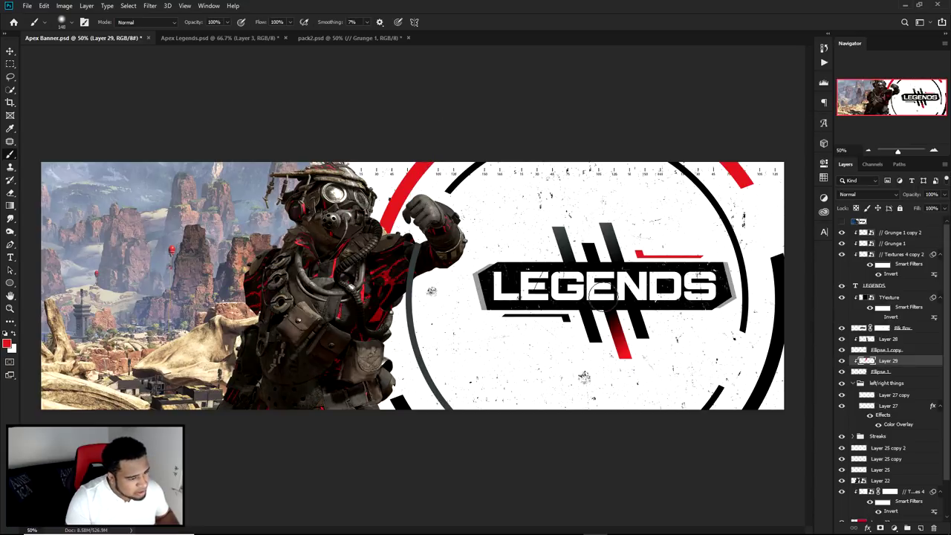
# Try to move the LEGENDS title plate layers left together with the Streaks group.
pyautogui.press('v')
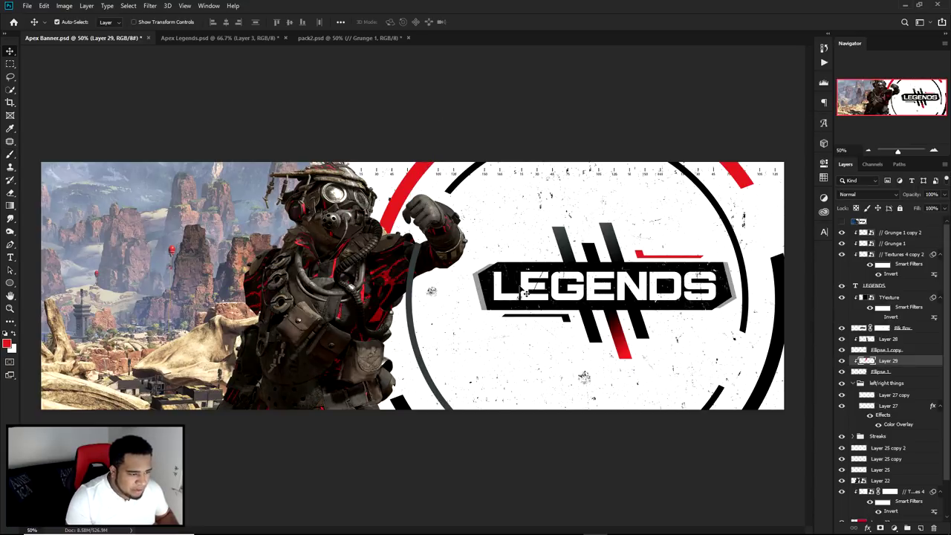
pyautogui.press('ctrl')
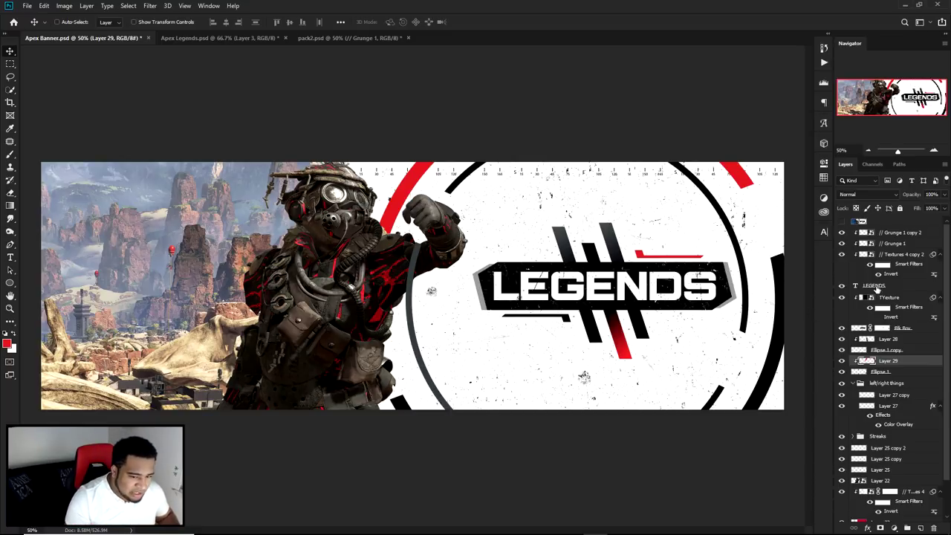
pyautogui.click(887, 236)
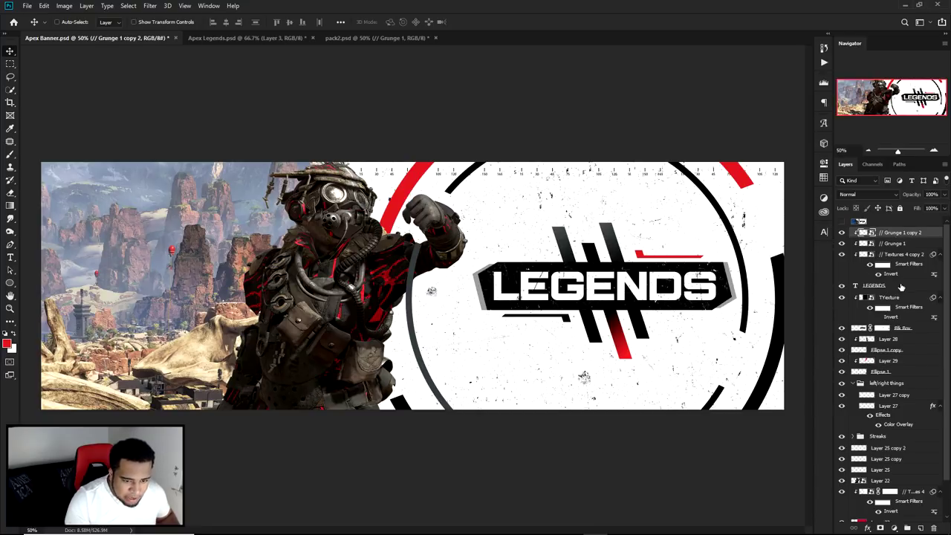
pyautogui.keyDown('shift'); pyautogui.click(902, 327); pyautogui.keyUp('shift')
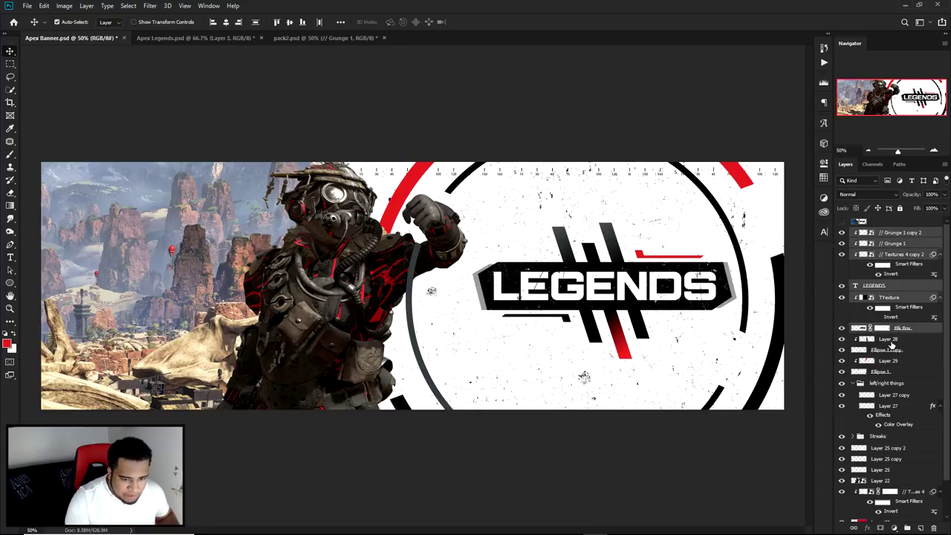
pyautogui.hotkey('ctrl', 'z')
pyautogui.hotkey('ctrl', 'z')
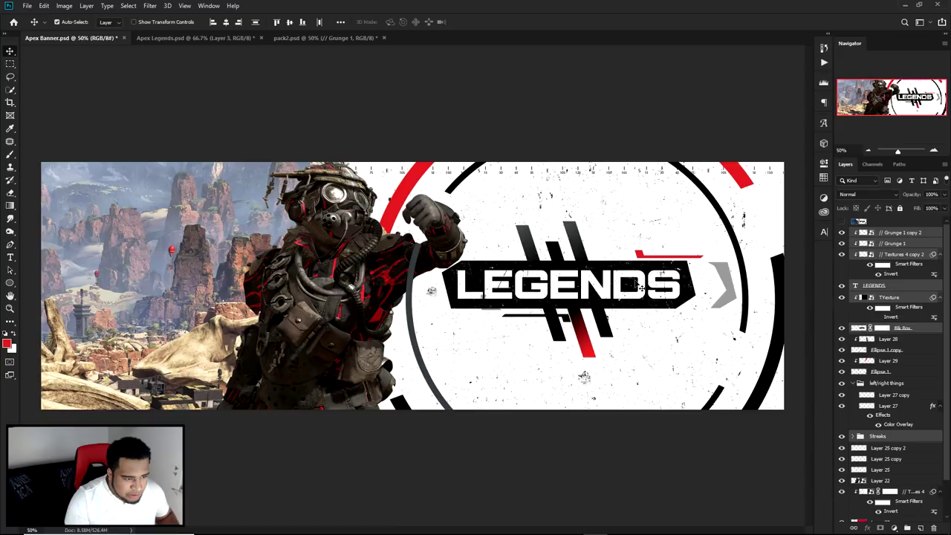
pyautogui.hotkey('ctrl', 'shift', 'z')
pyautogui.hotkey('ctrl', 'shift', 'z')
# Move the three Vector Smart Object layers out of the Streaks group to directly above it, and collapse the group.
pyautogui.click(858, 437)
pyautogui.click(853, 436)
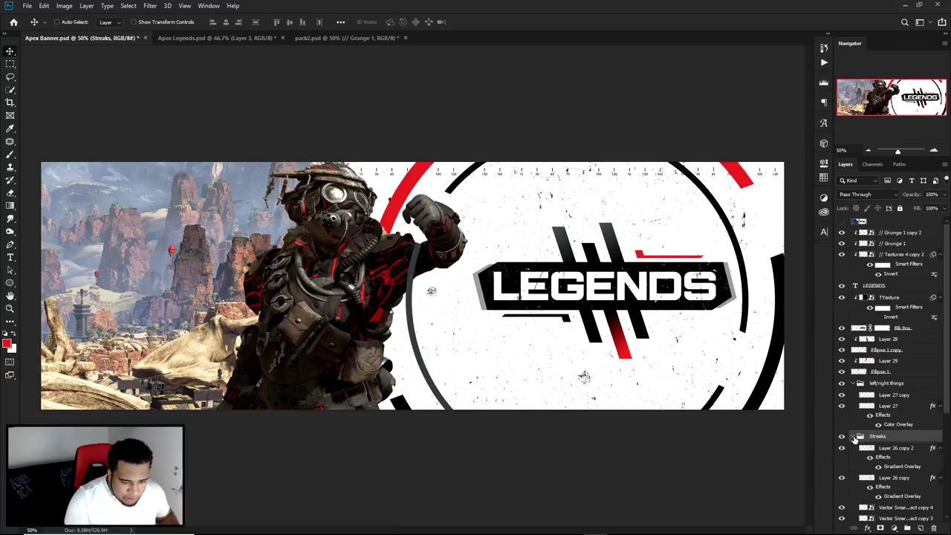
pyautogui.scroll(-2, 881, 471)
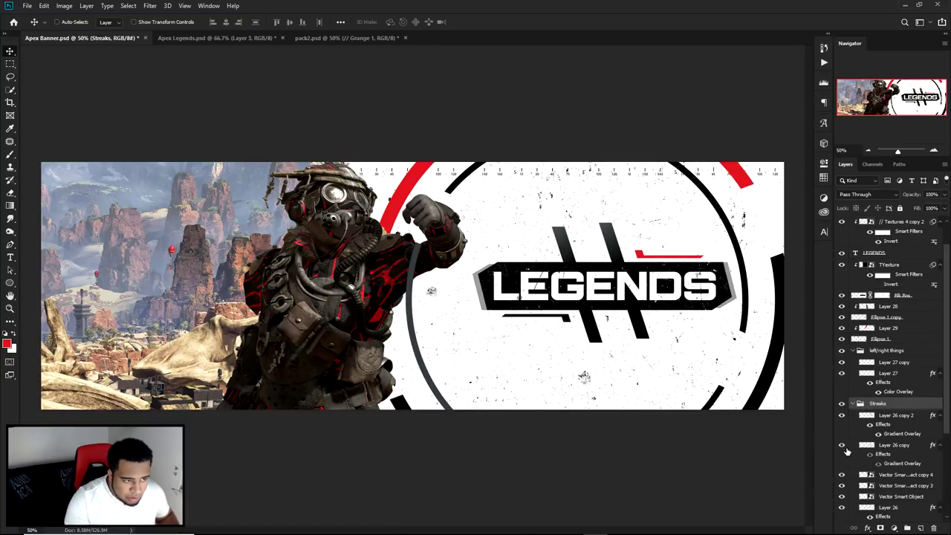
pyautogui.click(884, 475)
pyautogui.keyDown('shift'); pyautogui.click(895, 496); pyautogui.keyUp('shift')
pyautogui.moveTo(895, 496)
pyautogui.mouseDown()
pyautogui.moveTo(904, 453)
pyautogui.moveTo(880, 401)
pyautogui.moveTo(874, 411)
pyautogui.mouseUp()
pyautogui.click(855, 437)
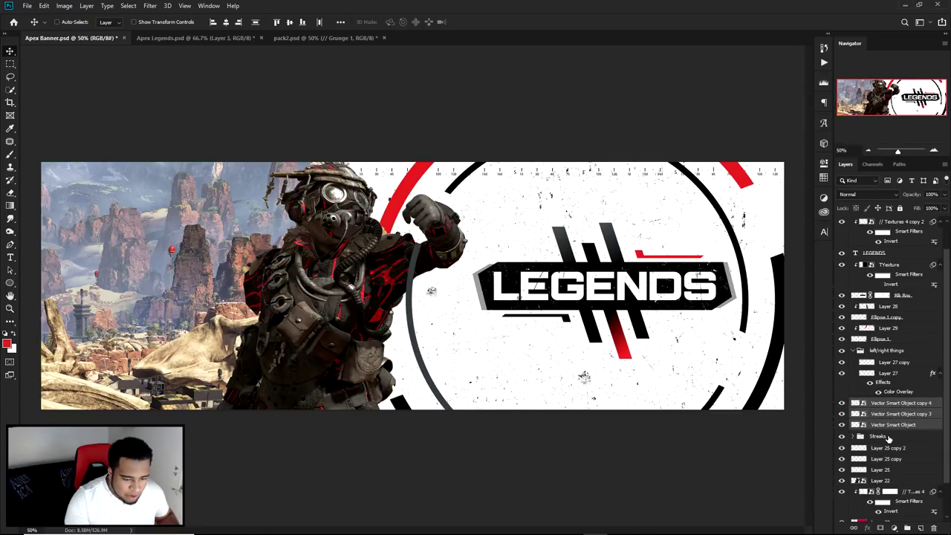
# Select the Streaks group, the Layer 25 layers, both accent lines and all title plate layers, and shift them slightly left inside the rings.
pyautogui.click(881, 438)
pyautogui.hotkey('shift', 'alt', '[')
pyautogui.hotkey('shift', 'alt', '[')
pyautogui.hotkey('shift', 'alt', '[')
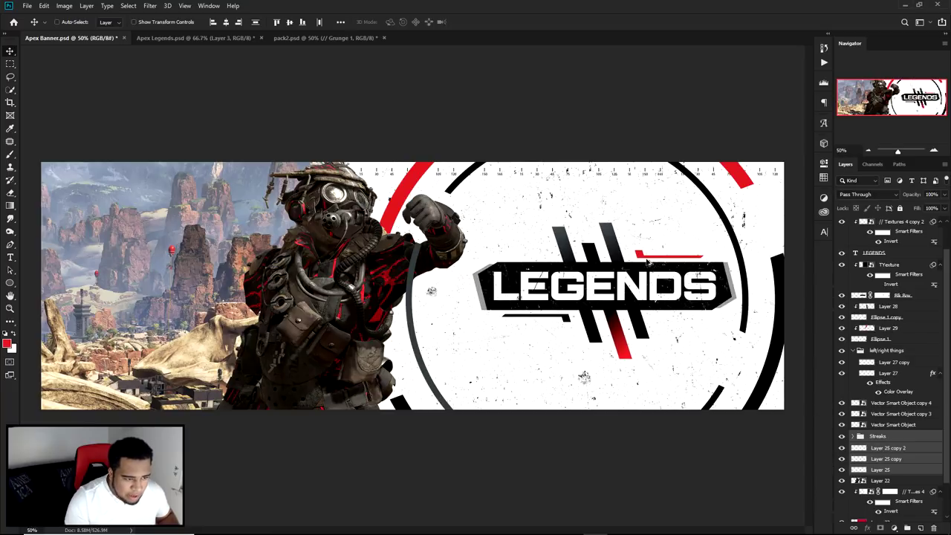
pyautogui.scroll(5, 634, 298)
pyautogui.scroll(-4, 424, 375)
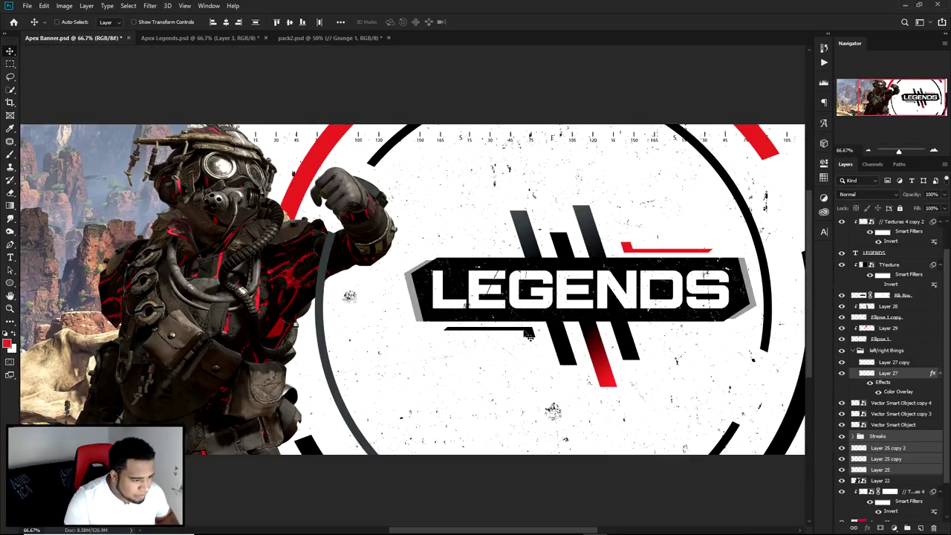
pyautogui.scroll(3, 529, 336)
pyautogui.scroll(-2, 630, 345)
pyautogui.scroll(1, 873, 329)
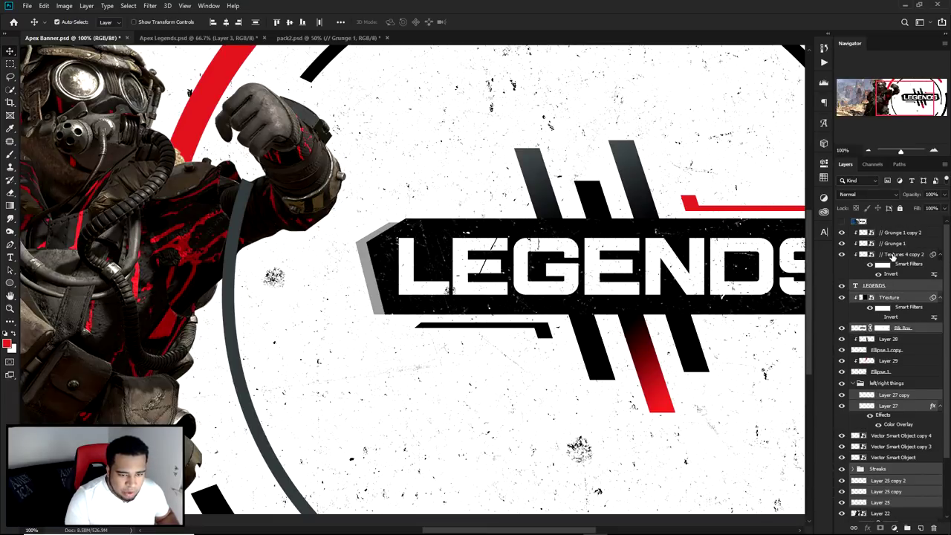
pyautogui.scroll(-2, 665, 292)
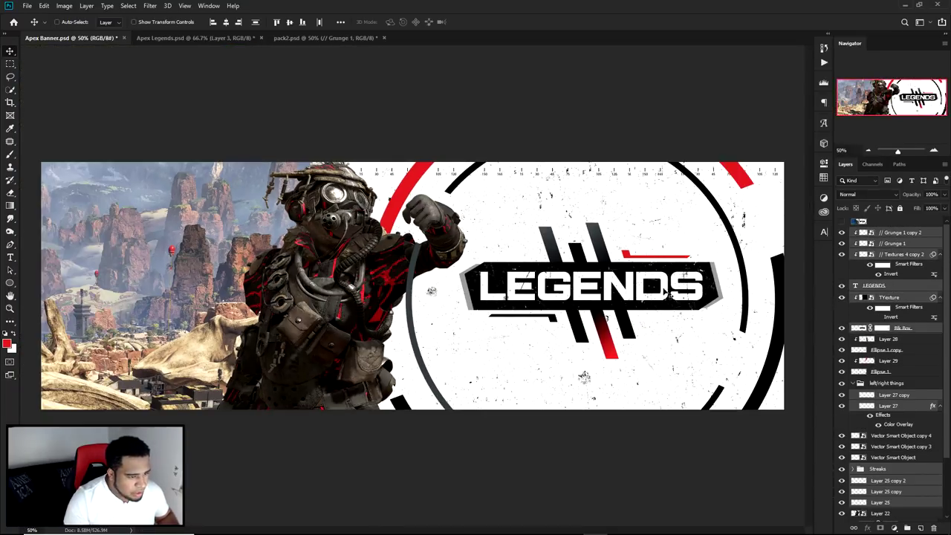
# Group the selected title plate, accent line and streak layers, and nudge the group slightly left and down inside the rings.
pyautogui.hotkey('ctrl', 'g')
pyautogui.scroll(1, 660, 299)
pyautogui.moveTo(654, 305); pyautogui.dragTo(658, 306)
pyautogui.scroll(-2, 660, 308)
pyautogui.scroll(1, 557, 297)
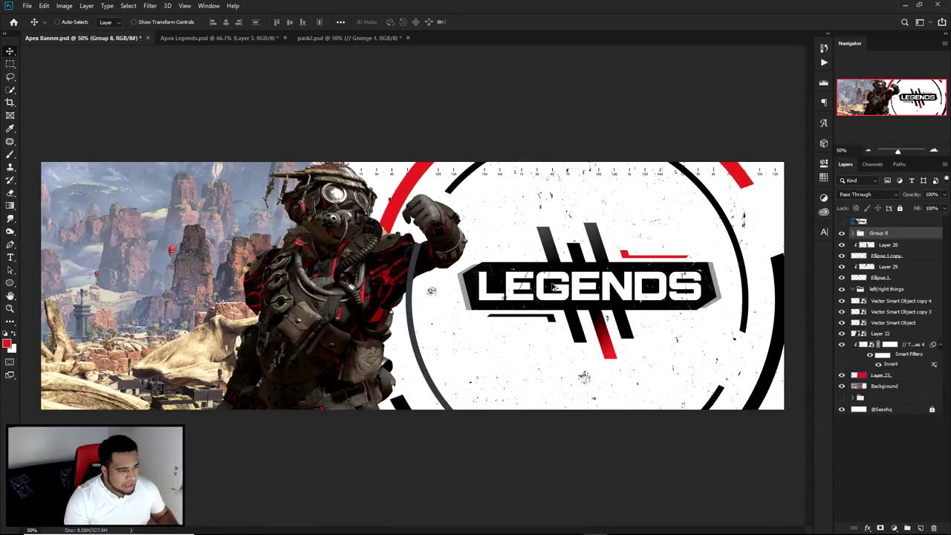
pyautogui.moveTo(613, 299); pyautogui.dragTo(637, 301)
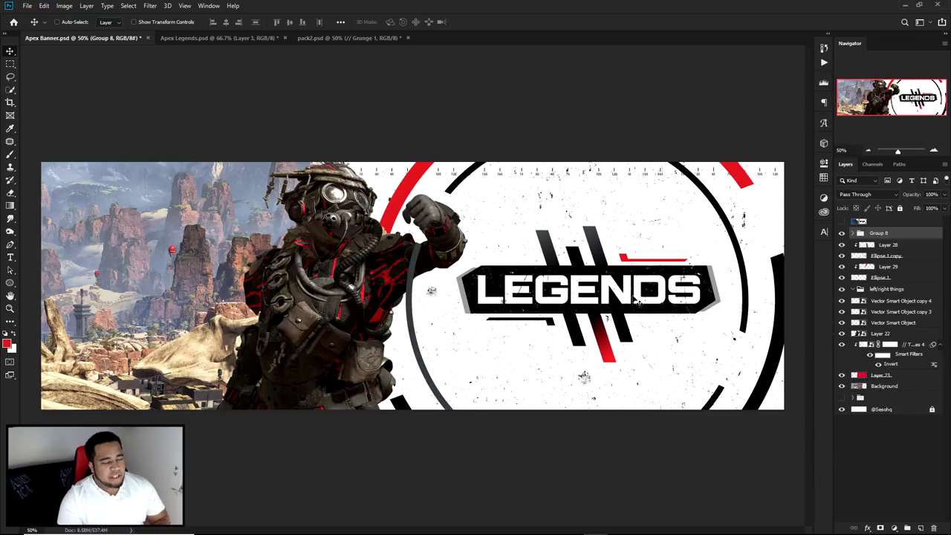
# Pick the outer ring, title plate, red accent line, character and Background layers directly from the canvas to see how each is selected.
pyautogui.keyDown('ctrl'); pyautogui.click(780, 275); pyautogui.keyUp('ctrl')
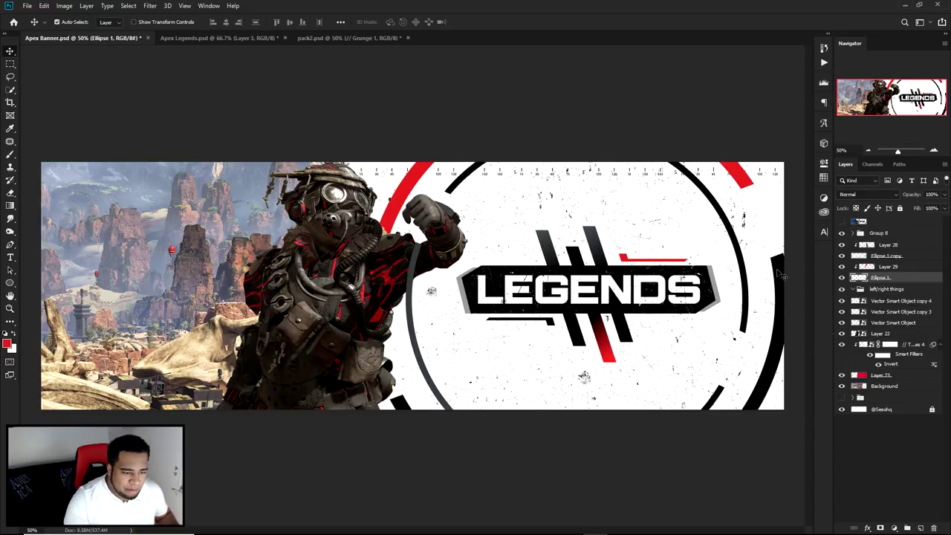
pyautogui.moveTo(778, 275)
pyautogui.mouseDown()
pyautogui.moveTo(754, 320)
pyautogui.moveTo(761, 273)
pyautogui.mouseUp()
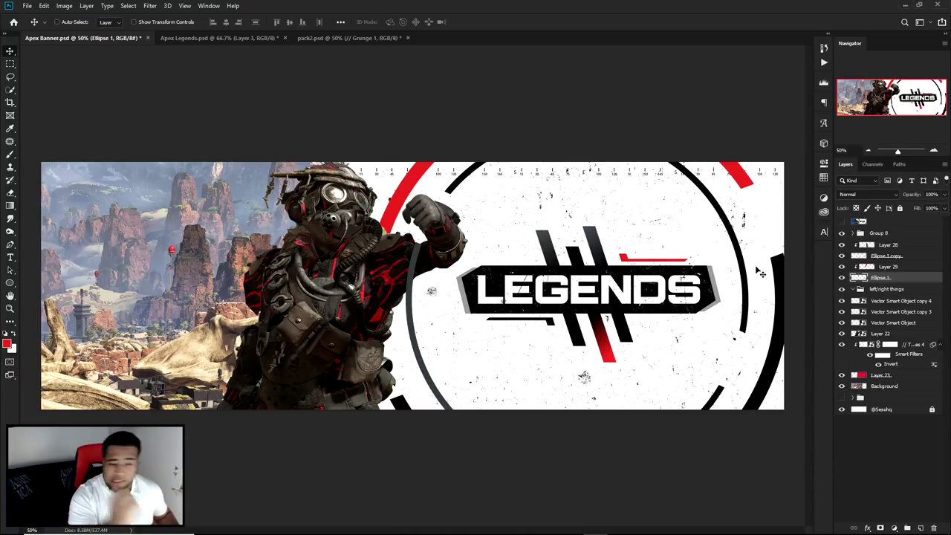
pyautogui.keyDown('ctrl'); pyautogui.click(658, 289); pyautogui.keyUp('ctrl')
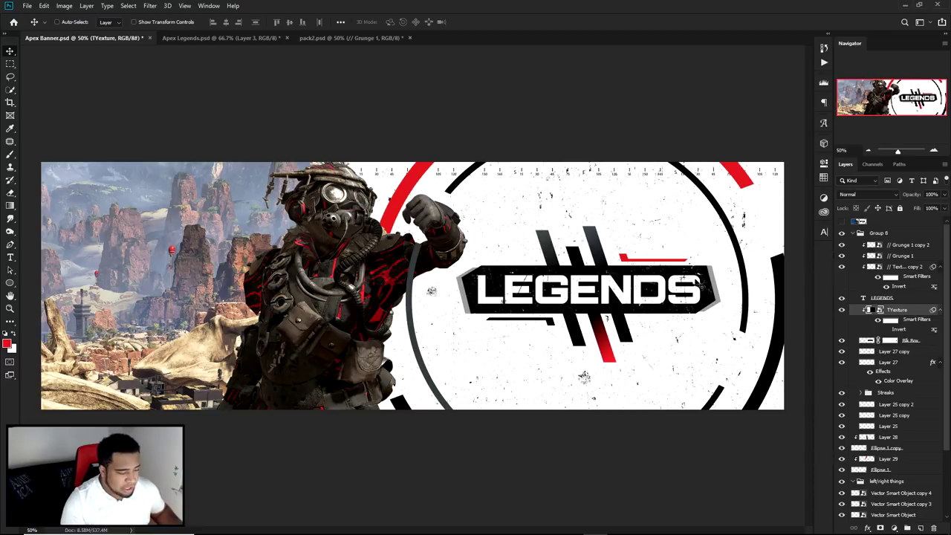
pyautogui.keyDown('ctrl'); pyautogui.click(702, 259); pyautogui.keyUp('ctrl')
pyautogui.keyDown('ctrl'); pyautogui.click(681, 293); pyautogui.keyUp('ctrl')
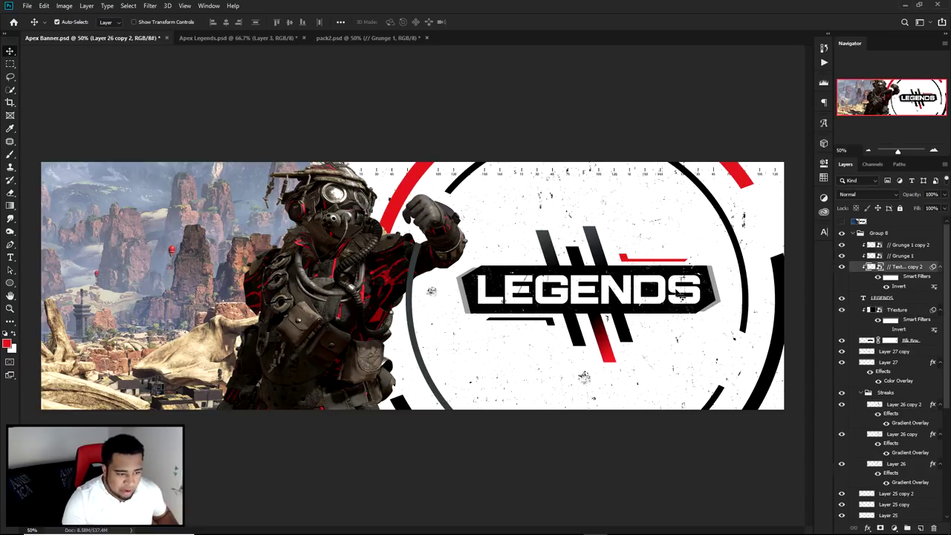
pyautogui.keyDown('ctrl'); pyautogui.click(674, 267); pyautogui.keyUp('ctrl')
pyautogui.keyDown('ctrl'); pyautogui.click(674, 266); pyautogui.keyUp('ctrl')
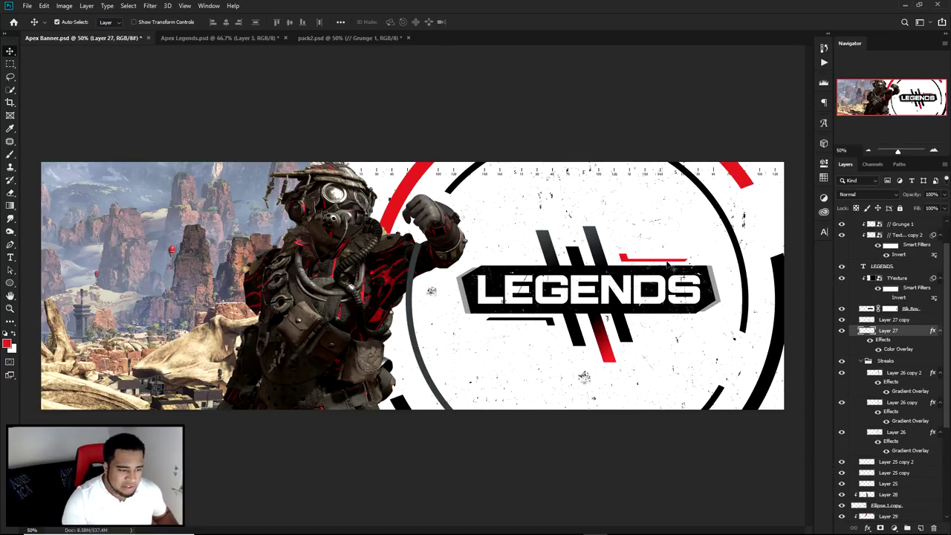
pyautogui.keyDown('ctrl'); pyautogui.click(654, 280); pyautogui.keyUp('ctrl')
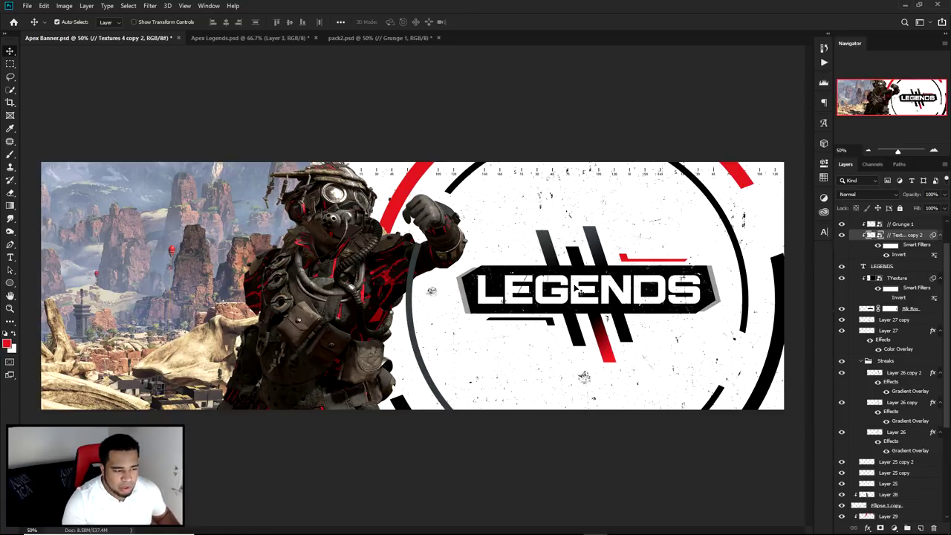
pyautogui.keyDown('ctrl'); pyautogui.click(322, 267); pyautogui.keyUp('ctrl')
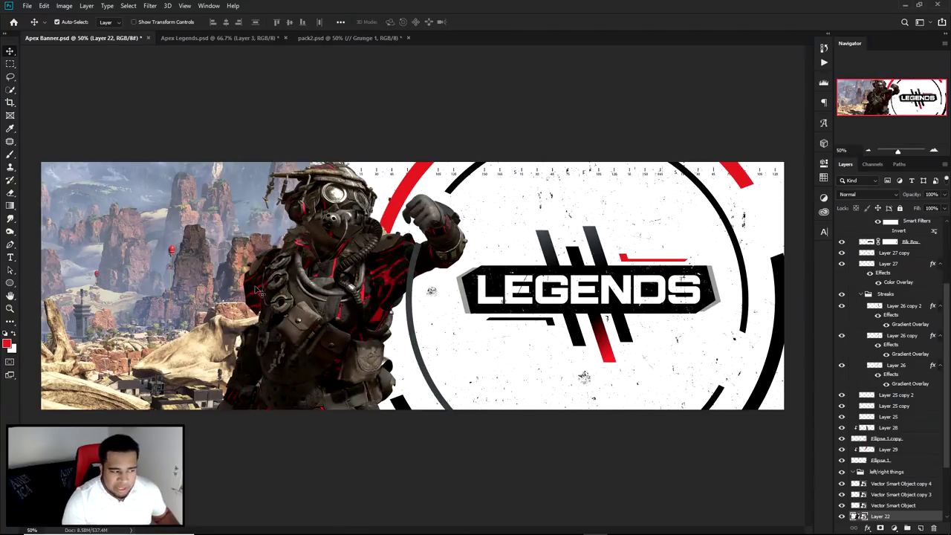
pyautogui.keyDown('ctrl'); pyautogui.click(185, 210); pyautogui.keyUp('ctrl')
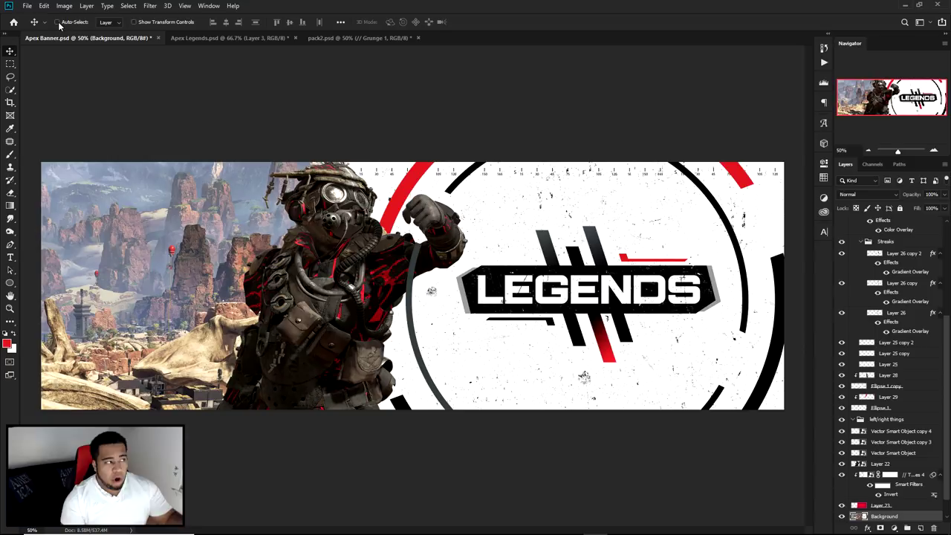
# Examine the Move tool's Auto-Select setting and its Group and Layer options.
pyautogui.rightClick(10, 50)
pyautogui.click(51, 51)
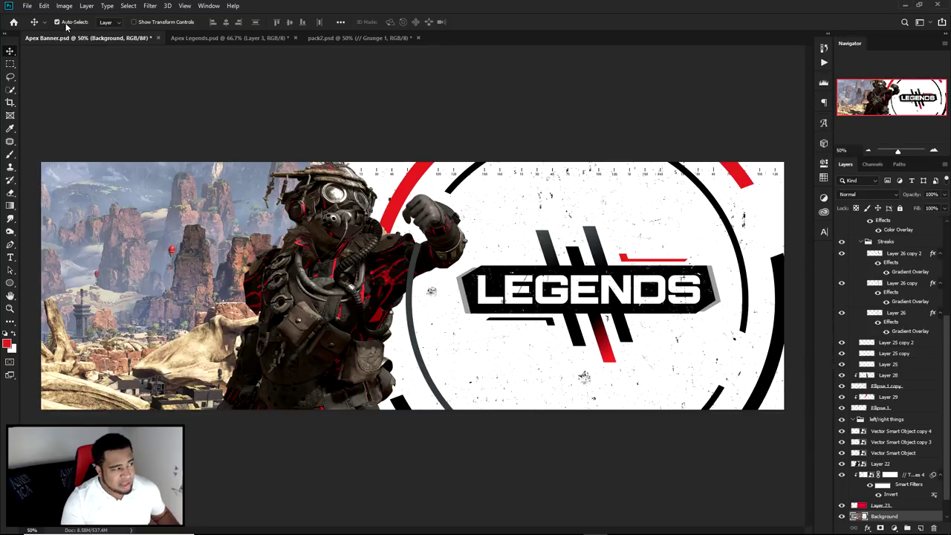
pyautogui.click(113, 23)
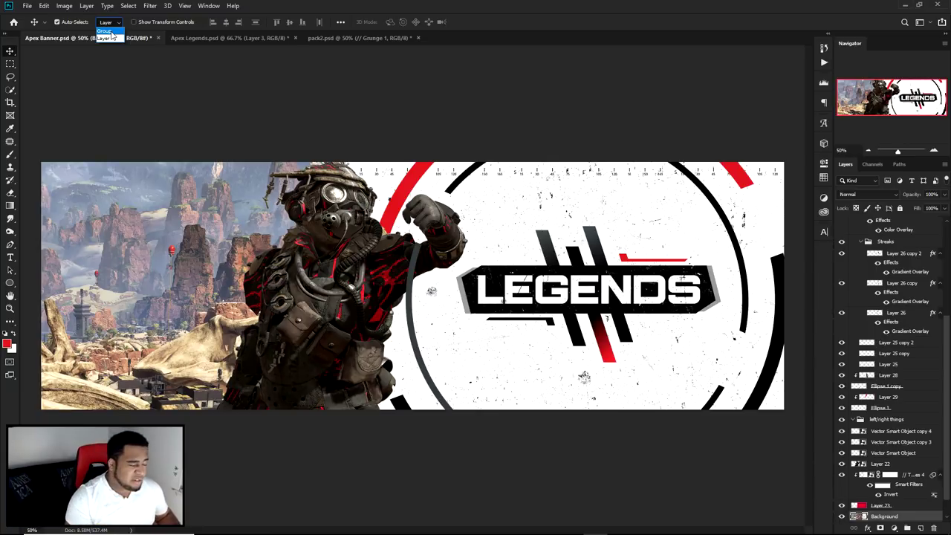
pyautogui.press('ctrl')
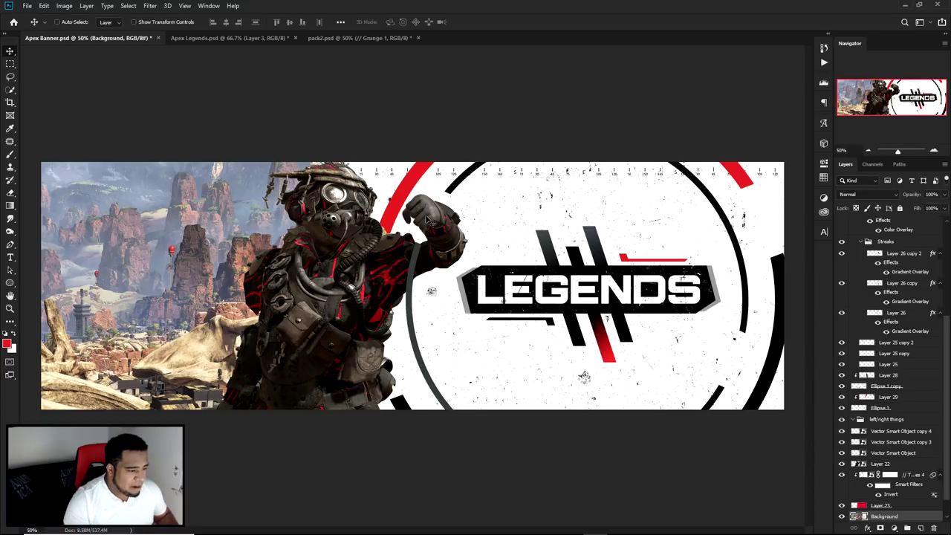
pyautogui.moveTo(191, 234)
pyautogui.mouseDown()
pyautogui.moveTo(185, 245)
pyautogui.moveTo(213, 231)
pyautogui.moveTo(246, 269)
pyautogui.moveTo(191, 233)
pyautogui.mouseUp()
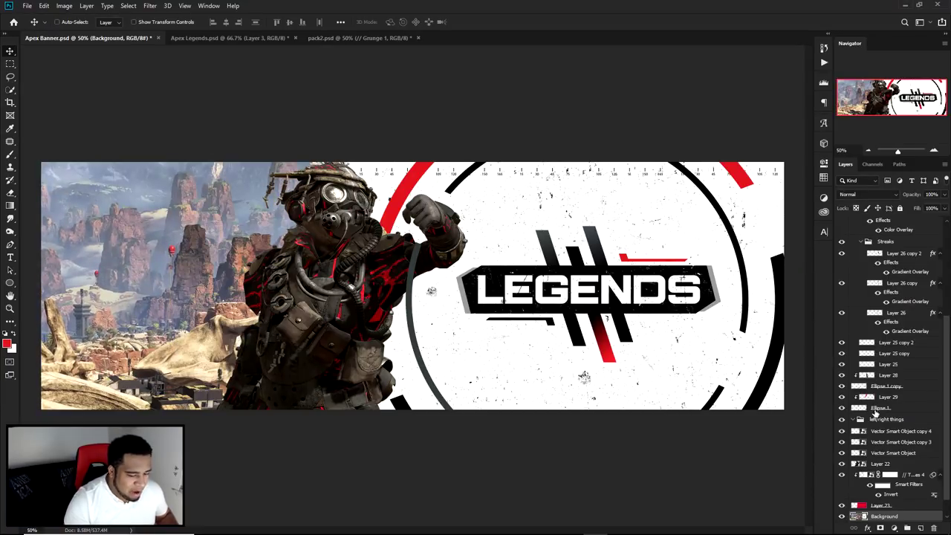
# Add a Gradient Map adjustment above the canyon Background layer and apply a black-to-red gradient preset.
pyautogui.click(895, 528)
pyautogui.click(897, 512)
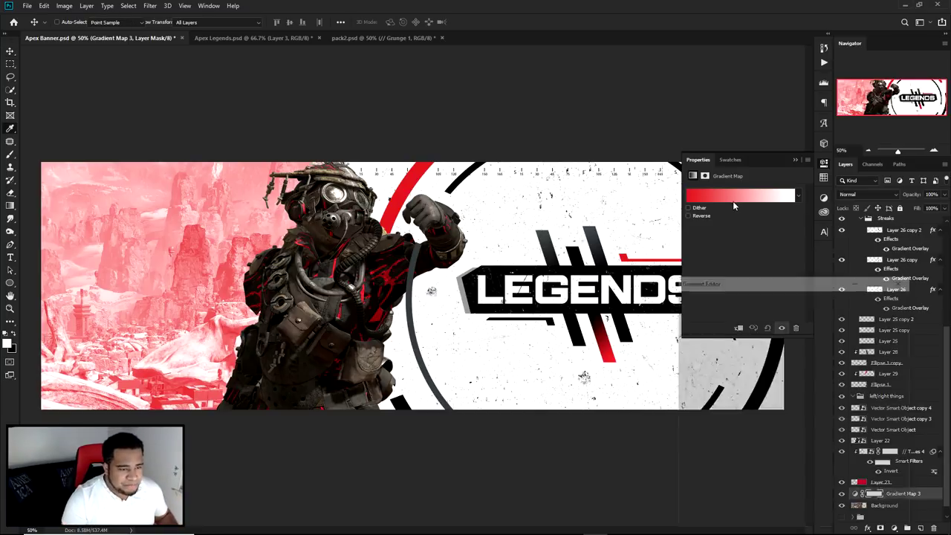
pyautogui.click(732, 197)
pyautogui.scroll(-5, 839, 332)
pyautogui.click(839, 332)
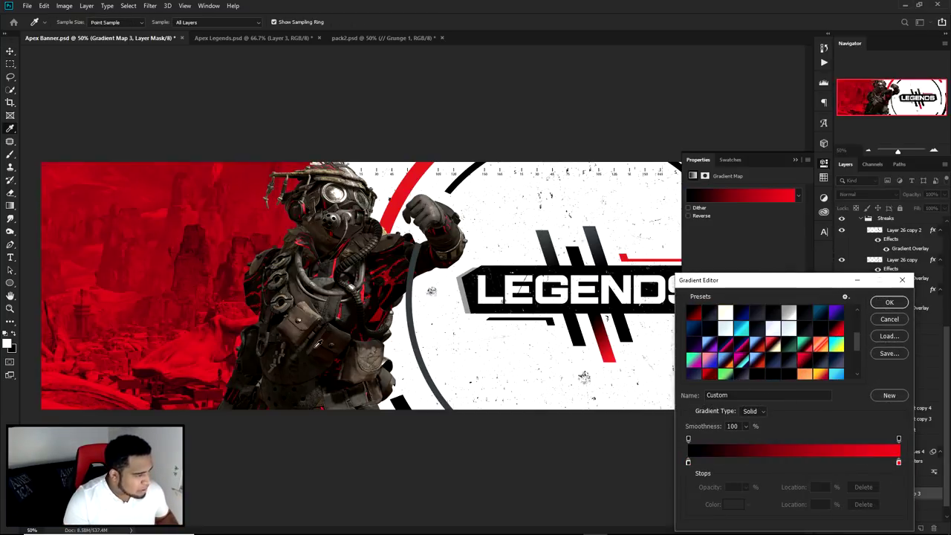
# Examine the colours of the gradient's black and red end stops.
pyautogui.click(688, 463)
pyautogui.doubleClick(688, 463)
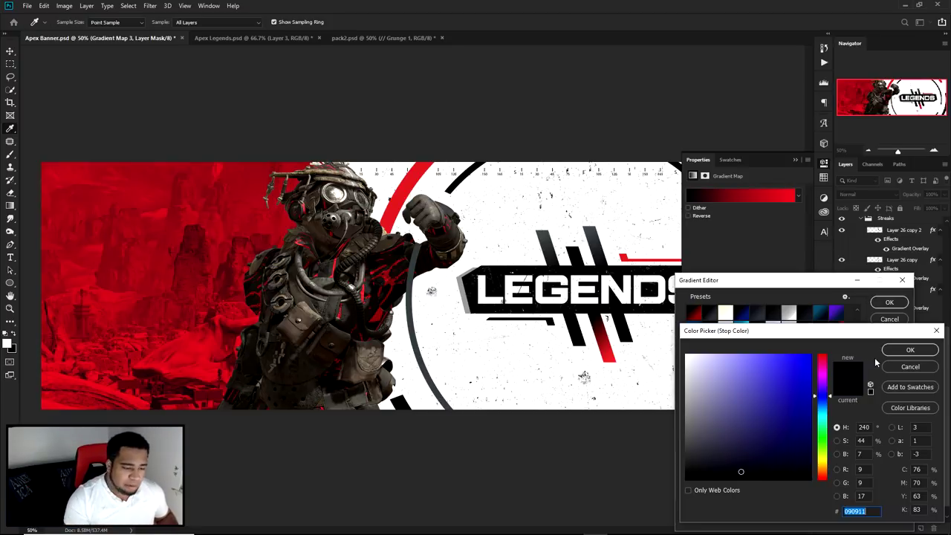
pyautogui.moveTo(740, 468); pyautogui.dragTo(503, 481)
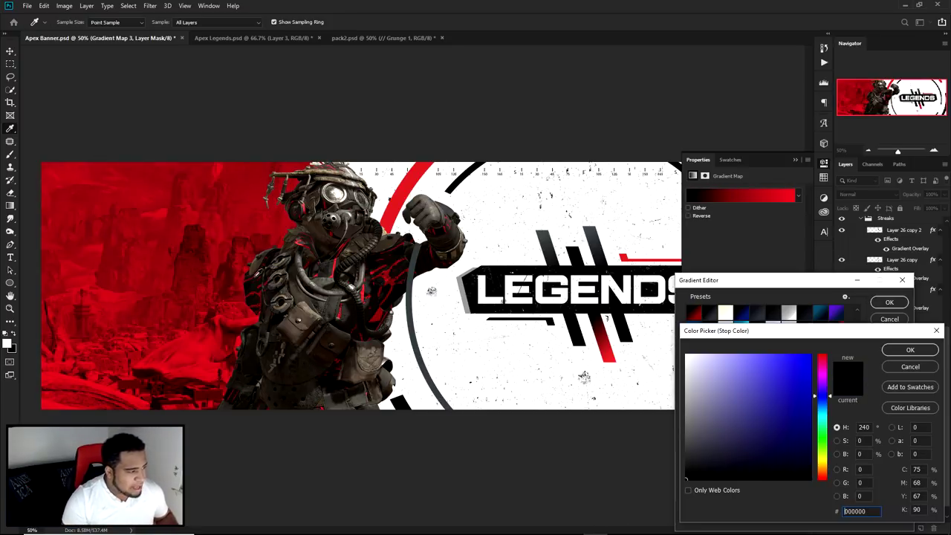
pyautogui.click(919, 368)
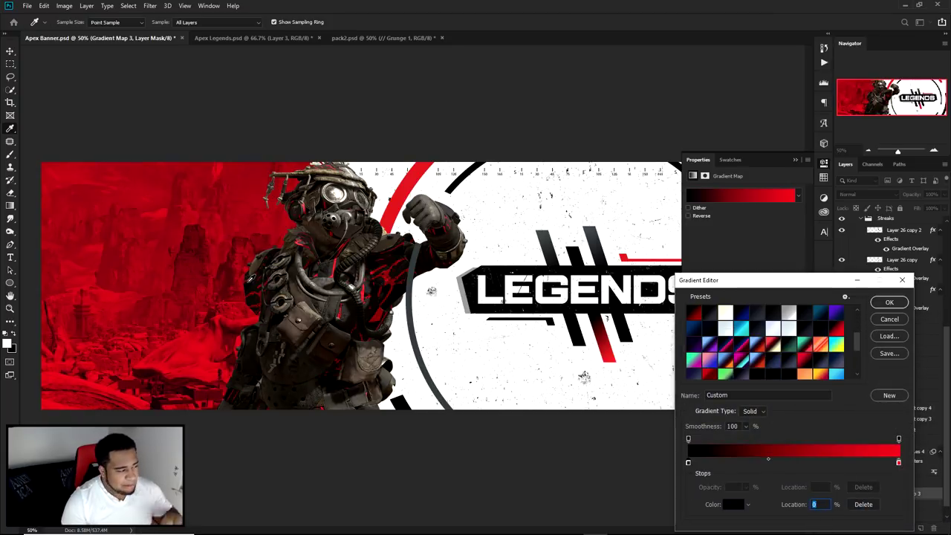
pyautogui.doubleClick(898, 462)
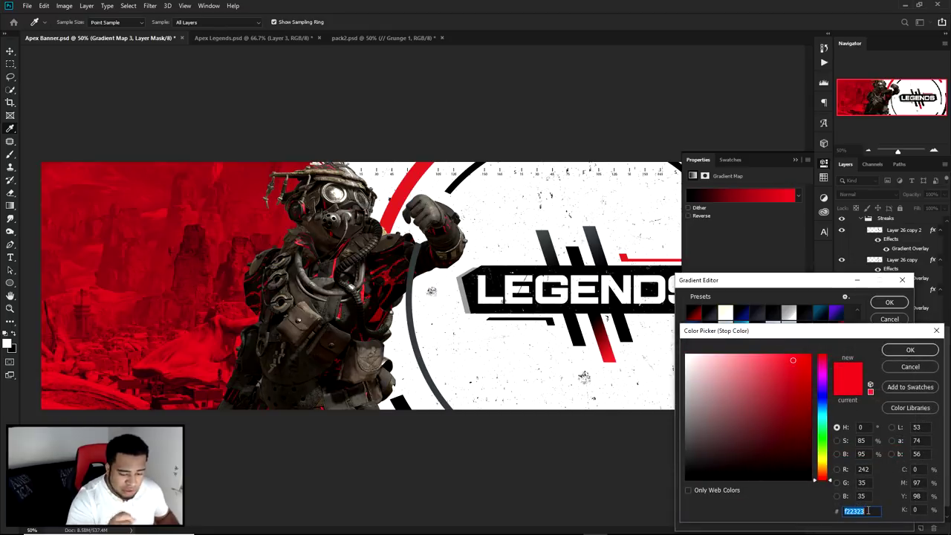
pyautogui.click(910, 349)
# Set the gradient's midpoint location to 70% to darken the red background, and accept the Gradient Map.
pyautogui.click(768, 459)
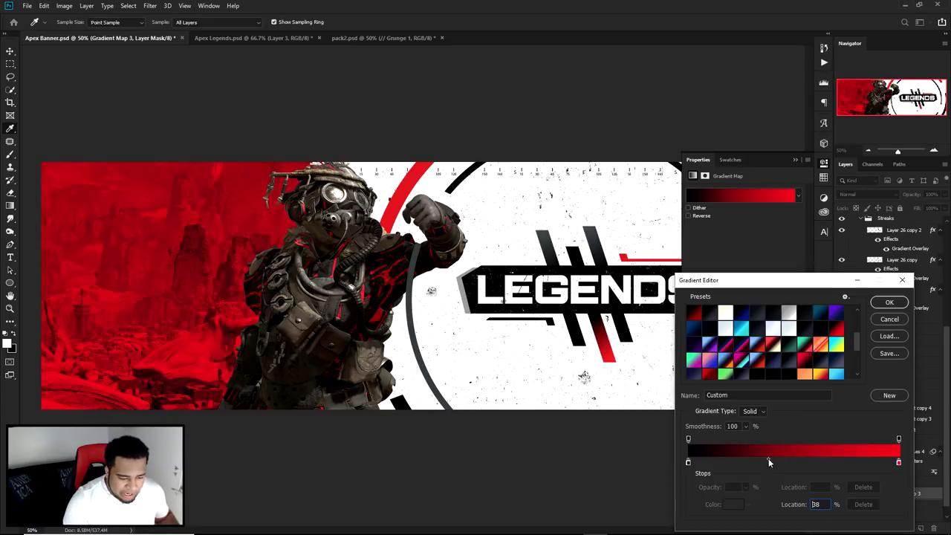
pyautogui.moveTo(768, 460); pyautogui.dragTo(766, 459)
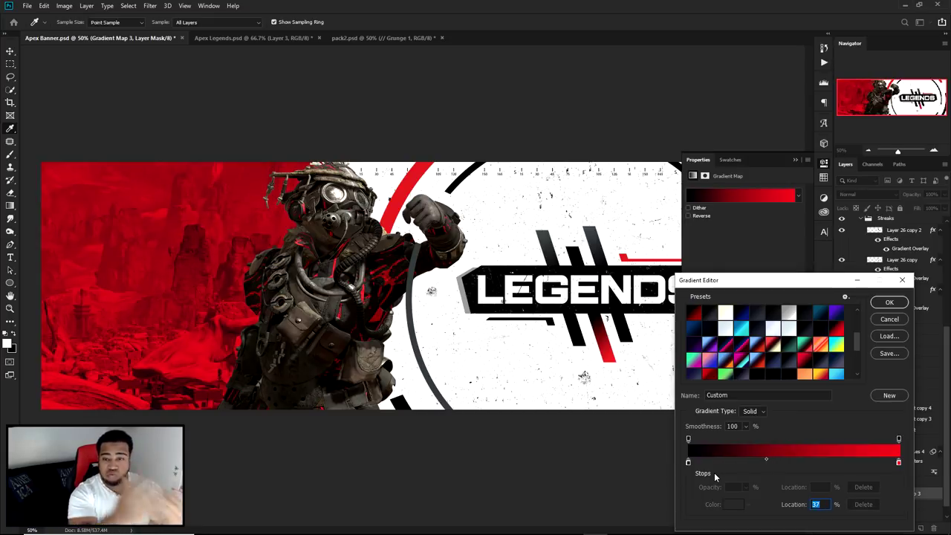
pyautogui.moveTo(767, 457); pyautogui.dragTo(856, 459)
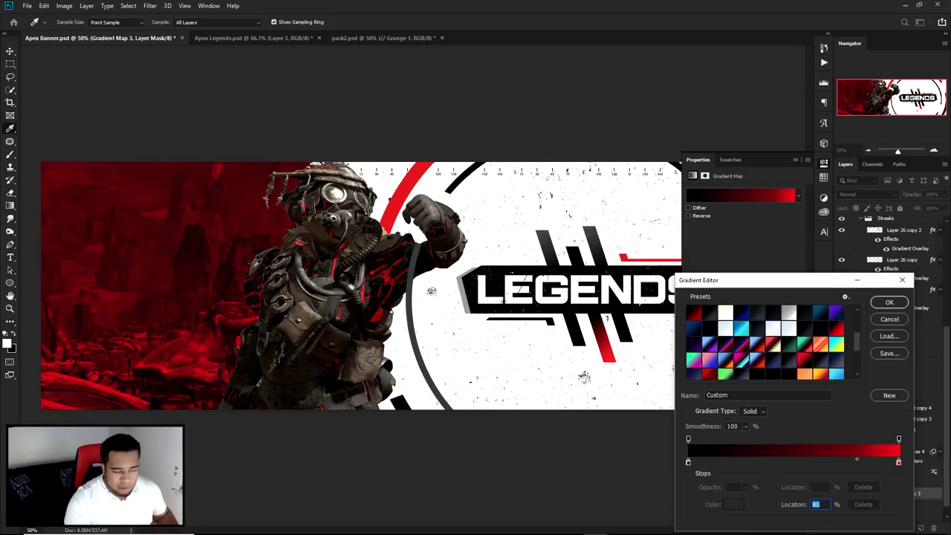
pyautogui.moveTo(857, 459); pyautogui.dragTo(836, 459)
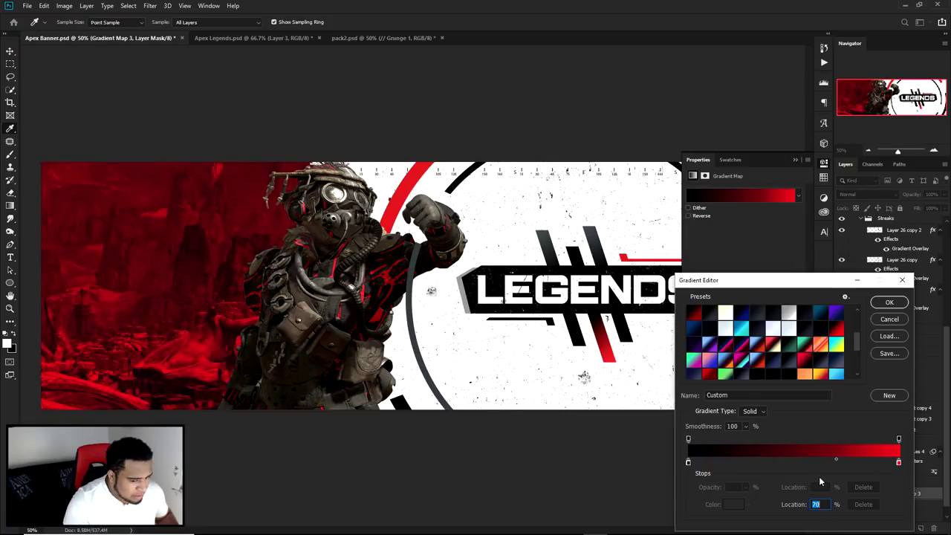
pyautogui.click(890, 303)
pyautogui.press('v')
pyautogui.click(823, 164)
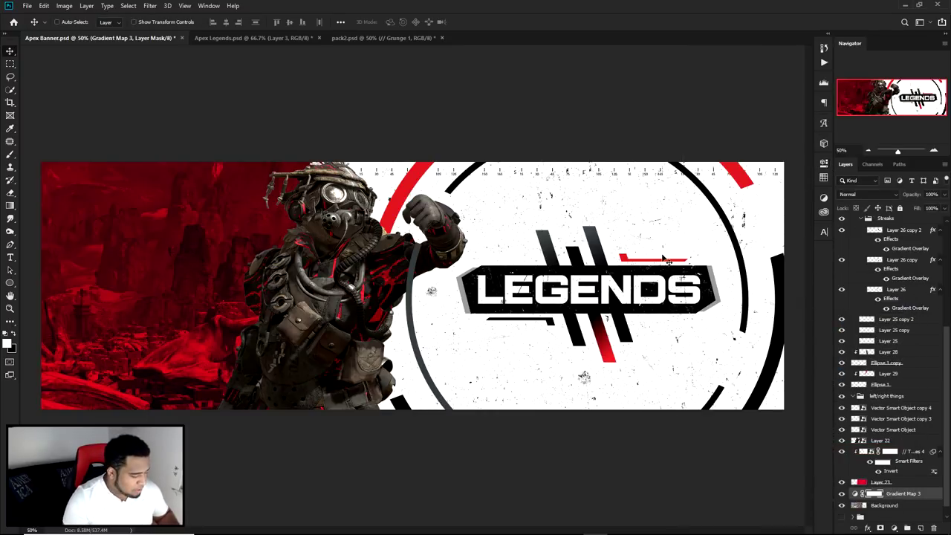
pyautogui.hotkey('ctrl', '-')
pyautogui.hotkey('ctrl', '+')
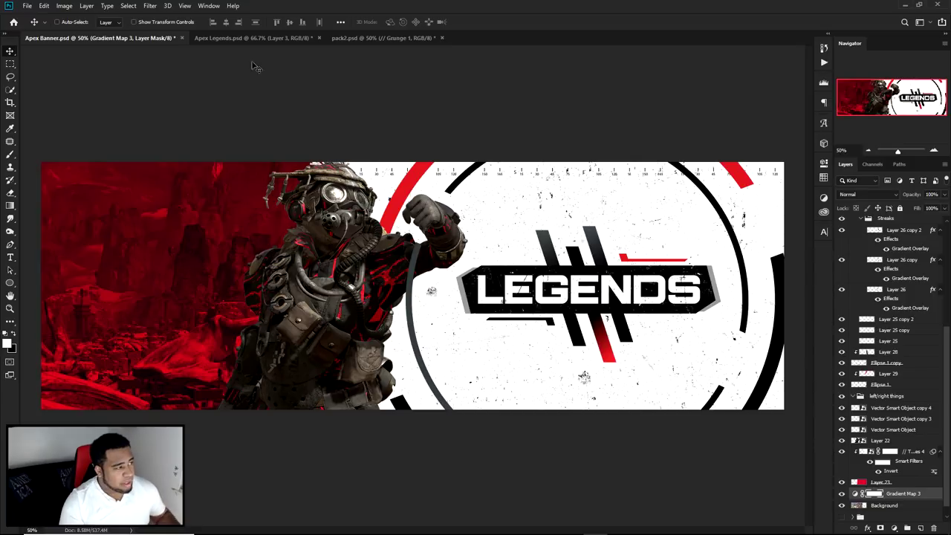
# Switch to pack2.psd, hide the Grunge 1 layer and preview Textures 6, 5 and 4 from the Textures group.
pyautogui.click(355, 37)
pyautogui.click(841, 329)
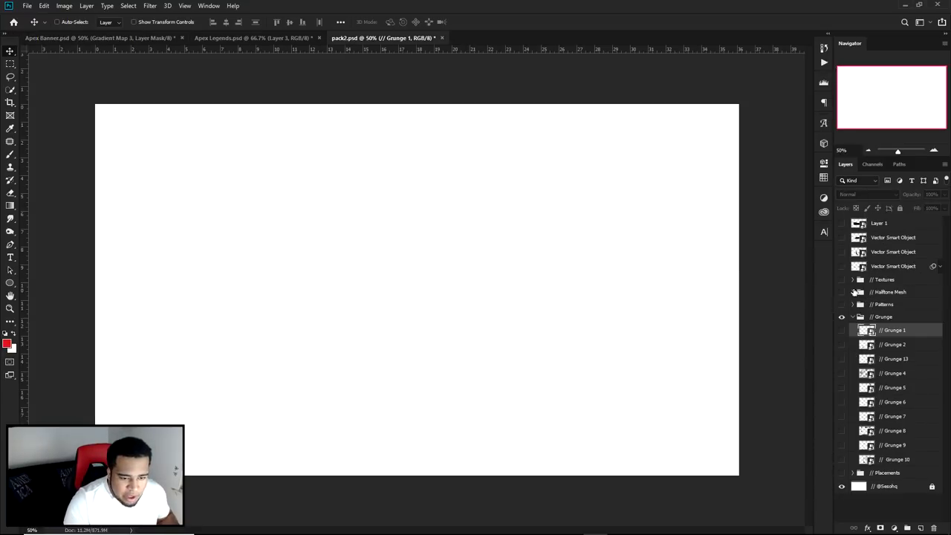
pyautogui.click(852, 279)
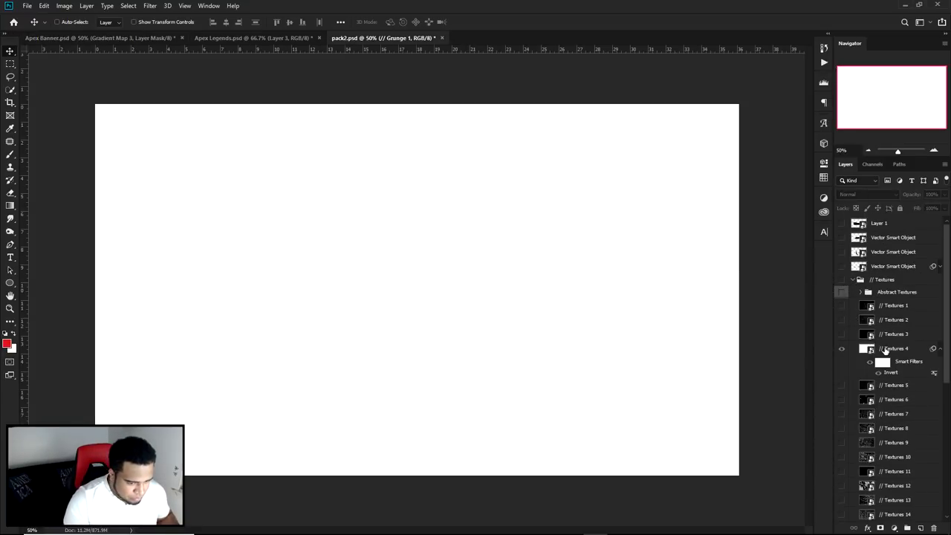
pyautogui.click(841, 399)
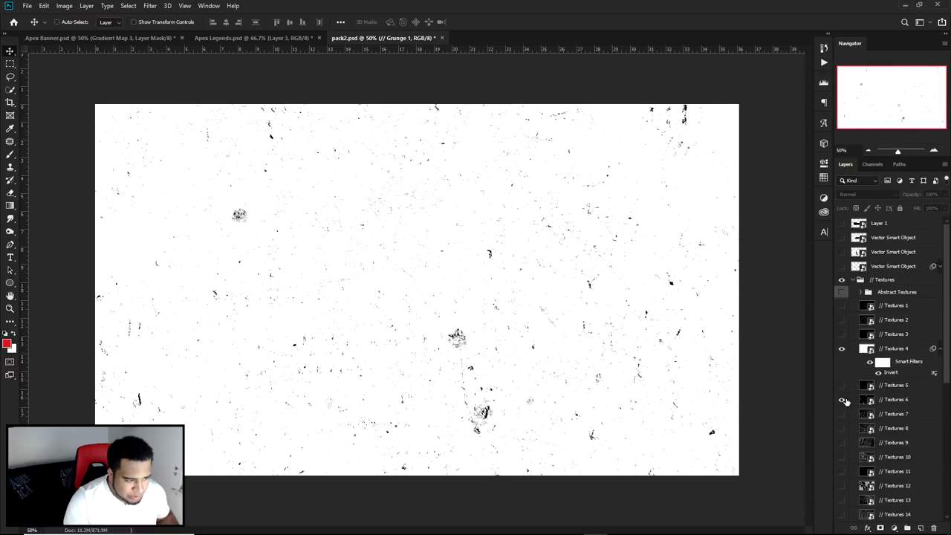
pyautogui.click(842, 399)
pyautogui.click(842, 385)
pyautogui.click(842, 385)
pyautogui.click(841, 347)
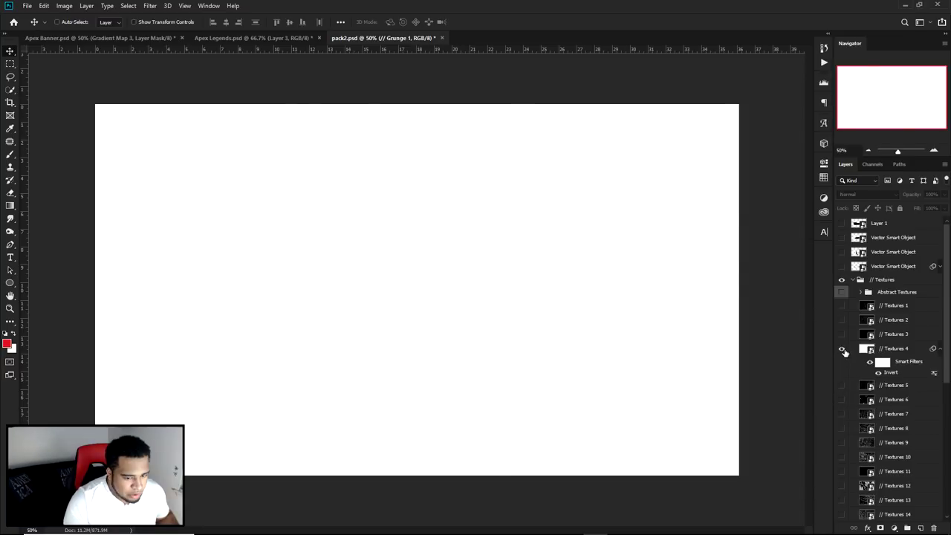
# Turn off the Invert smart filter on the Textures 4 layer and copy the layer into Apex Banner.psd.
pyautogui.click(891, 348)
pyautogui.click(879, 372)
pyautogui.click(878, 372)
pyautogui.click(139, 38)
pyautogui.moveTo(139, 41); pyautogui.dragTo(500, 291)
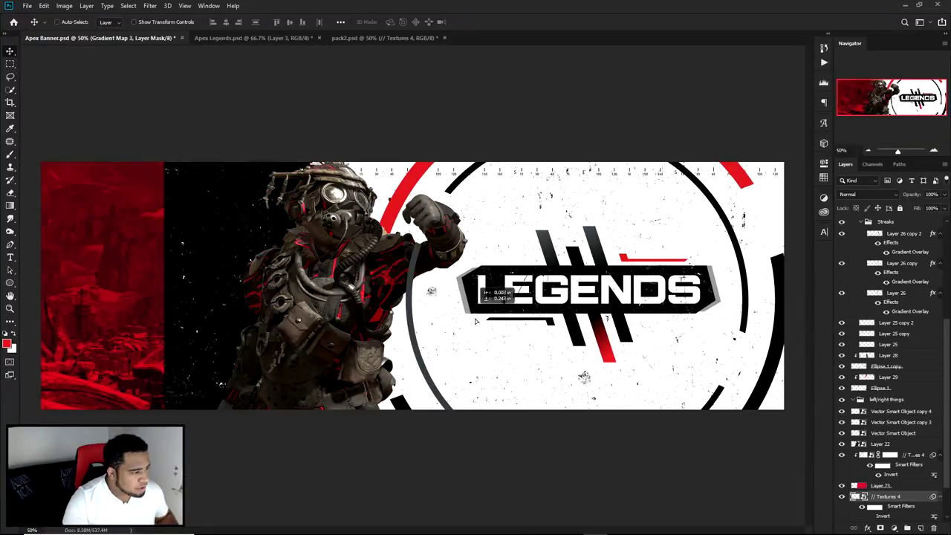
# Place the Textures 4 layer above Group 8 so it covers the whole banner, and set its blend mode to Screen.
pyautogui.moveTo(894, 479); pyautogui.dragTo(876, 225)
pyautogui.moveTo(513, 273); pyautogui.dragTo(374, 284)
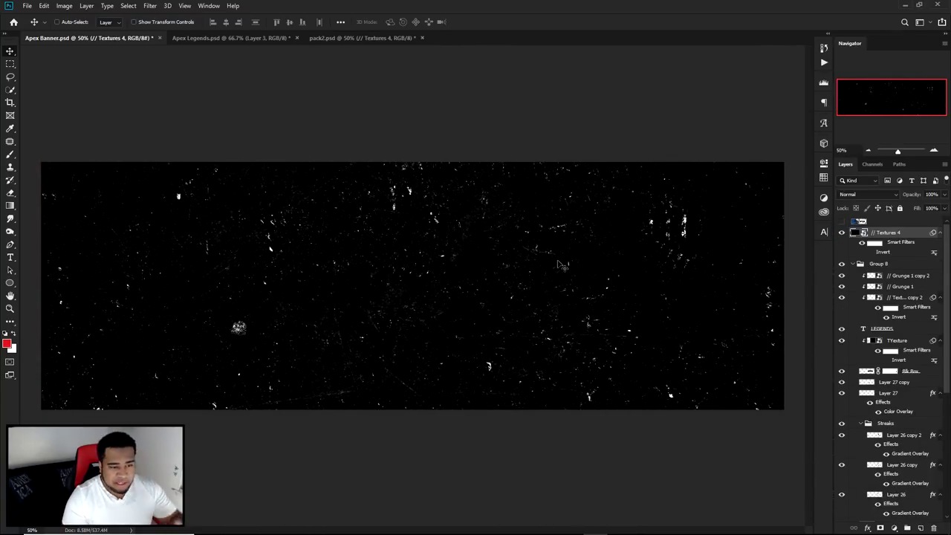
pyautogui.click(849, 196)
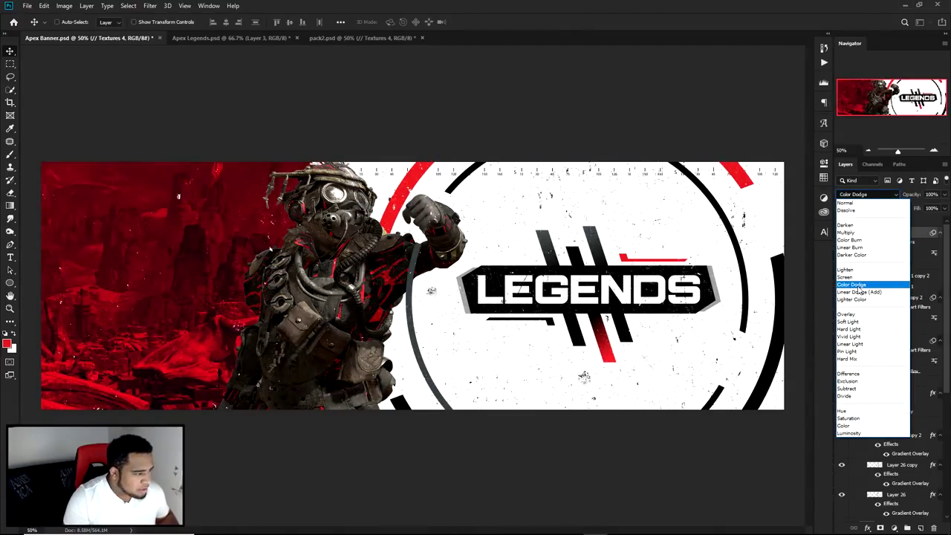
pyautogui.click(857, 278)
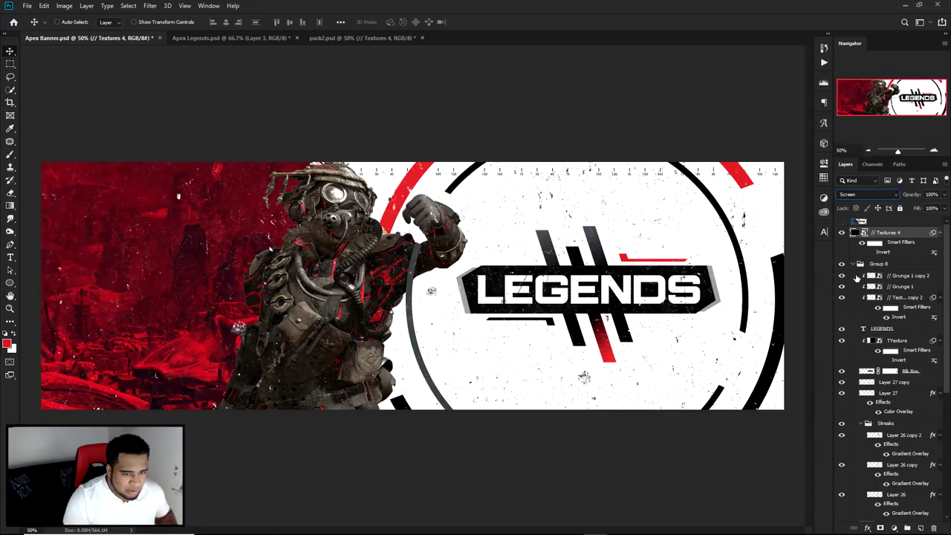
# Add a layer mask to the Textures 4 layer and brush out parts of the texture over the red background and character with a large soft brush.
pyautogui.click(880, 528)
pyautogui.press('b')
pyautogui.moveTo(147, 311); pyautogui.dragTo(181, 297)
pyautogui.press('x')
pyautogui.moveTo(201, 329); pyautogui.dragTo(242, 341)
pyautogui.click(202, 329)
pyautogui.hotkey('ctrl', '-')
pyautogui.moveTo(349, 312); pyautogui.dragTo(365, 323)
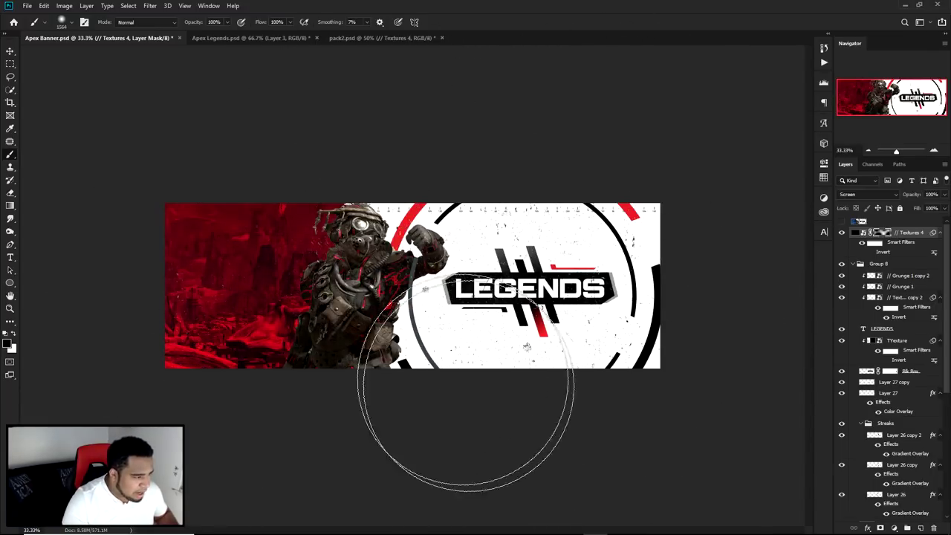
# Inspect the textured banner at different magnifications and compare its character with the original cutout in Apex Legends.psd.
pyautogui.press('v')
pyautogui.hotkey('ctrl', '+')
pyautogui.hotkey('ctrl', '+')
pyautogui.hotkey('ctrl', '-')
pyautogui.hotkey('ctrl', '-')
pyautogui.hotkey('ctrl', '+')
pyautogui.press('ctrl')
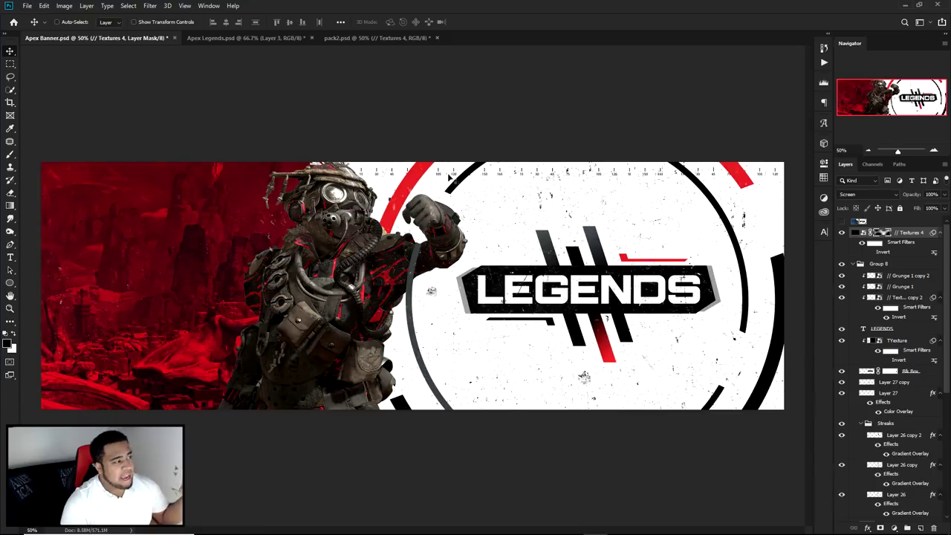
pyautogui.click(243, 38)
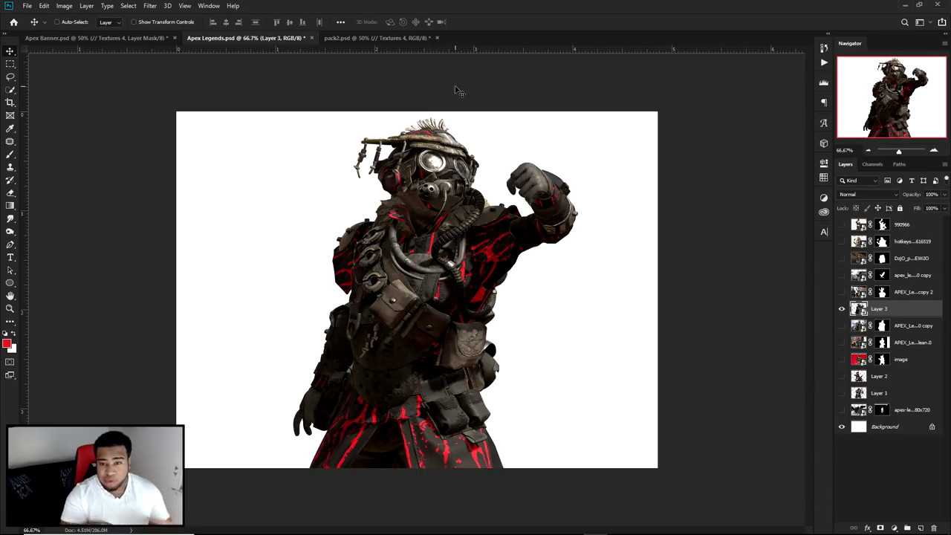
pyautogui.click(152, 37)
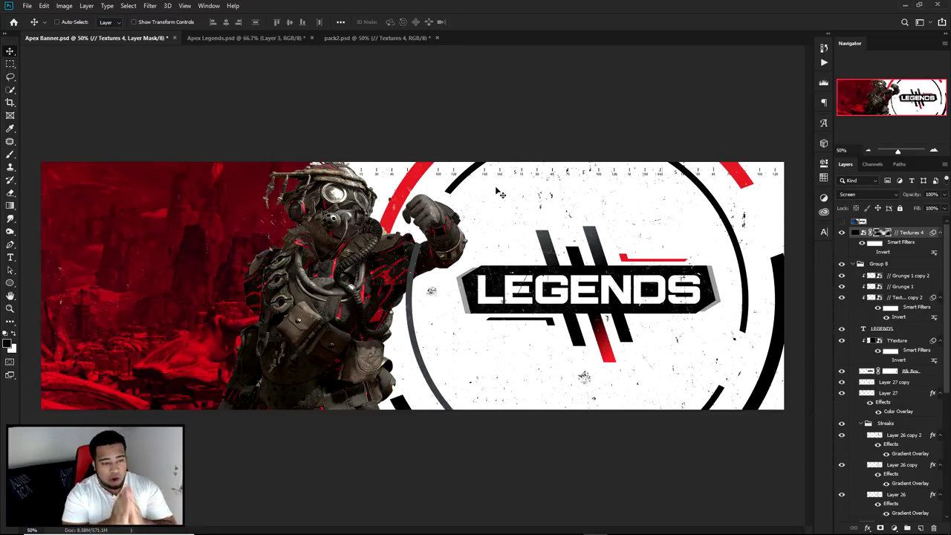
# Duplicate the TYexture layer directly above Ellipse 1, clip the copy to that ring and reposition the texture over the ring.
pyautogui.keyDown('ctrl'); pyautogui.click(782, 282); pyautogui.keyUp('ctrl')
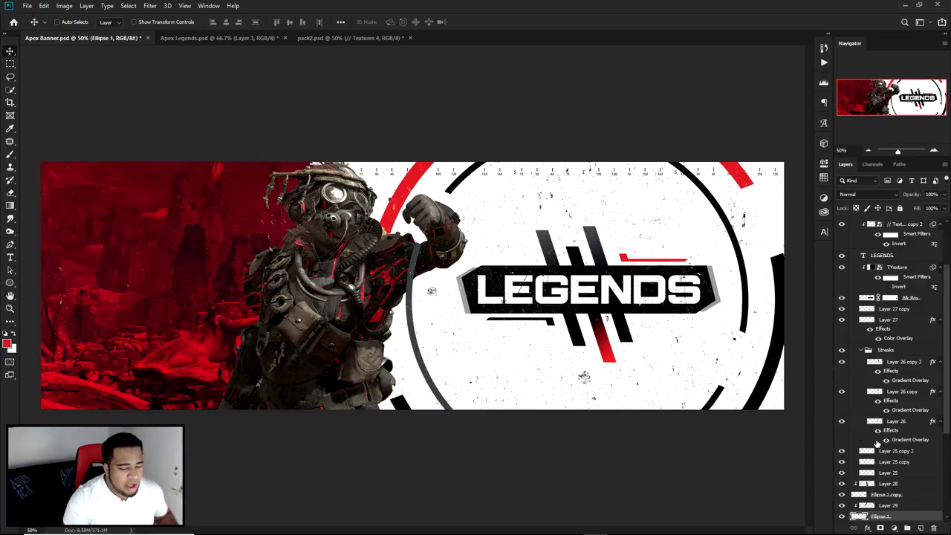
pyautogui.scroll(-1, 876, 443)
pyautogui.click(901, 239)
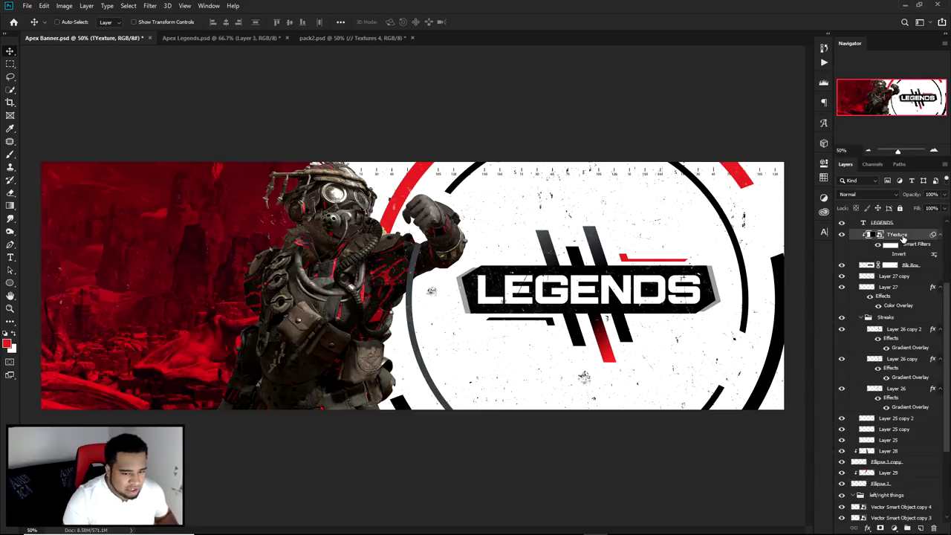
pyautogui.moveTo(916, 239); pyautogui.dragTo(892, 480)
pyautogui.moveTo(743, 331); pyautogui.dragTo(506, 386)
pyautogui.hotkey('ctrl', 't')
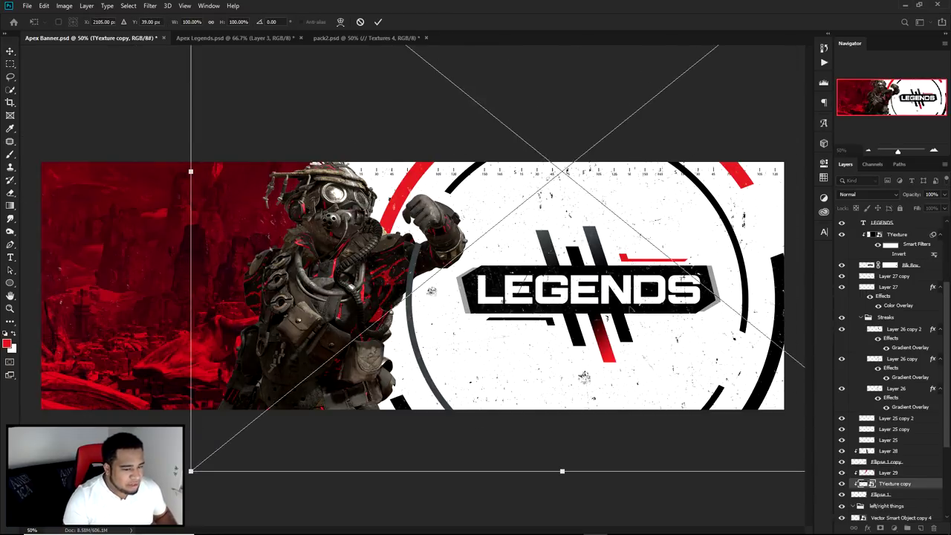
pyautogui.press('Return')
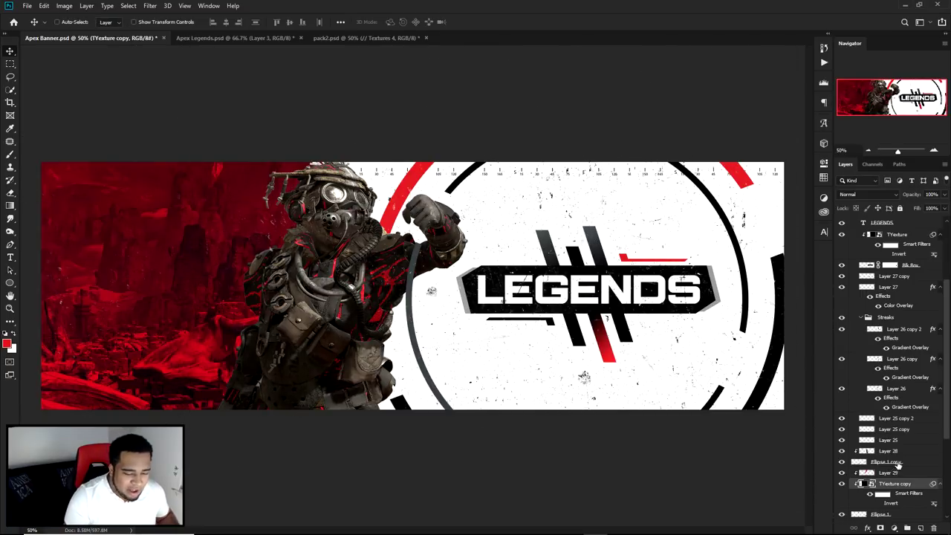
# Duplicate the ring's texture between Layer 28 and Ellipse 1 copy, clipped to that ellipse, and shift it toward the banner's lower middle.
pyautogui.scroll(-2, 897, 467)
pyautogui.moveTo(901, 440); pyautogui.dragTo(897, 416)
pyautogui.moveTo(594, 308); pyautogui.dragTo(494, 368)
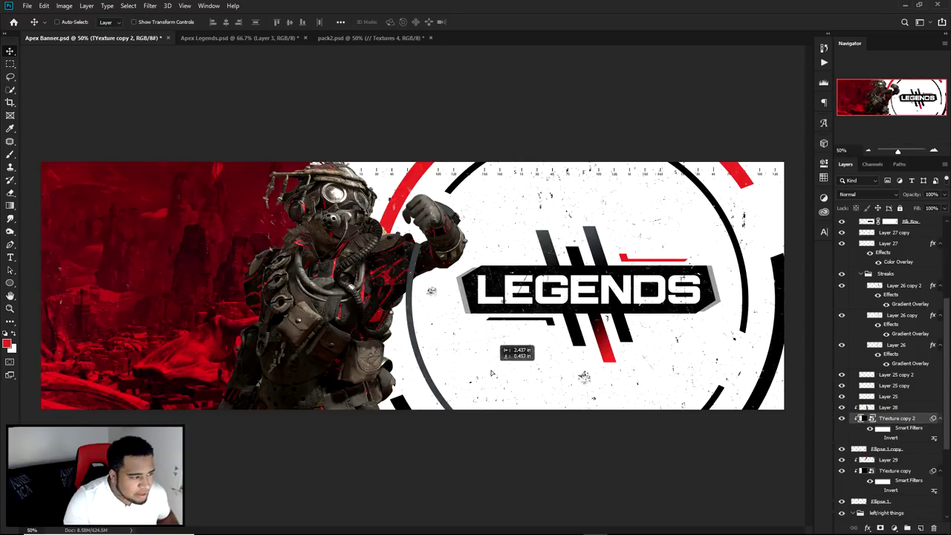